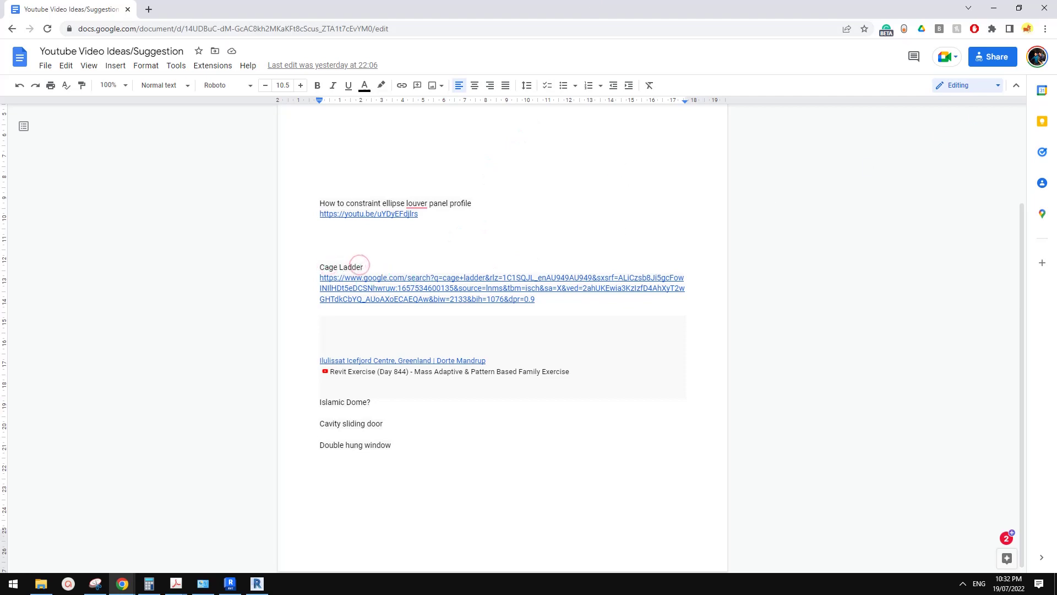
- Open the cage ladder image results from the ideas document, then switch to Revit with its home window maximized
left_click_drag(660, 172, 348, 10)
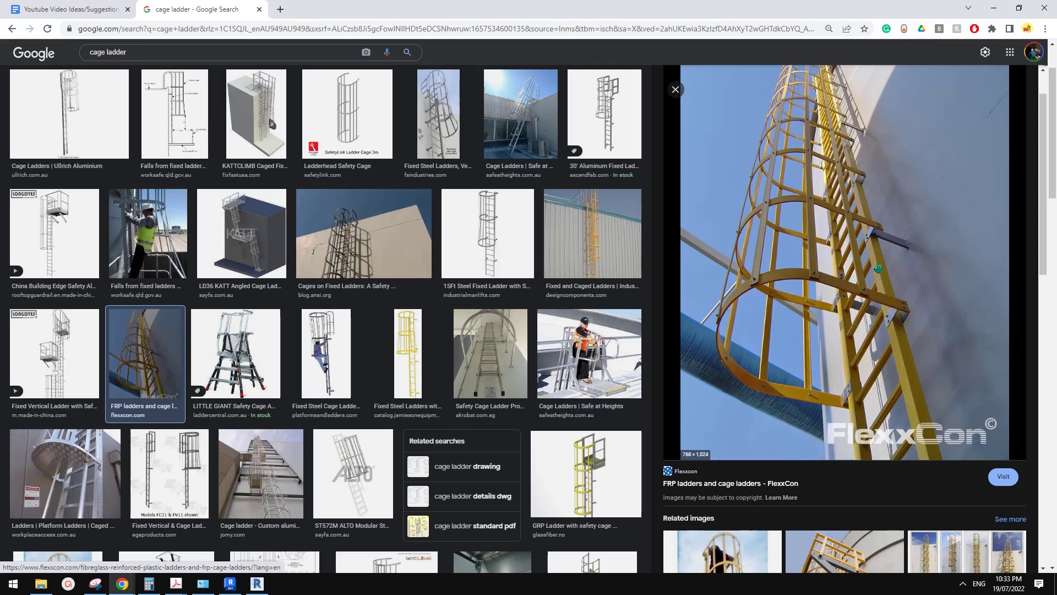
left_click(257, 583)
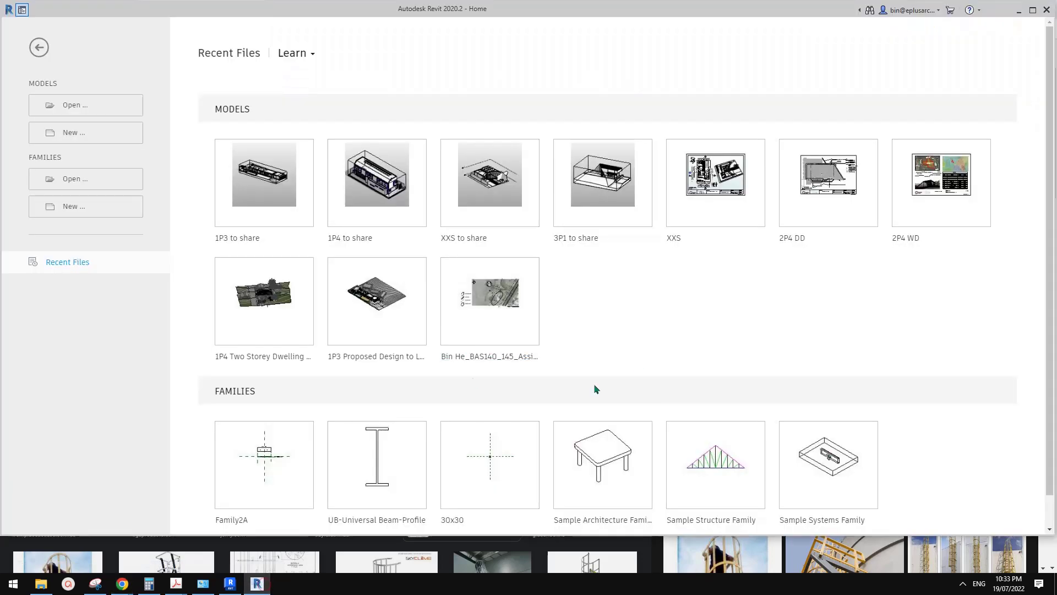
left_click_drag(593, 10, 589, 5)
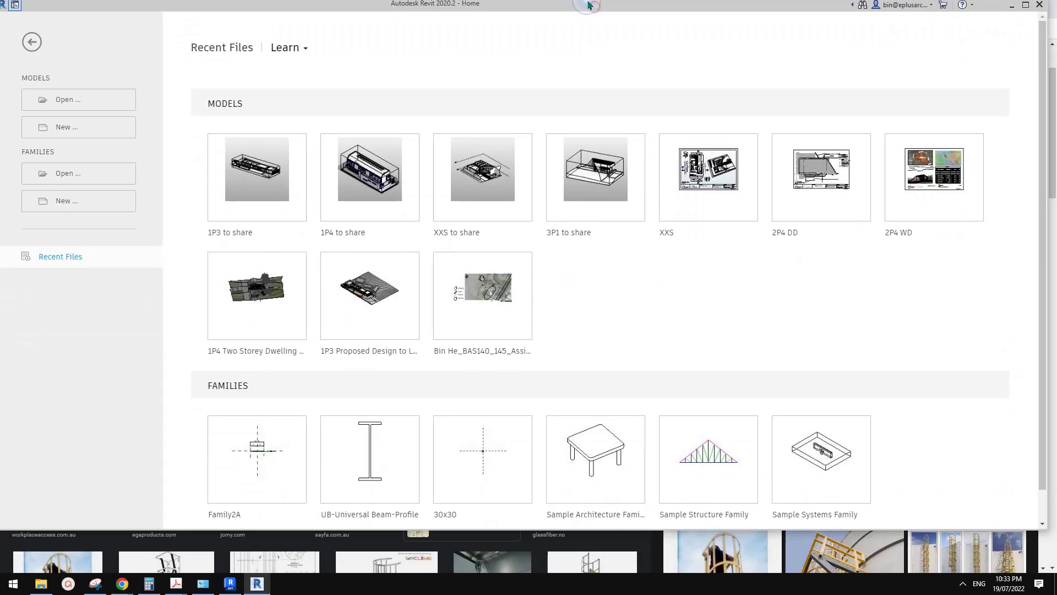
double_click(590, 4)
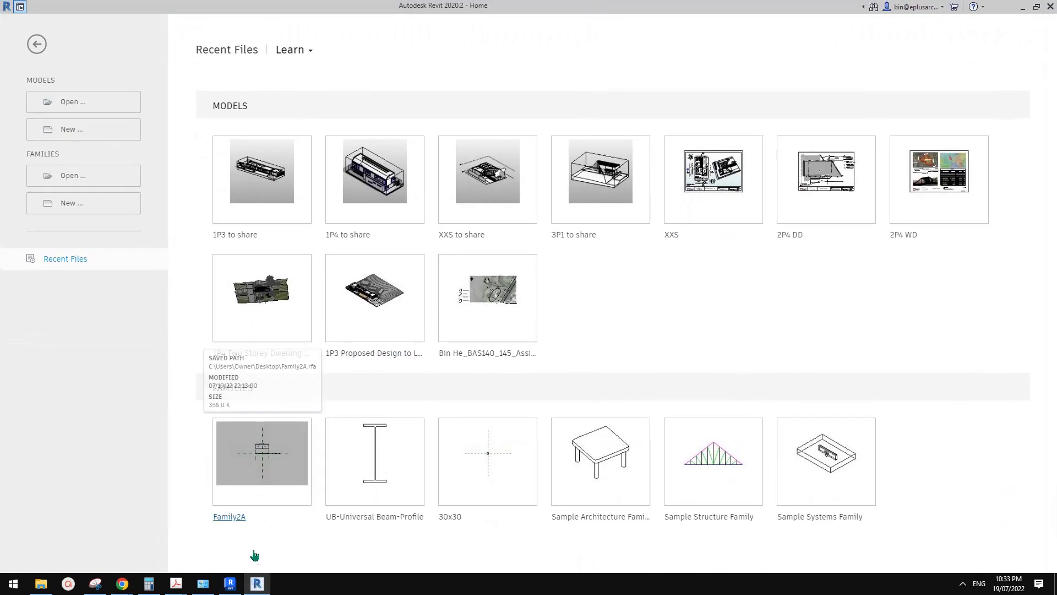
- Examine the yellow cage ladder reference photo in the Chrome image results, then return to Revit
mouse_move(123, 584)
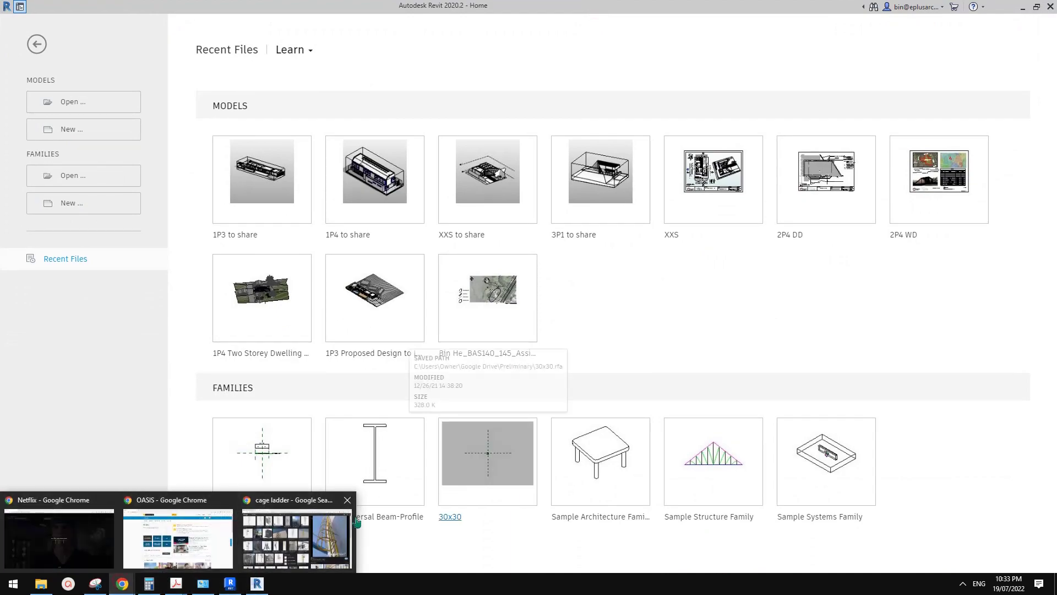
left_click(351, 523)
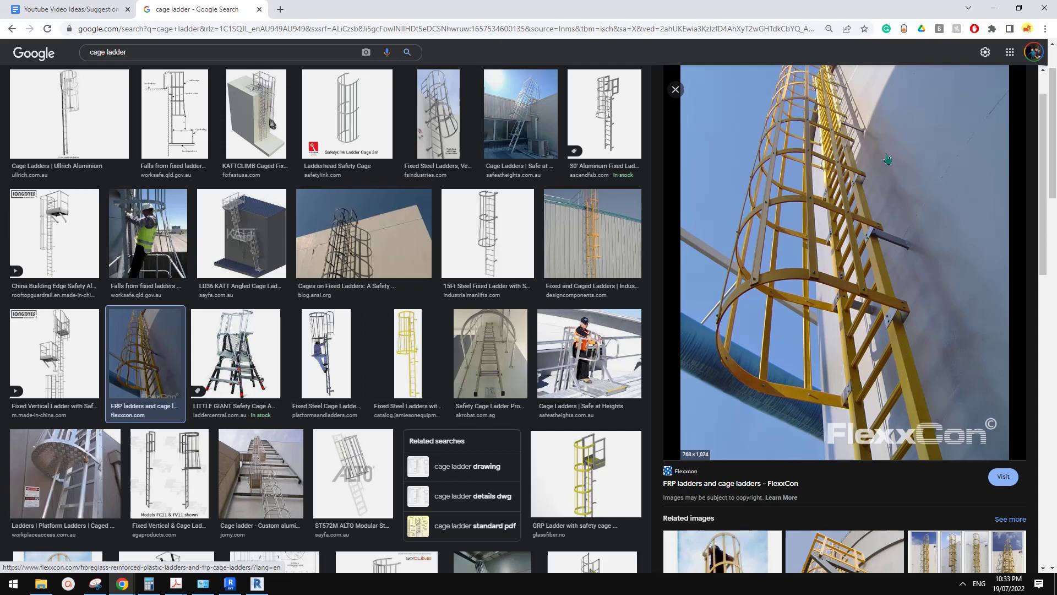
left_click(257, 583)
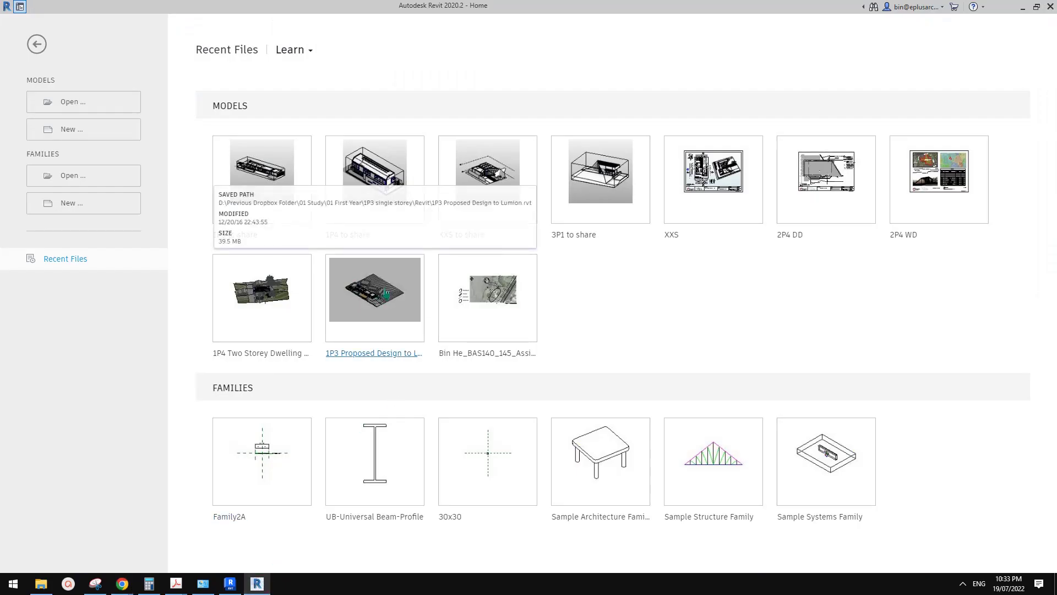
- Create a new family from the Metric Generic Model wall based.rft template
left_click(104, 197)
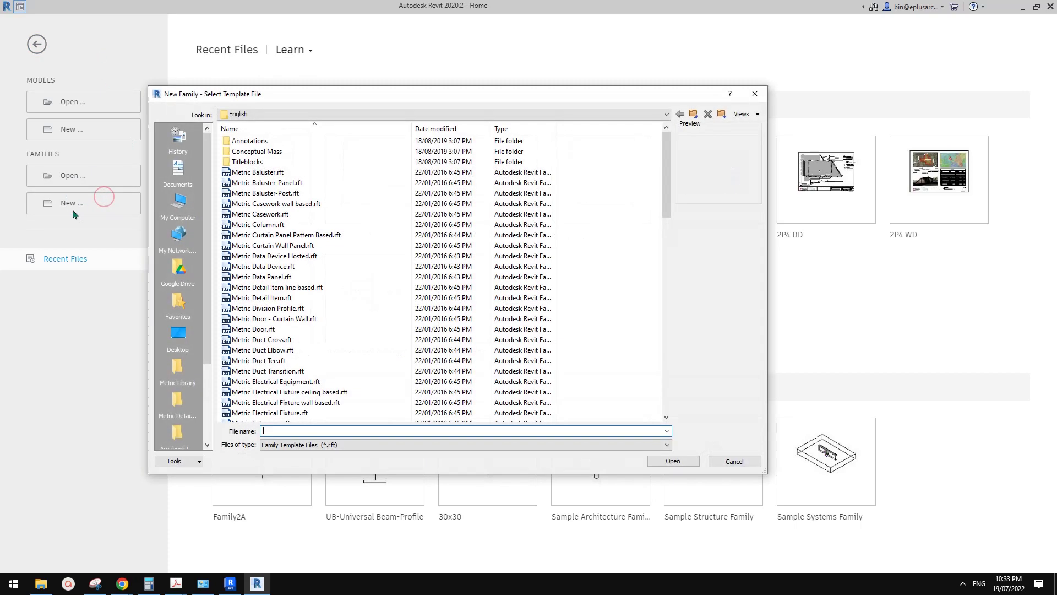
left_click(663, 234)
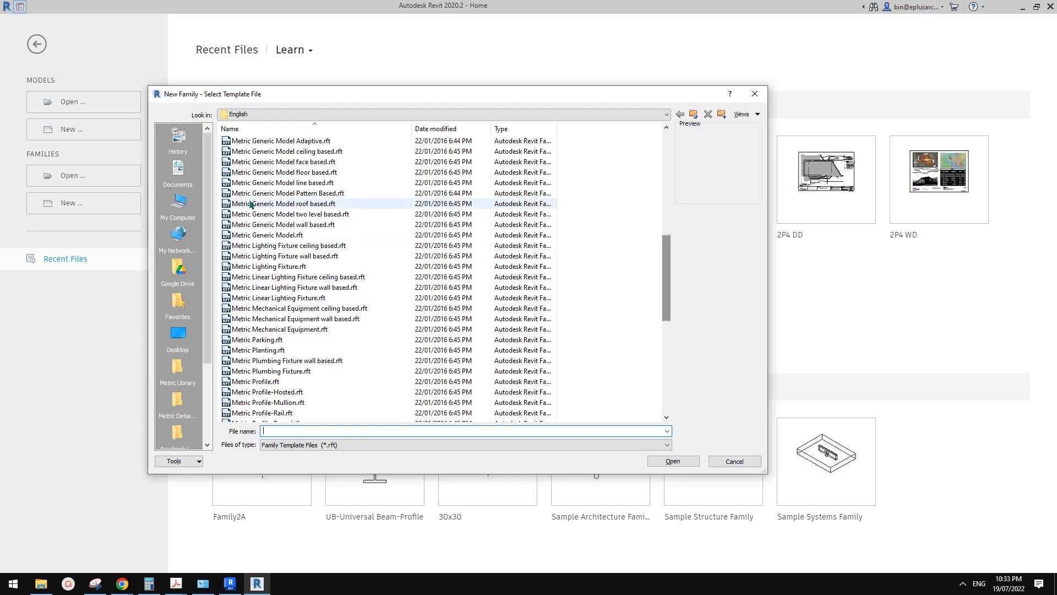
left_click(306, 224)
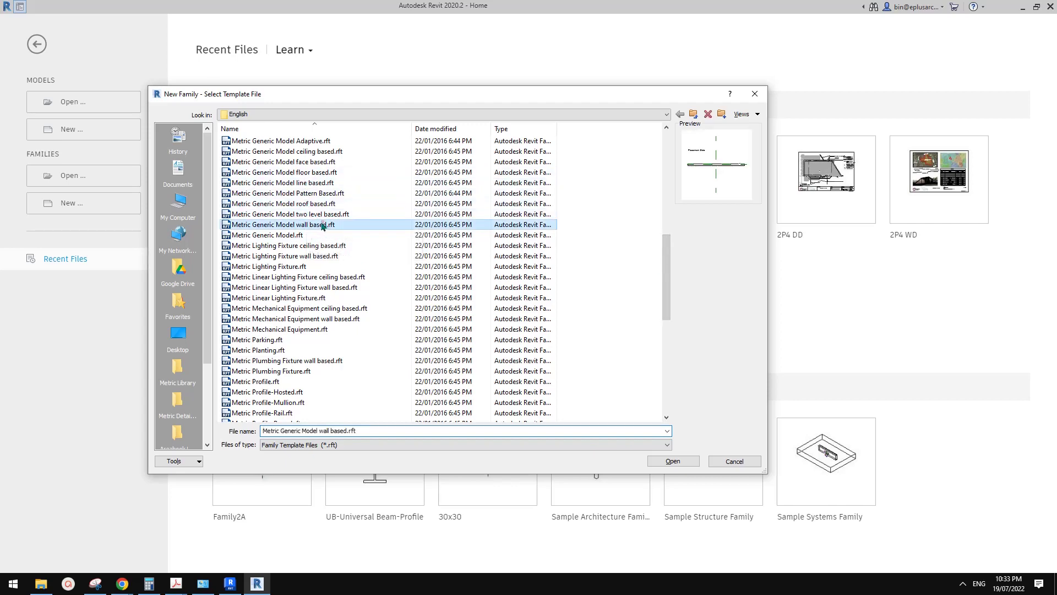
left_click(683, 462)
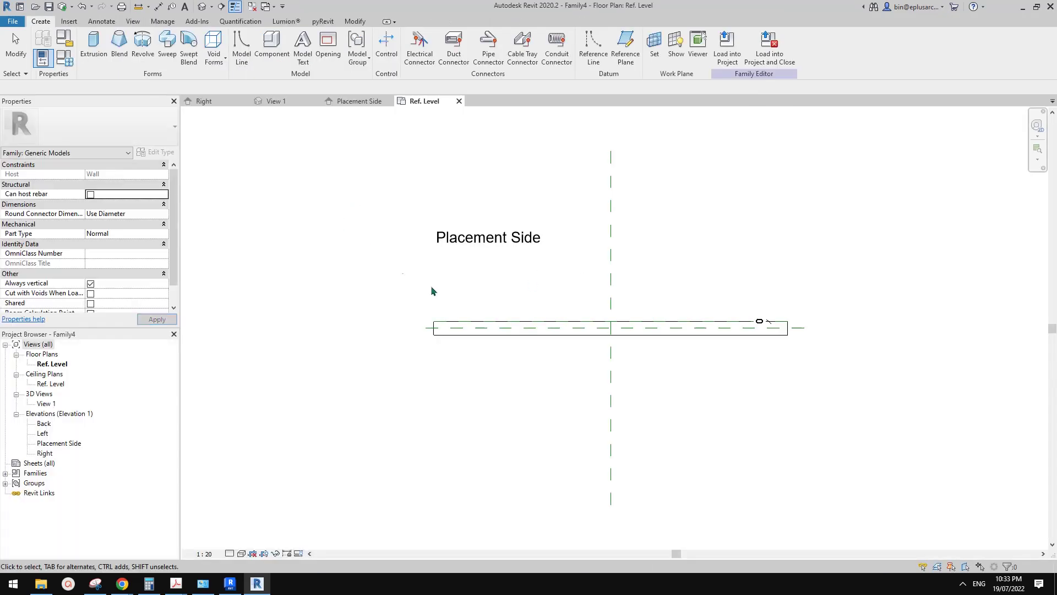
- Review the available family categories and close the Family Category and Parameters settings without applying a change
left_click(63, 39)
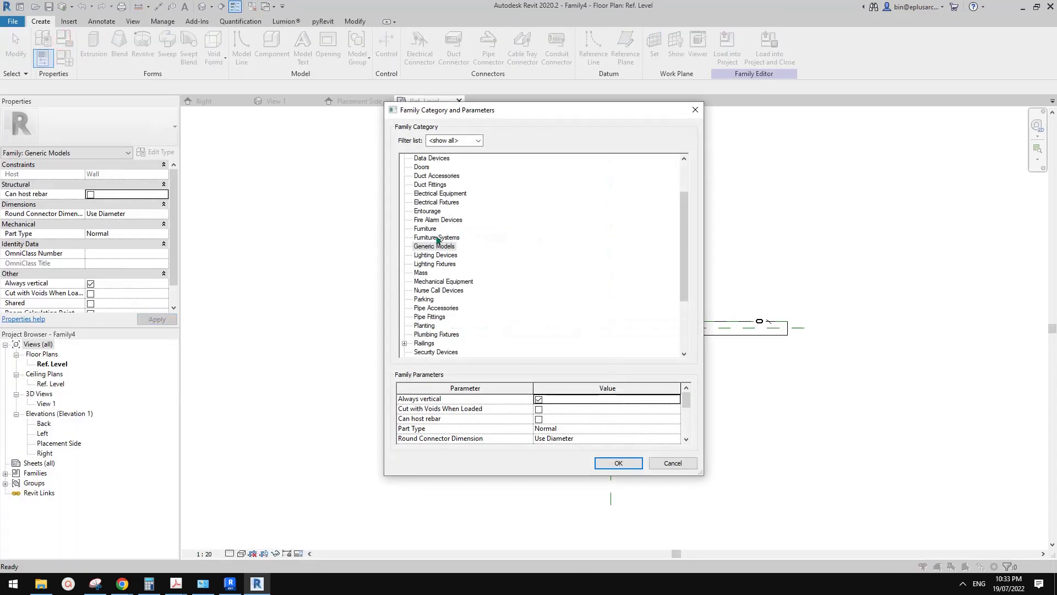
scroll(685, 259, "down", 1)
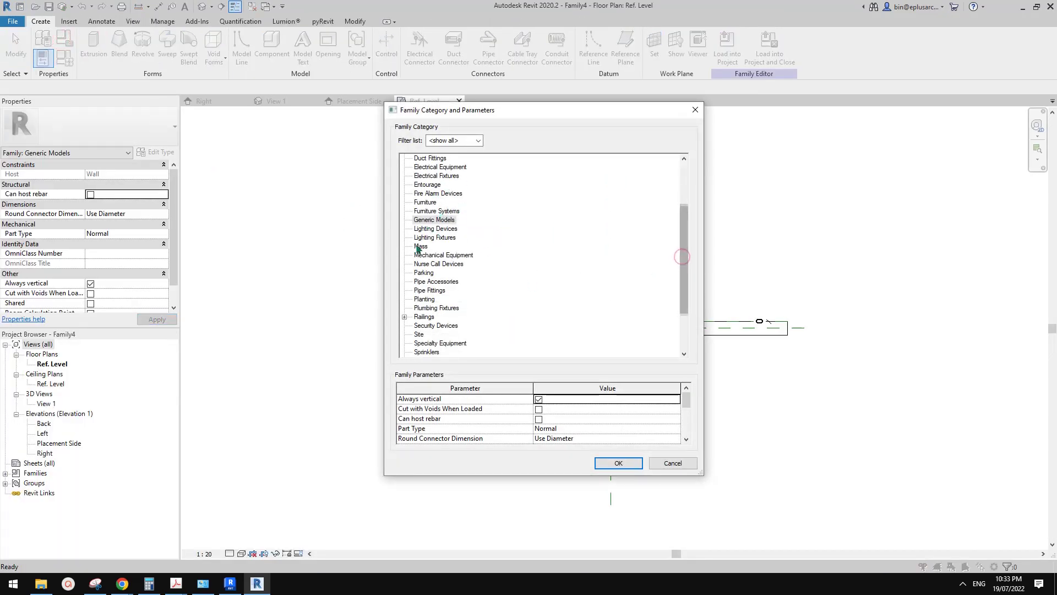
left_click(697, 110)
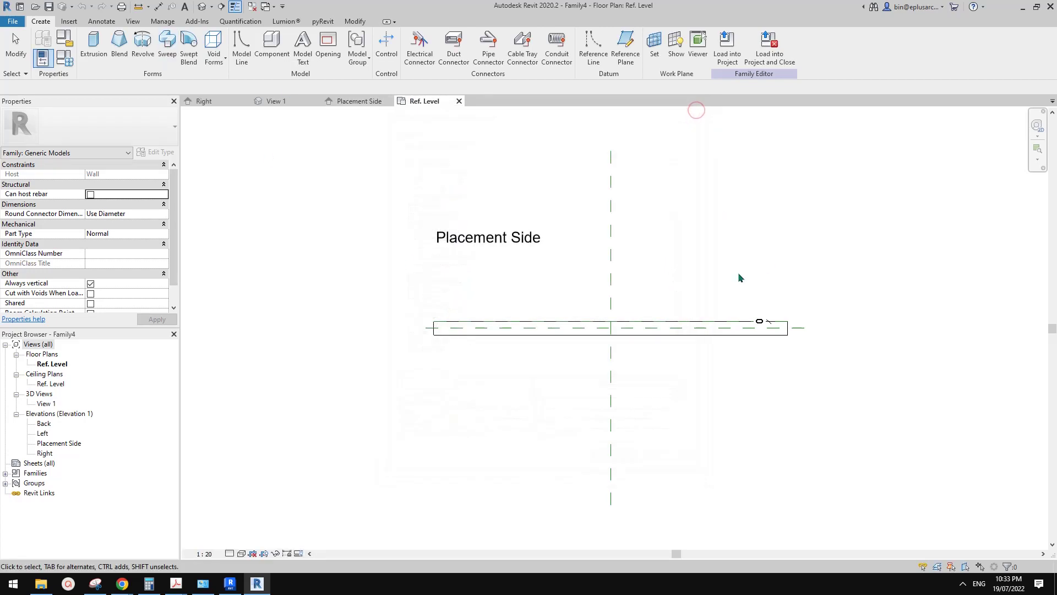
- Examine the placement side, host wall and existing reference planes in the Ref. Level plan
middle_click_drag(604, 285, 607, 278)
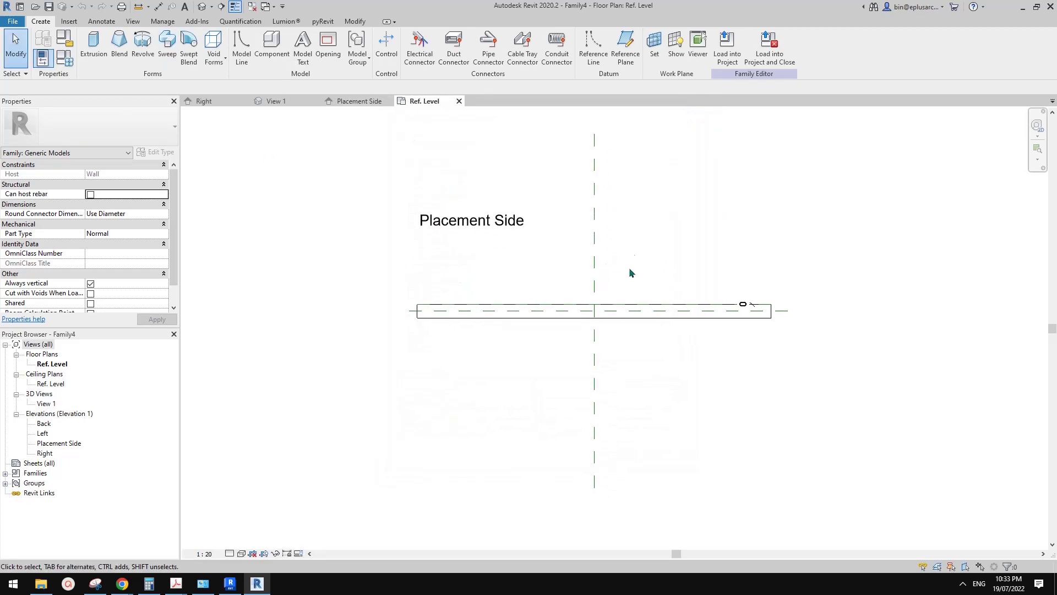
scroll(629, 271, "up", 1)
middle_click_drag(552, 296, 624, 336)
middle_click_drag(527, 314, 531, 308)
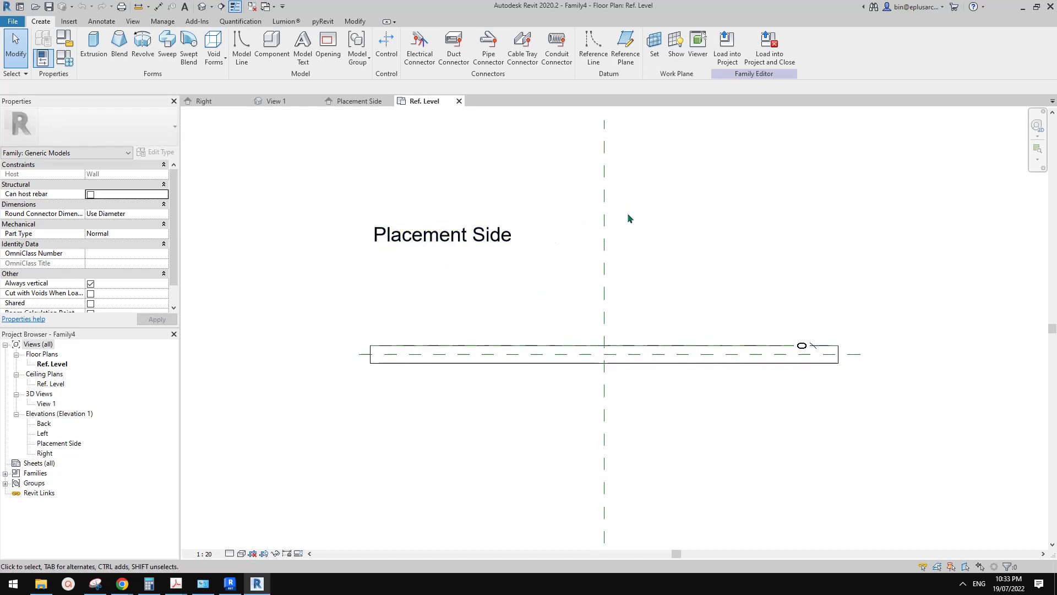
middle_click_drag(660, 257, 659, 266)
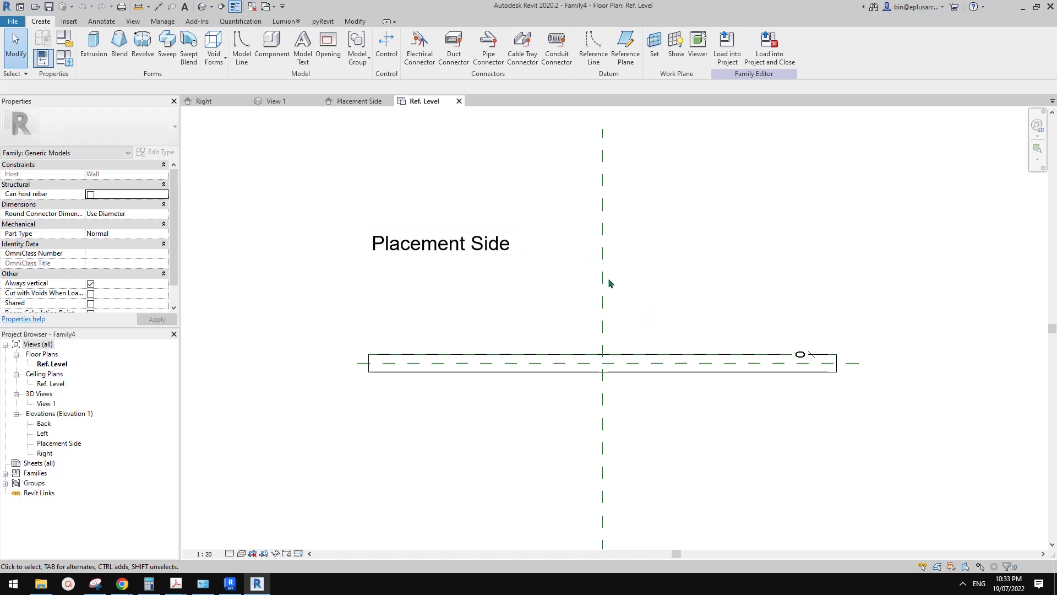
scroll(699, 356, "up", 3)
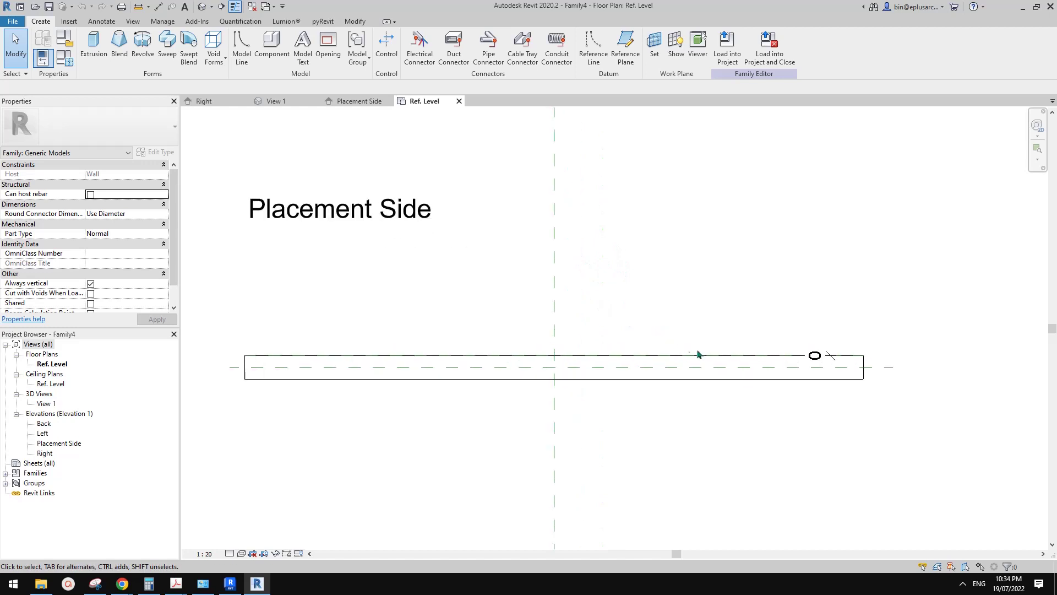
scroll(656, 359, "up", 2)
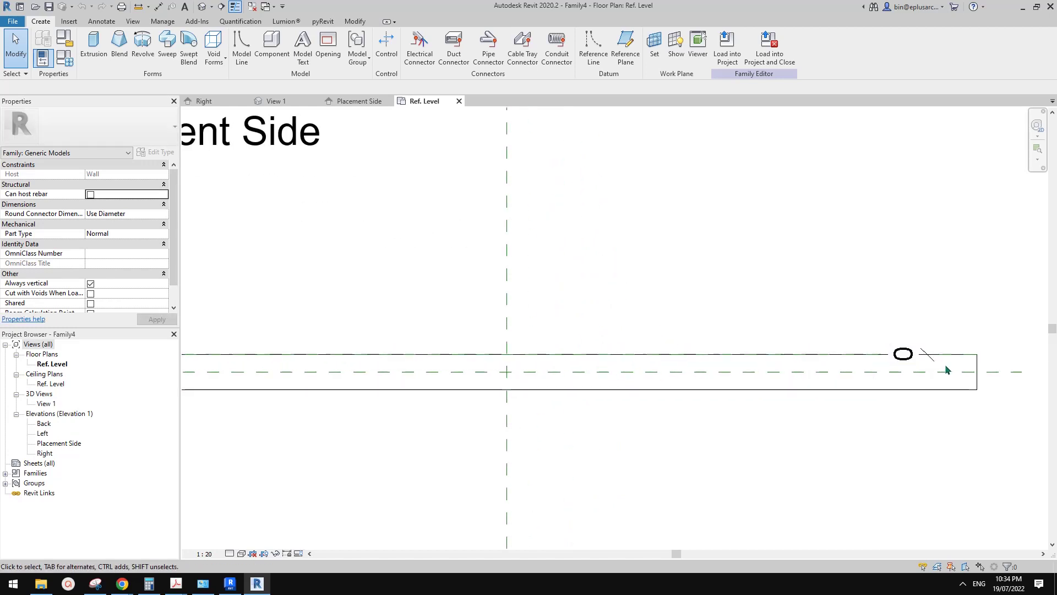
scroll(679, 364, "down", 1)
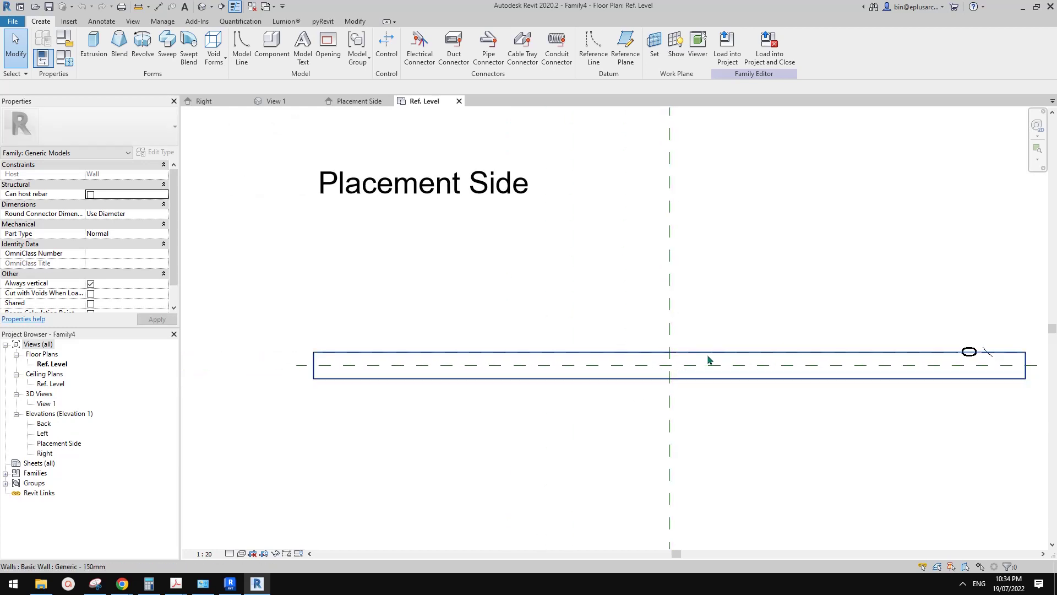
middle_click_drag(725, 354, 674, 351)
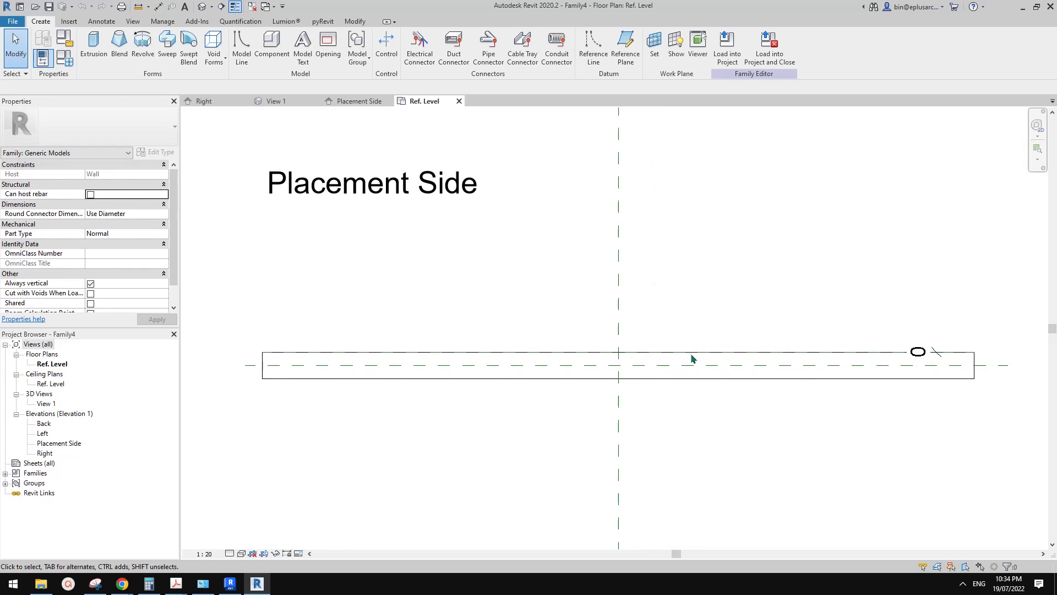
- Select the host wall to check its type and properties, then clear the selection
left_click(759, 355)
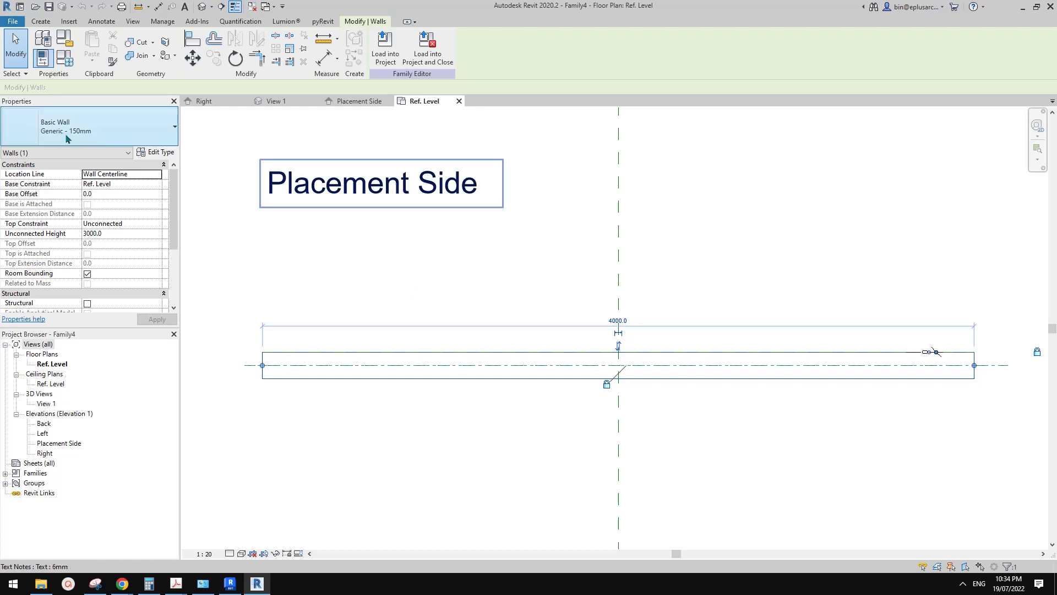
middle_click_drag(617, 331, 617, 335)
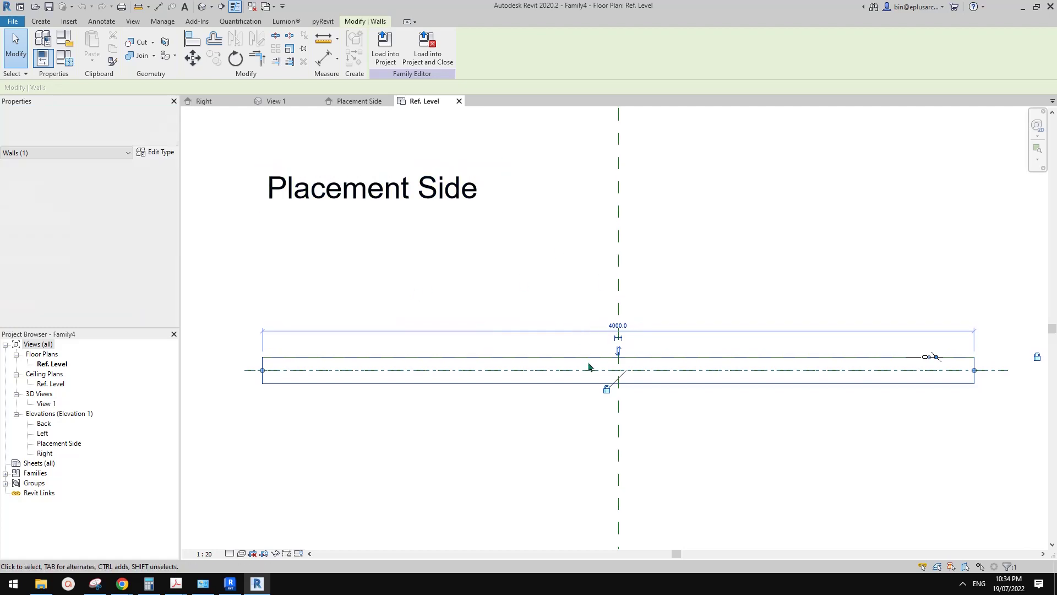
left_click(686, 306)
- Draw a horizontal reference plane on the placement side, about 123 mm from the wall face and crossing the vertical center plane
middle_click_drag(728, 360, 691, 358)
scroll(691, 358, "up", 1)
scroll(672, 354, "down", 2)
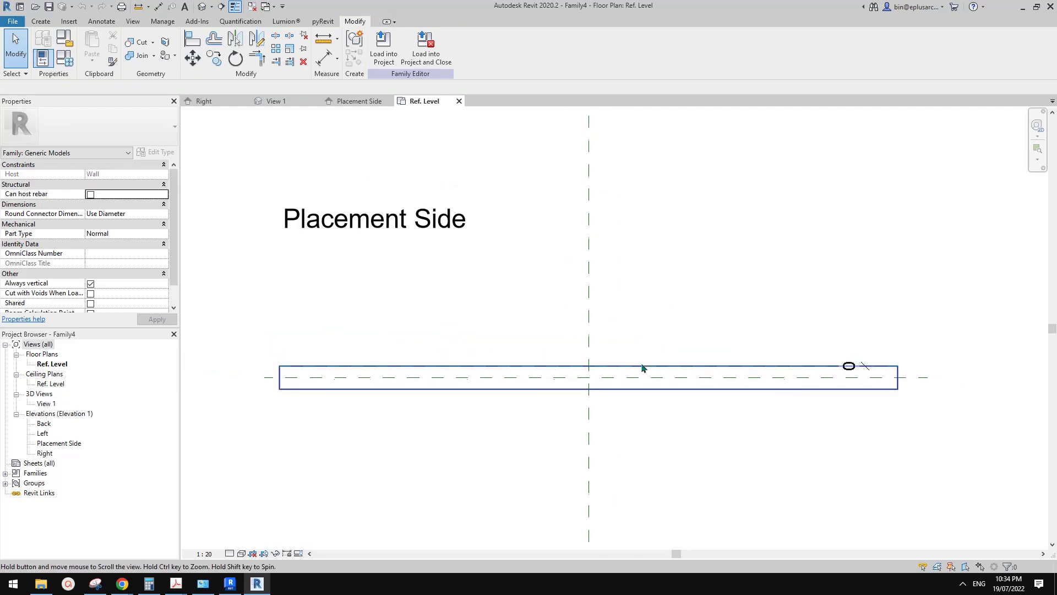
key("r")
key("p")
left_click(721, 353)
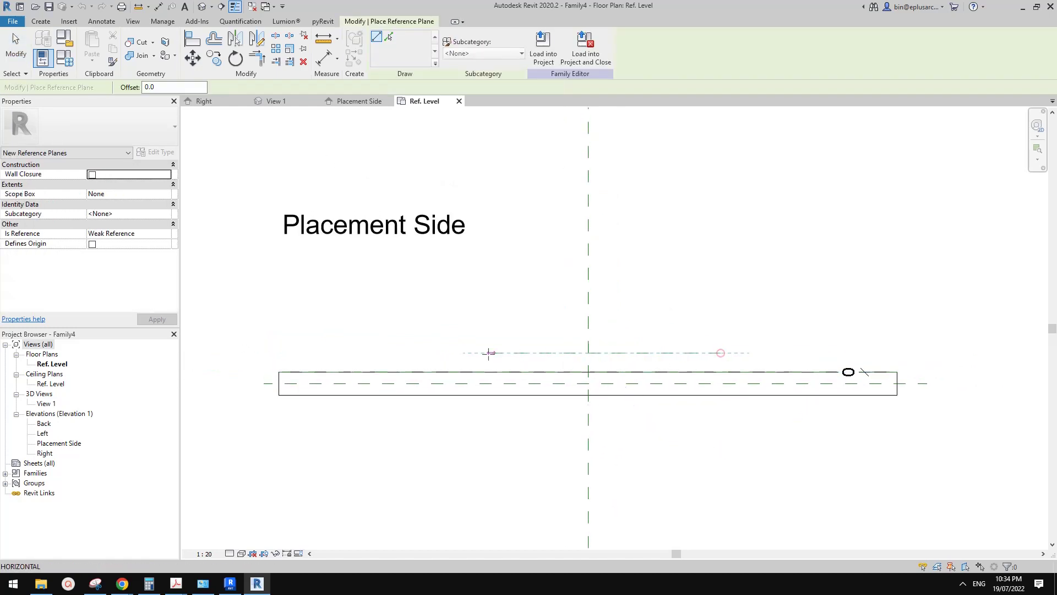
left_click(441, 353)
scroll(650, 330, "up", 1)
key("Escape")
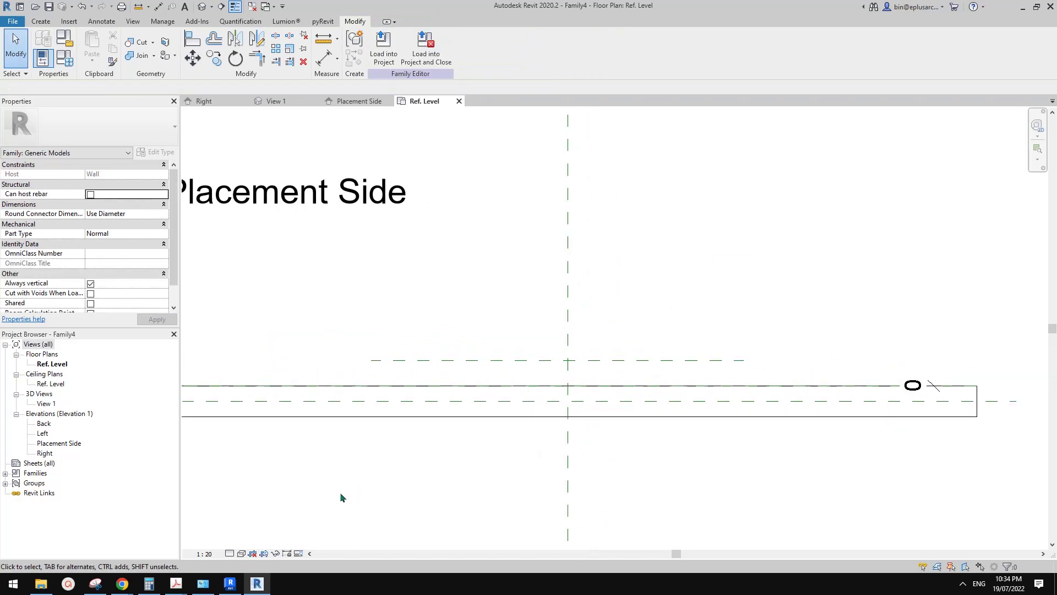
- Check in the Chrome reference photo how the ladder is bracketed off the wall, then return to Revit
mouse_move(122, 584)
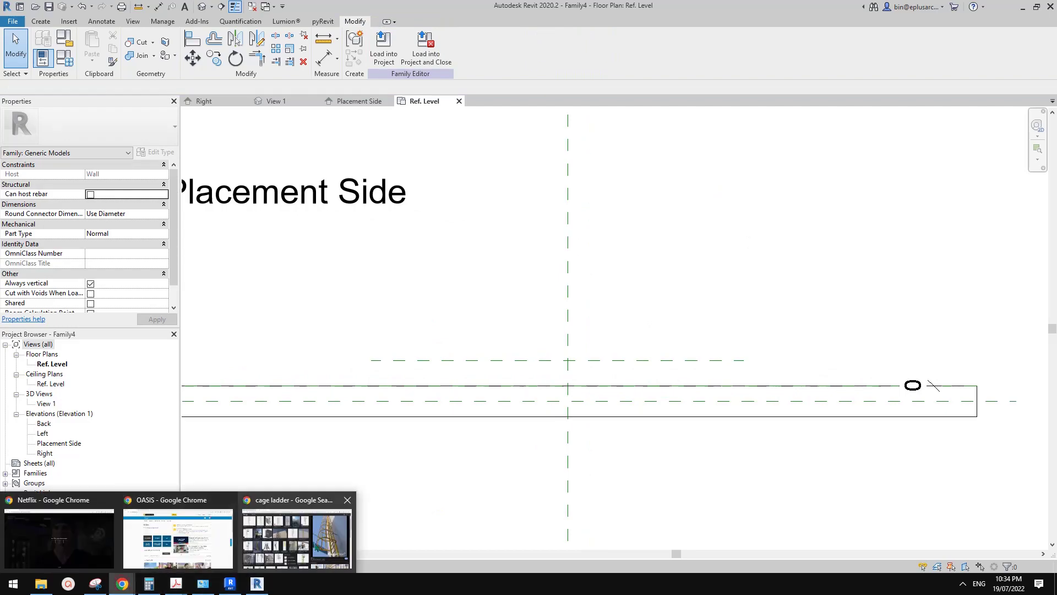
left_click(311, 539)
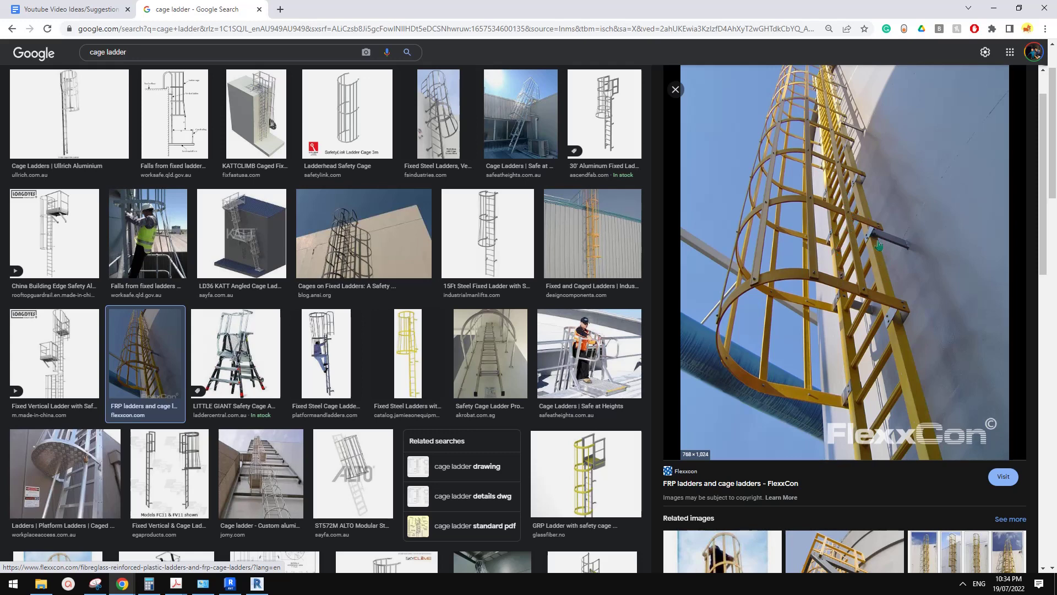
left_click(266, 583)
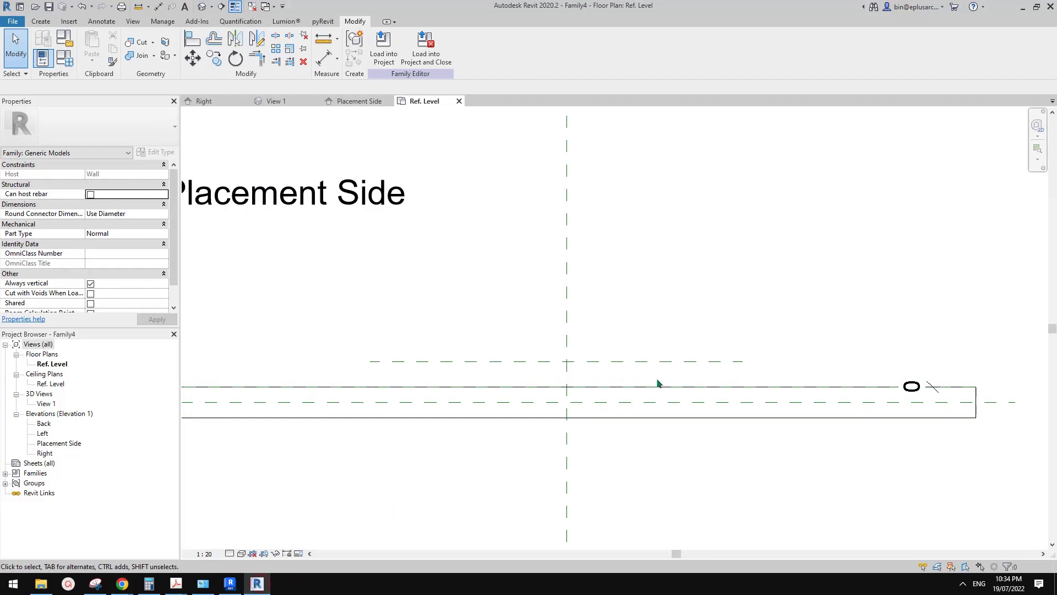
- Add an aligned dimension between the horizontal reference plane on the placement side and the host wall's face
scroll(721, 375, "up", 1)
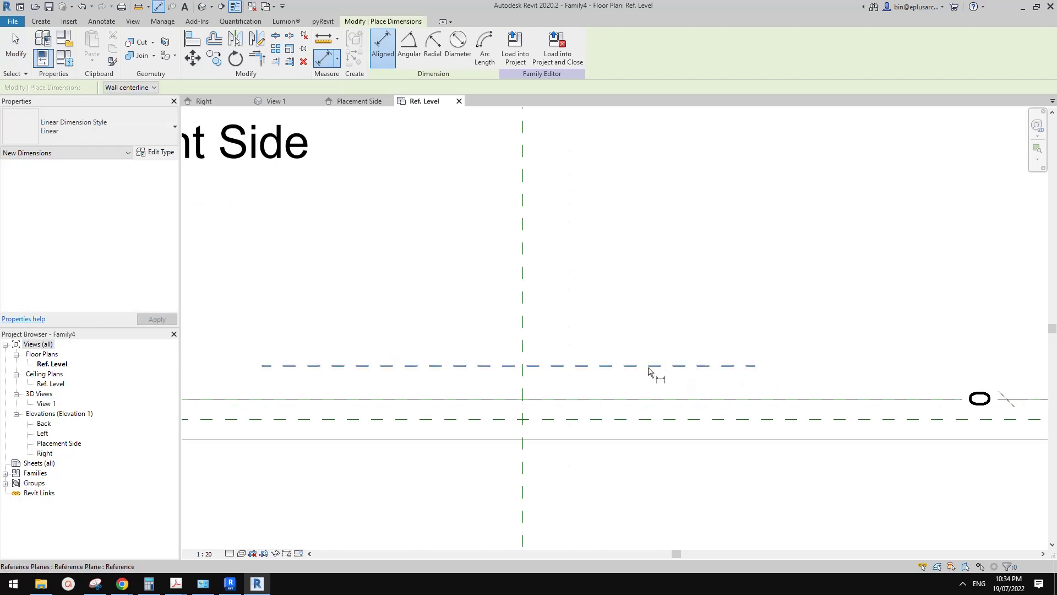
left_click(705, 368)
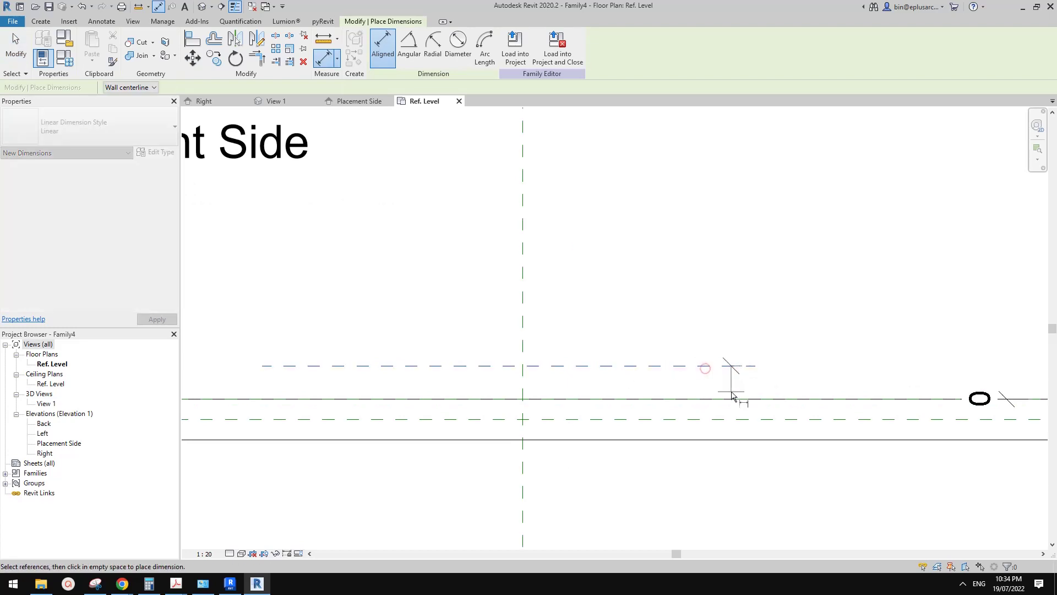
middle_click_drag(771, 399, 725, 387)
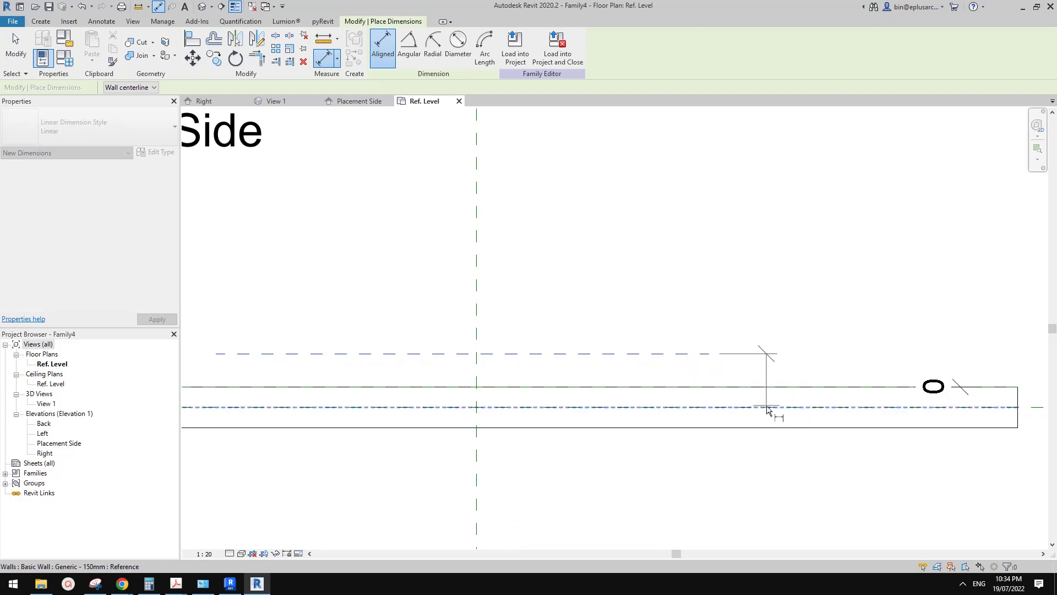
key("Tab")
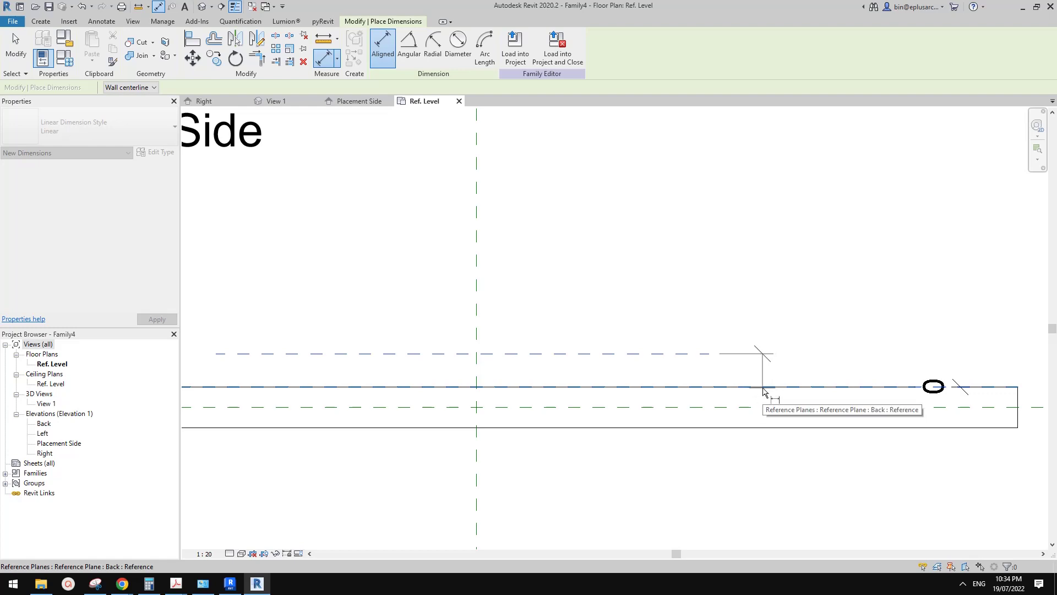
key("Tab")
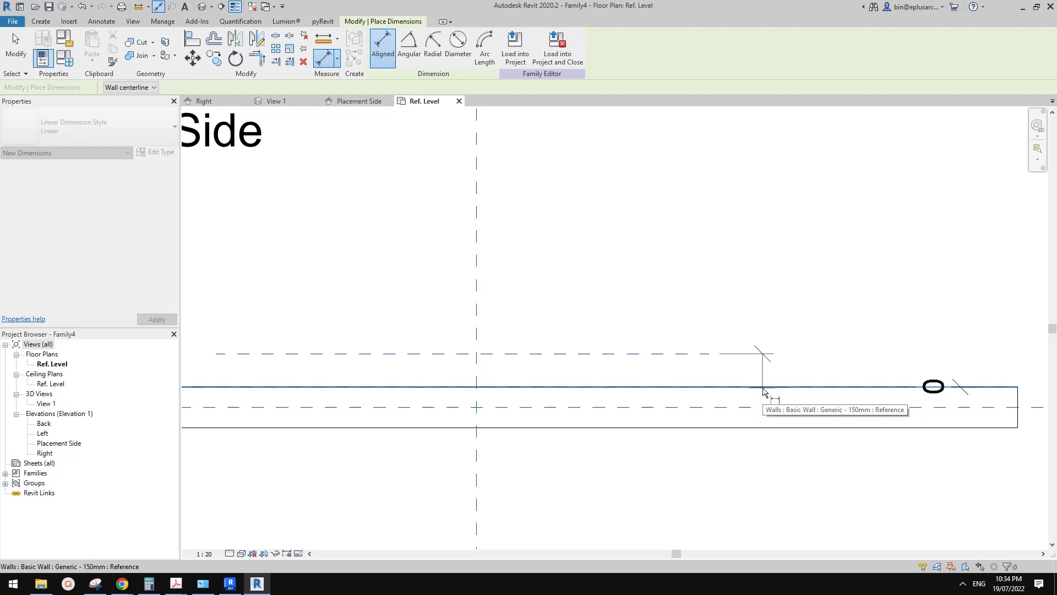
left_click(763, 391)
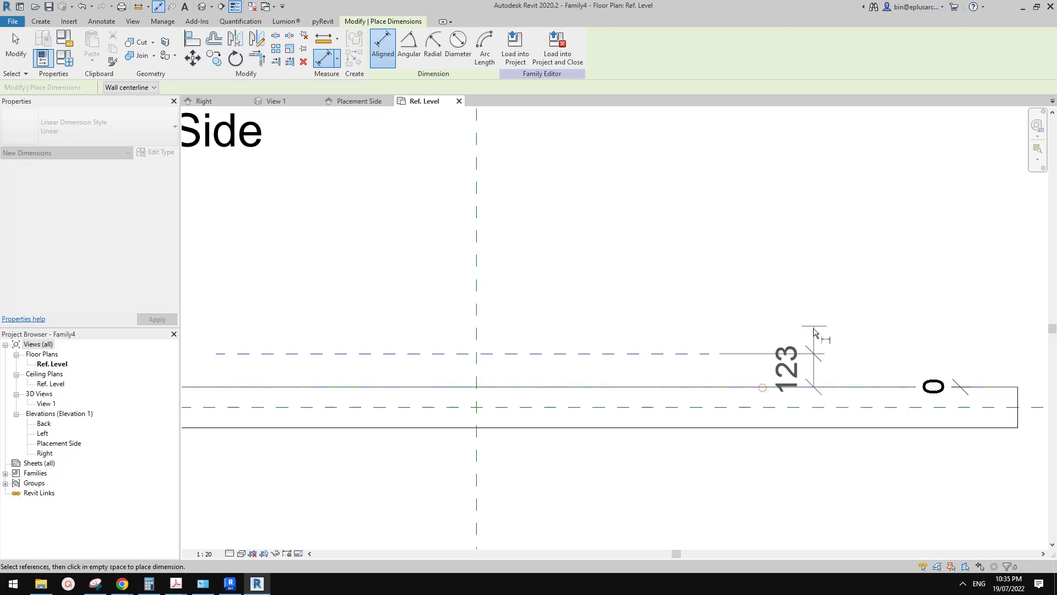
left_click(815, 314)
middle_click_drag(698, 349, 700, 360)
key("Escape")
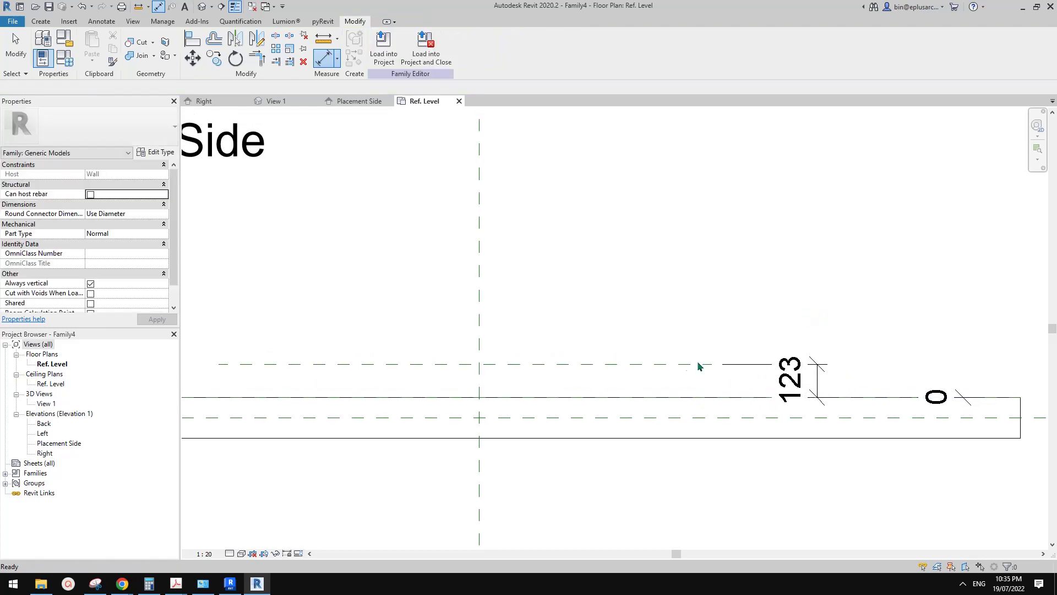
- Set the horizontal reference plane's offset from the wall face to 150 mm
left_click(683, 363)
left_click(802, 380)
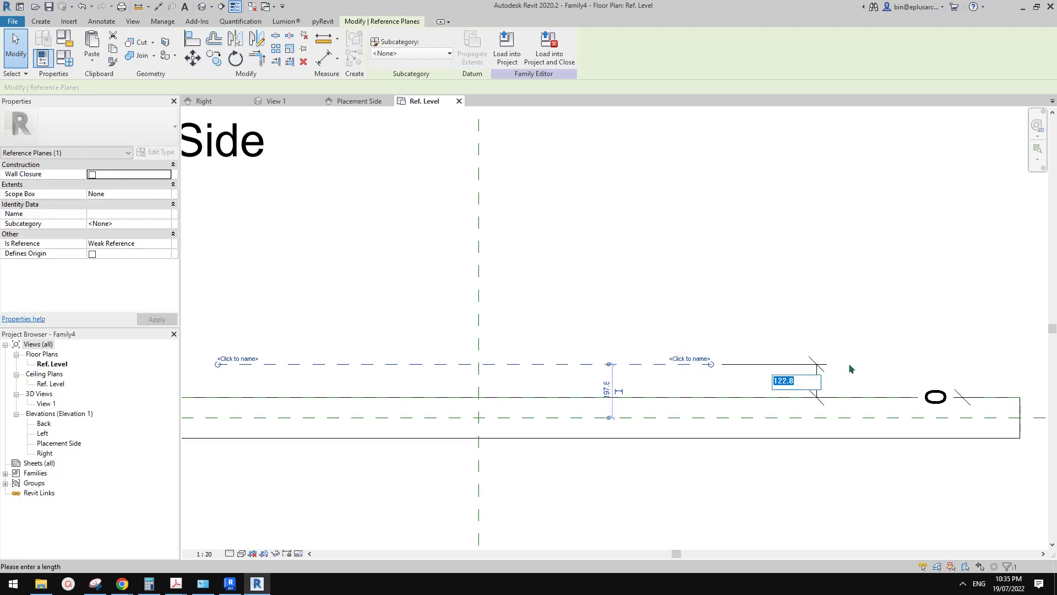
type("150")
key("Return")
left_click(810, 380)
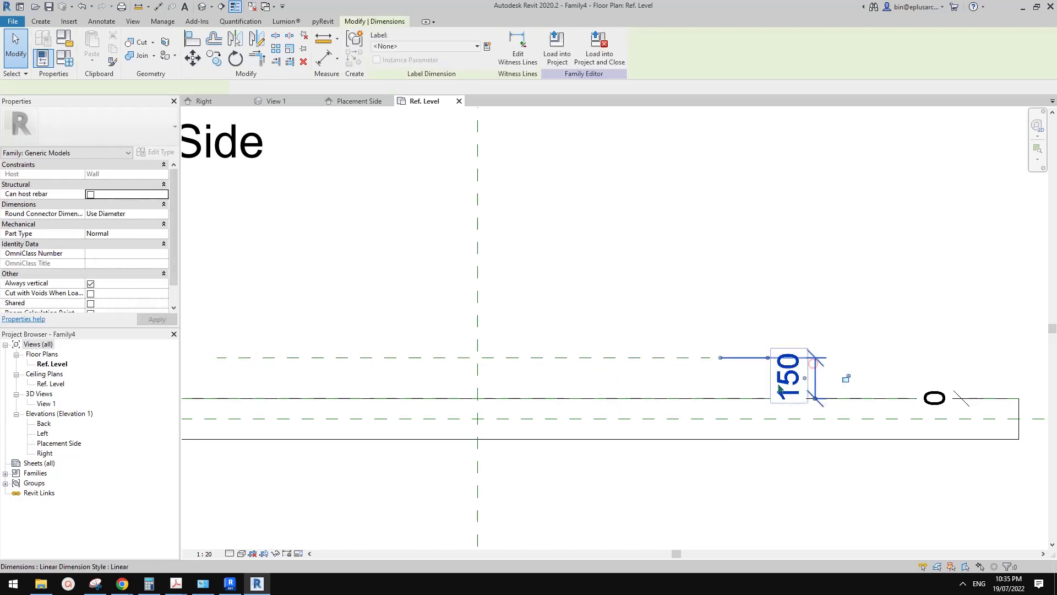
left_click(487, 46)
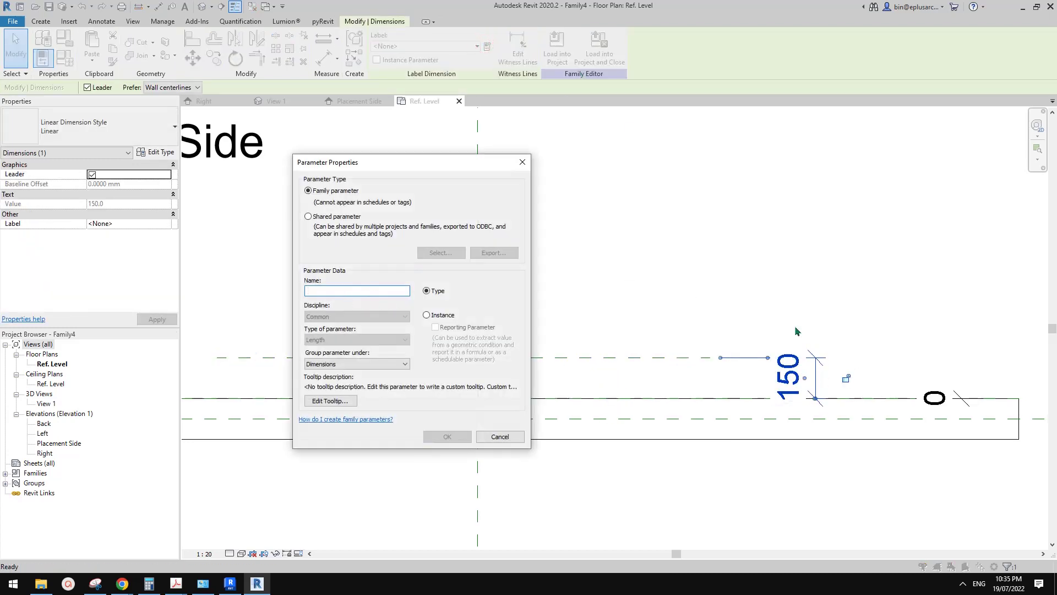
key("Escape")
left_click(833, 325)
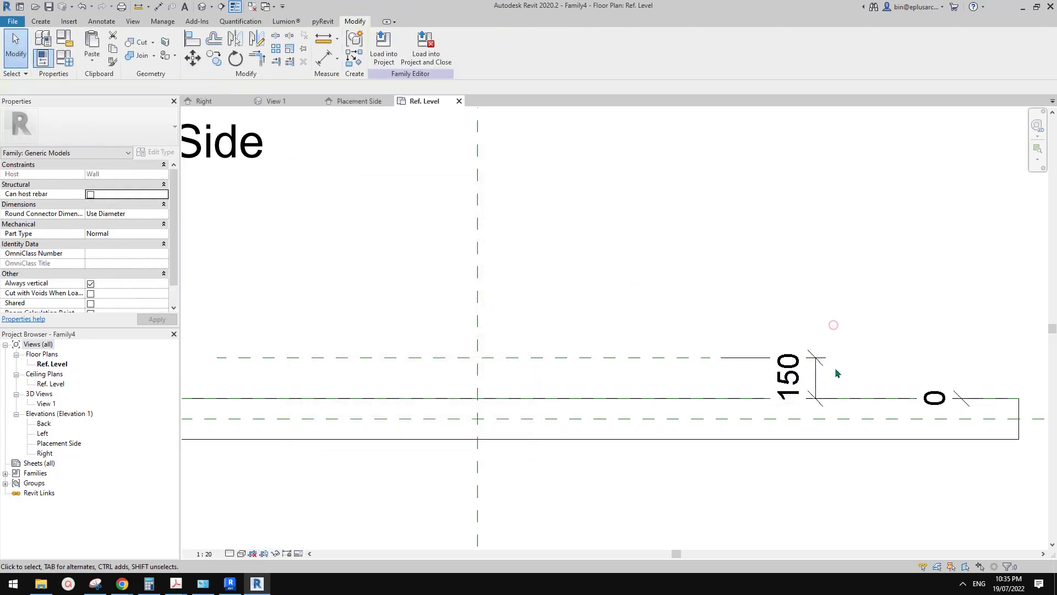
left_click(789, 384)
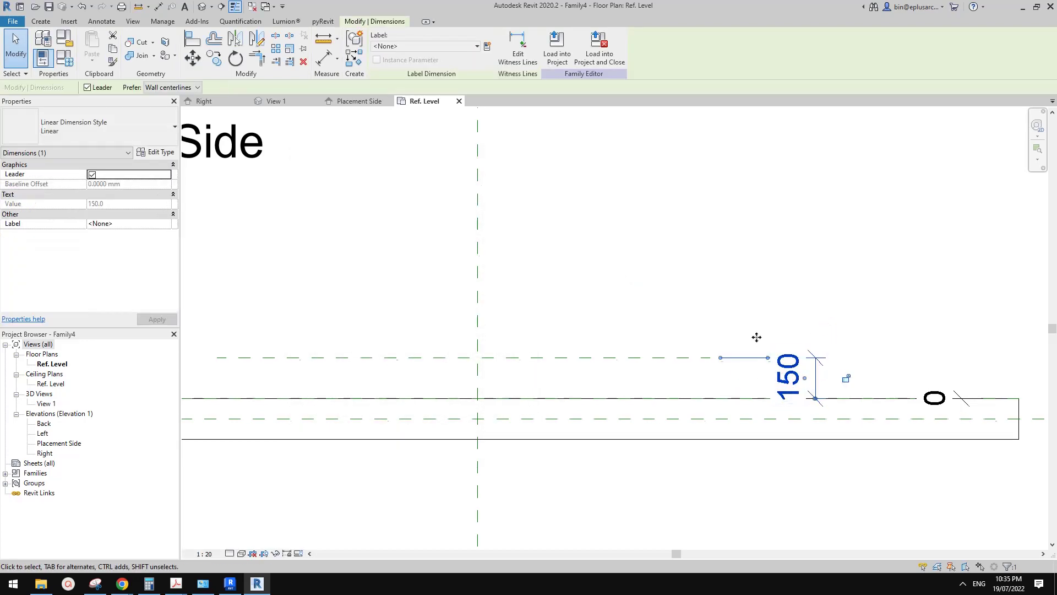
middle_click_drag(756, 337, 761, 341)
left_click(718, 263)
- Draw two vertical reference planes through the wall, about 335 mm to the left and 255 mm to the right of the center plane
middle_click_drag(693, 296, 701, 299)
middle_click_drag(632, 322, 676, 319)
middle_click_drag(609, 299, 657, 302)
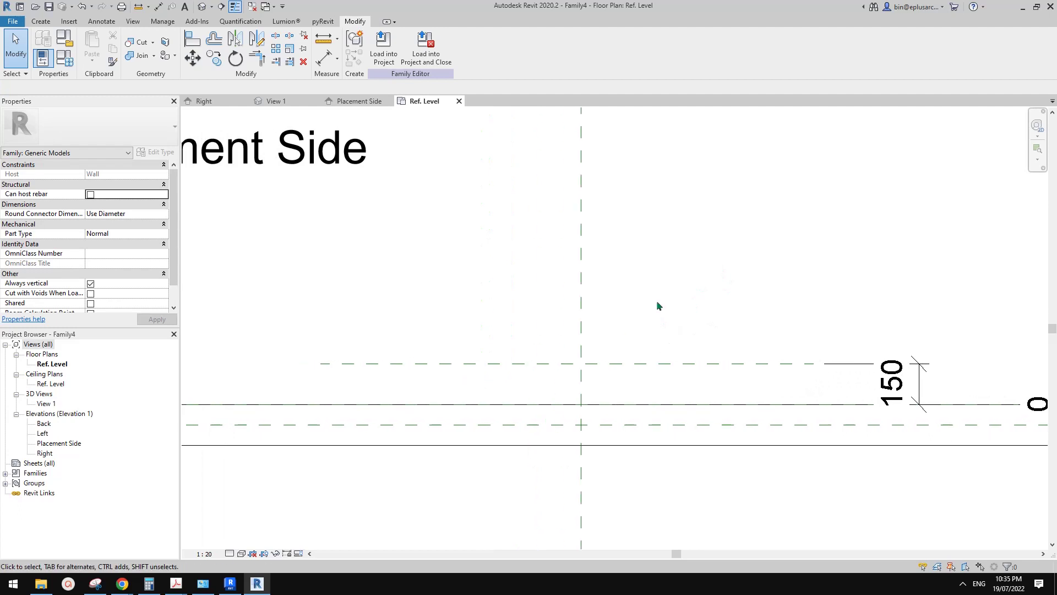
key("r")
key("p")
middle_click_drag(548, 391, 562, 417)
left_click(504, 459)
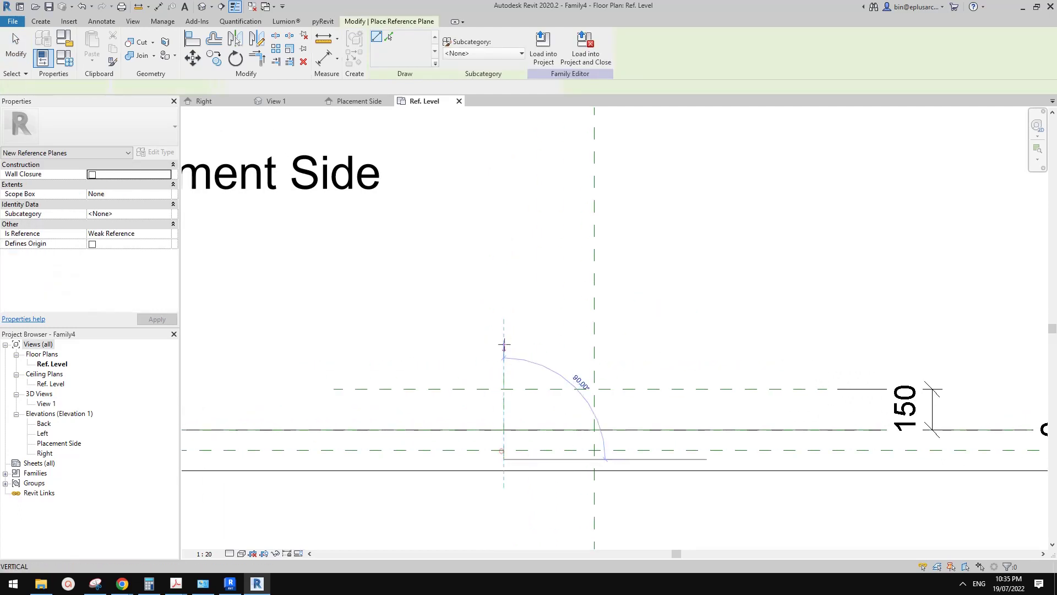
left_click(503, 307)
left_click(663, 464)
left_click(663, 300)
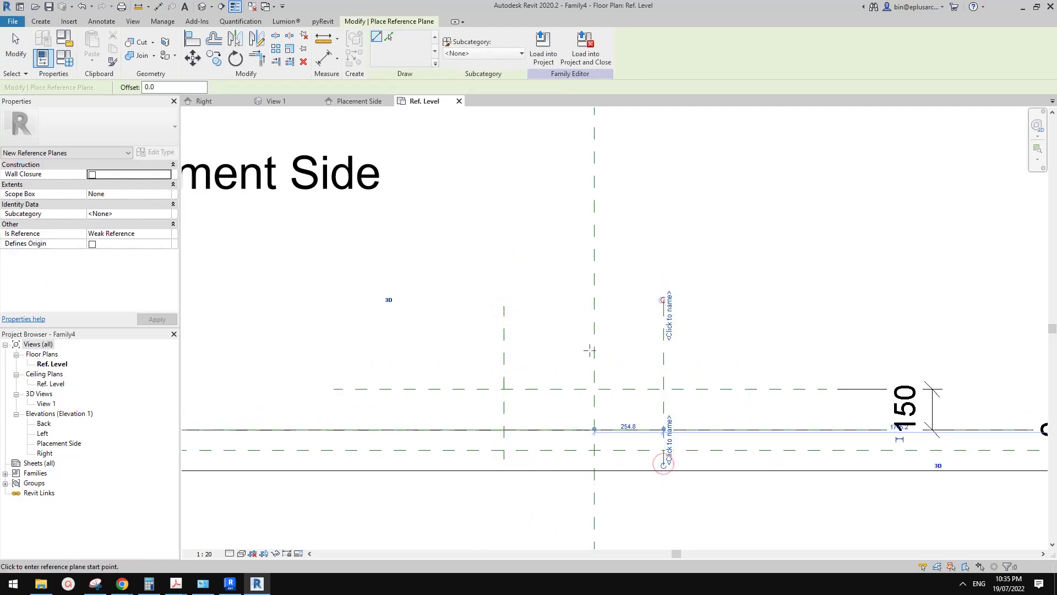
key("Escape")
key("Escape")
- Dimension the two vertical reference planes together with the center plane and constrain them to equal spacing
middle_click_drag(677, 358, 681, 366)
key("d")
key("i")
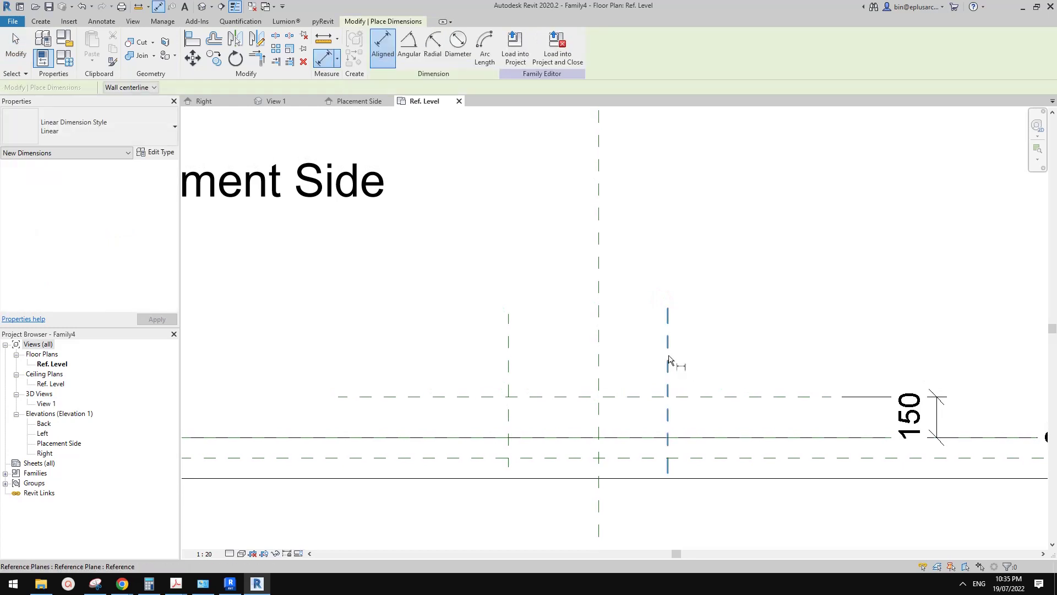
left_click(668, 361)
left_click(599, 351)
left_click(508, 350)
left_click(555, 257)
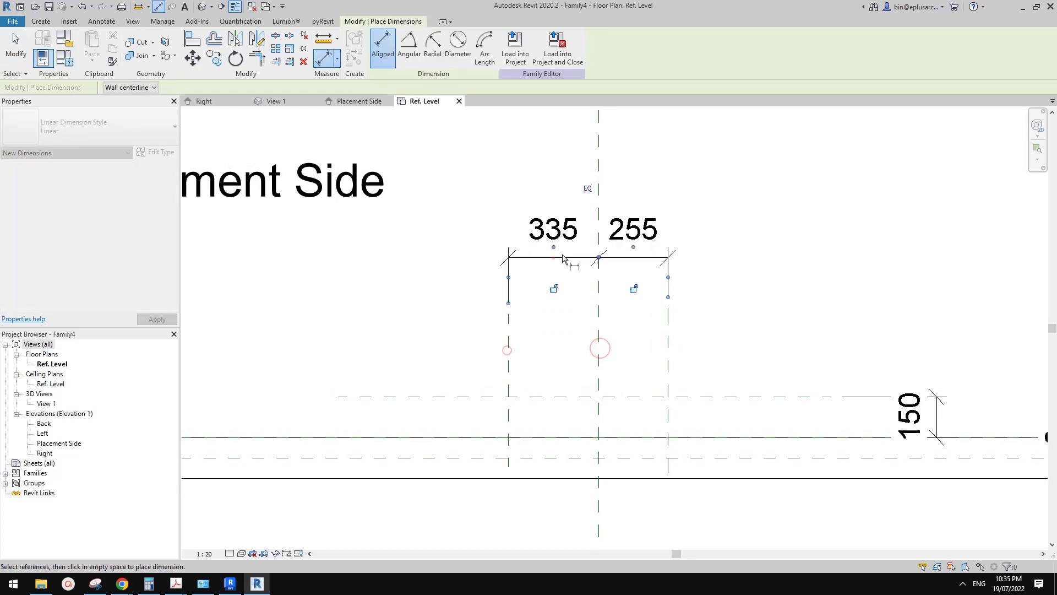
left_click(588, 188)
- Add an overall dimension between the two outer vertical reference planes, above the equality dimension
middle_click_drag(730, 255, 732, 262)
left_click(672, 335)
left_click(532, 353)
middle_click_drag(549, 234, 555, 258)
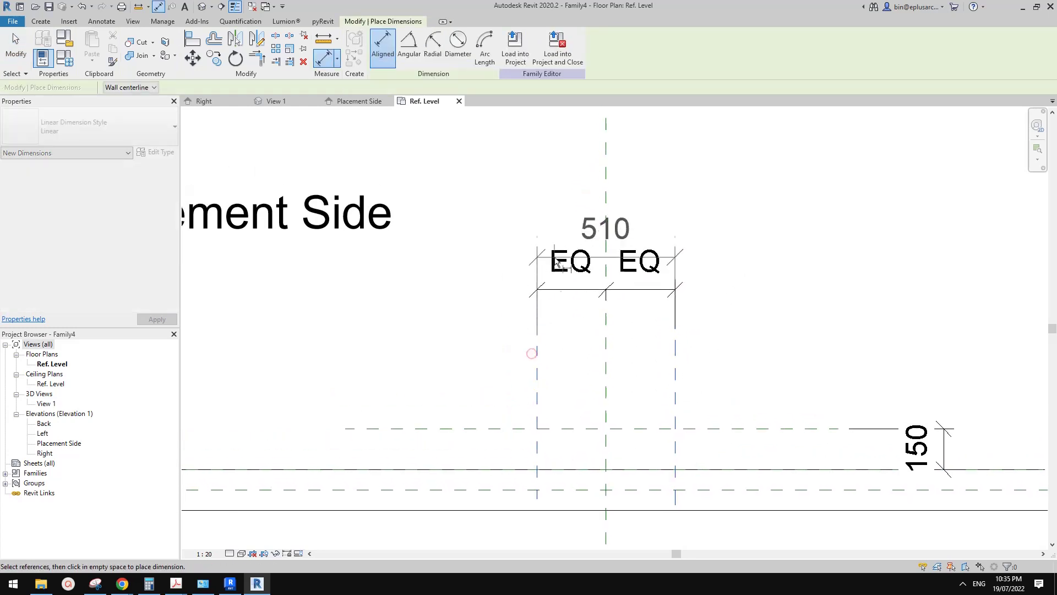
left_click(556, 226)
key("Escape")
key("Escape")
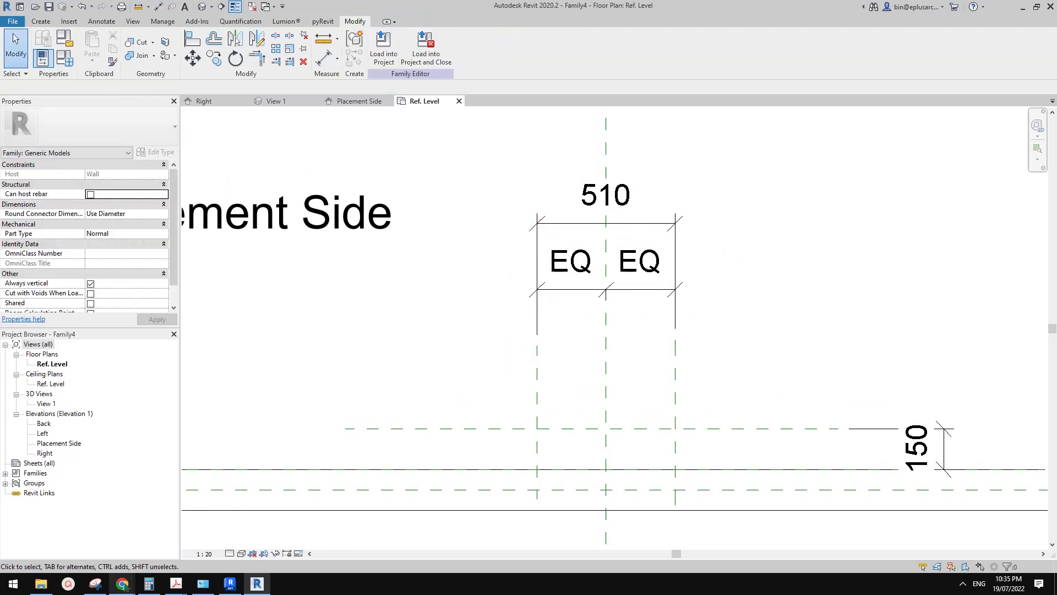
- Examine the ladder's width and side rails in the Chrome reference photo, then return to Revit
mouse_move(124, 585)
left_click(297, 531)
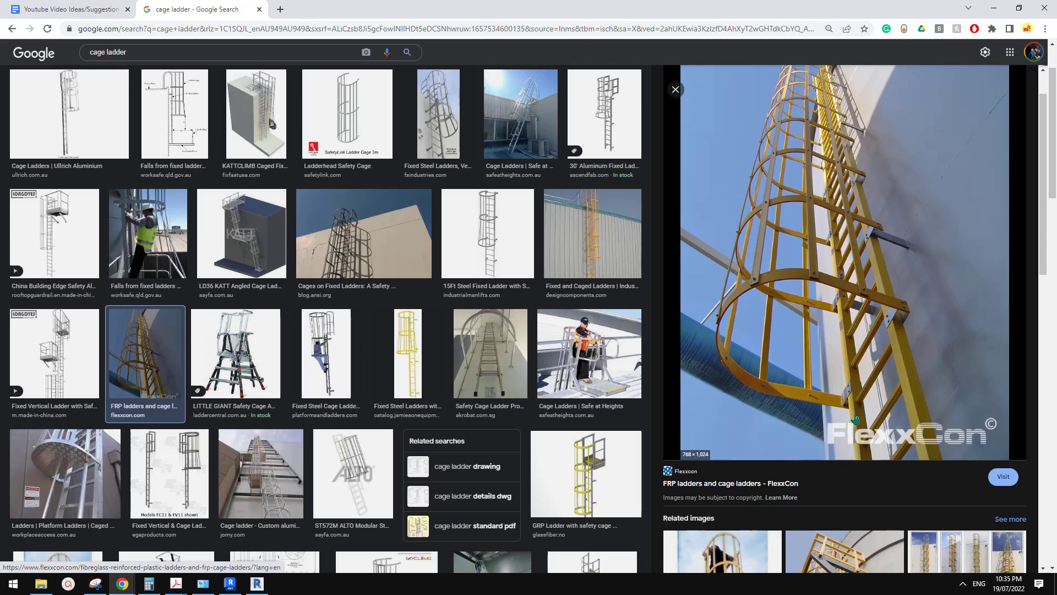
key("alt+Tab")
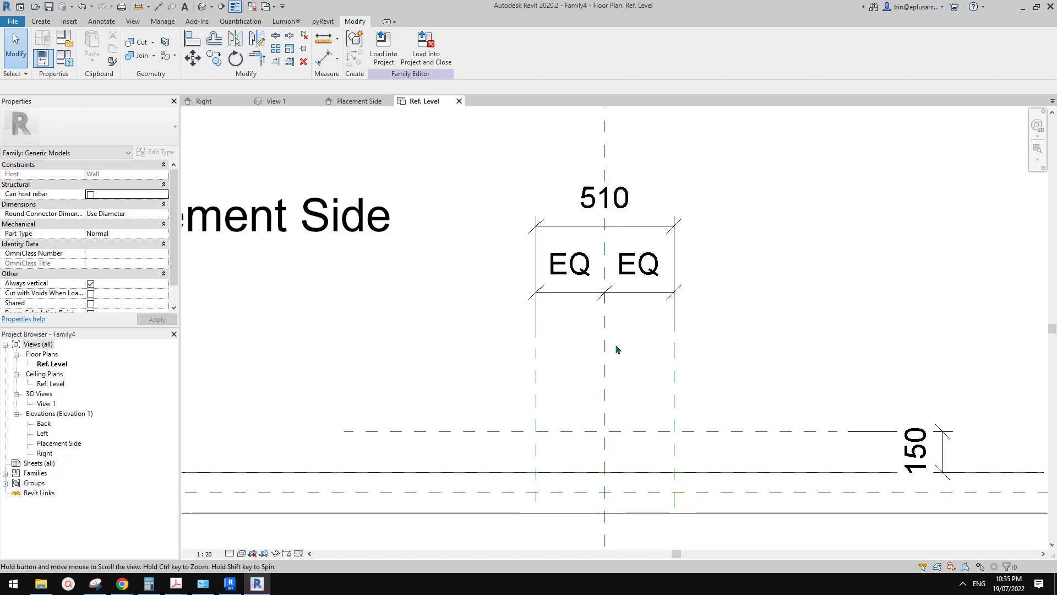
- Set the right vertical reference plane 300 mm from the center plane, giving the outer planes a 600 mm overall spacing
middle_click_drag(634, 238, 630, 244)
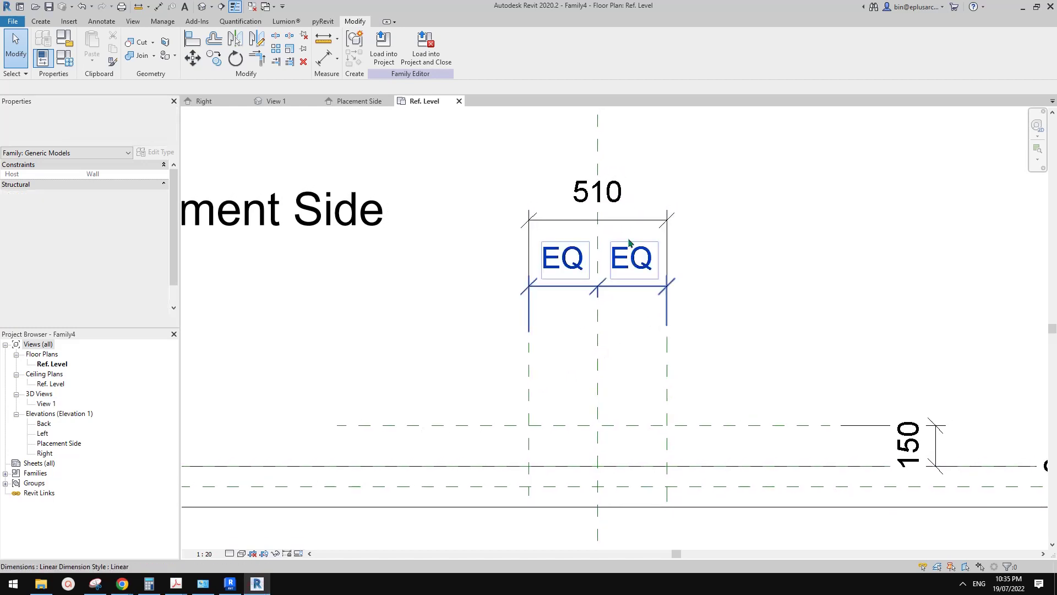
left_click(616, 216)
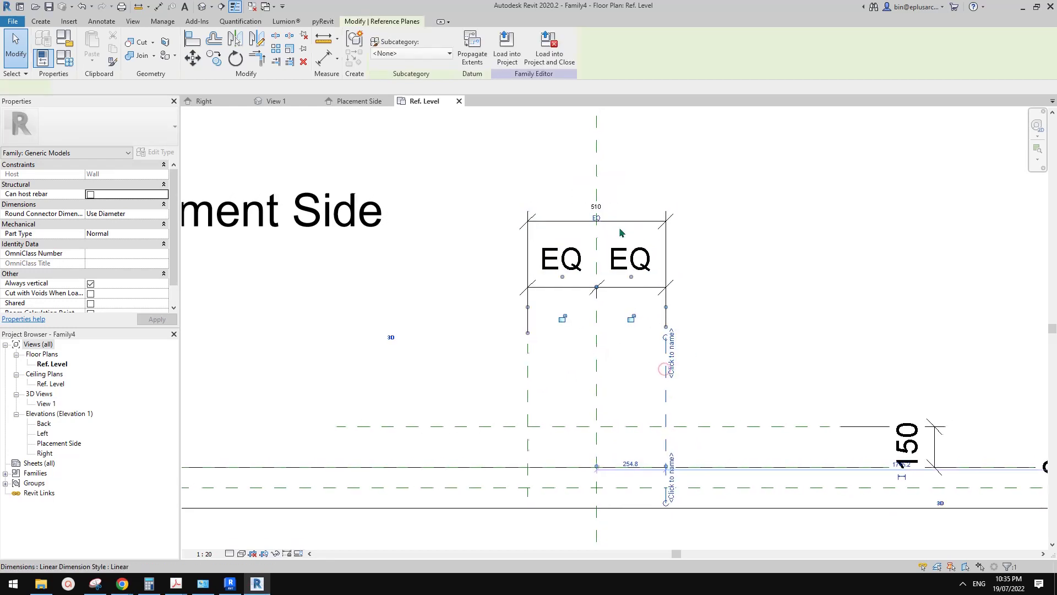
scroll(666, 388, "down", 1)
left_click(670, 366)
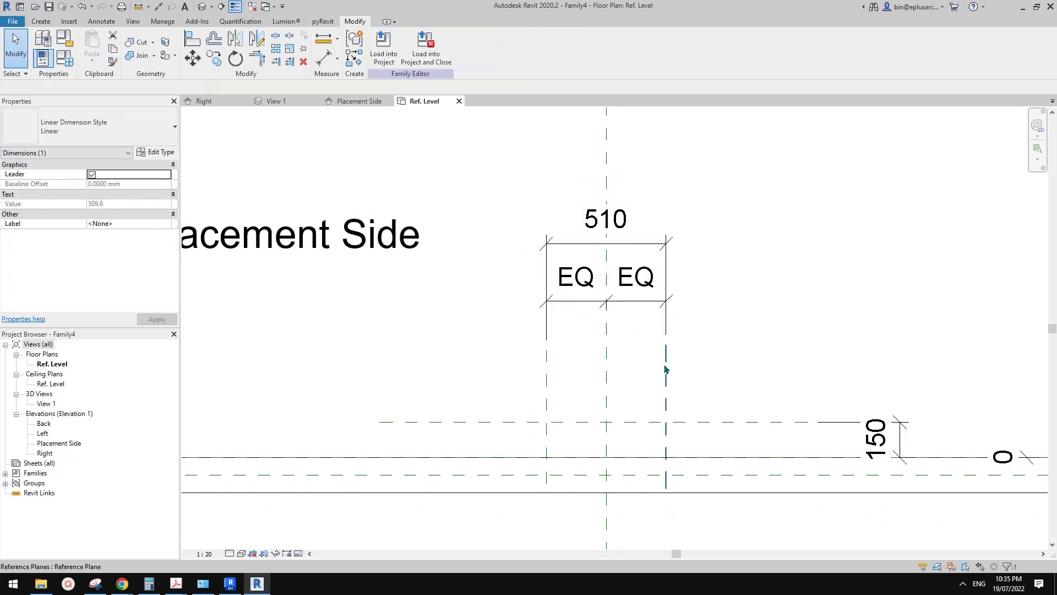
left_click(669, 374)
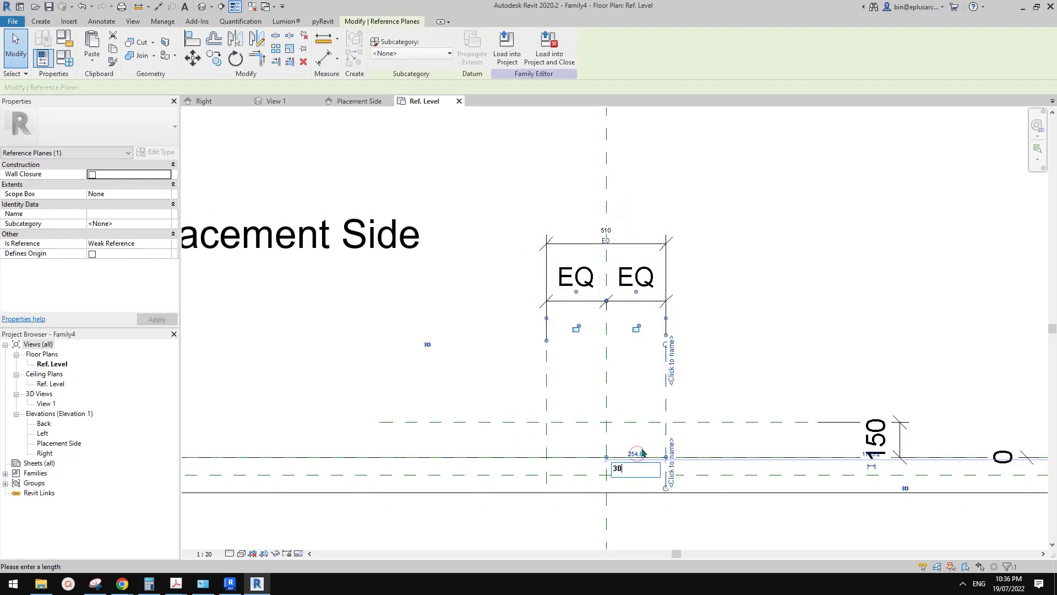
key("Return")
left_click(686, 385)
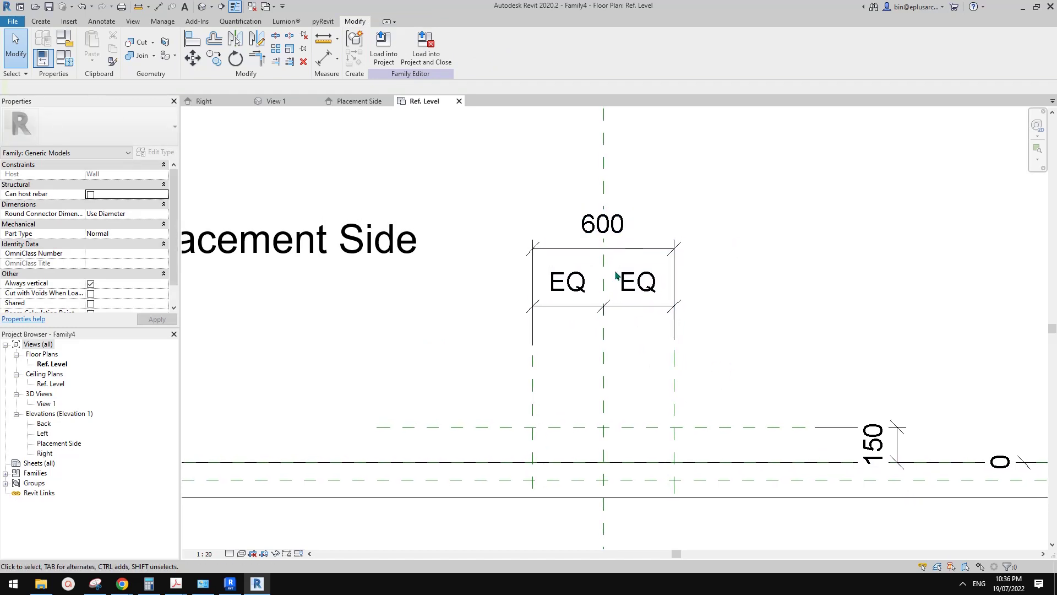
- Check the depth of the ladder's side rail in the Chrome reference photo, then return to Revit
scroll(652, 369, "up", 1)
scroll(652, 378, "down", 2)
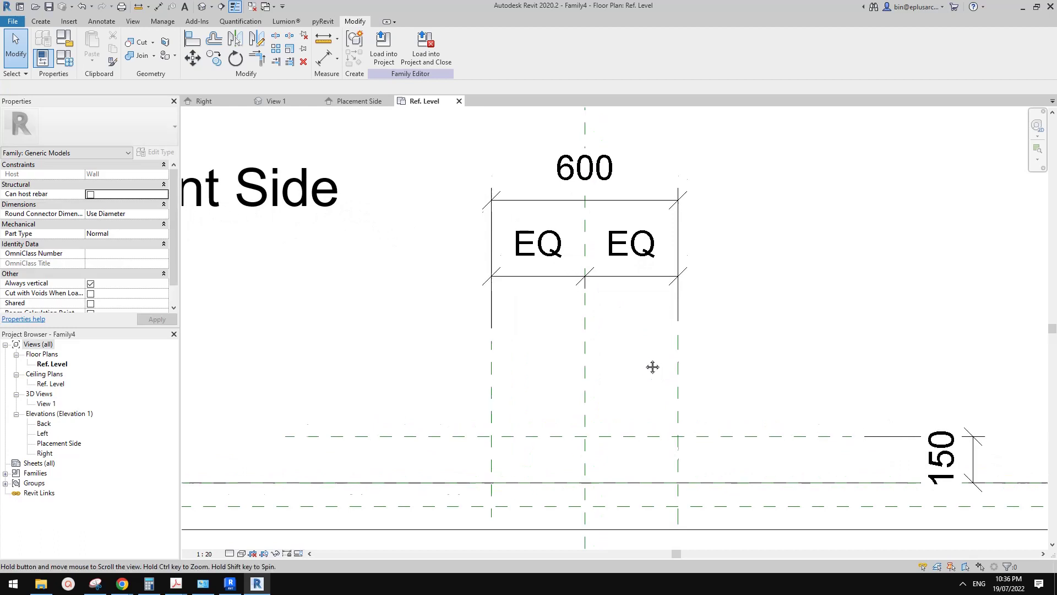
middle_click_drag(647, 376, 642, 365)
scroll(646, 381, "down", 2)
scroll(642, 366, "up", 1)
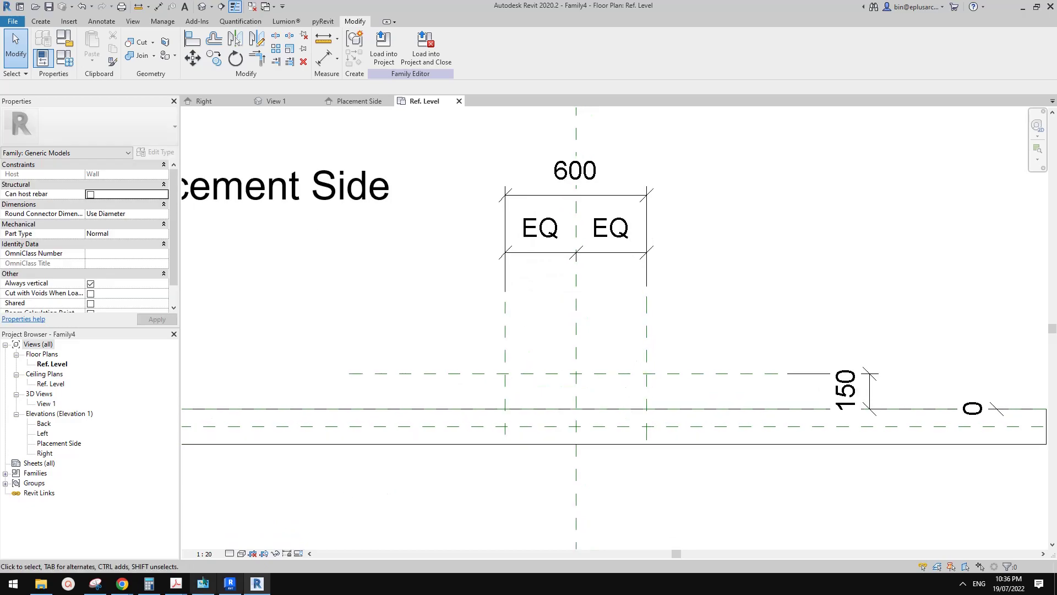
left_click(122, 583)
left_click(271, 543)
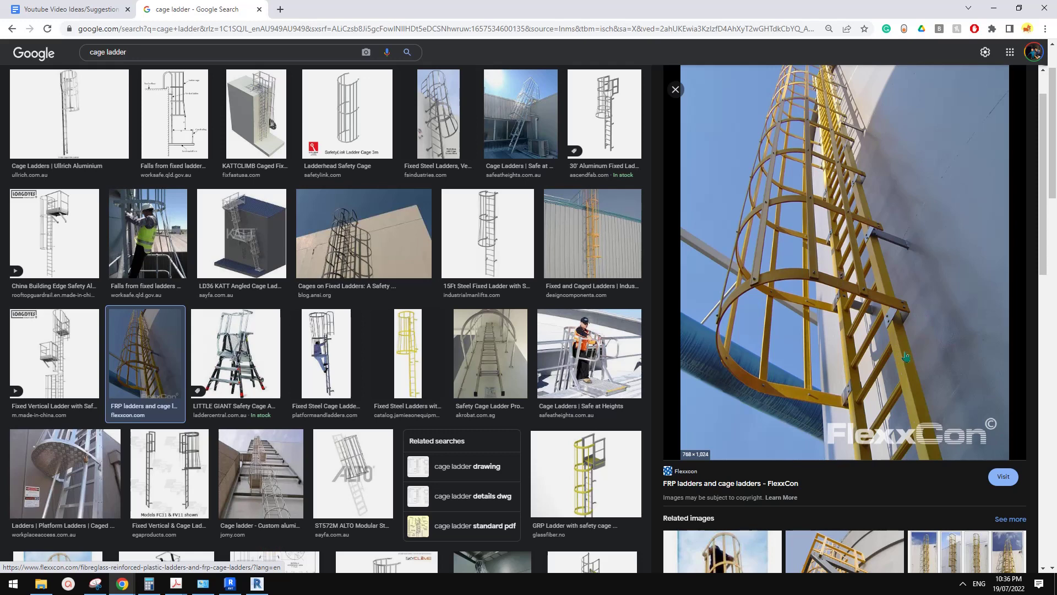
left_click(256, 583)
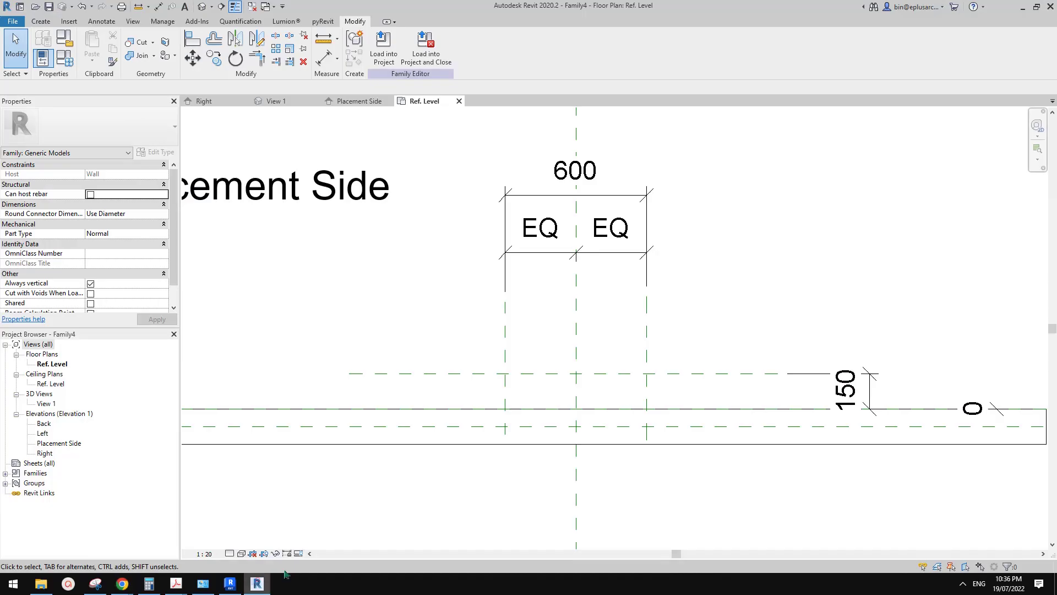
- Draw a second horizontal reference plane about 97 mm beyond the 150 mm offset plane and dimension the gap between them
key("p")
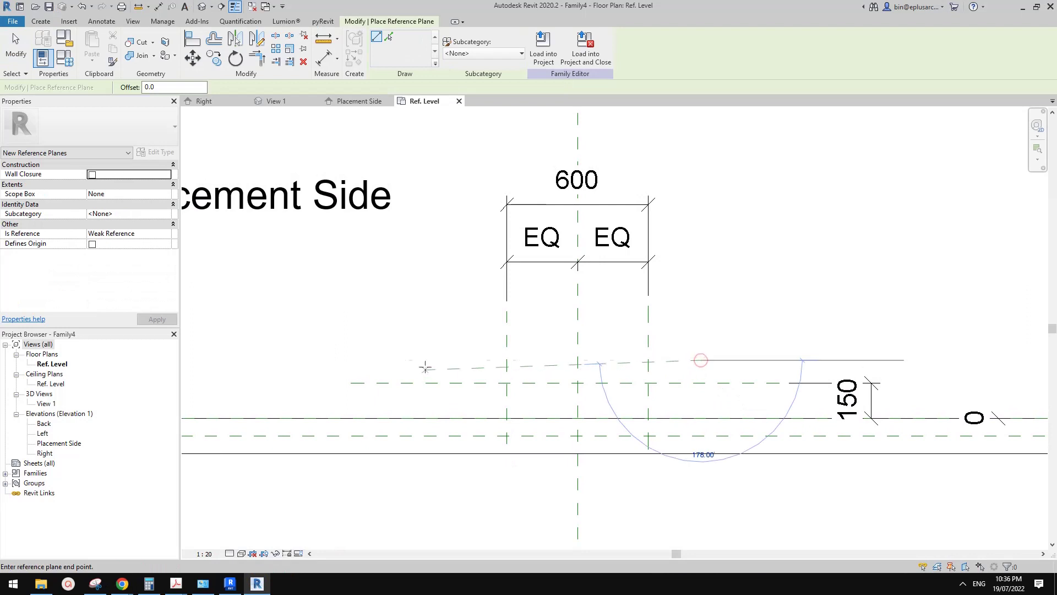
left_click(425, 364)
key("d")
key("i")
left_click(683, 382)
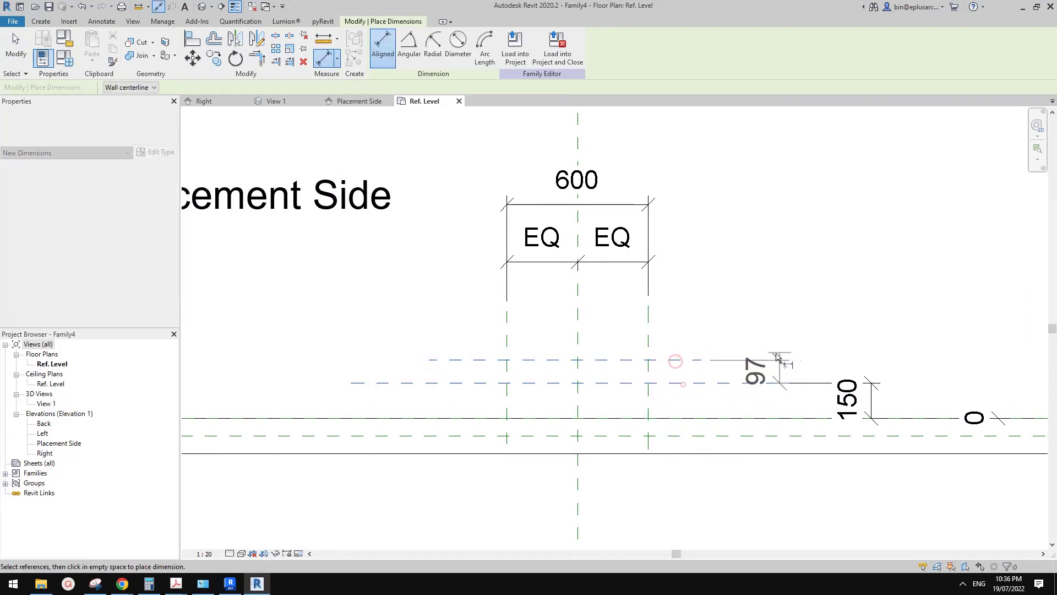
left_click(779, 353)
key("Escape")
- Set the spacing between the two horizontal reference planes on the placement side to 50 mm
left_click(699, 360)
left_click(768, 367)
middle_click_drag(857, 322, 853, 332)
type("5")
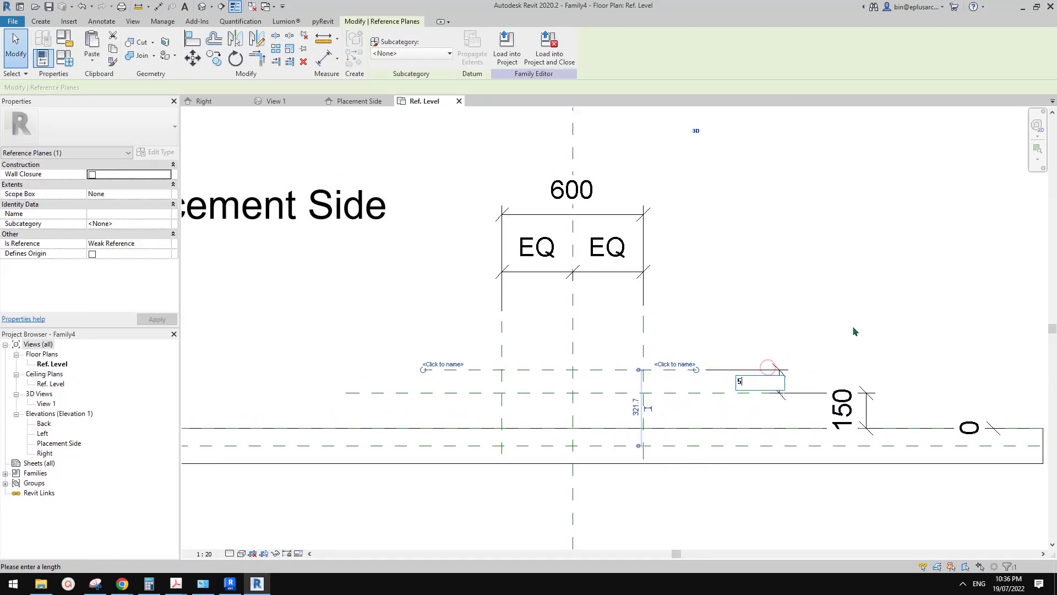
type("0")
key("Return")
left_click(832, 300)
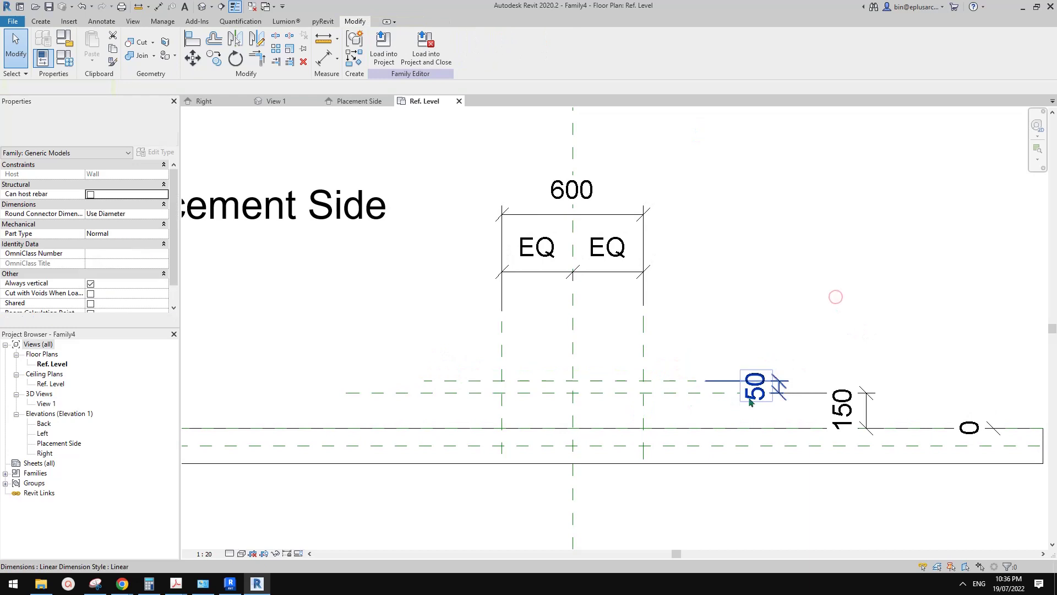
- Draw two short vertical reference planes just inside the outer width planes, about 60 mm and 55 mm inward, crossing the horizontal rail planes
middle_click_drag(681, 398, 732, 365)
key("r")
key("p")
scroll(672, 382, "up", 1)
left_click(683, 377)
left_click(683, 296)
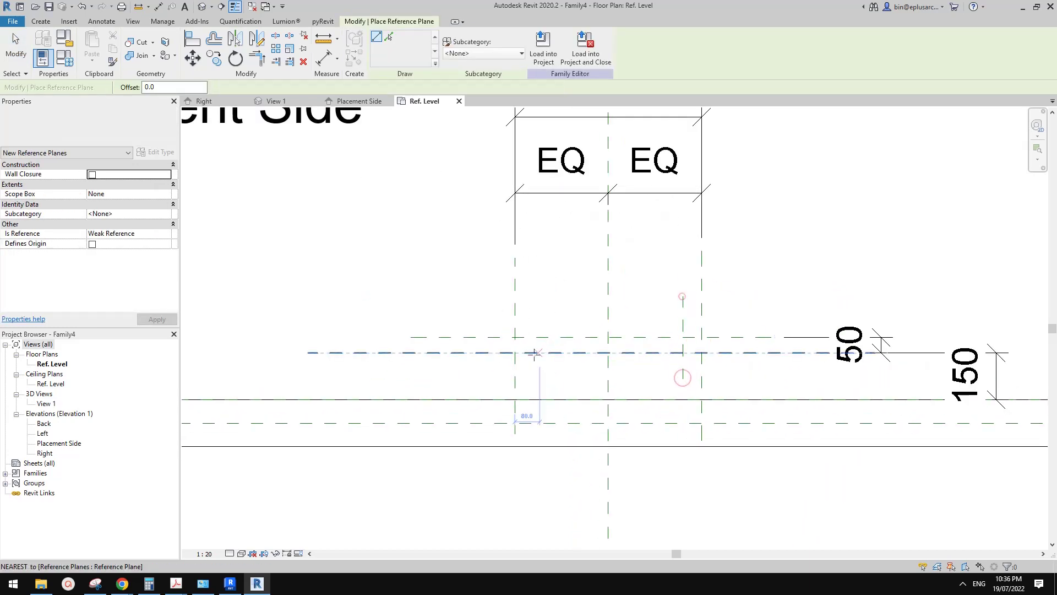
left_click(532, 373)
left_click(532, 309)
- Dimension the gap between each outer width plane and its neighbouring inner vertical plane
key("d")
key("i")
left_click(530, 315)
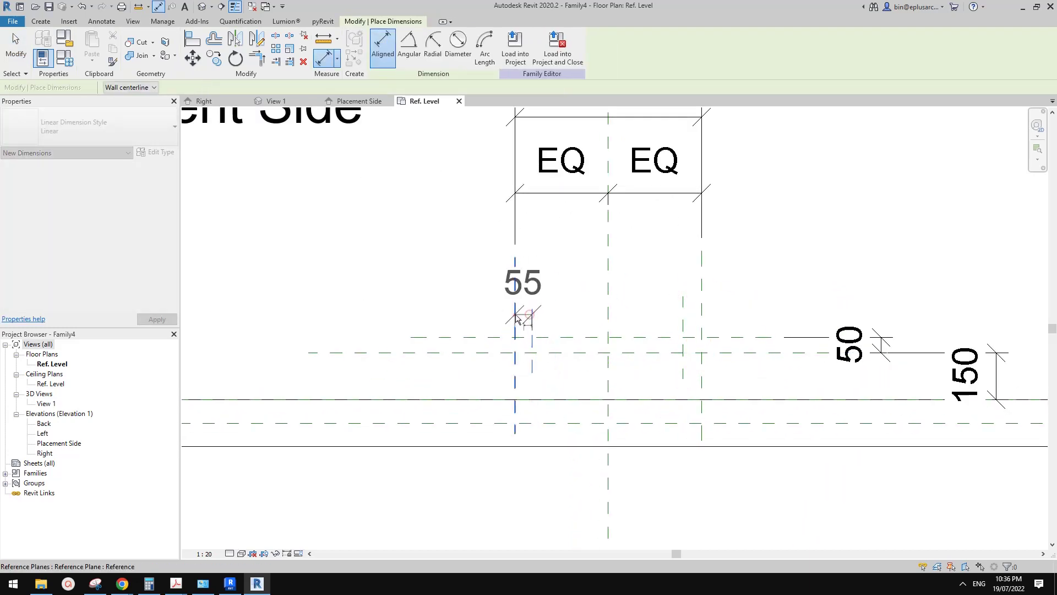
left_click(515, 315)
left_click(543, 273)
left_click(683, 302)
left_click(701, 305)
left_click(673, 259)
key("Escape")
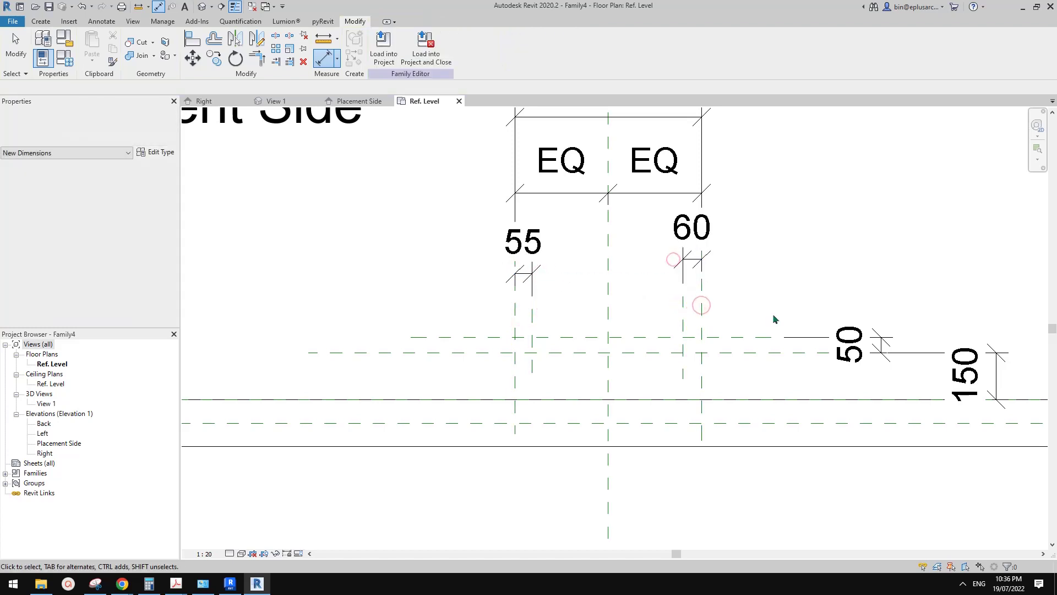
- Set the spacing between the inner and outer vertical planes to 50 mm on both sides of the ladder
left_click(683, 299)
left_click(691, 242)
middle_click_drag(742, 269, 742, 279)
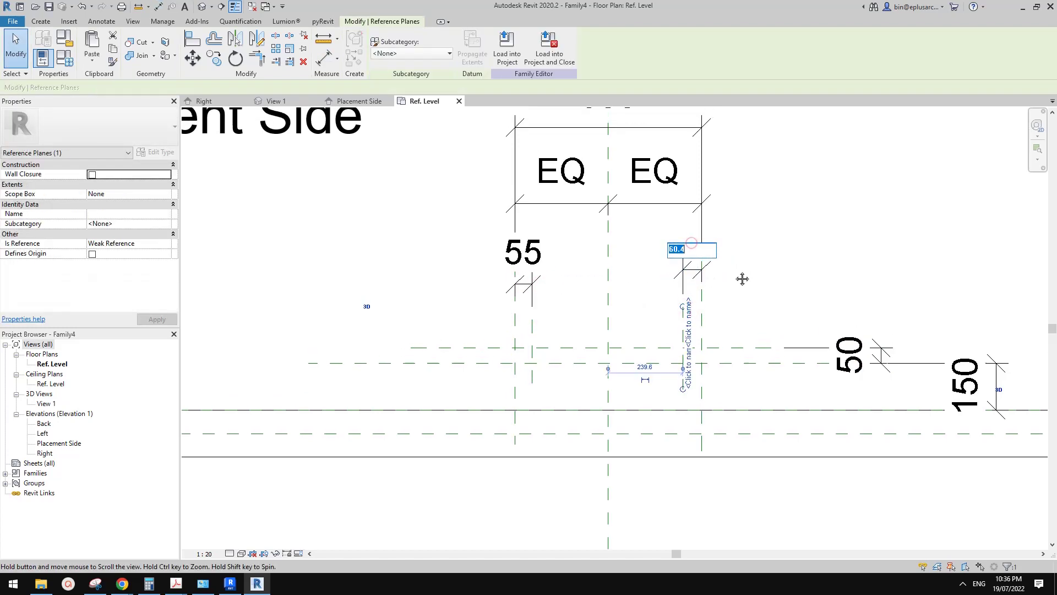
type("50")
key("Return")
left_click(530, 306)
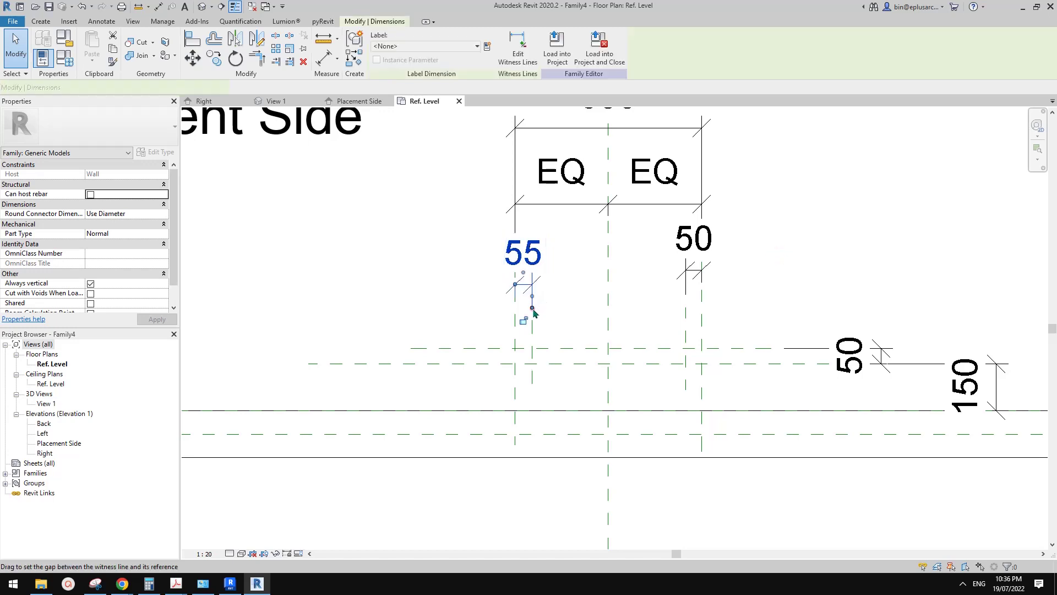
left_click(531, 324)
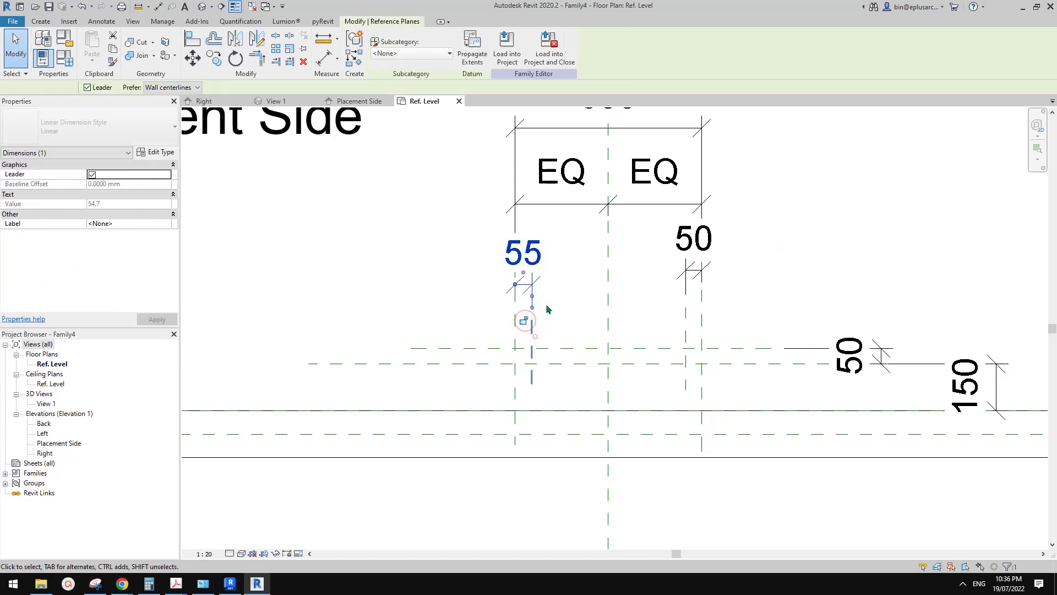
left_click(524, 269)
type("50")
key("Return")
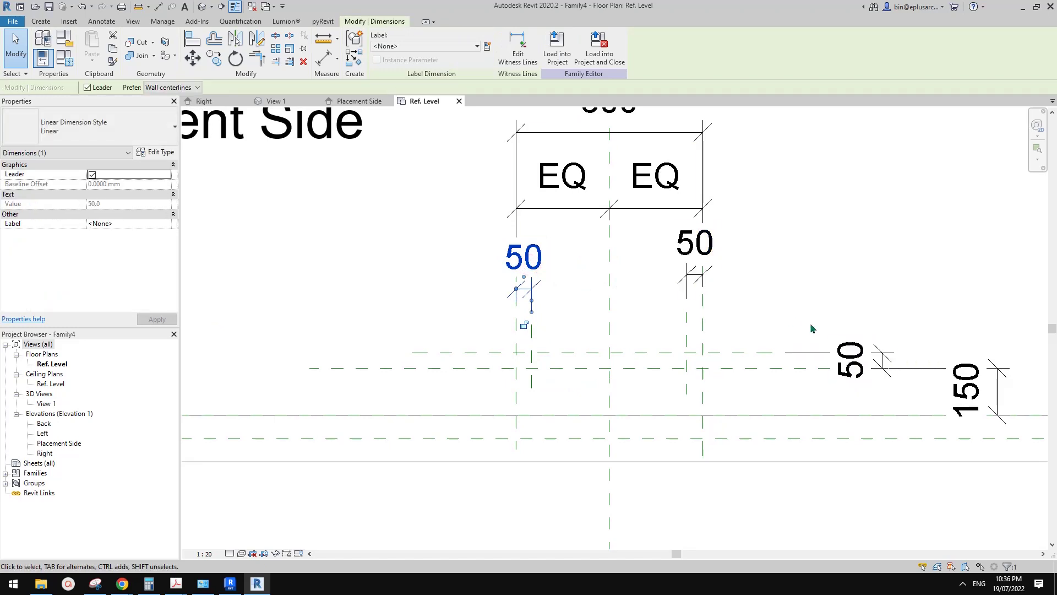
left_click(841, 346)
left_click(702, 219, "ctrl")
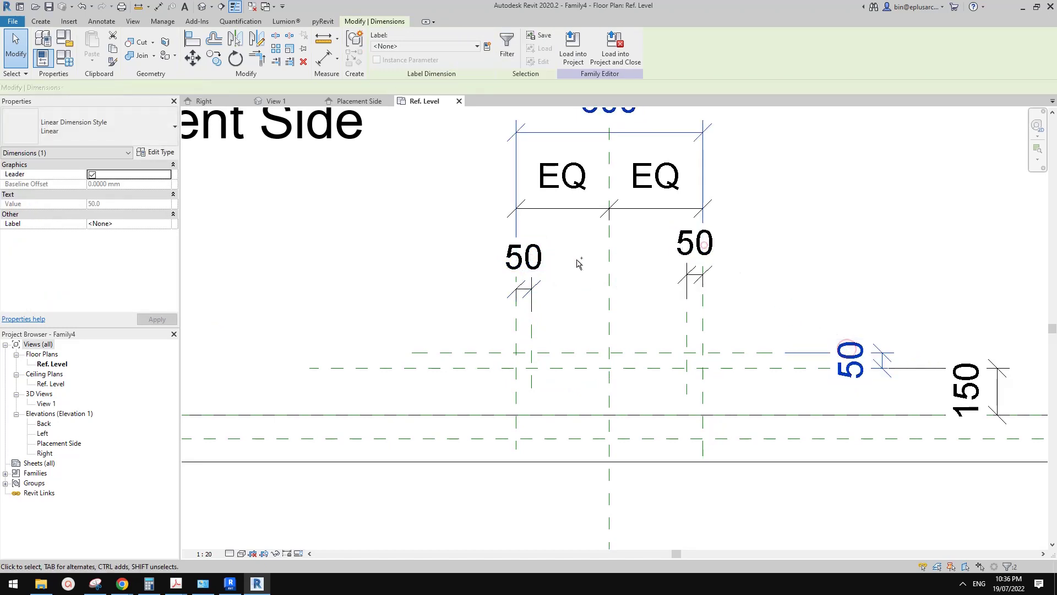
left_click(678, 247)
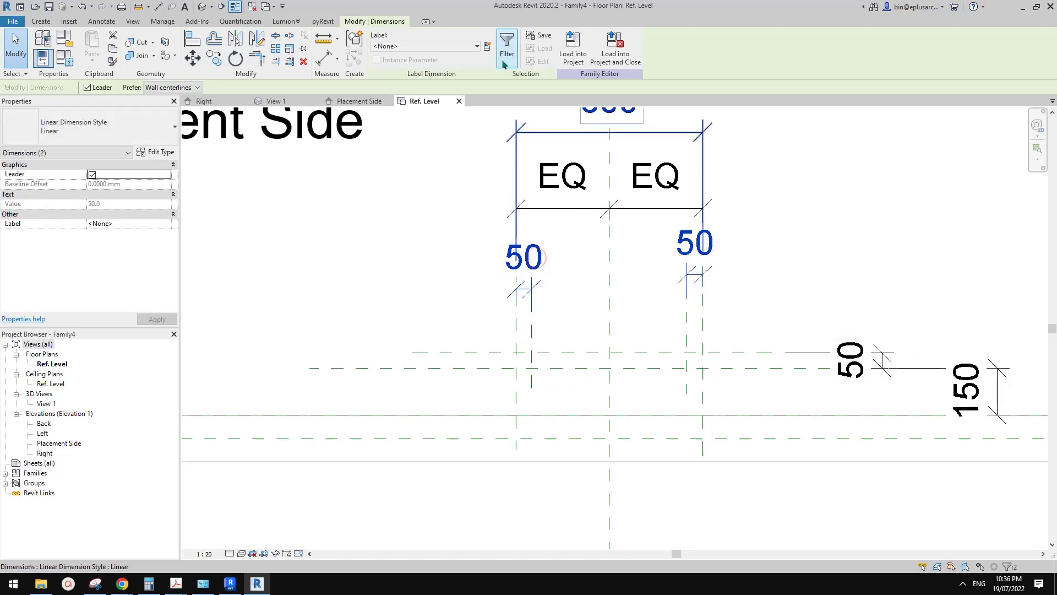
left_click(576, 189, "ctrl")
key("Escape")
middle_click_drag(637, 294, 677, 276)
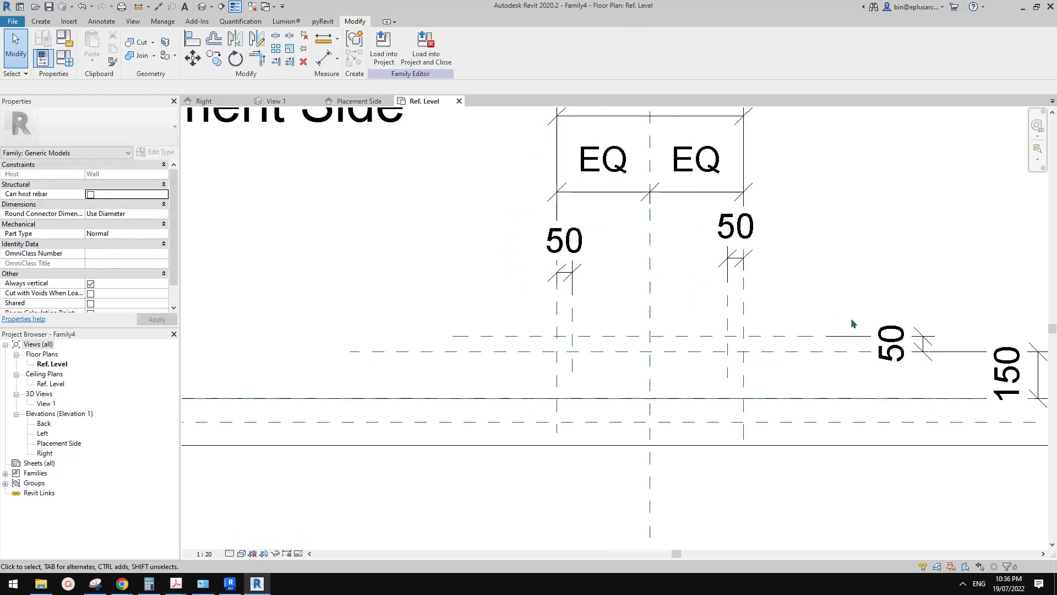
middle_click_drag(840, 322, 738, 326)
middle_click_drag(543, 281, 543, 280)
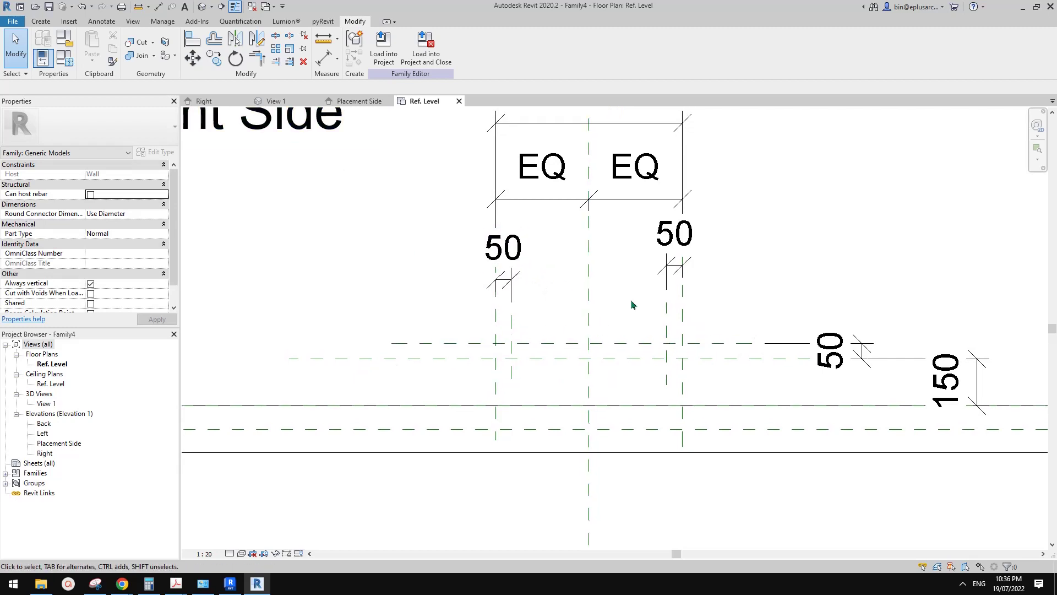
- Create an extrusion from two 50 mm square side rail profiles sketched between the reference planes, locking the sketch edges to the planes
left_click(41, 22)
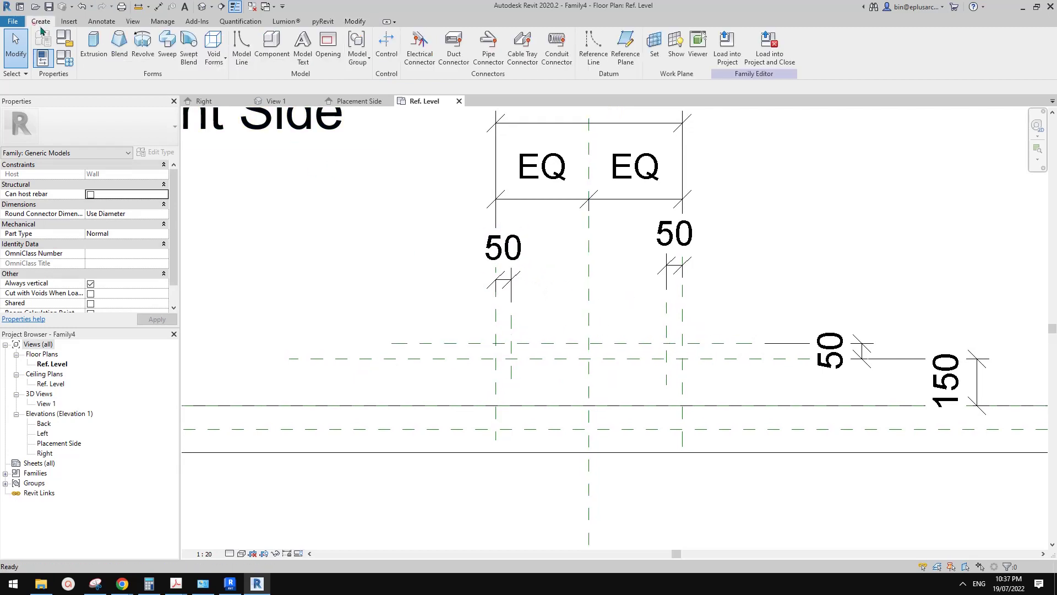
left_click(102, 46)
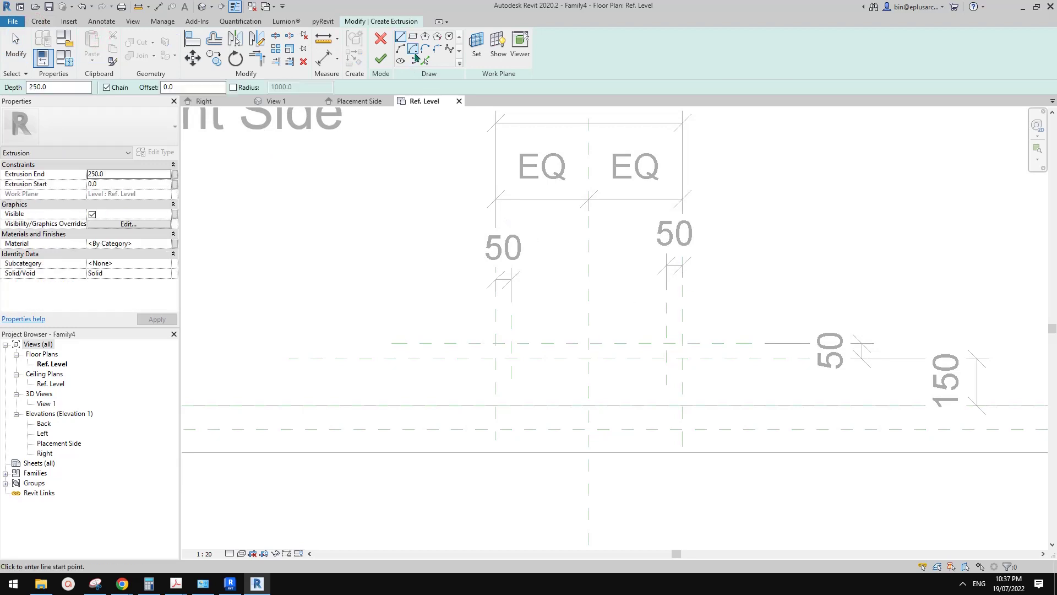
left_click(413, 37)
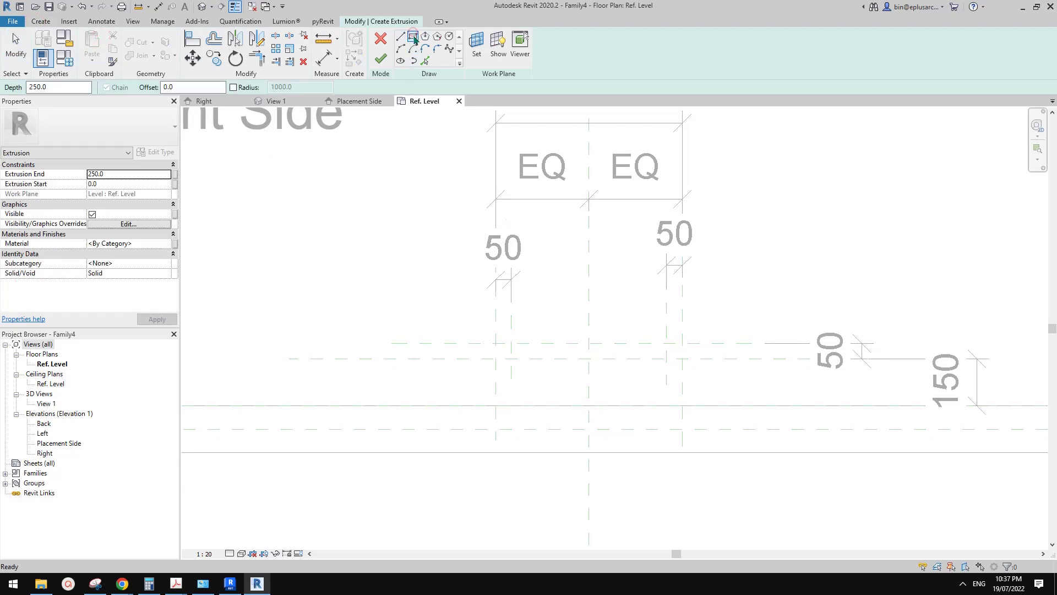
left_click(511, 343)
left_click(589, 359)
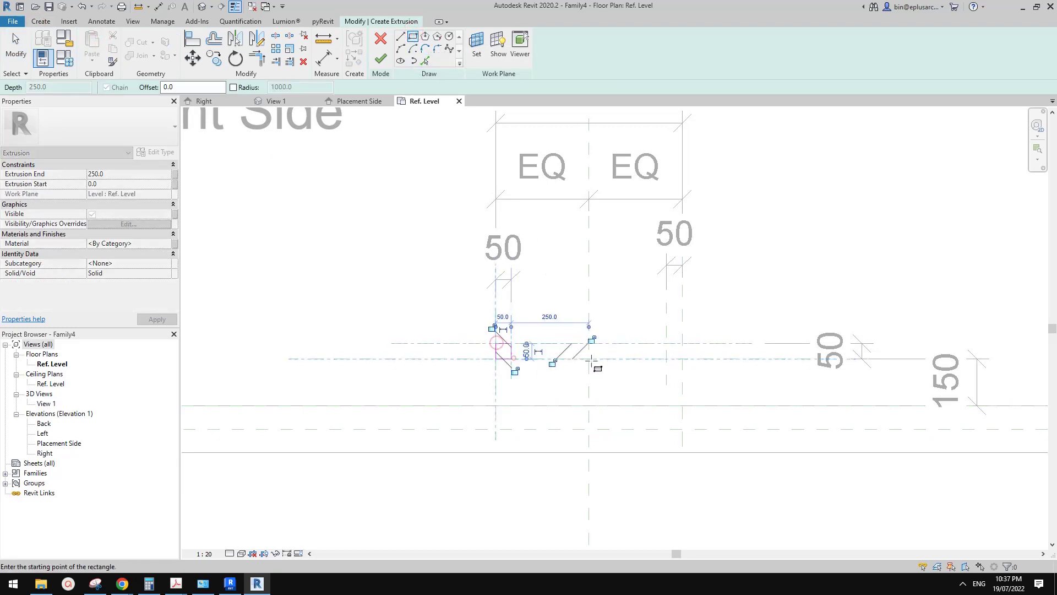
left_click(514, 373)
left_click(667, 343)
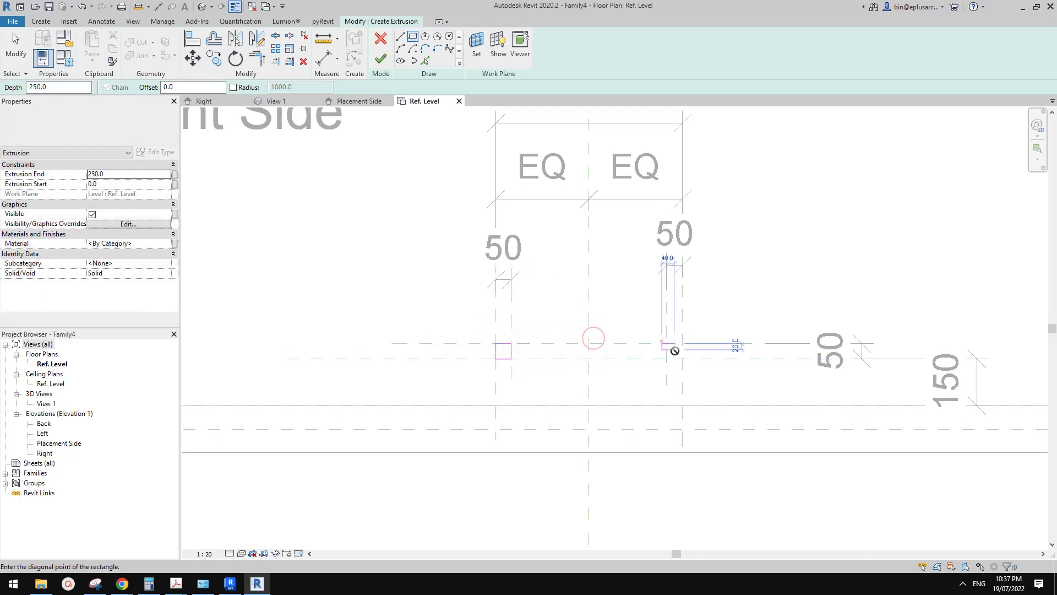
left_click(683, 358)
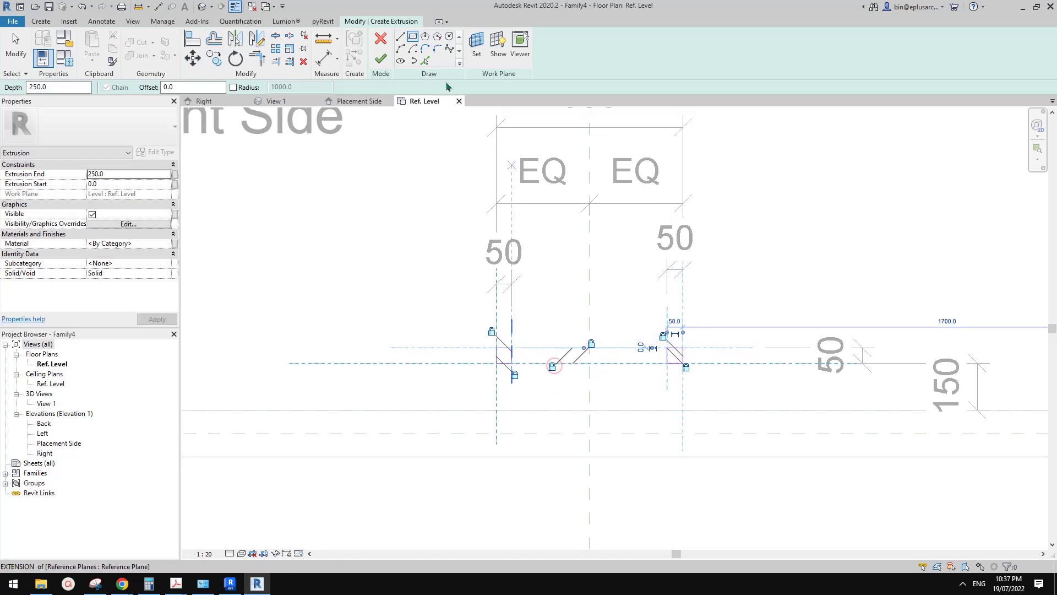
left_click(381, 57)
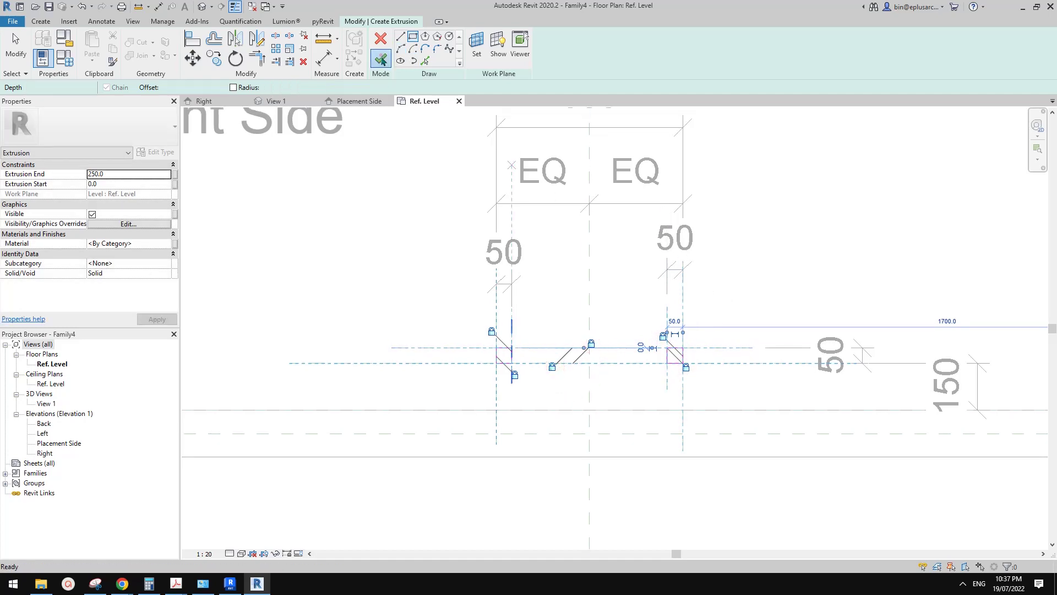
- Open the Placement Side elevation and stretch the top of the side rail extrusion up to about 2249 mm
double_click(55, 444)
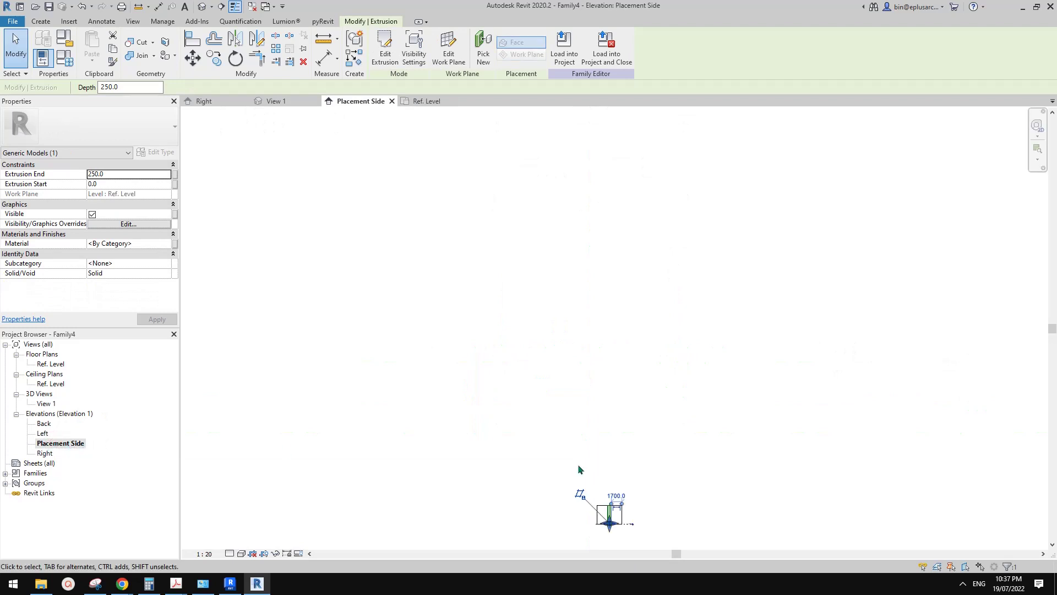
middle_click_drag(611, 529, 598, 455)
scroll(597, 455, "up", 3)
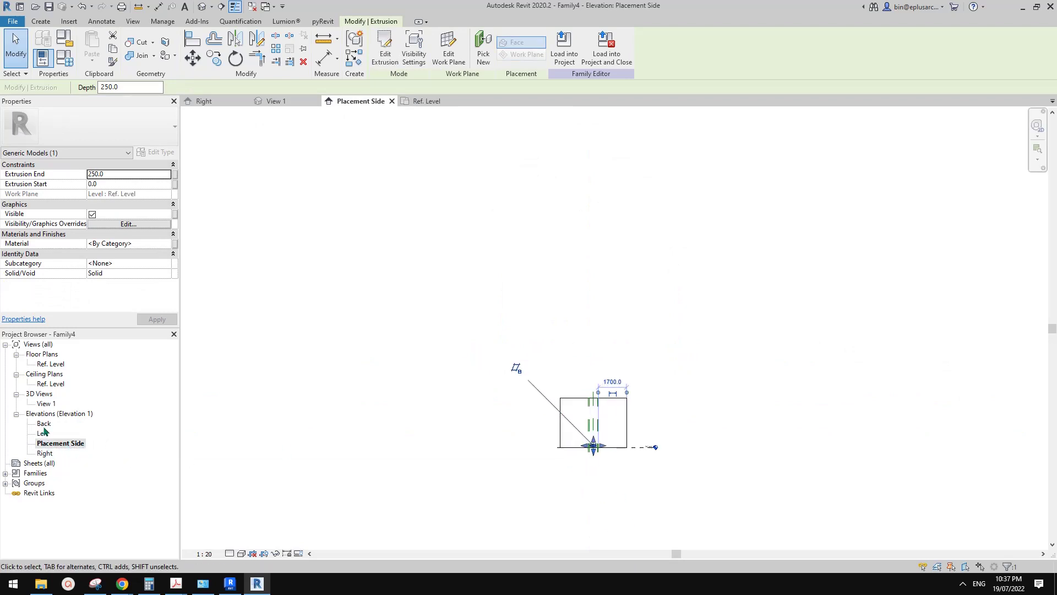
scroll(547, 432, "up", 8)
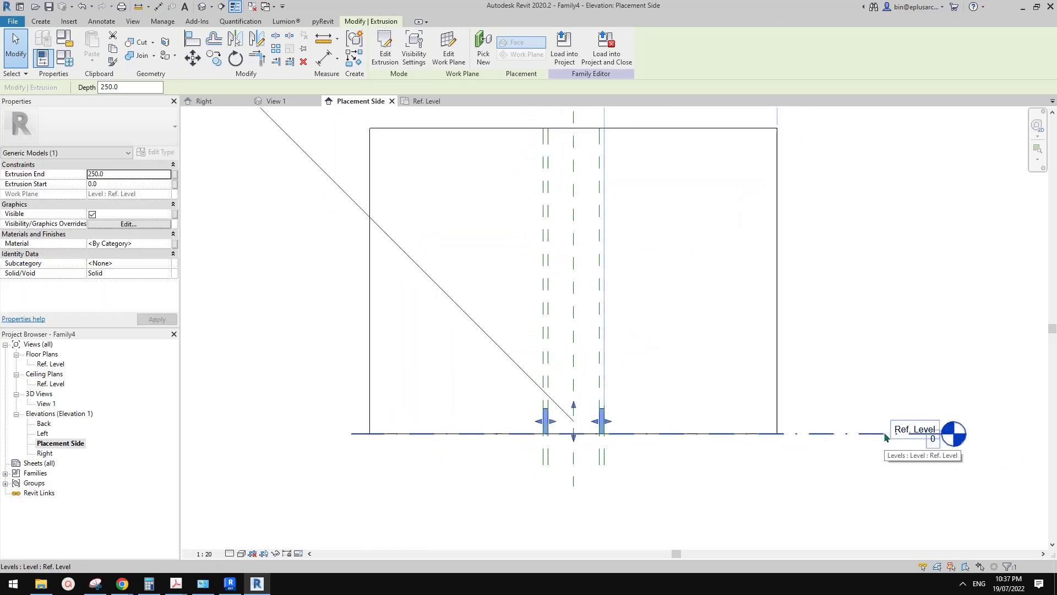
scroll(589, 434, "down", 2)
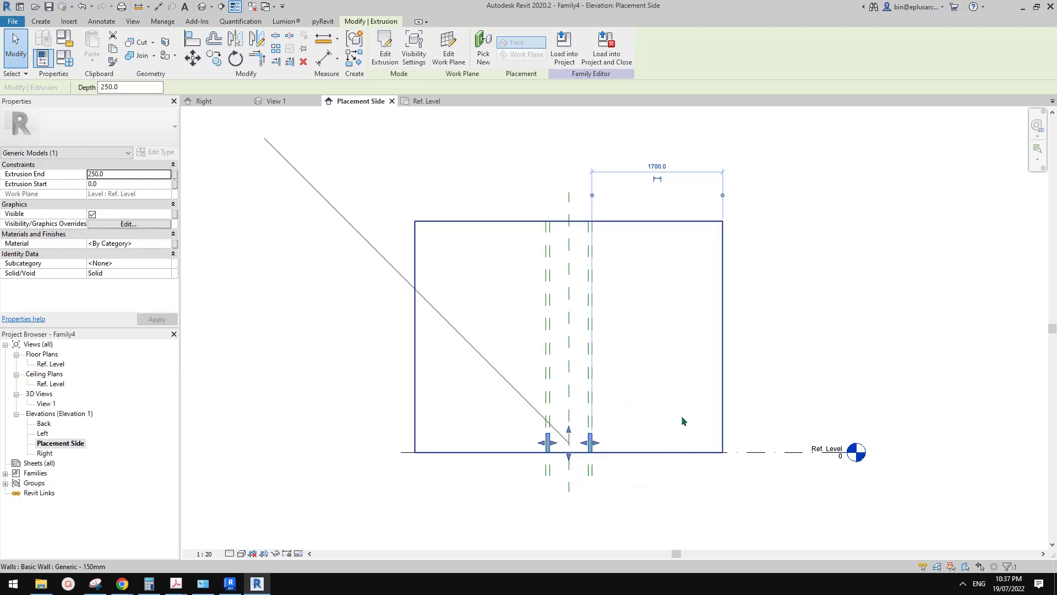
left_click_drag(569, 430, 581, 274)
middle_click_drag(581, 275, 583, 283)
key("Escape")
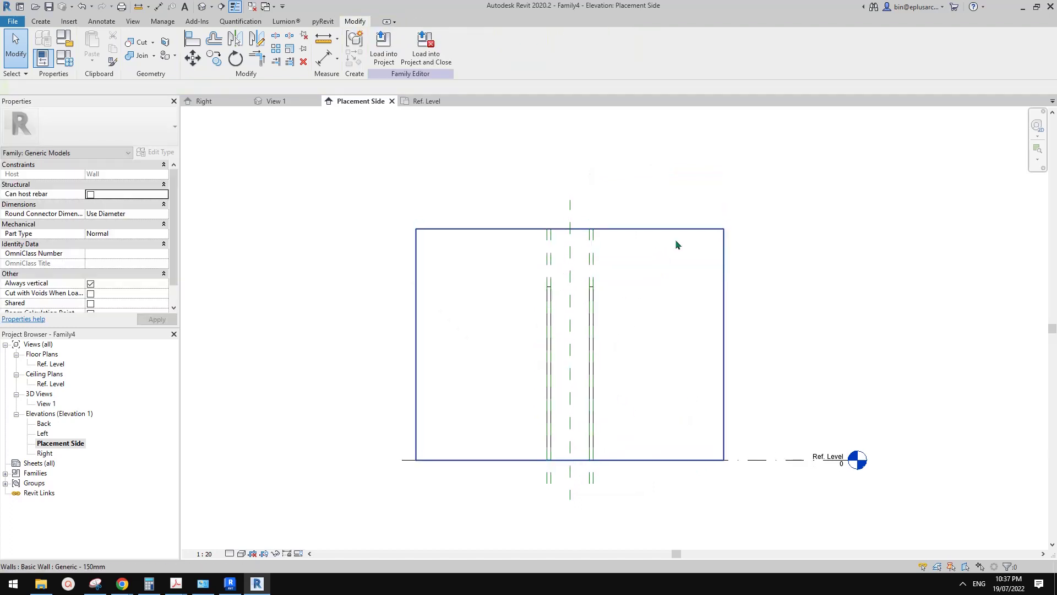
- Draw a horizontal reference plane above the side rails, about 2613 mm over Ref. Level, and dimension it from that level
key("r")
key("p")
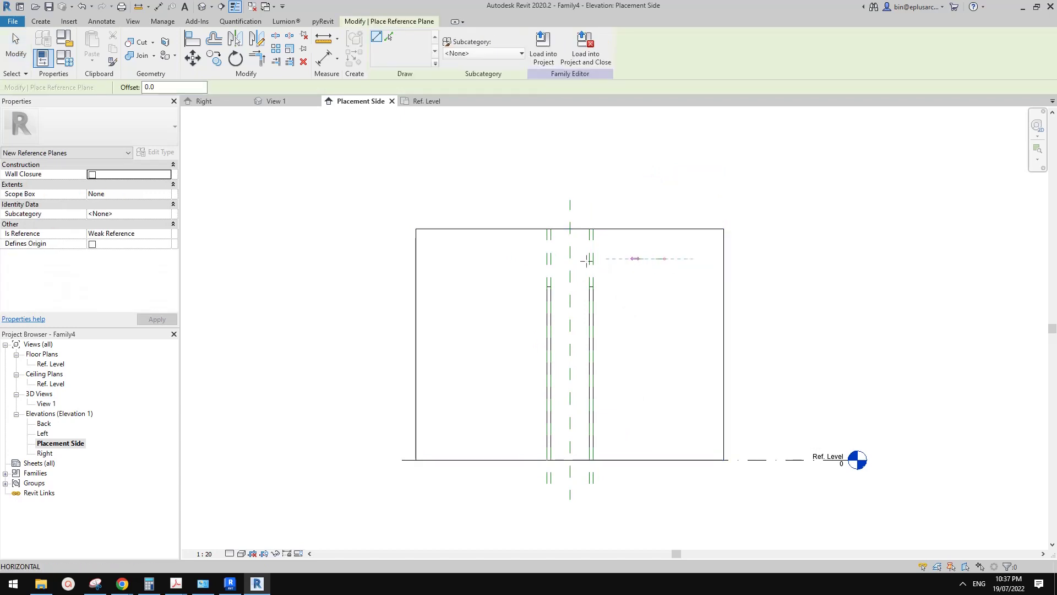
left_click(489, 259)
left_click(657, 254)
key("d")
key("i")
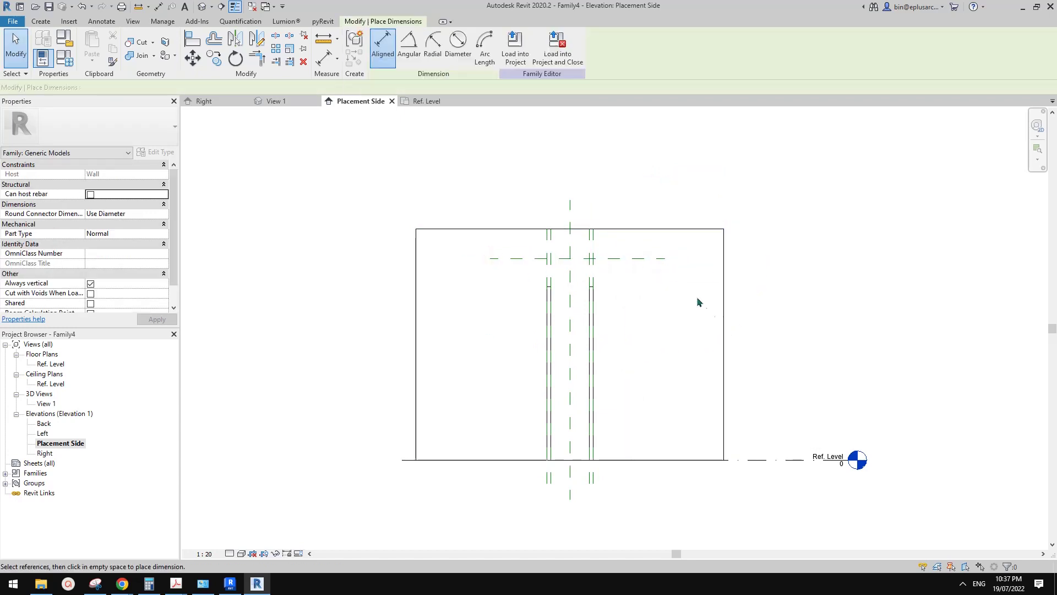
left_click(647, 258)
left_click(771, 297)
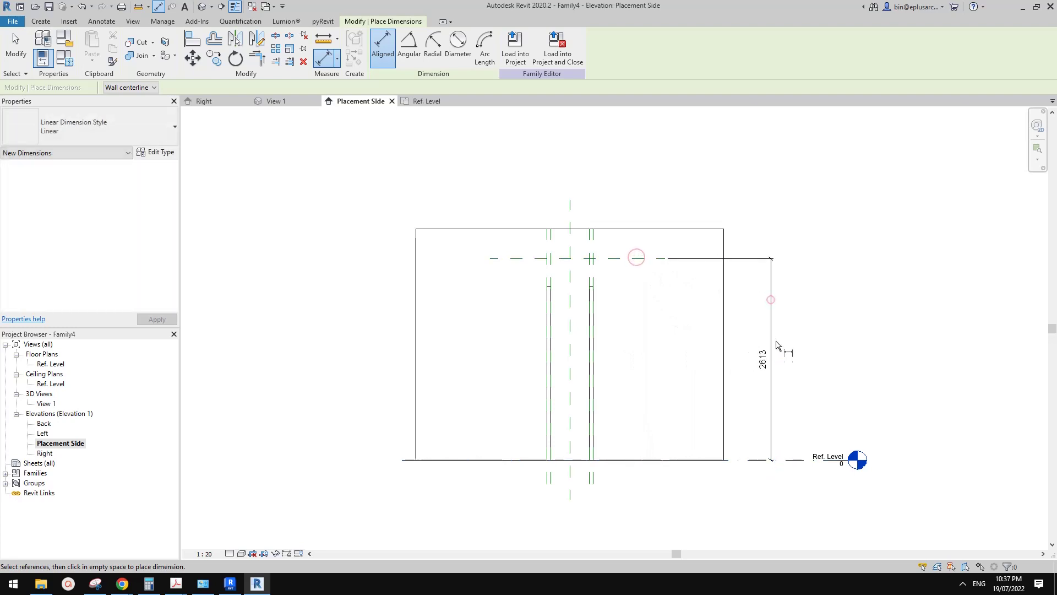
key("Escape")
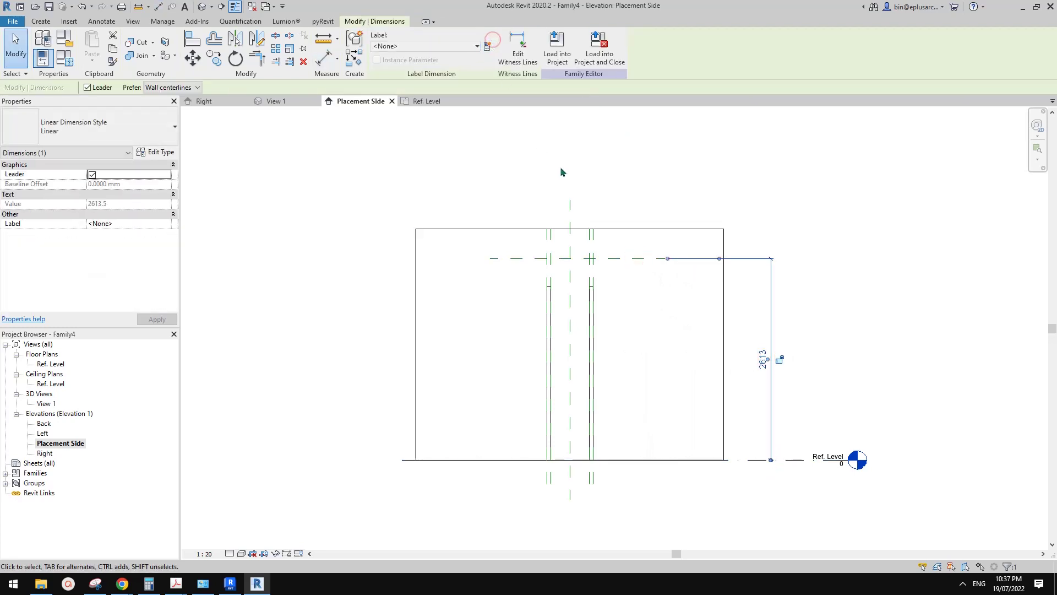
- Label the height dimension with a new family type parameter named H
left_click(486, 49)
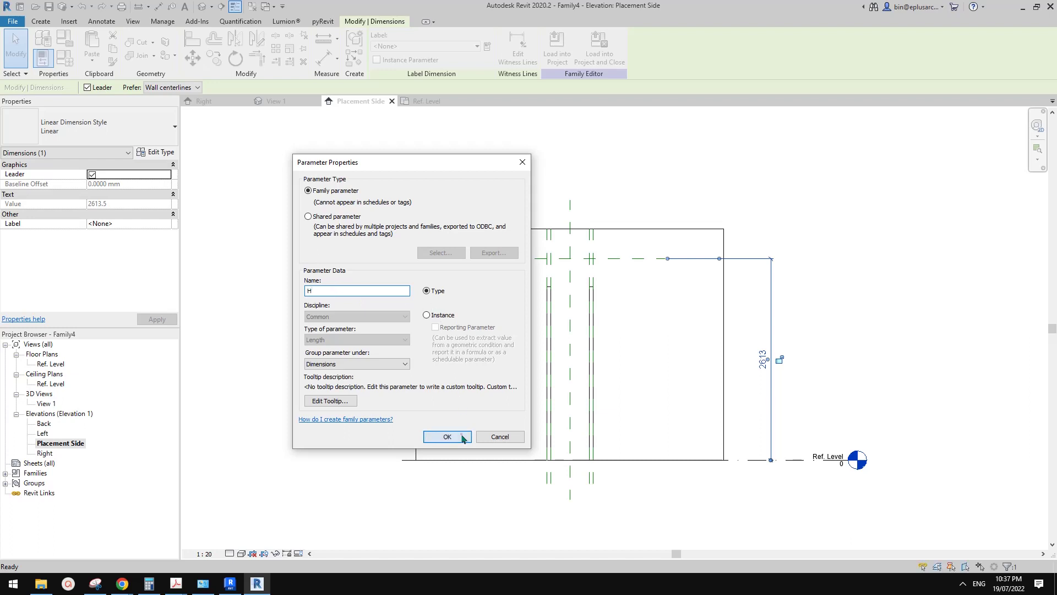
left_click(447, 436)
key("Escape")
- Stretch the top of the side rail extrusion to the upper reference plane and lock it there
scroll(626, 268, "down", 1)
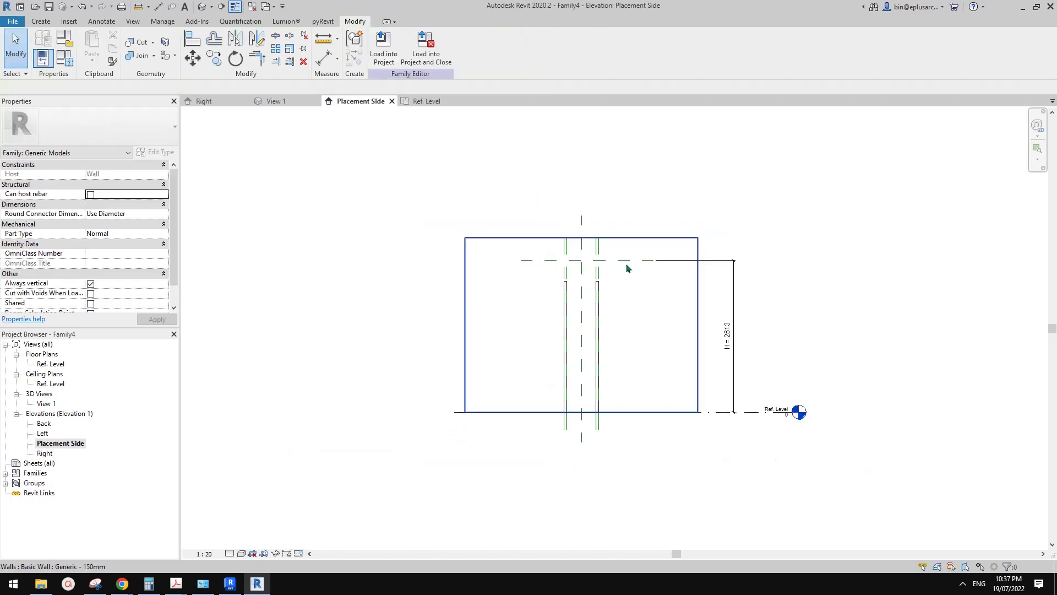
scroll(626, 269, "up", 1)
left_click(595, 298)
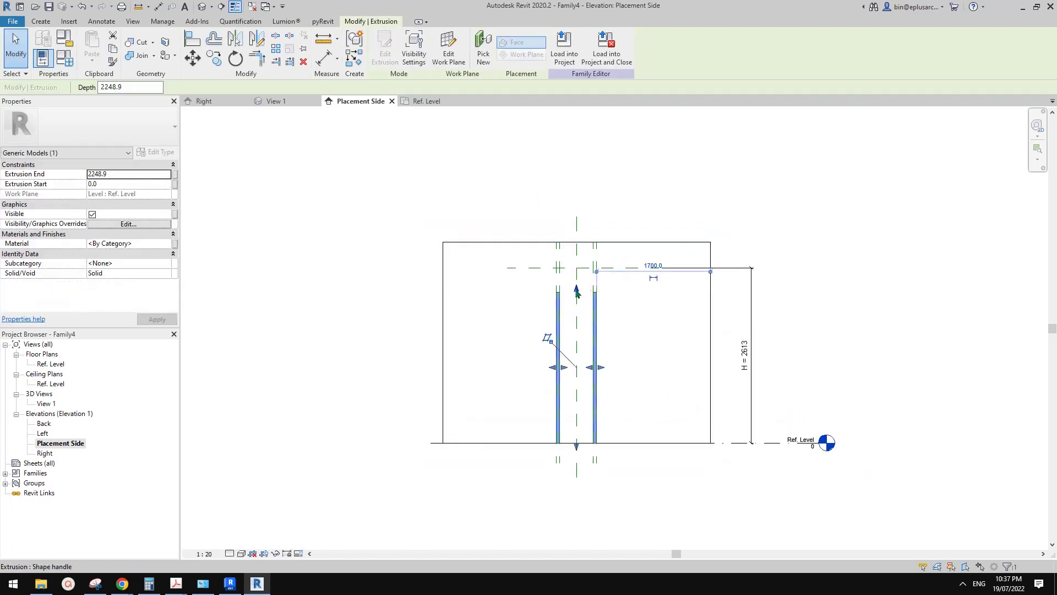
left_click_drag(577, 291, 650, 271)
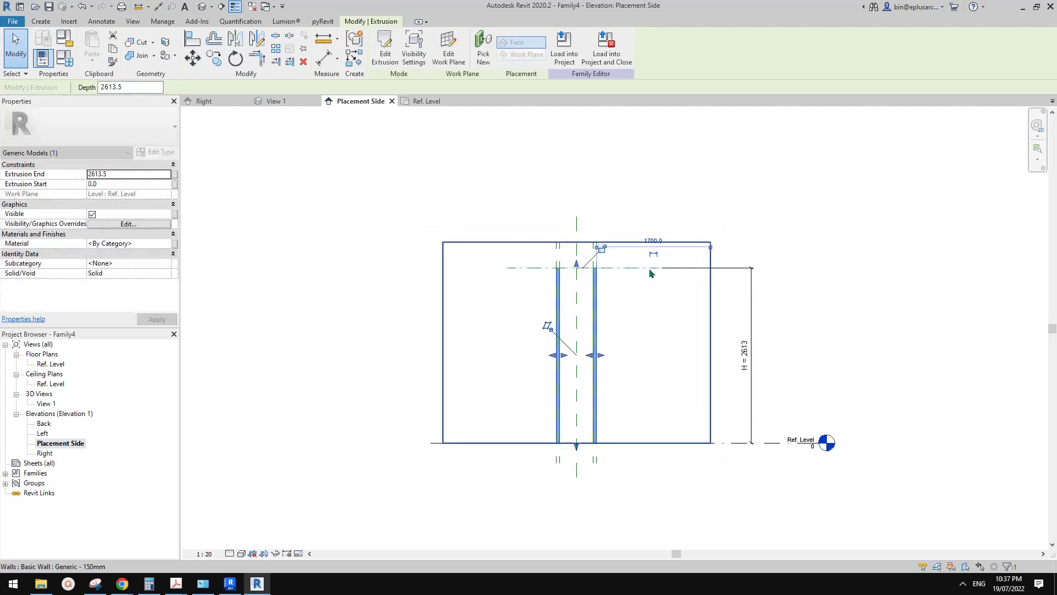
scroll(599, 256, "up", 1)
left_click(602, 250)
middle_click_drag(533, 204, 534, 210)
key("Escape")
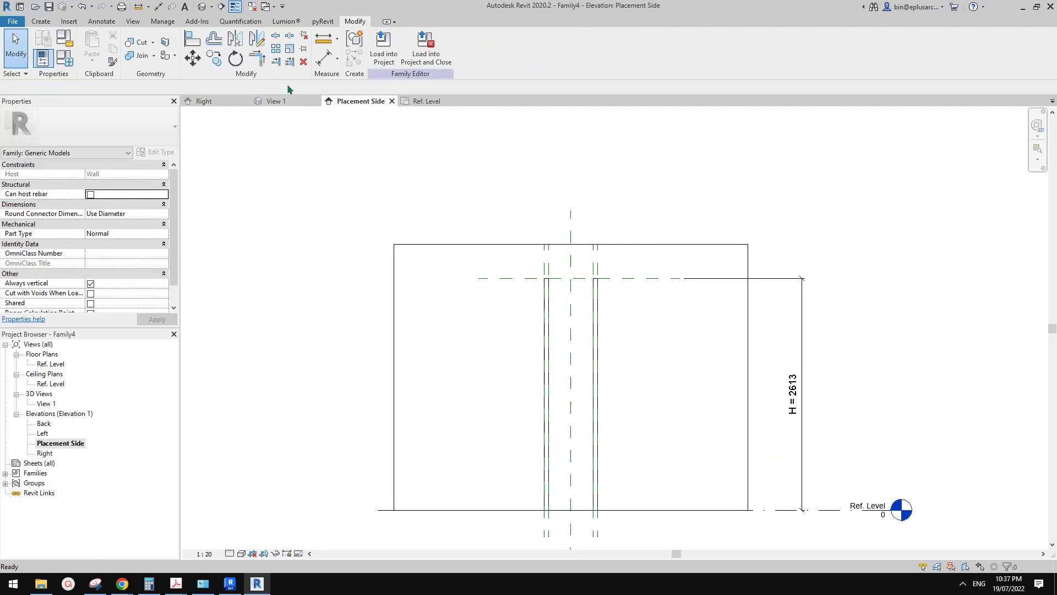
- Open the default 3D view and examine the two side rails against the wall from several angles
left_click(203, 7)
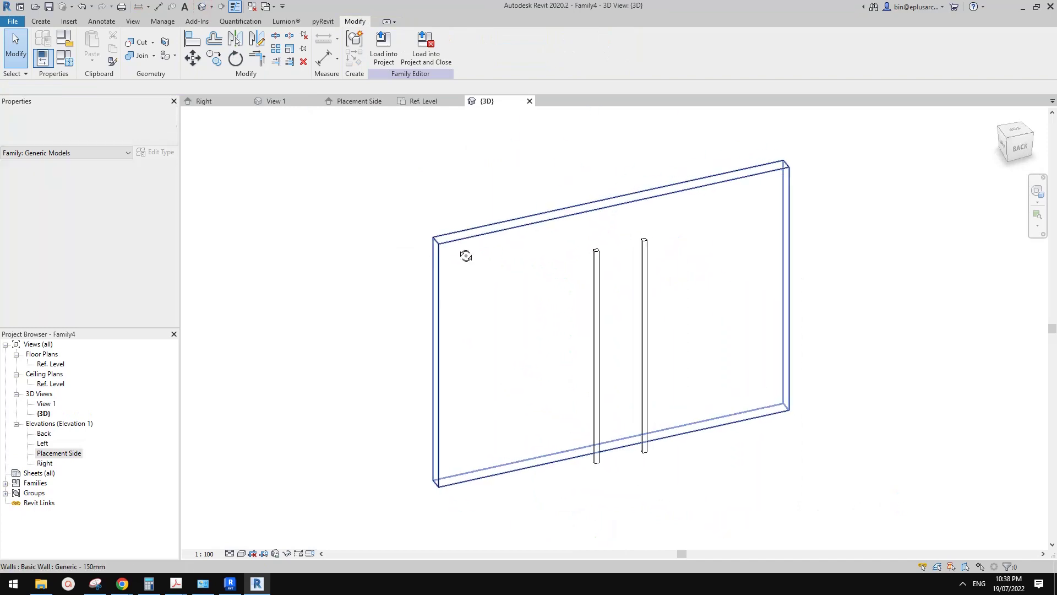
left_click(646, 270)
middle_click_drag(646, 269, 799, 316, "shift")
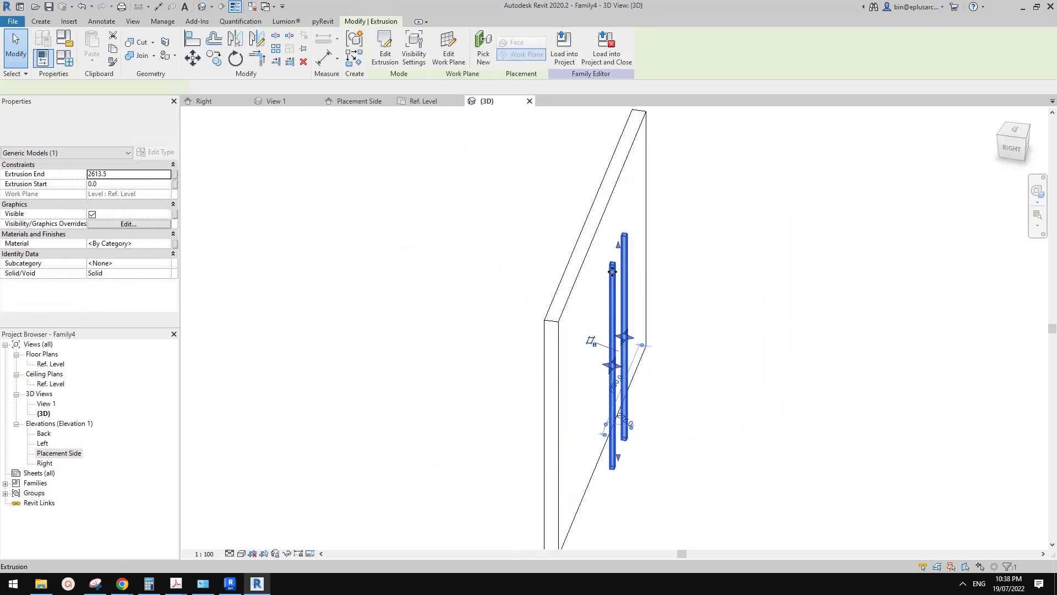
middle_click_drag(613, 272, 533, 335, "shift")
scroll(613, 350, "up", 3)
middle_click_drag(612, 350, 597, 365, "shift")
scroll(602, 371, "down", 1)
key("Escape")
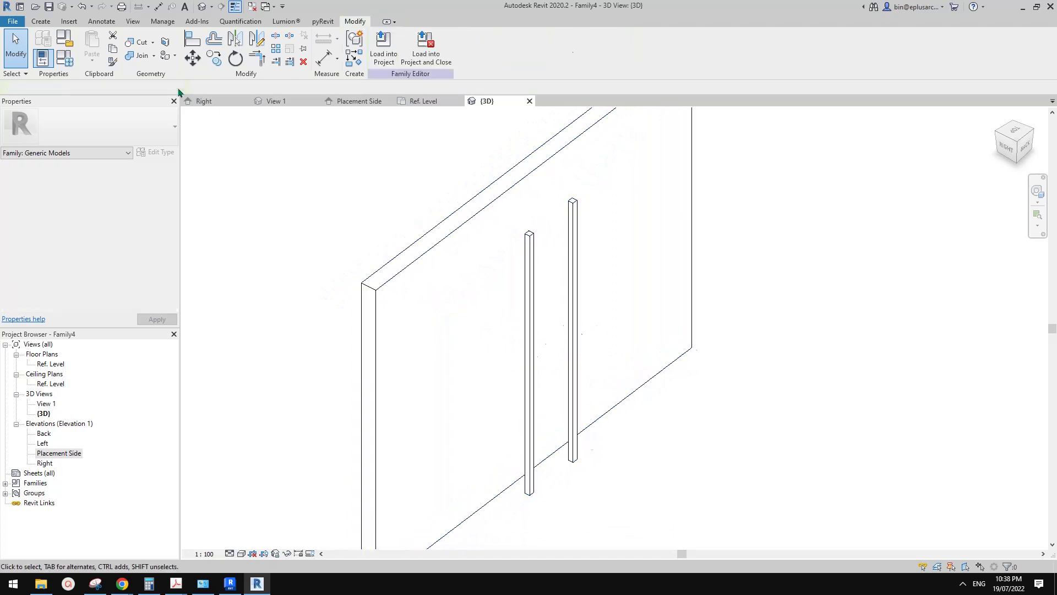
- Set the family's H parameter to 6000
left_click(68, 63)
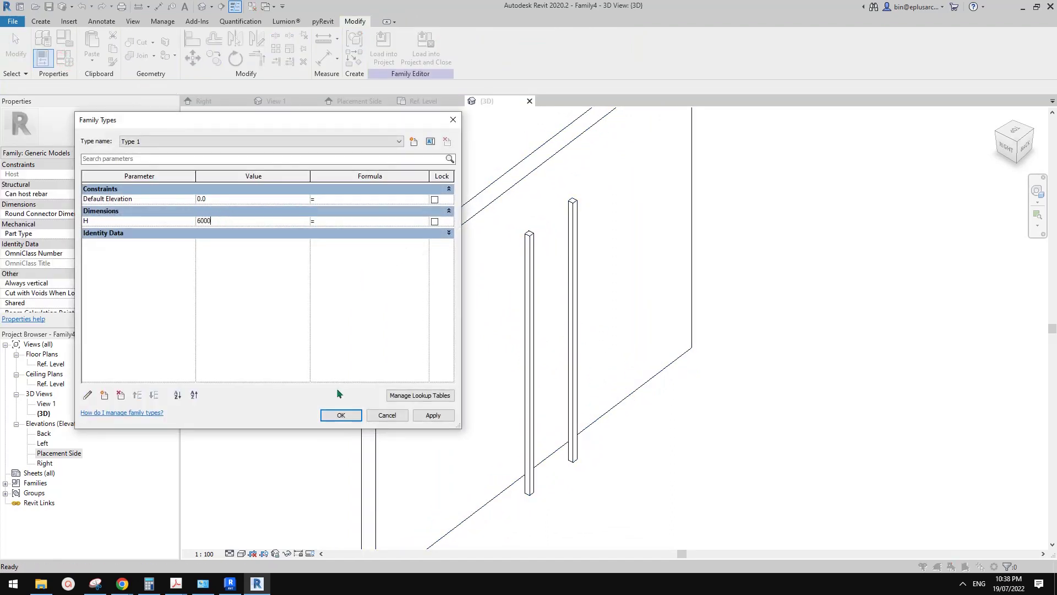
left_click(433, 416)
left_click(341, 415)
scroll(589, 375, "down", 3)
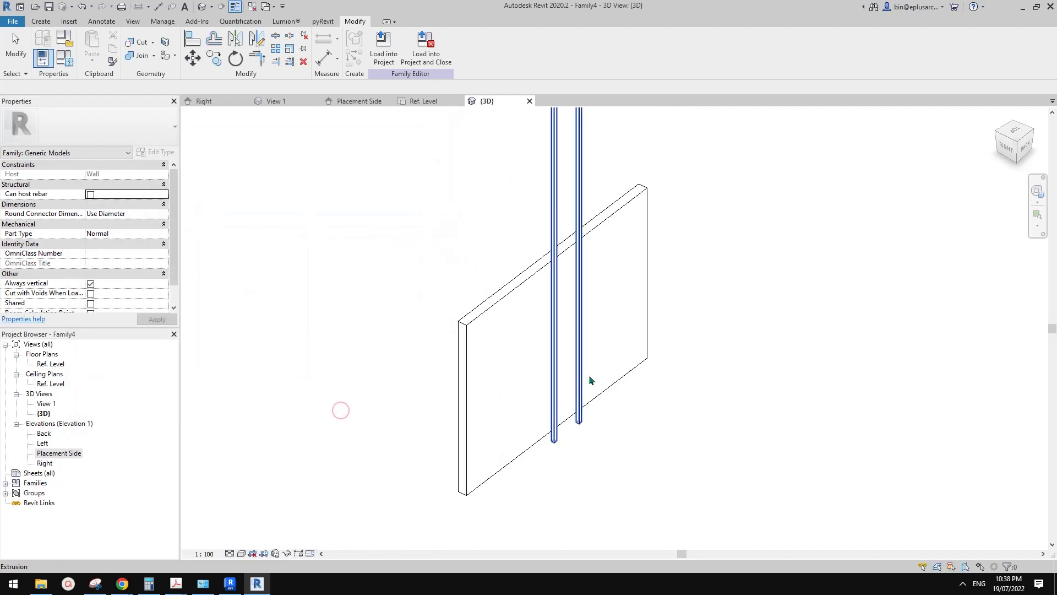
- Stretch the top of the host wall upward in 3D so that it rises above both side rails
left_click(609, 330)
middle_click_drag(608, 329, 564, 308, "shift")
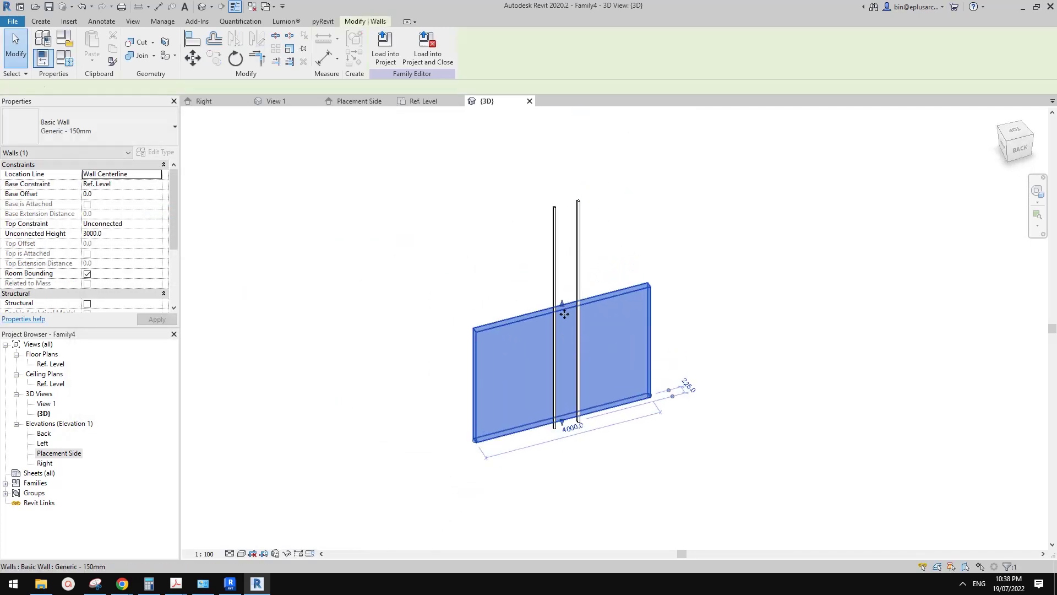
left_click_drag(563, 305, 567, 159)
middle_click_drag(633, 266, 549, 211, "shift")
key("Escape")
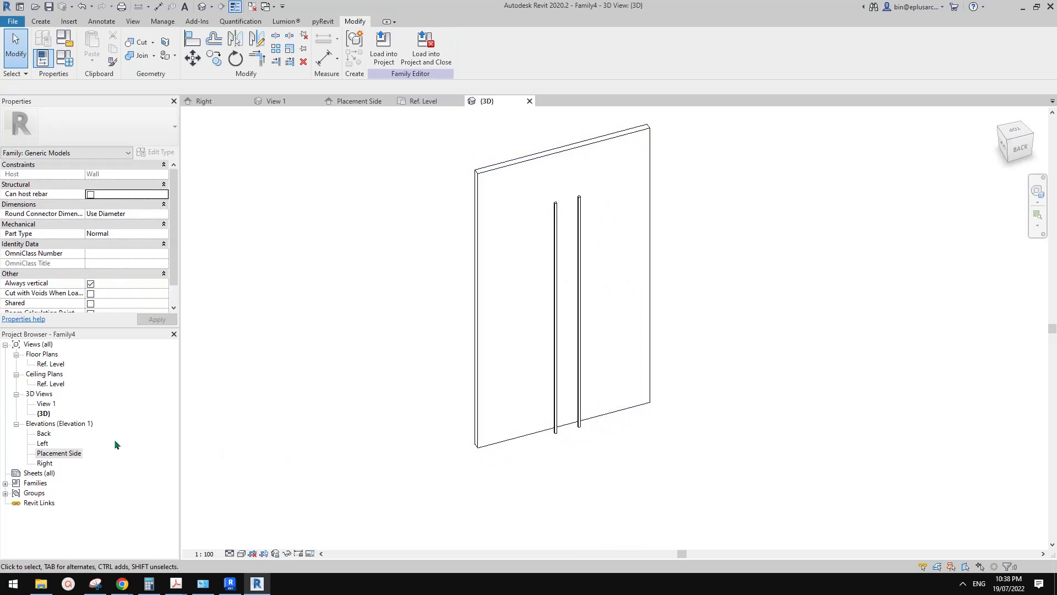
- Open the Ref. Level plan and examine the rail profiles and their offset dimension from the wall face
double_click(51, 364)
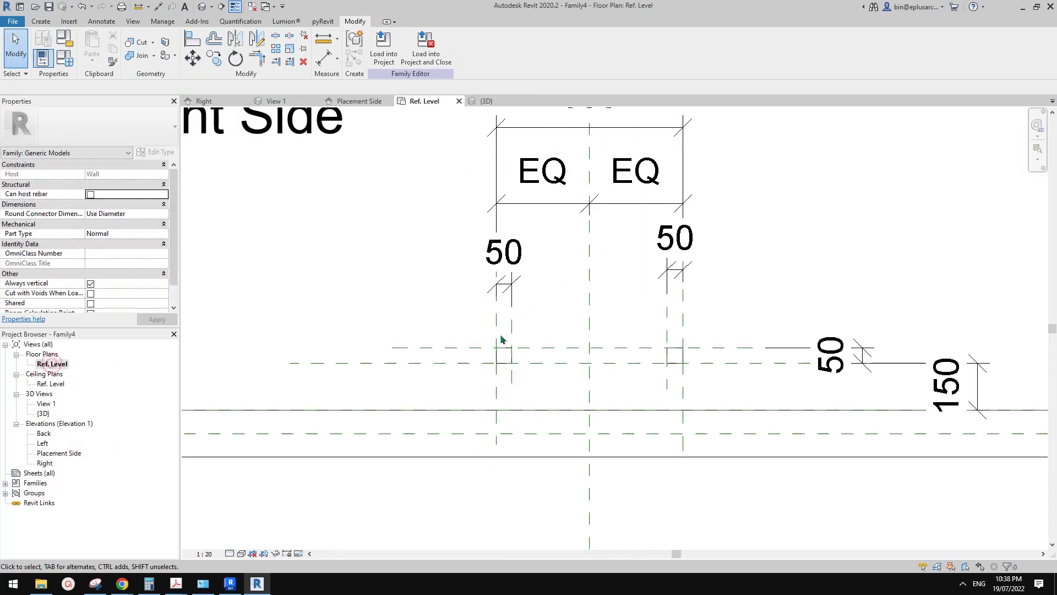
middle_click_drag(653, 353, 619, 334)
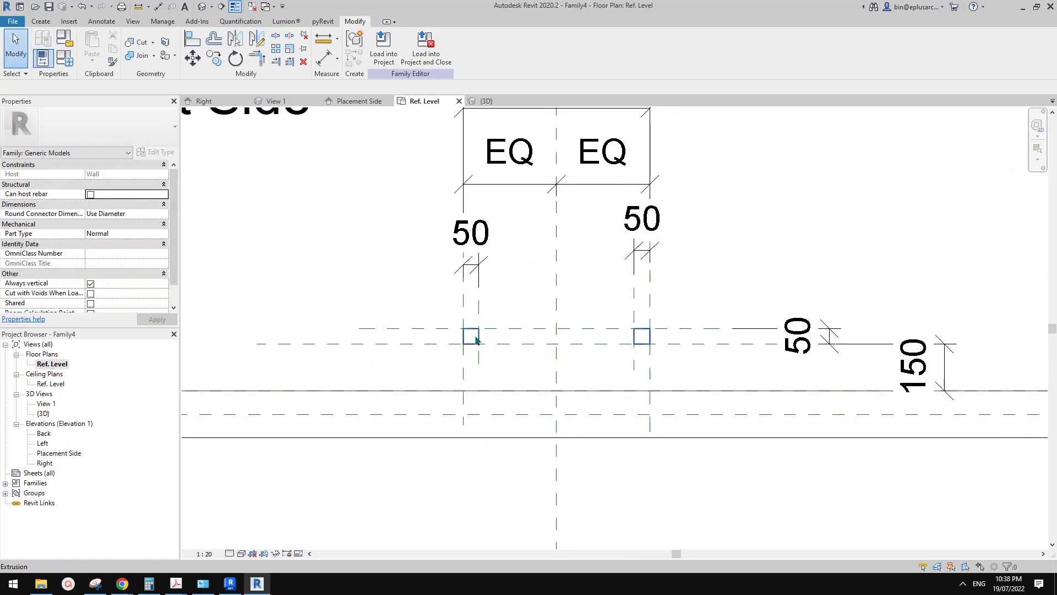
middle_click_drag(541, 365, 548, 325)
scroll(552, 324, "down", 1)
middle_click_drag(624, 332, 628, 344)
scroll(669, 339, "down", 1)
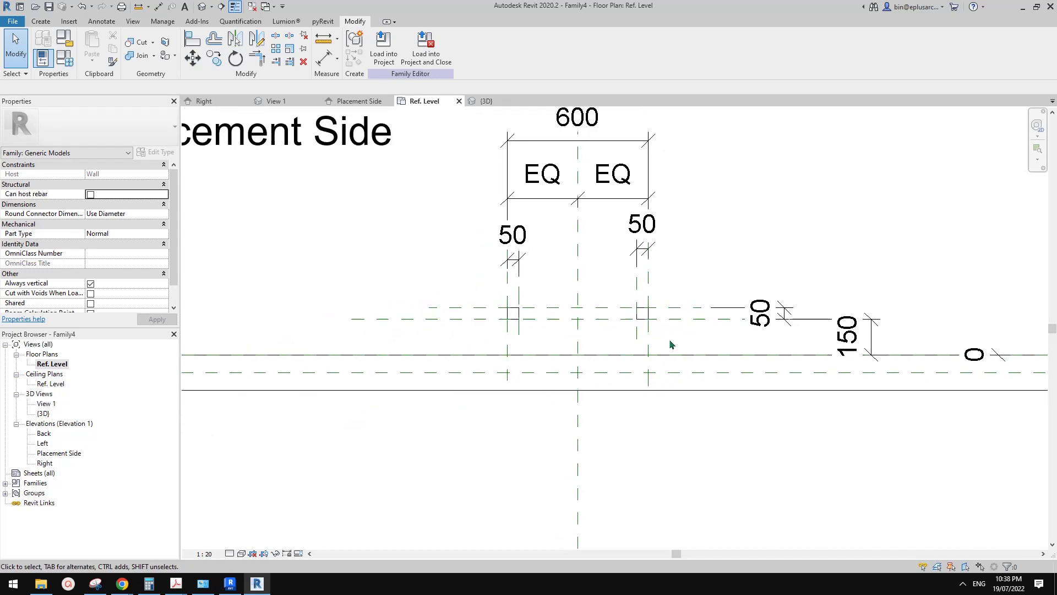
middle_click_drag(693, 348, 674, 353)
scroll(620, 333, "down", 1)
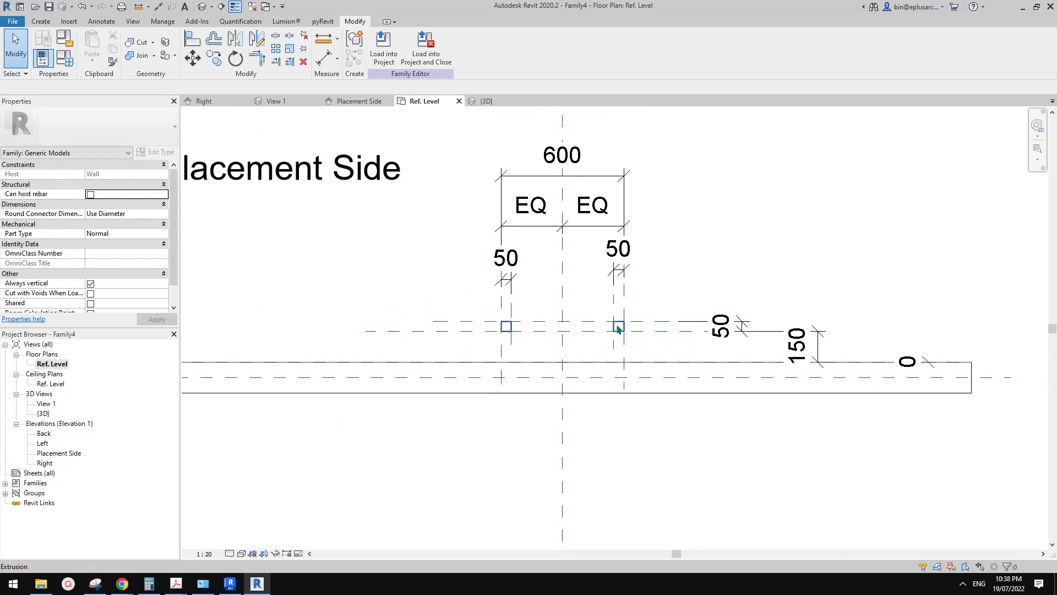
scroll(661, 343, "up", 1)
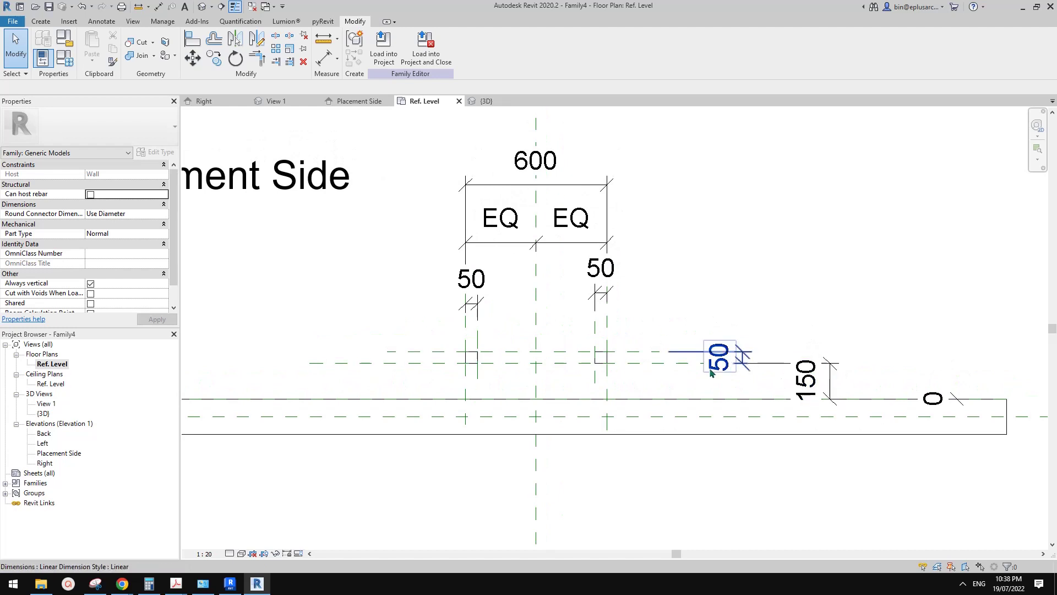
left_click(816, 383)
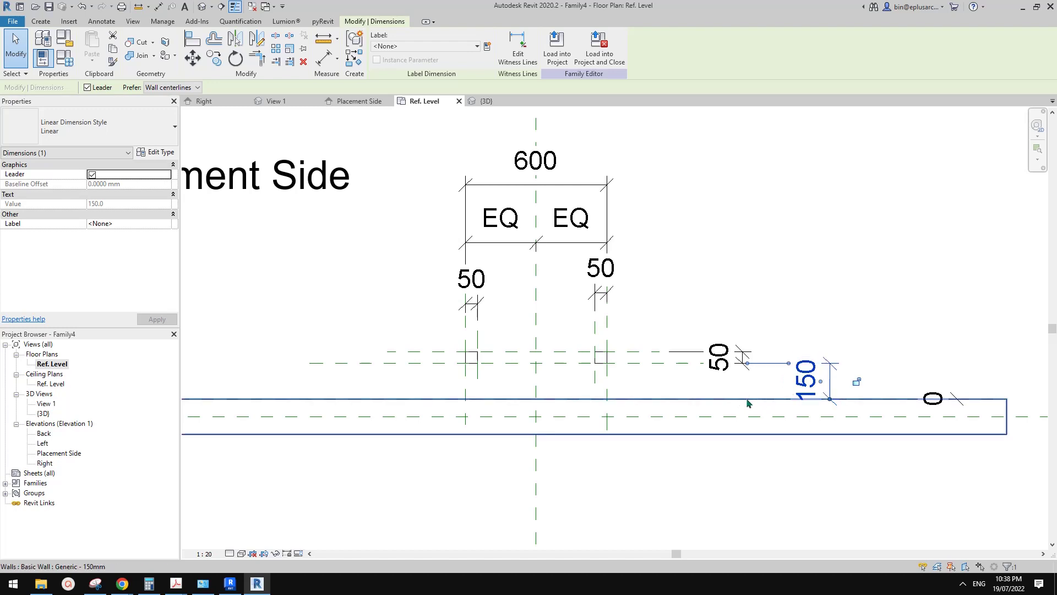
middle_click_drag(699, 303, 705, 312)
left_click(705, 312)
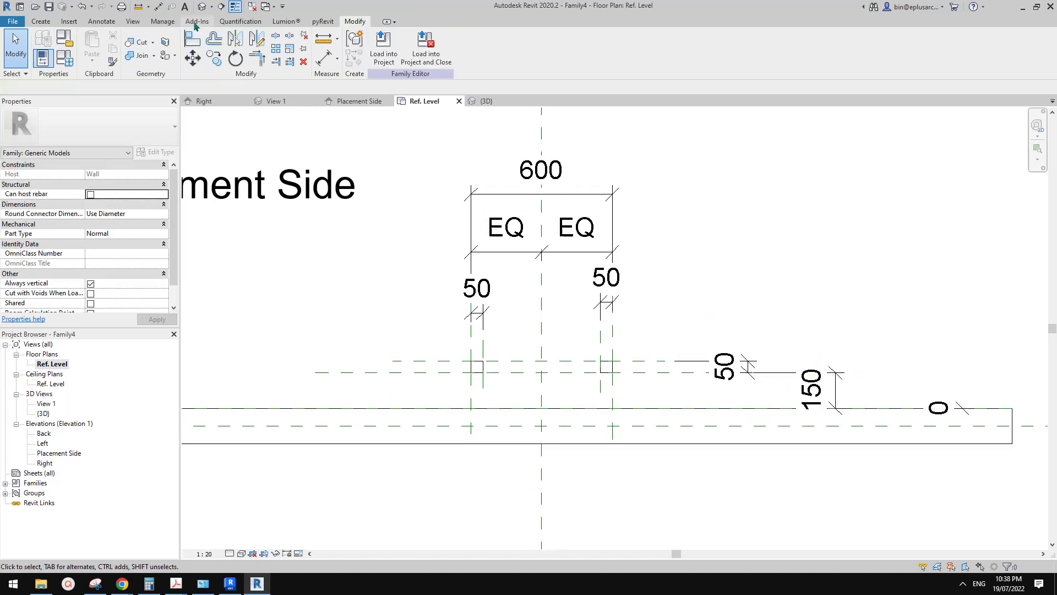
- Close the inactive views and create a new project from a project template other than the Construction Template
left_click(253, 7)
left_click(13, 21)
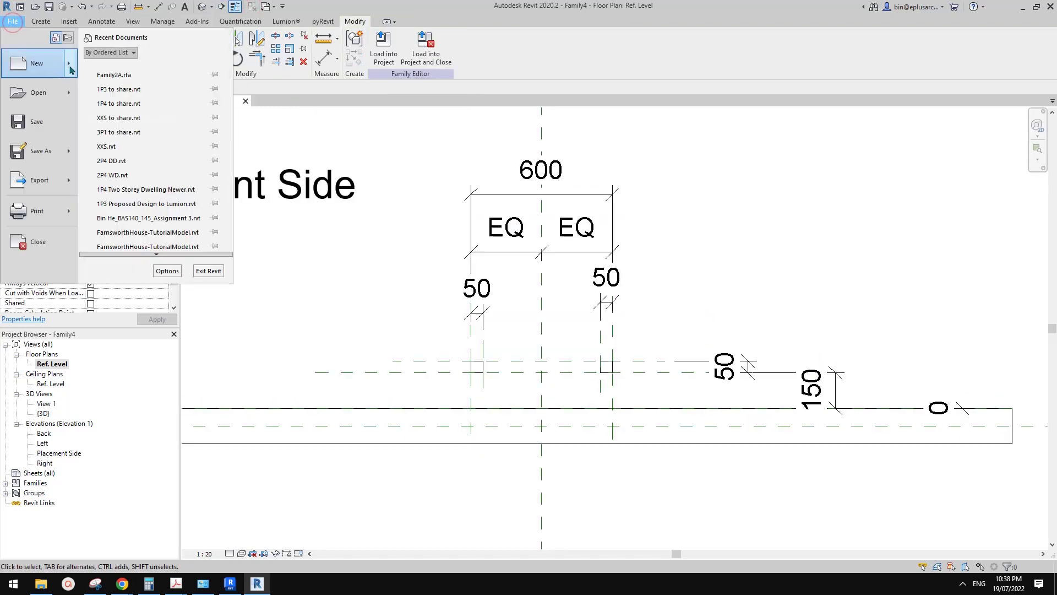
mouse_move(25, 84)
left_click(165, 70)
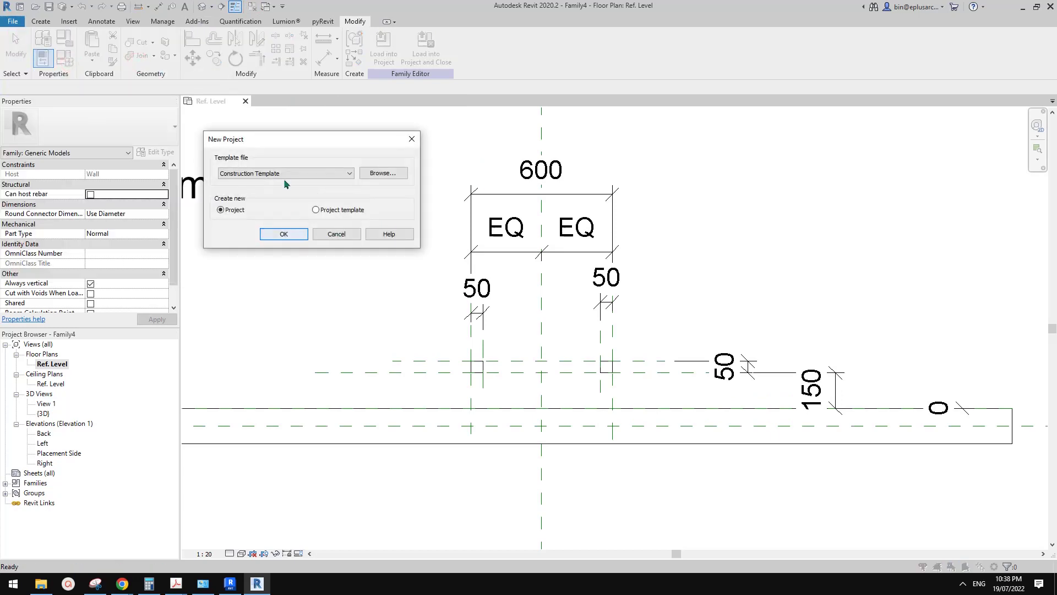
left_click(286, 174)
left_click(265, 191)
left_click(283, 233)
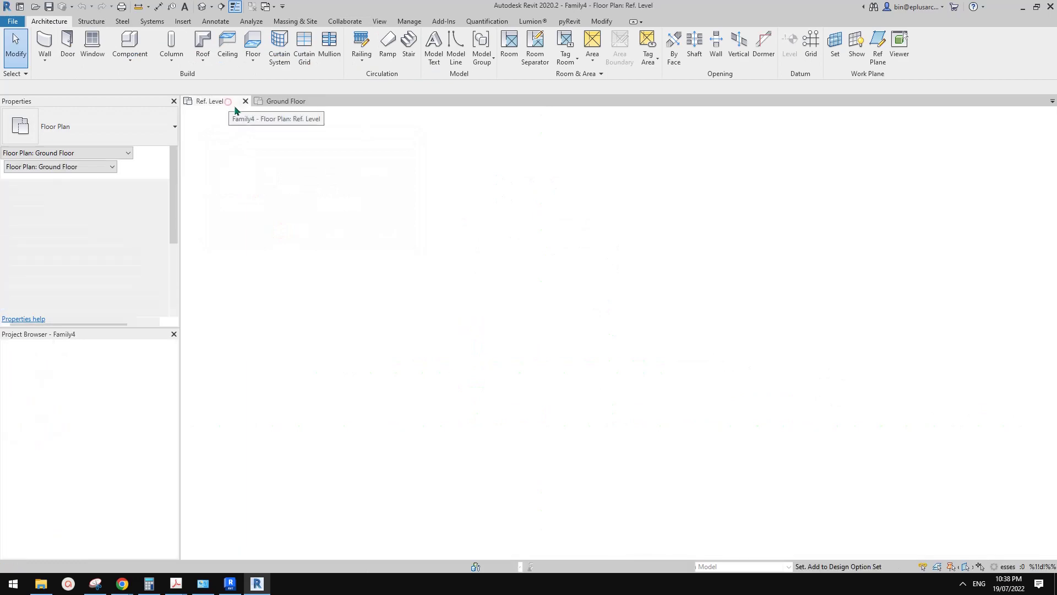
- Load the ladder family into the new project and leave component placement without placing an instance
left_click(387, 53)
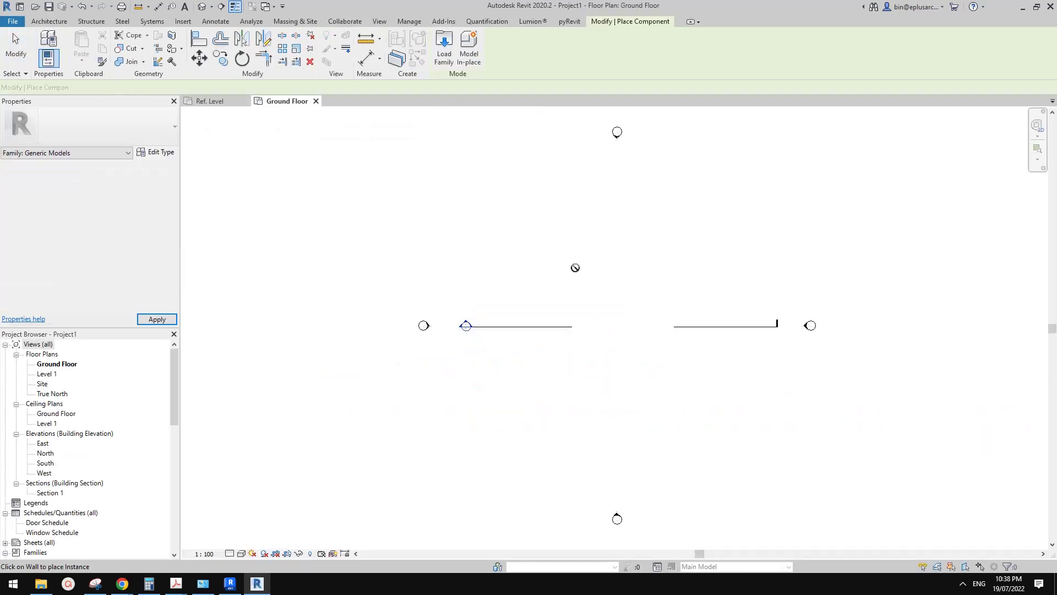
key("Escape")
key("Escape")
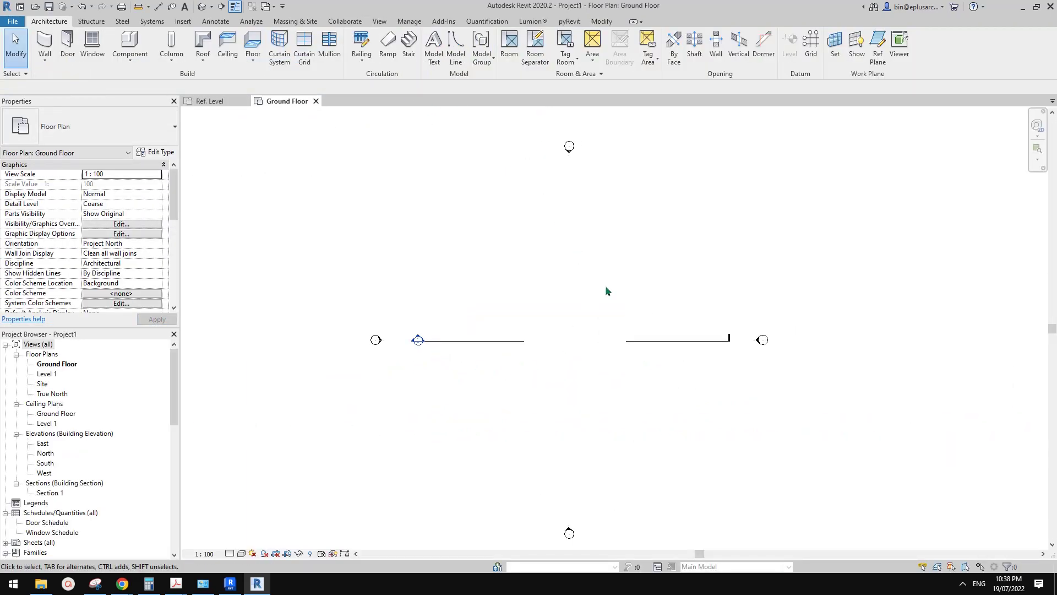
- Draw a horizontal Double brick - 270 wall 16000 mm long and 8000 mm high on the Ground Floor plan
middle_click_drag(601, 301, 592, 303)
key("w")
key("a")
left_click(595, 283)
left_click(472, 283)
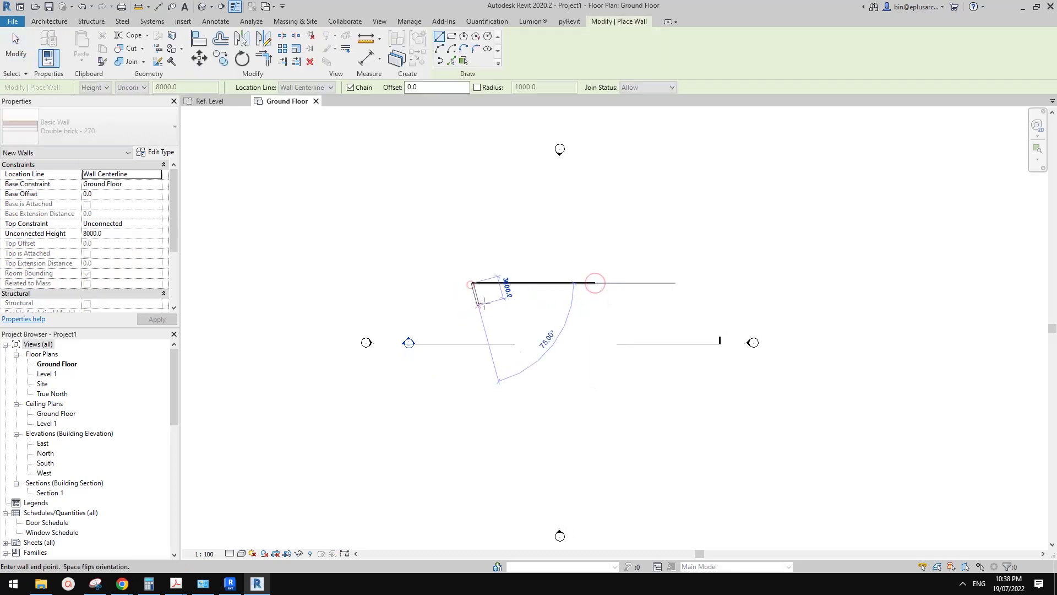
key("Escape")
- Place the Family4 ladder component at the midpoint of the wall, on its lower side in plan
left_click(46, 21)
left_click(128, 44)
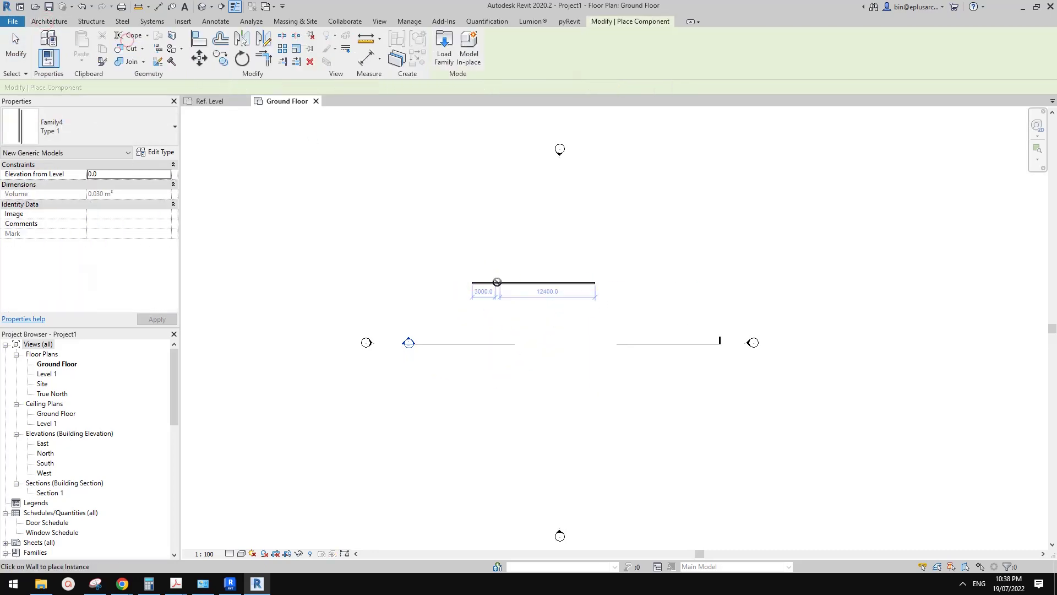
scroll(524, 296, "up", 3)
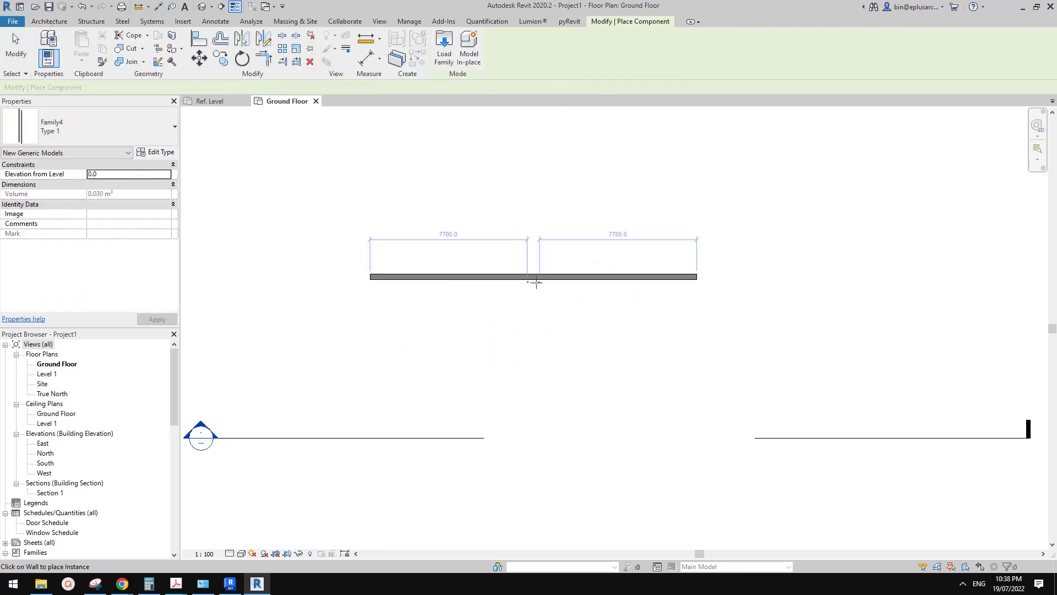
scroll(537, 284, "up", 5)
key("Escape")
- Dimension the gap between the wall's lower face and the ladder rails, with the dimension placed beside the ladder
key("d")
key("i")
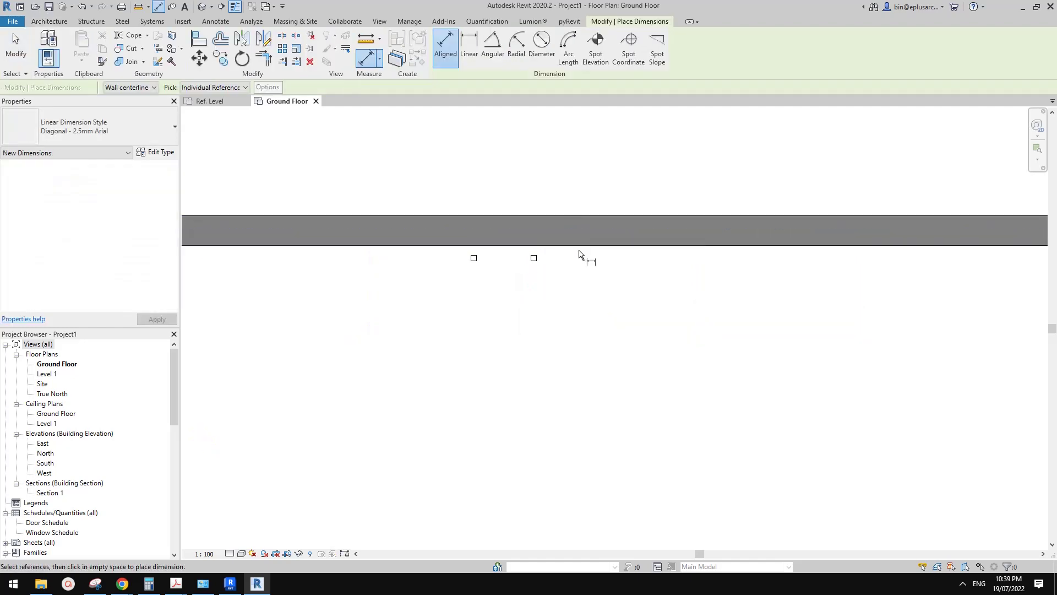
scroll(579, 251, "up", 1)
left_click(576, 244)
left_click(514, 258)
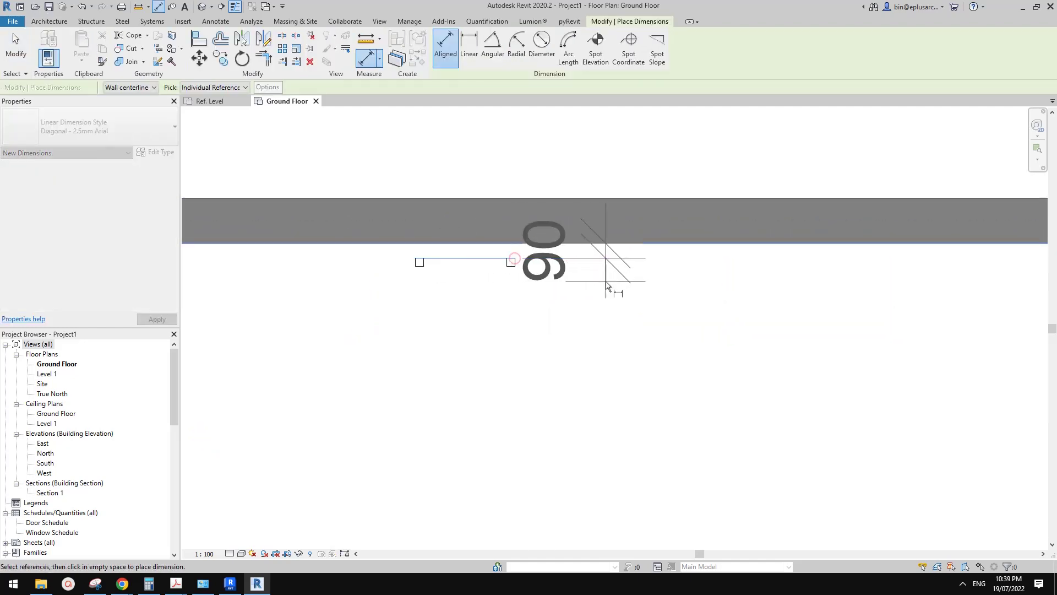
left_click(608, 284)
scroll(610, 289, "down", 1)
key("Escape")
key("Escape")
left_click_drag(607, 274, 665, 310)
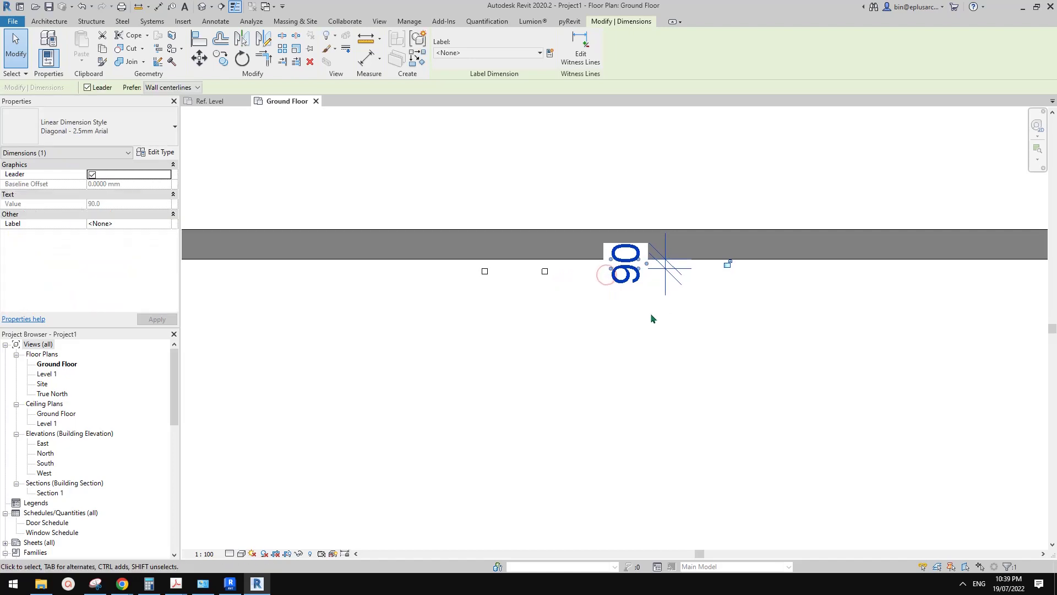
left_click(651, 319)
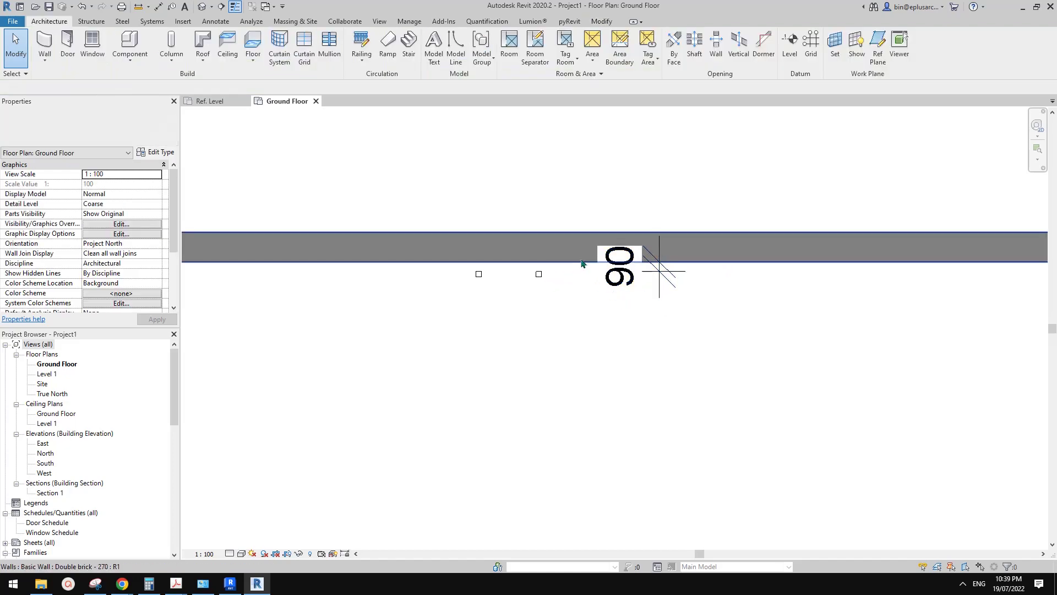
- Select the host wall and look through the available wall types
left_click(560, 246)
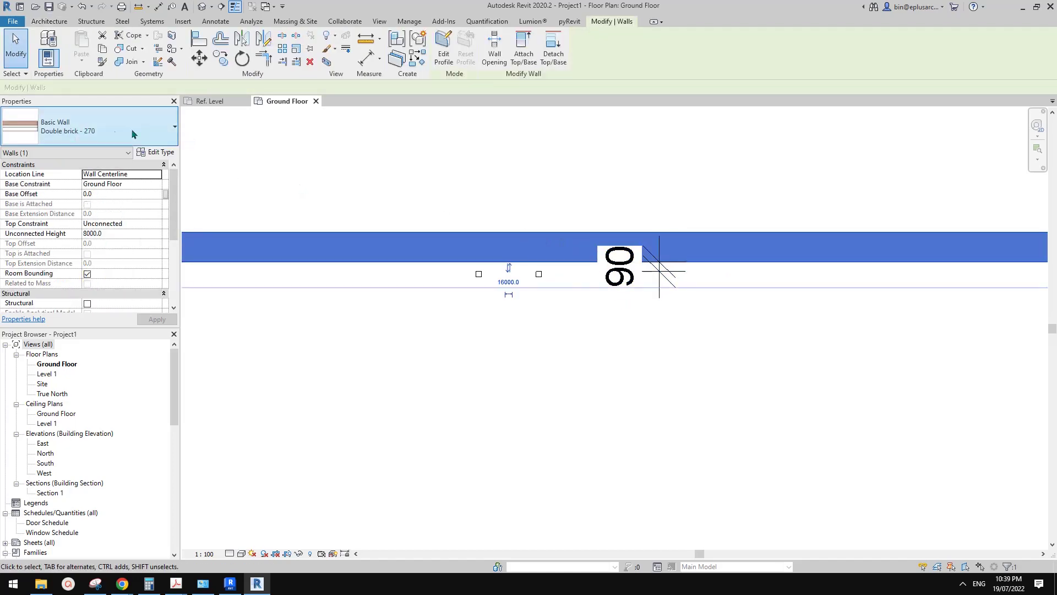
left_click(108, 130)
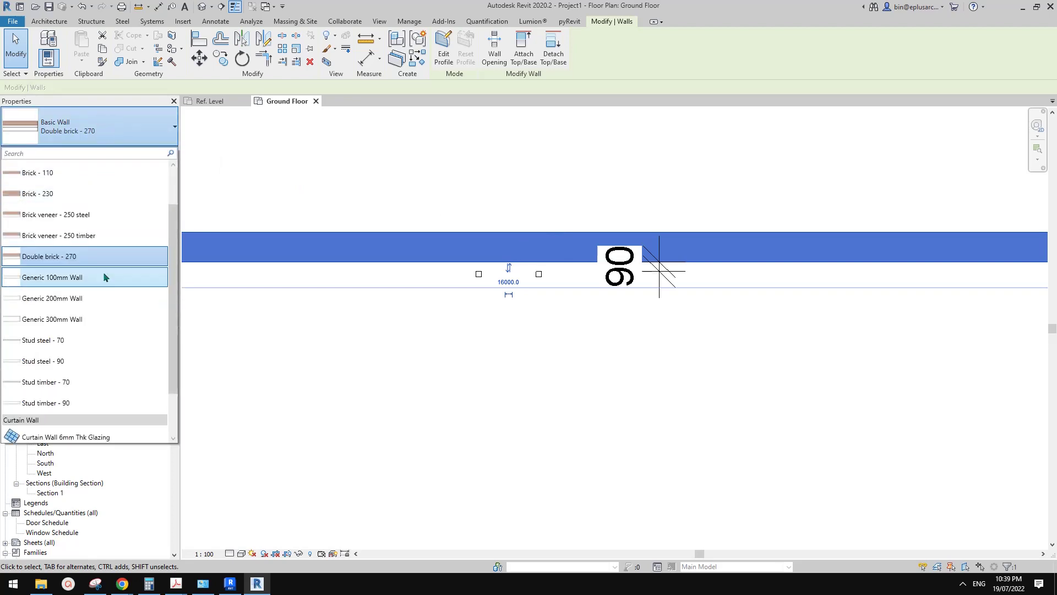
scroll(90, 330, "down", 1)
scroll(90, 306, "up", 2)
scroll(90, 303, "down", 3)
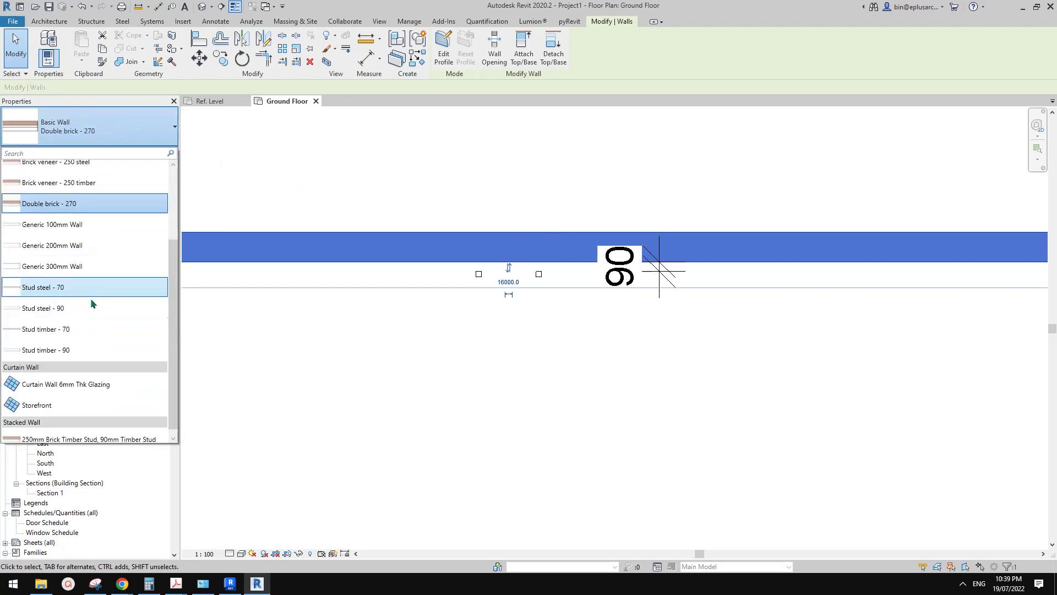
scroll(91, 295, "up", 4)
key("Escape")
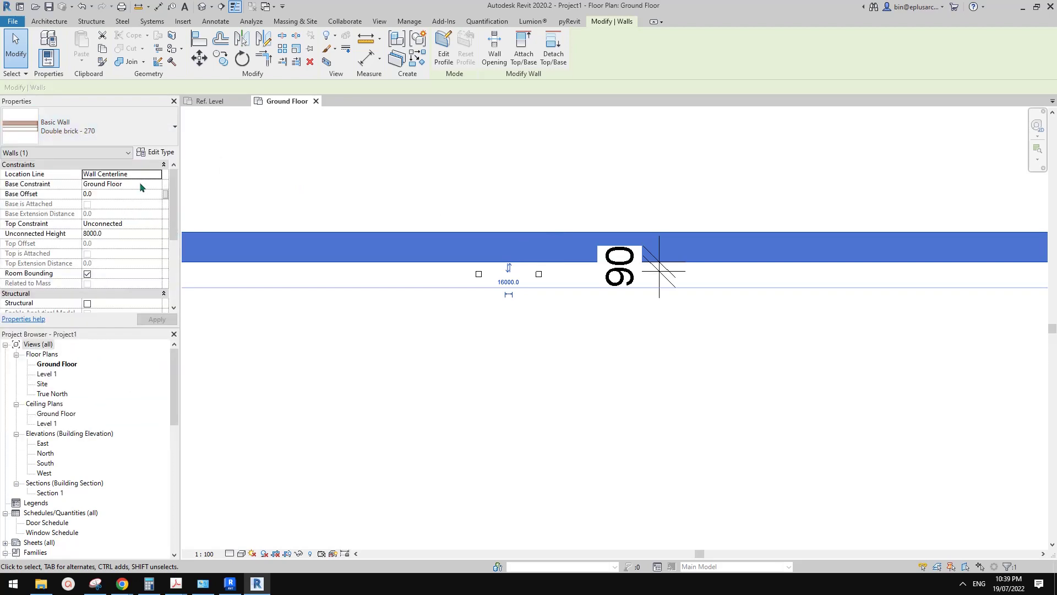
- Delete the brown brick finish layer from the Double brick - 270 wall structure and set the air layer's thickness to 40 mm
left_click(171, 153)
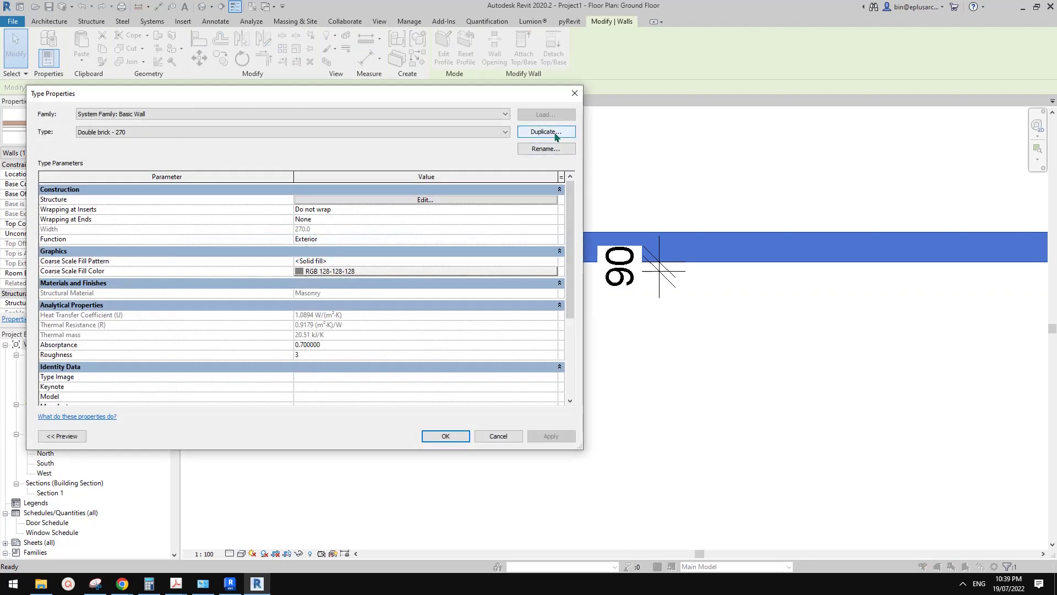
left_click(554, 132)
left_click(524, 145)
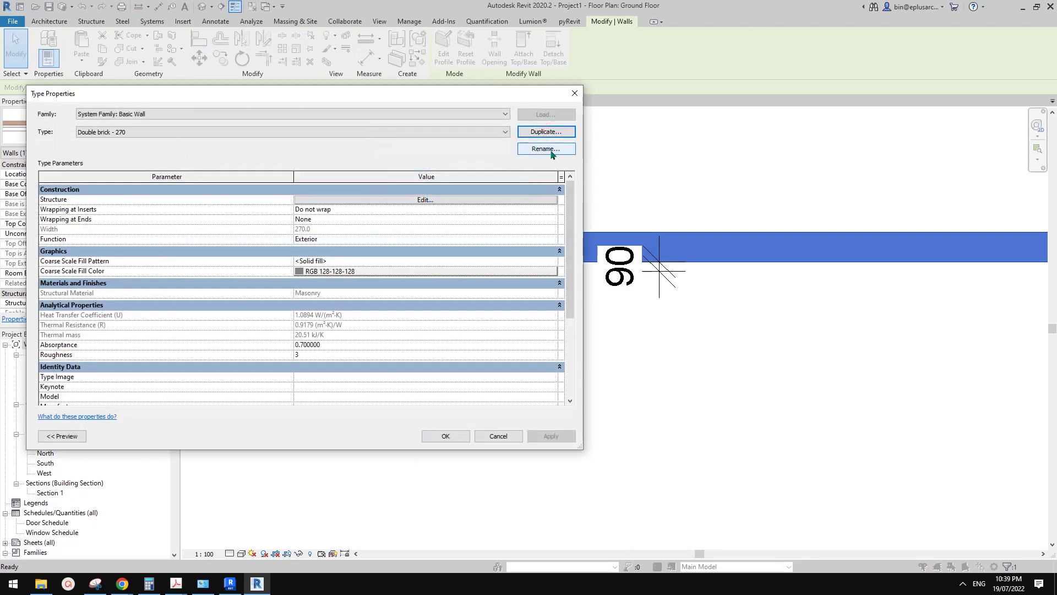
left_click(465, 200)
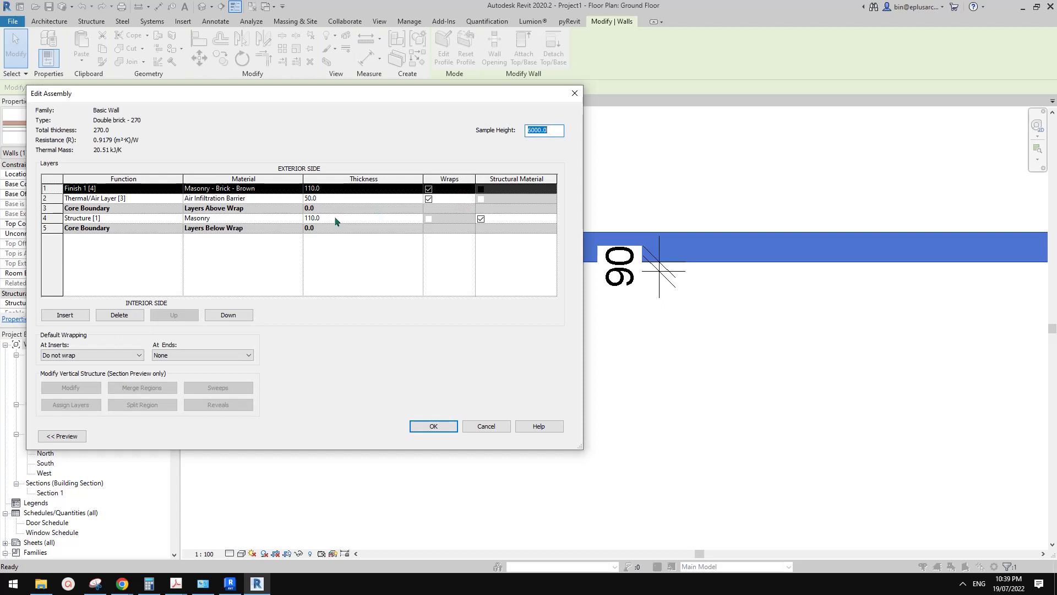
left_click(344, 199)
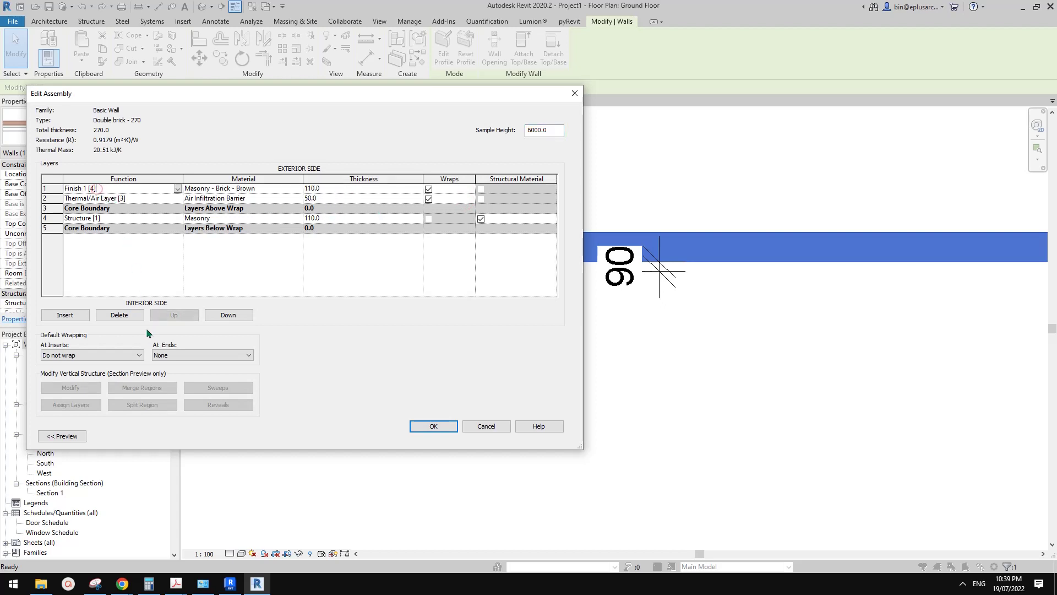
left_click(128, 314)
left_click(342, 191)
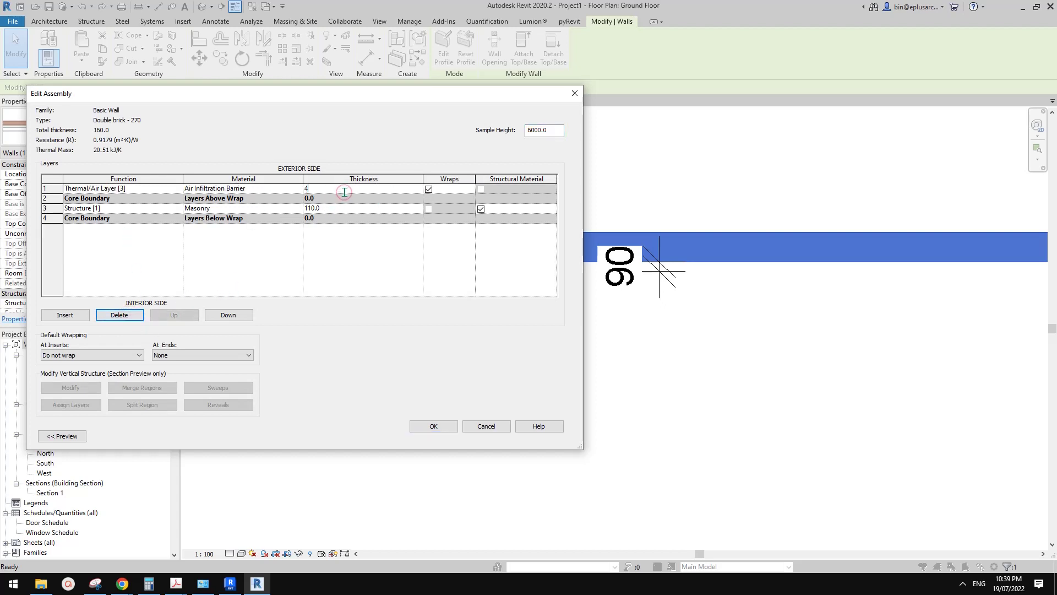
left_click(433, 426)
left_click(440, 433)
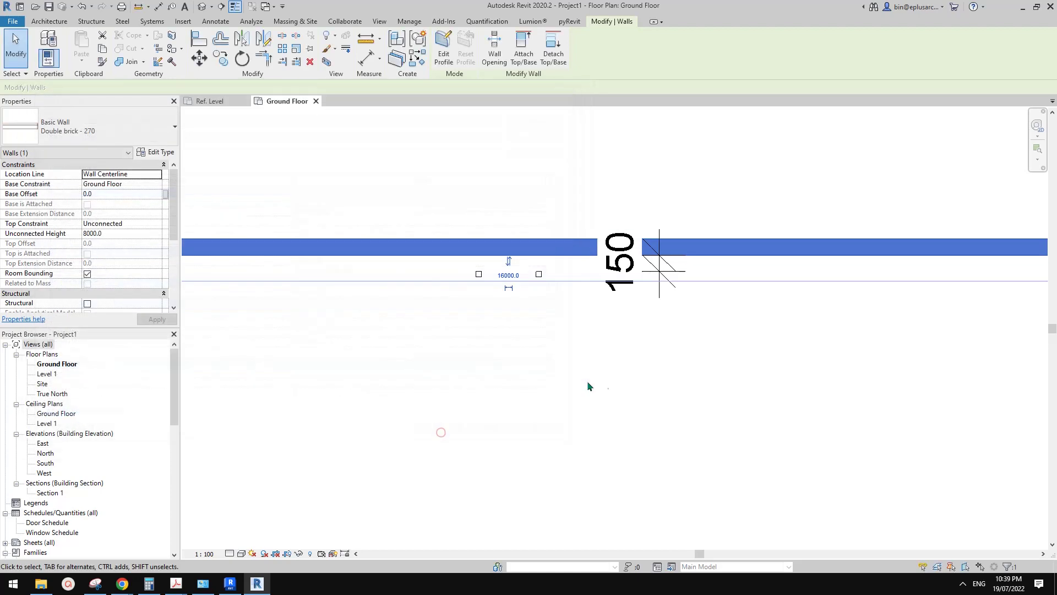
- Check the dimension between the modified wall's lower face and the ladder rails in the Ground Floor plan
key("Escape")
left_click(655, 257)
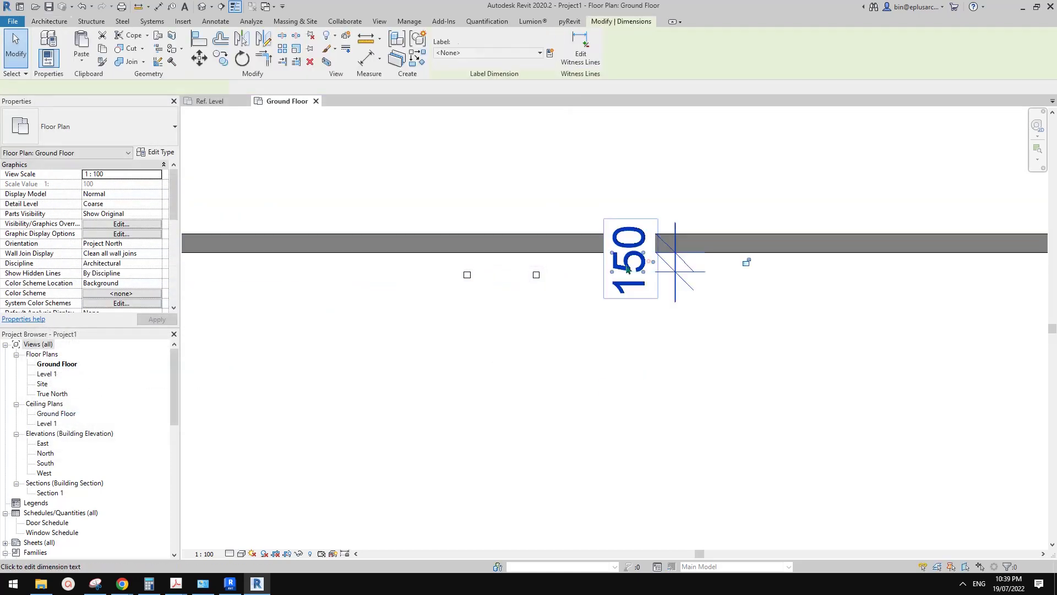
key("Escape")
left_click(736, 248)
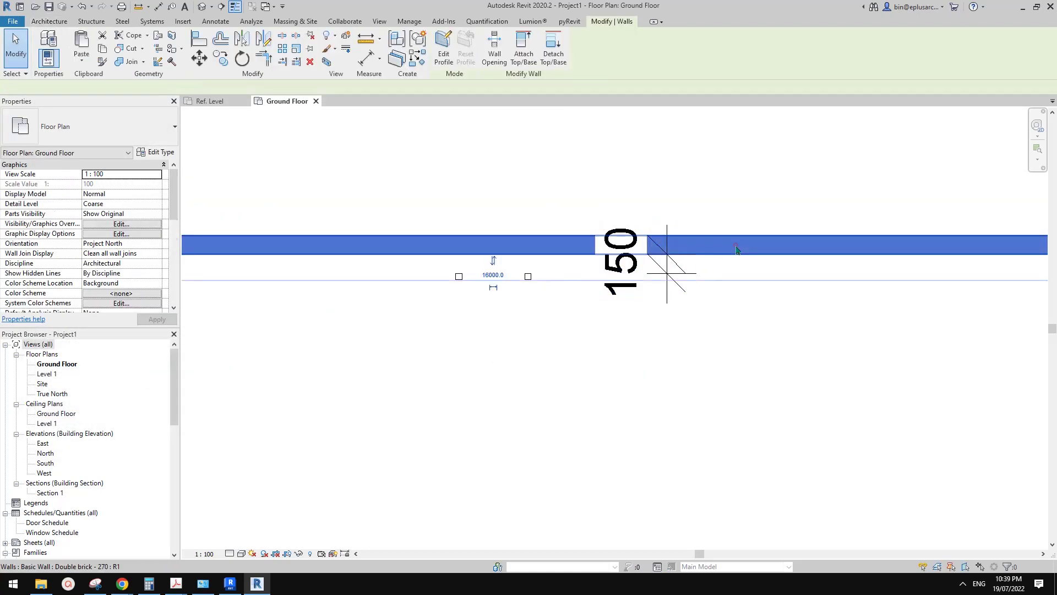
key("Escape")
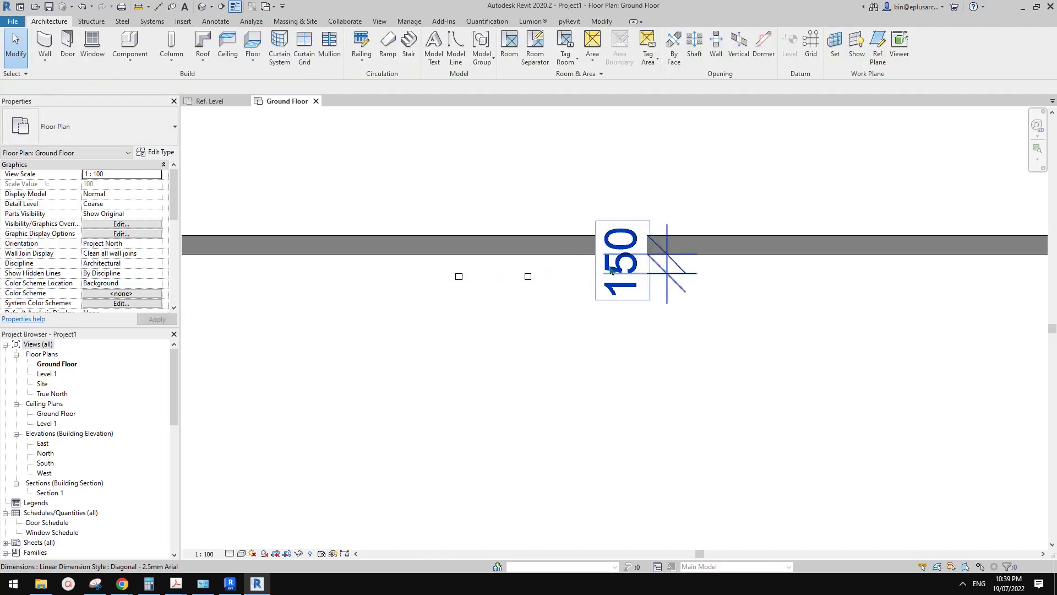
left_click(638, 268)
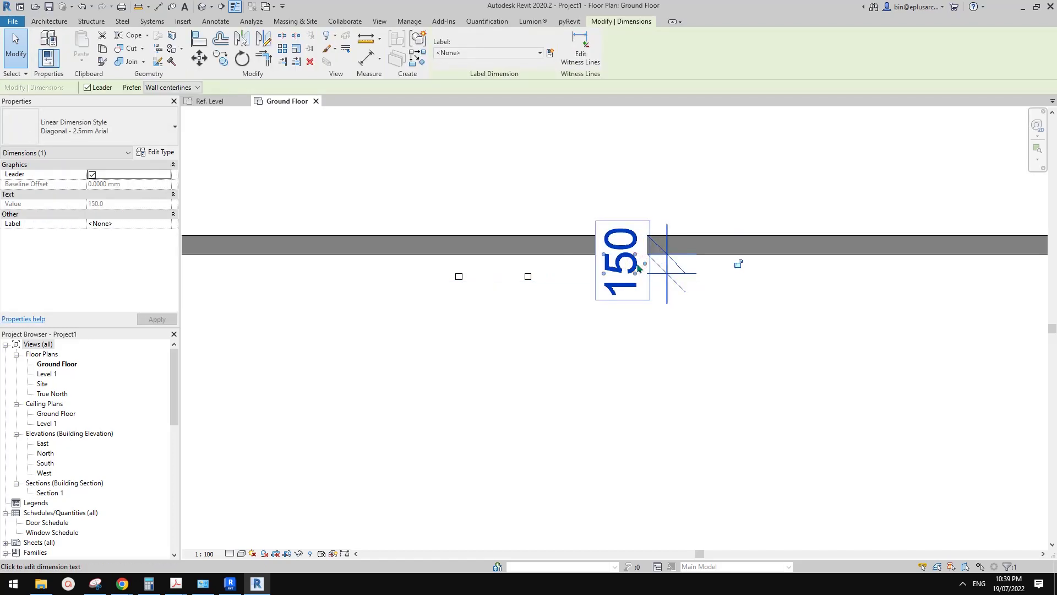
key("Escape")
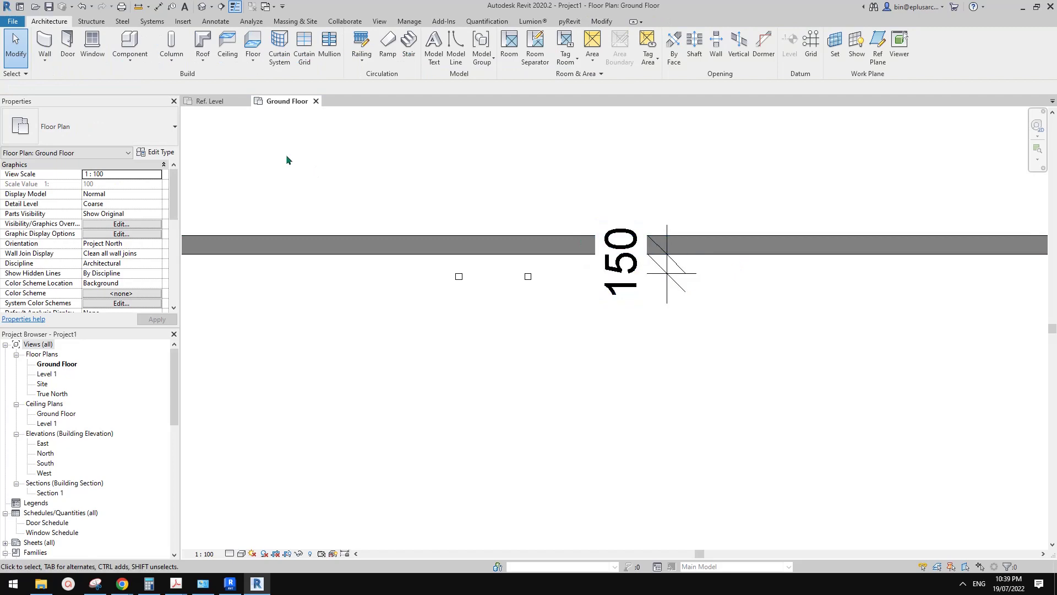
- In the family's Ref. Level plan, reattach the 150 mm offset dimension's wall-side witness line to the Back reference plane
left_click(217, 101)
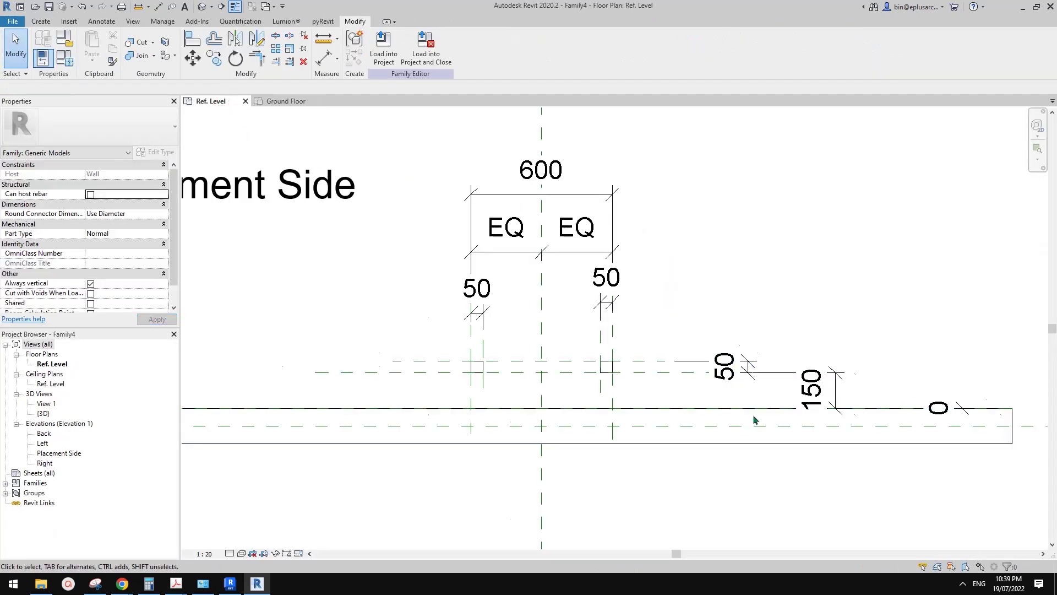
scroll(755, 420, "up", 4)
left_click(782, 405)
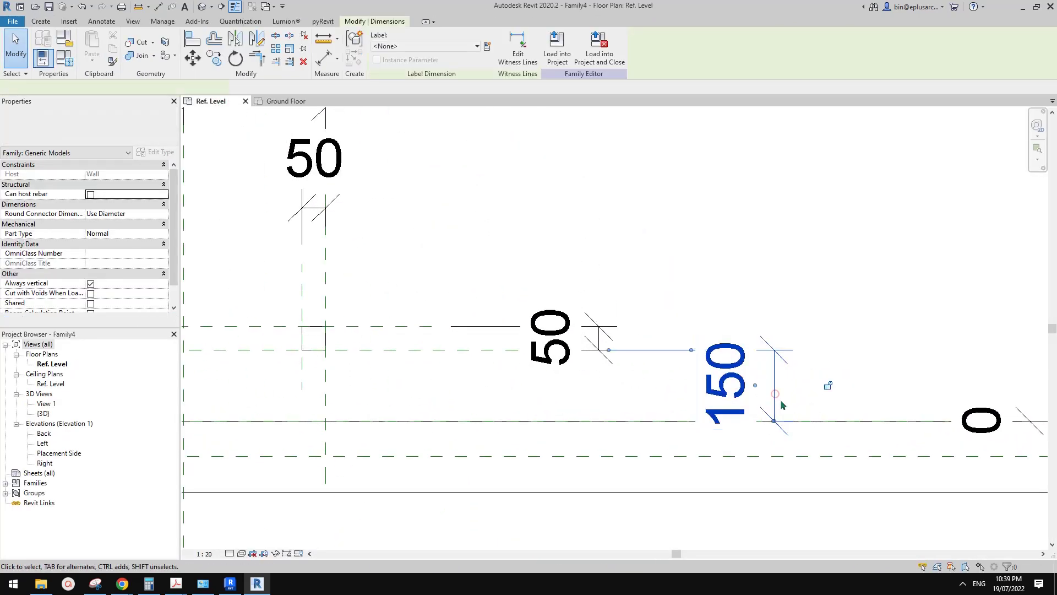
scroll(776, 424, "up", 4)
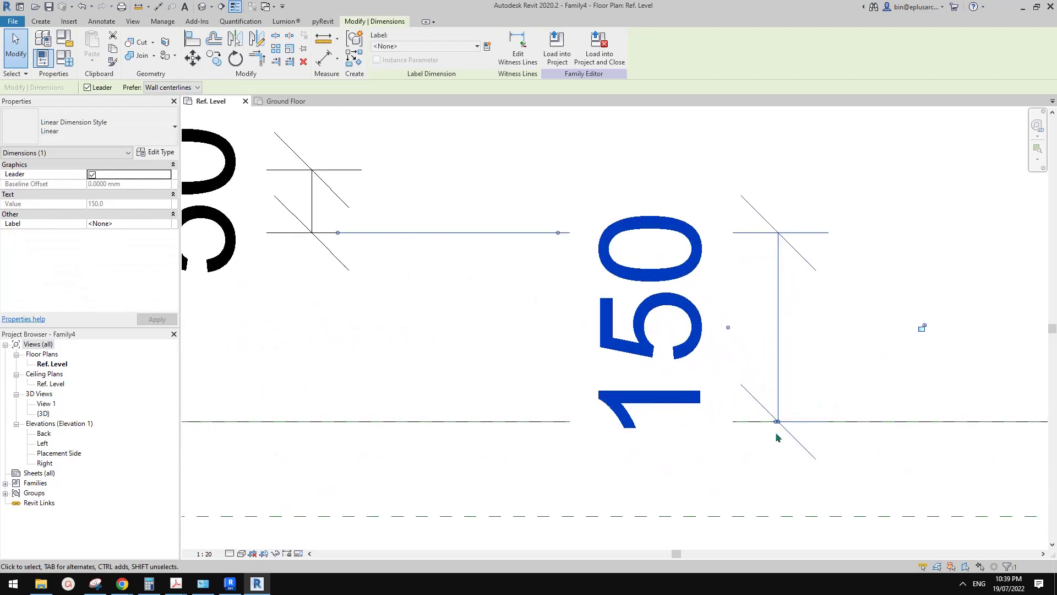
scroll(776, 437, "down", 2)
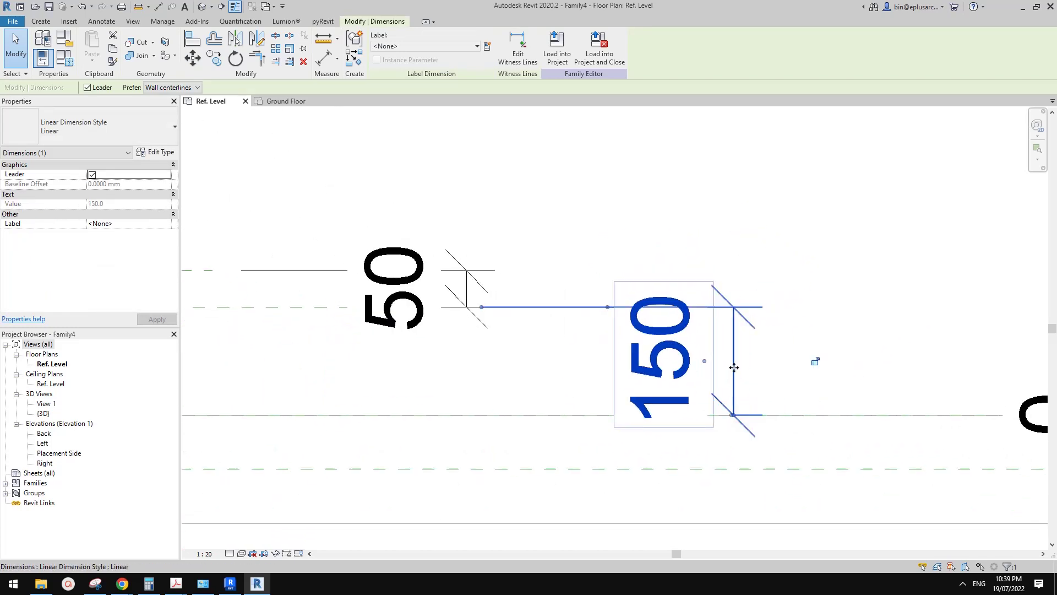
left_click_drag(735, 418, 786, 416)
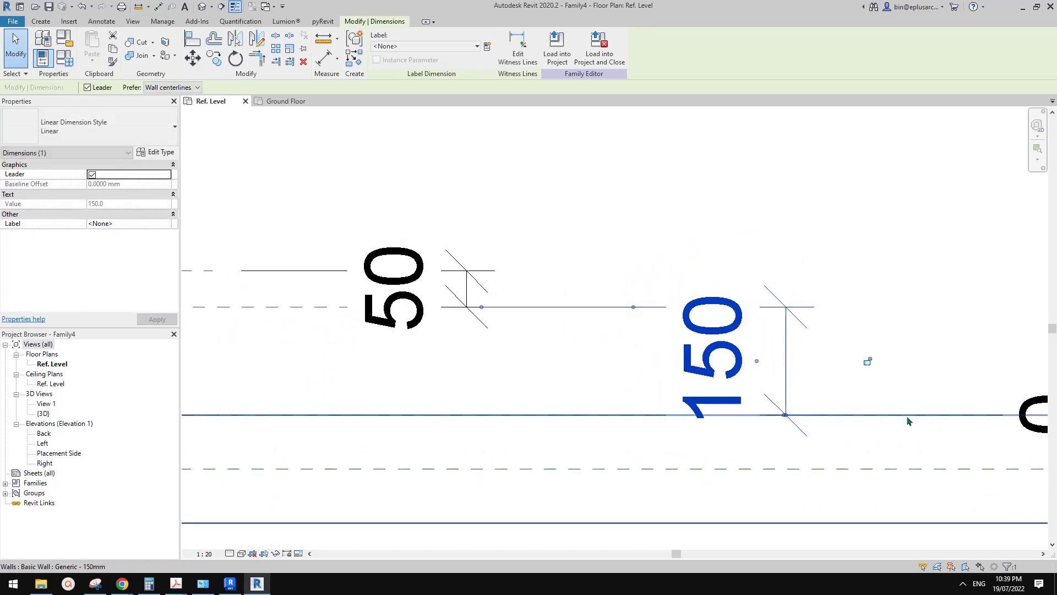
scroll(892, 418, "down", 1)
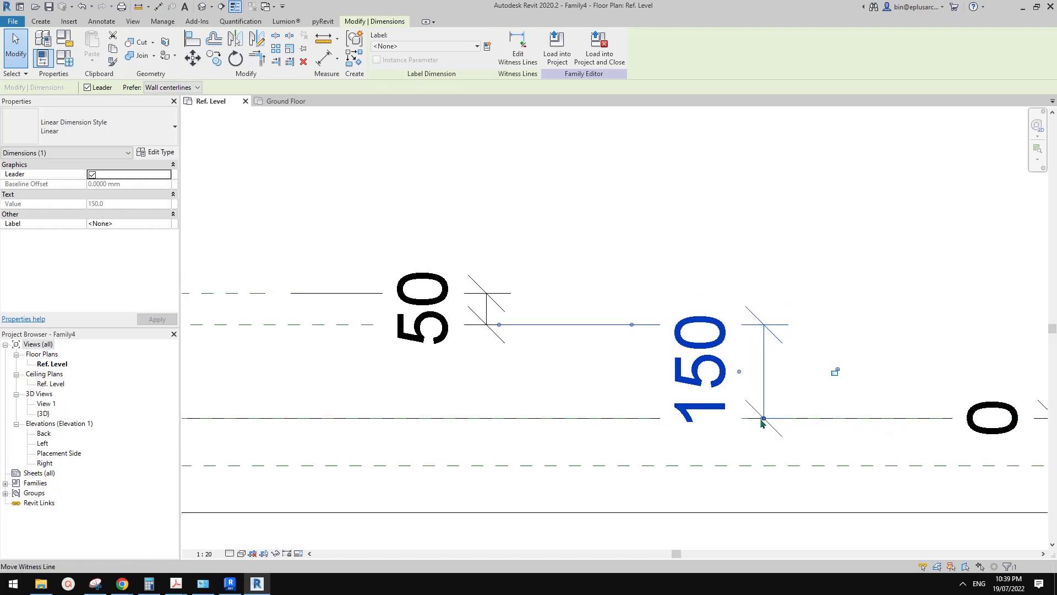
left_click_drag(761, 420, 583, 420)
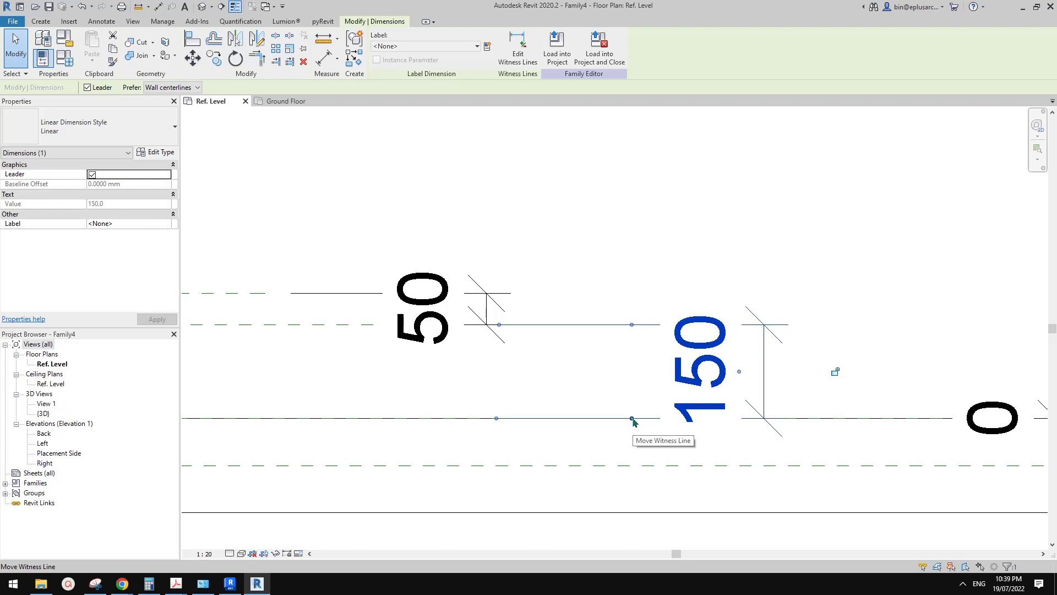
scroll(628, 427, "down", 1)
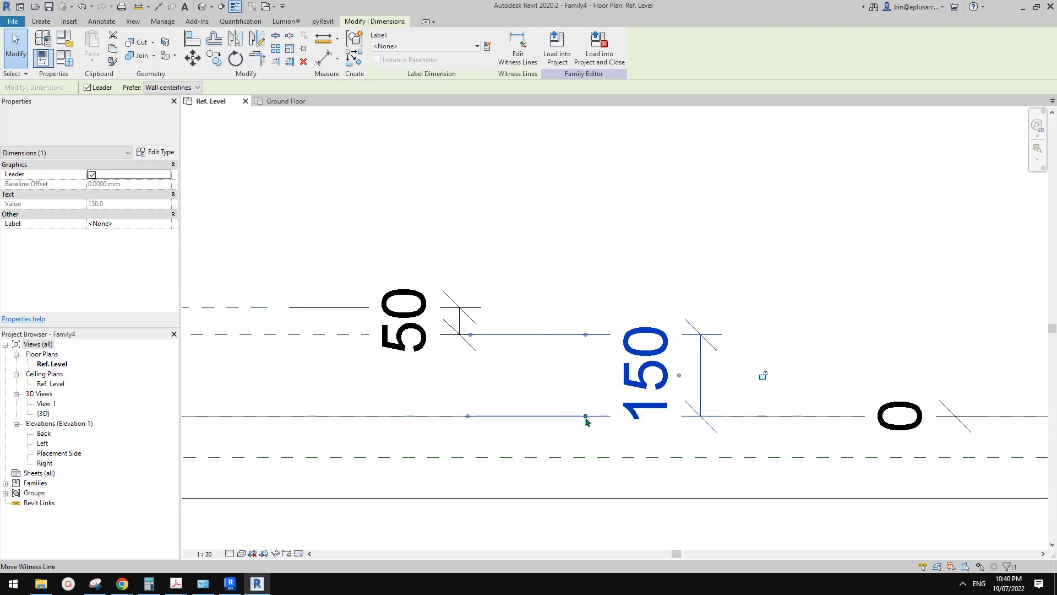
left_click_drag(585, 417, 640, 454)
left_click_drag(859, 432, 834, 416)
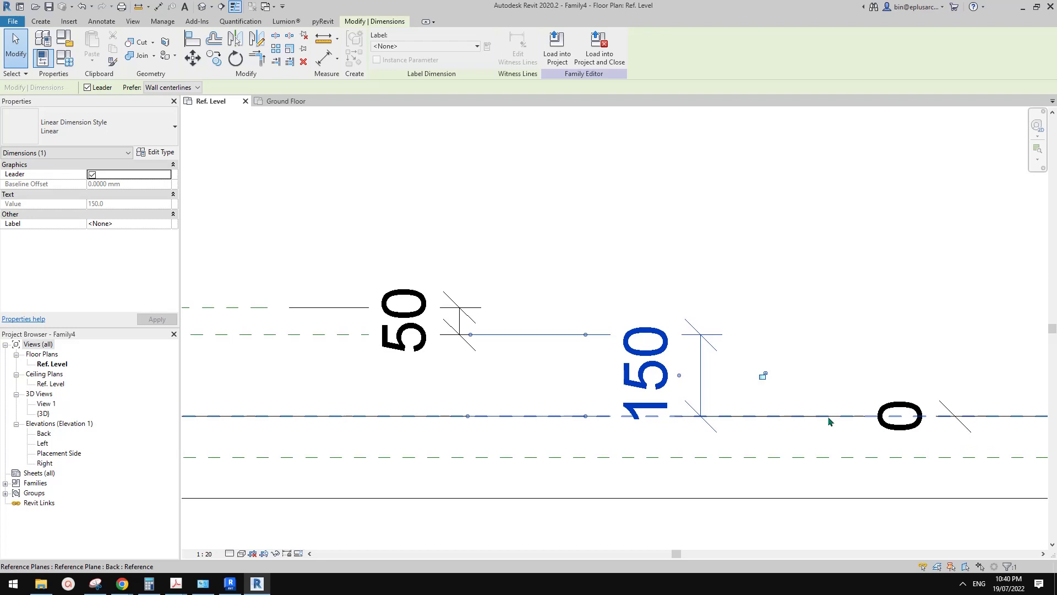
- Lock the 150 mm offset dimension and reload the ladder family into Project1
key("Escape")
scroll(749, 415, "down", 2)
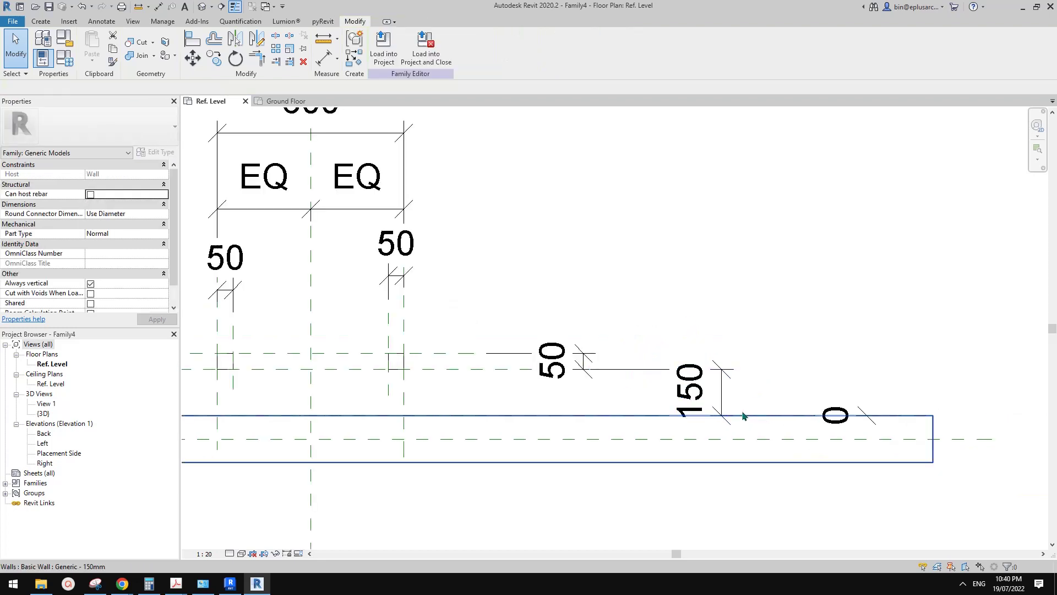
left_click(698, 390)
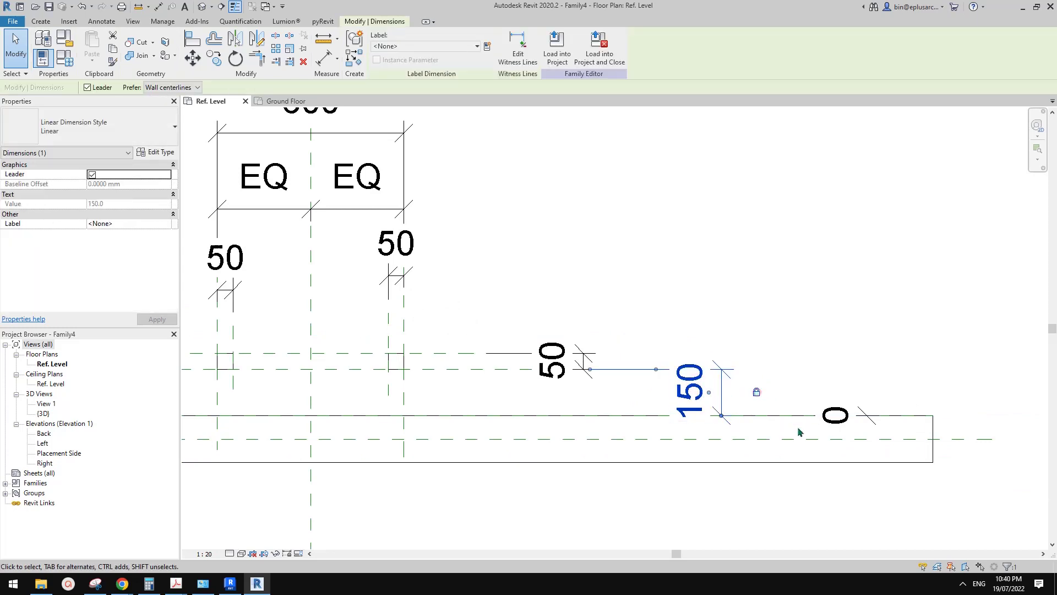
key("Escape")
left_click(384, 51)
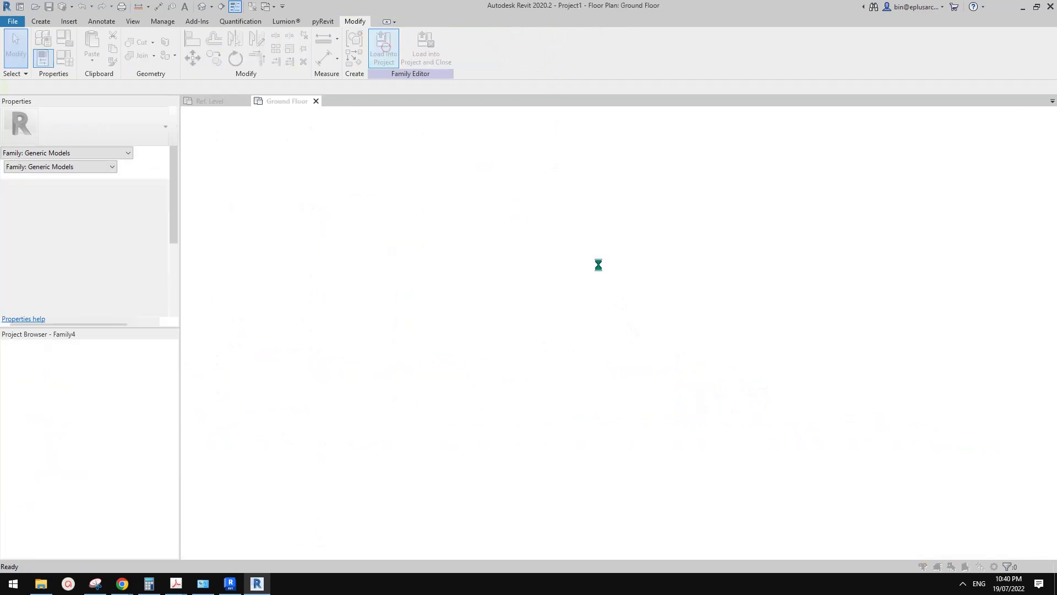
left_click(476, 258)
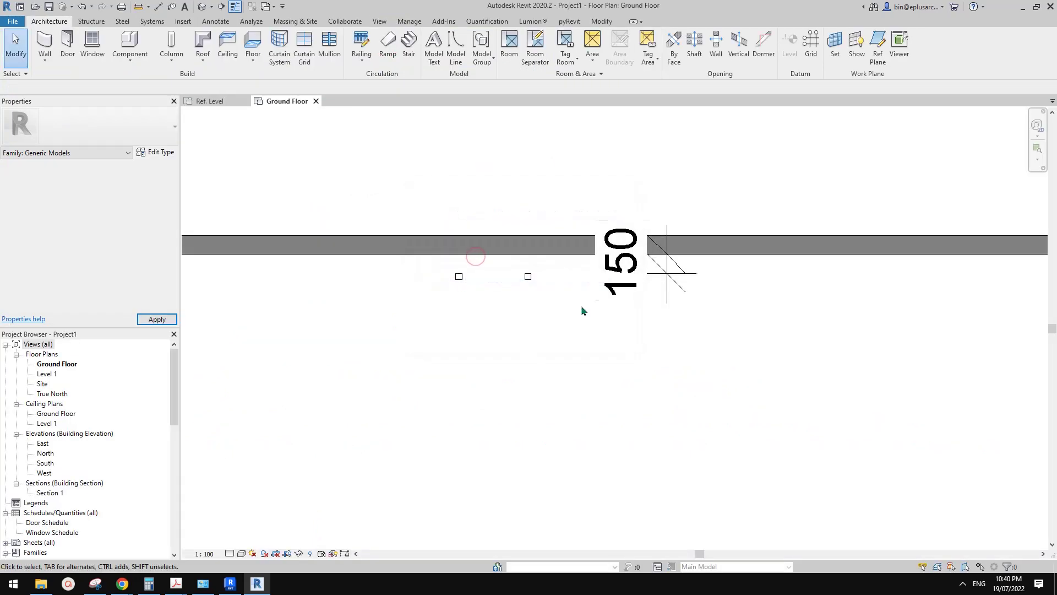
- Switch the host wall through Brick - 230 and Brick veneer - 250 steel to Block veneer - 230 steel, checking the rail offset dimension
left_click(733, 246)
left_click(108, 112)
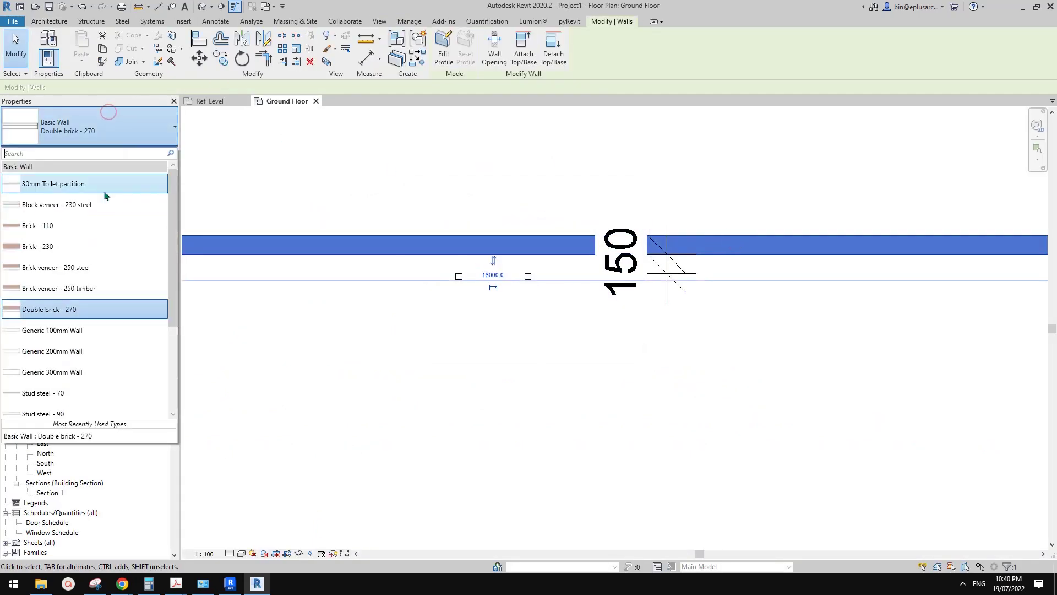
left_click(71, 249)
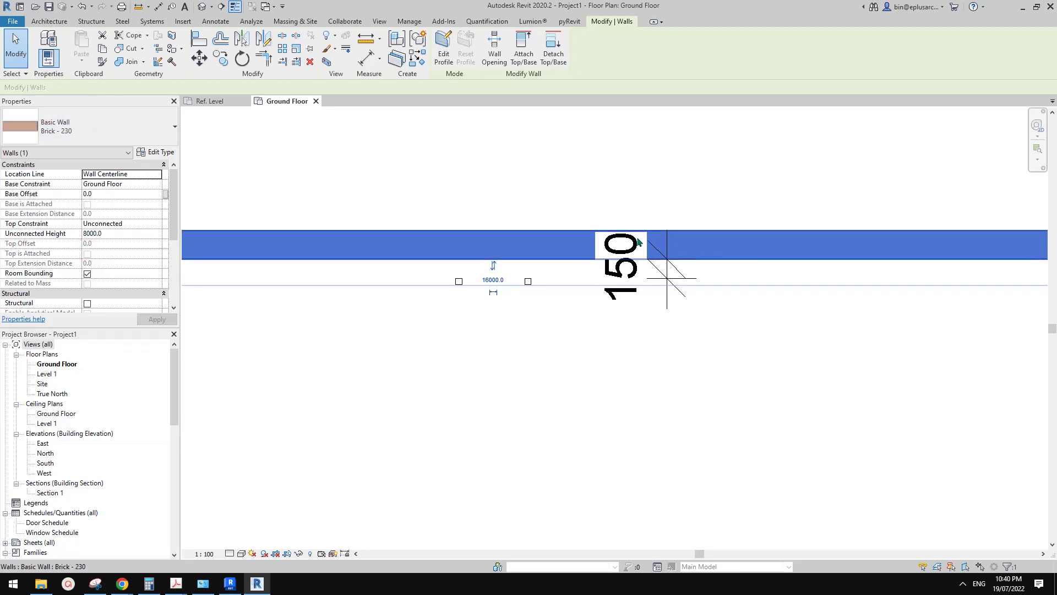
left_click(115, 126)
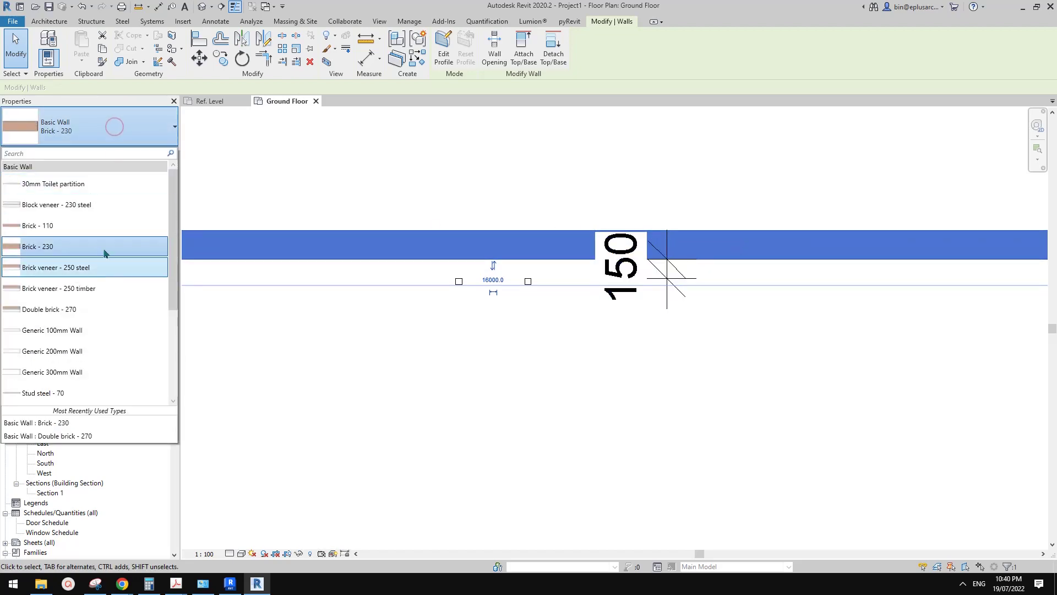
left_click(105, 267)
left_click(95, 126)
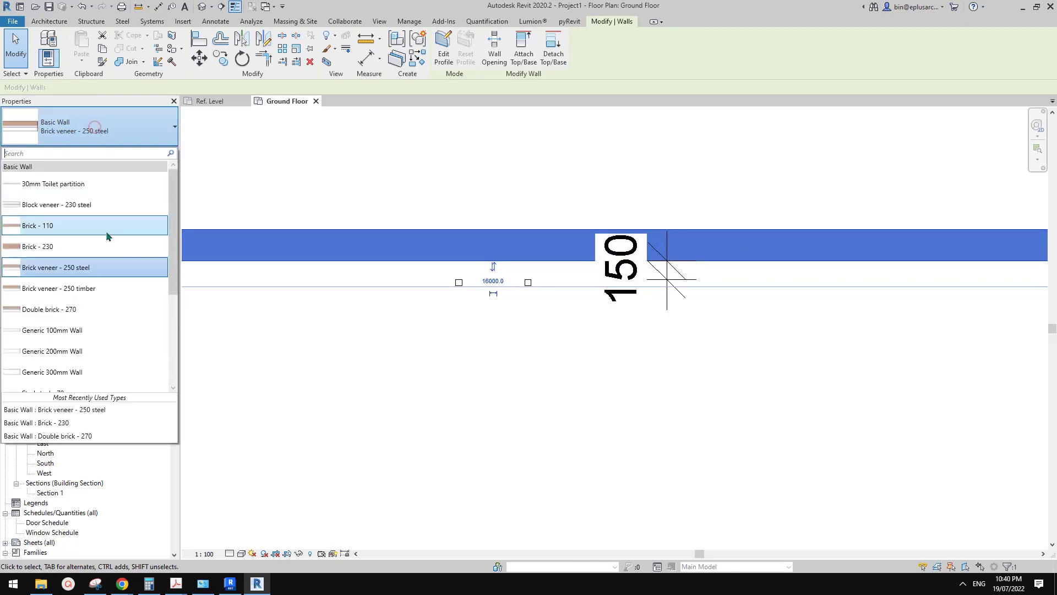
left_click(83, 213)
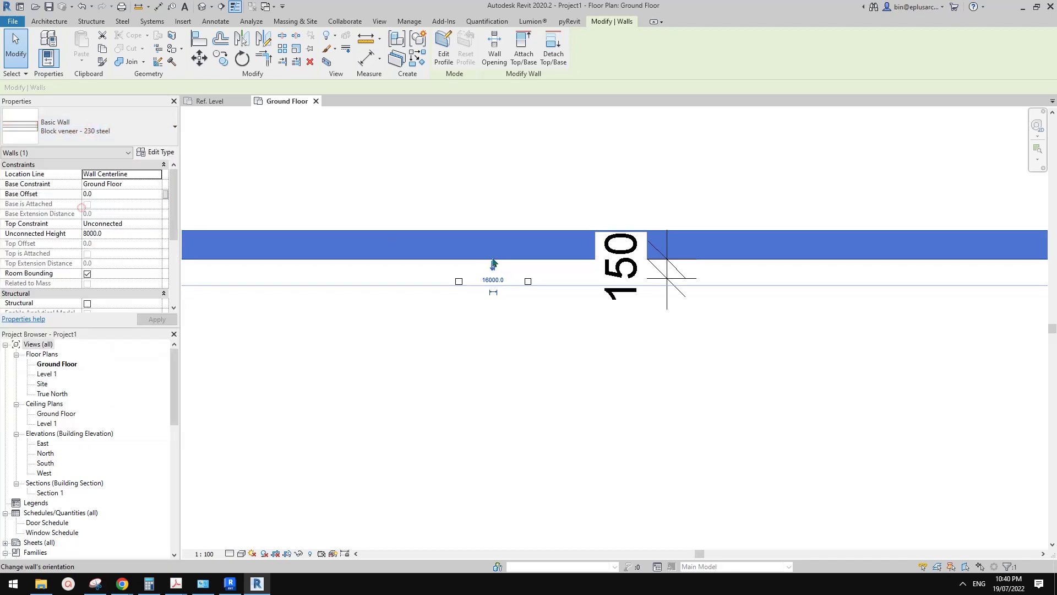
scroll(568, 269, "up", 2)
middle_click_drag(568, 269, 568, 270)
key("Escape")
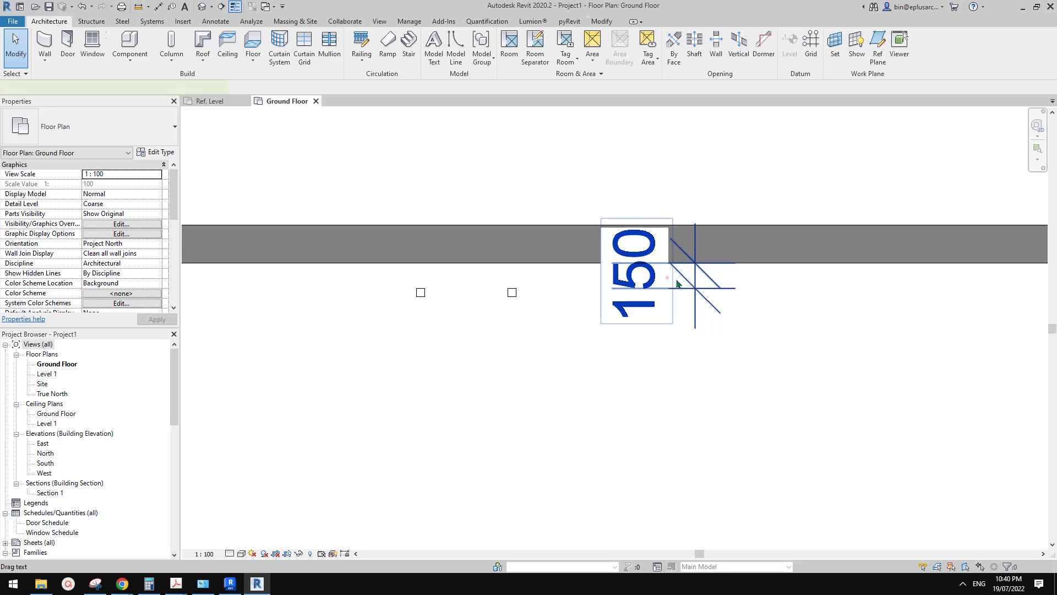
left_click(677, 283)
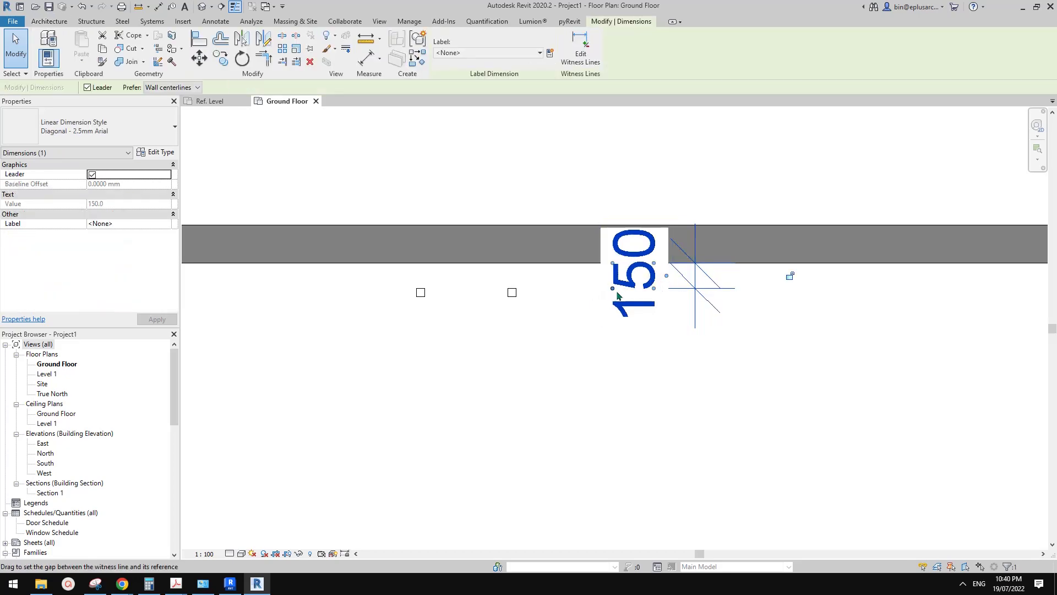
key("Escape")
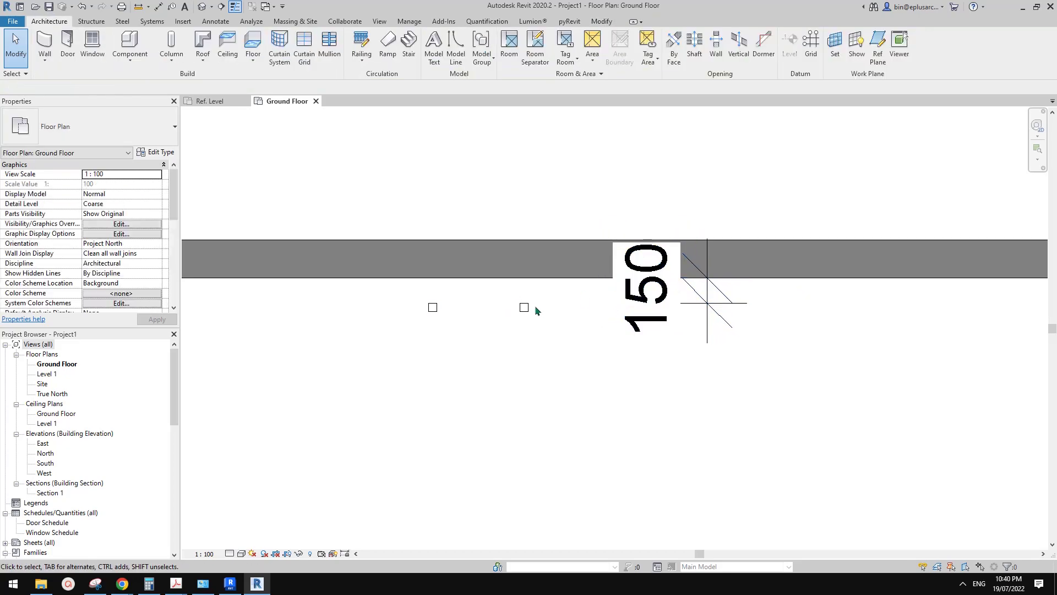
- Return to the family's Ref. Level plan and use the Aligned Dimension tool to examine the references along the wall's placement face
left_click(232, 104)
scroll(668, 322, "up", 4)
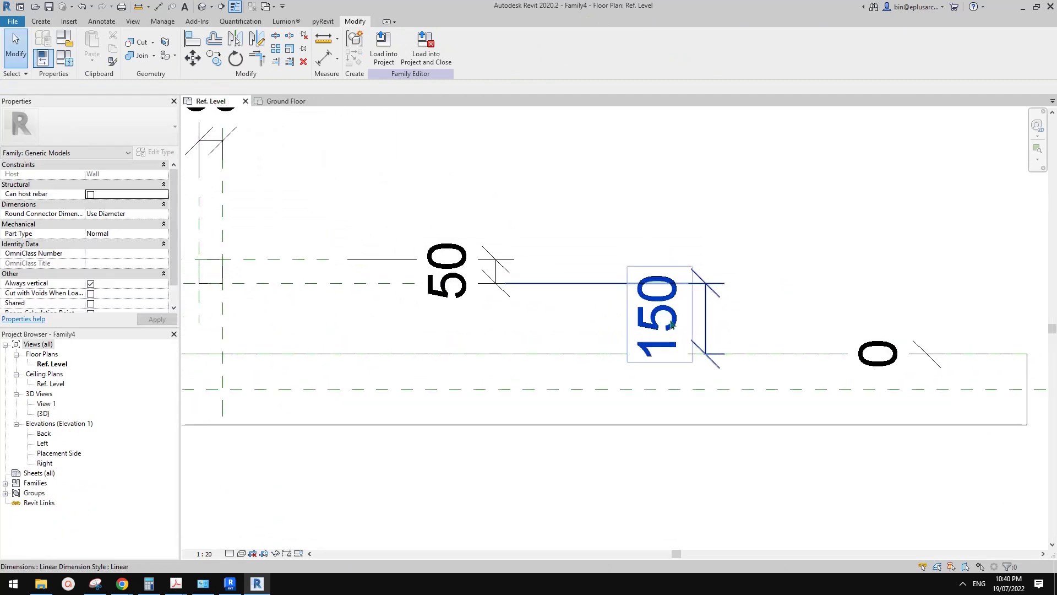
left_click(667, 324)
key("d")
key("i")
middle_click_drag(532, 355, 698, 362)
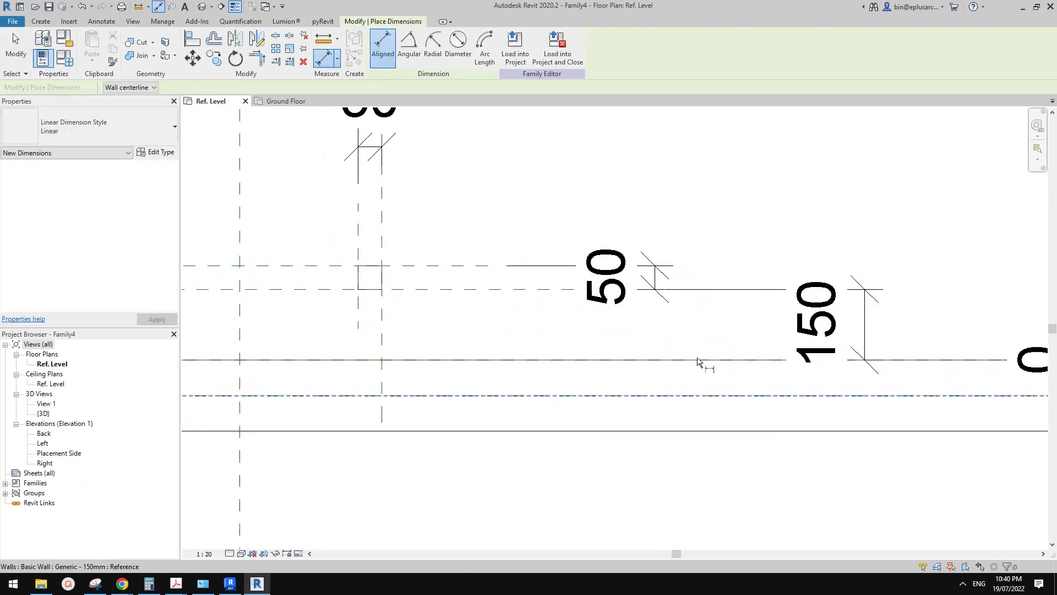
key("Tab")
key("Escape")
- Shift the 150 mm offset dimension slightly farther away from the ladder rails
scroll(573, 307, "down", 3)
middle_click_drag(573, 306, 816, 328)
scroll(785, 329, "up", 1)
middle_click_drag(957, 345, 930, 351)
left_click_drag(930, 353, 956, 354)
middle_click_drag(859, 306, 830, 325)
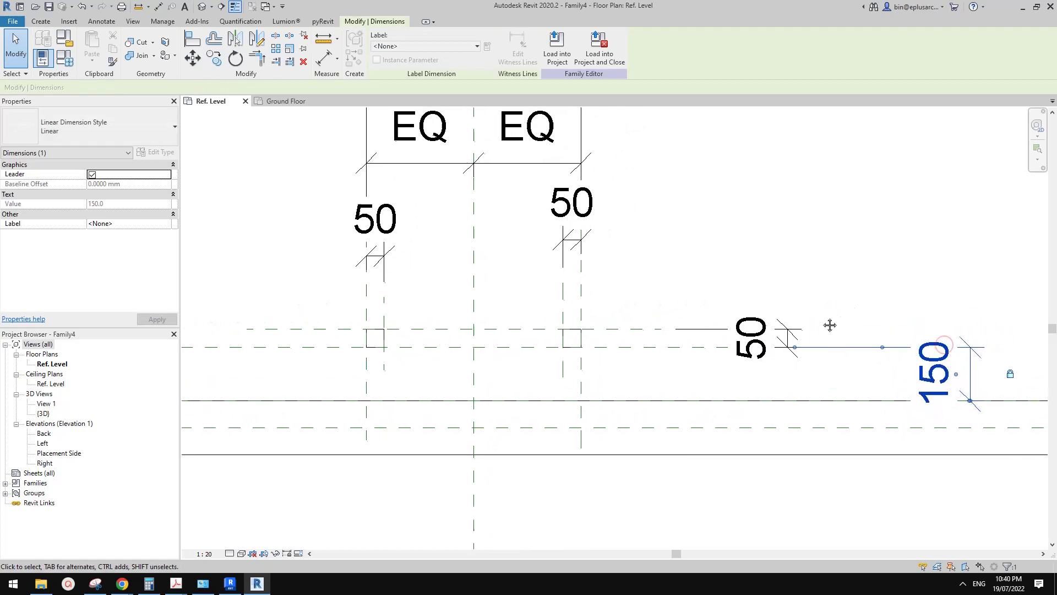
left_click(793, 291)
scroll(791, 288, "down", 1)
middle_click_drag(753, 274, 796, 318)
scroll(796, 318, "down", 1)
middle_click_drag(728, 322, 650, 352)
scroll(712, 335, "down", 1)
scroll(691, 347, "up", 1)
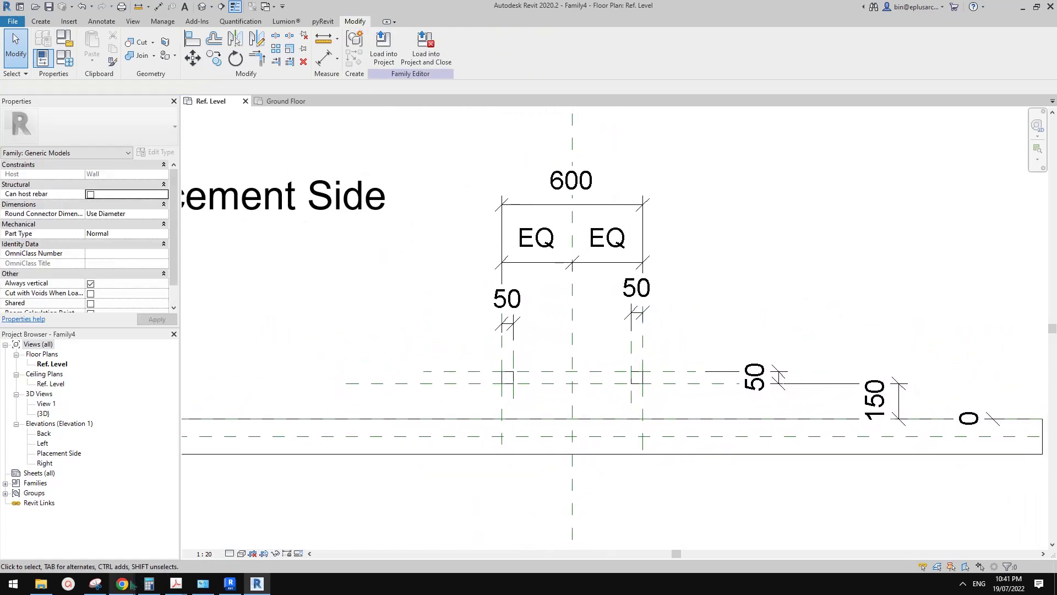
- Switch to Chrome to study the yellow cage ladder reference photo, and return to Revit
mouse_move(132, 585)
left_click(297, 534)
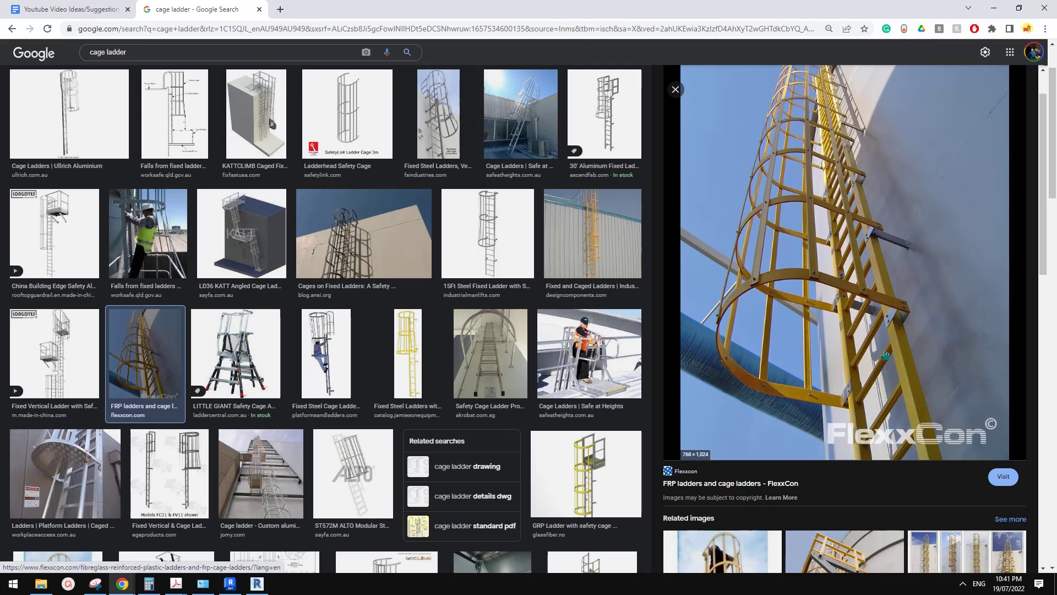
left_click(259, 586)
- Return from Chrome to Revit and create a new family from the Metric Generic Model.rft template
scroll(551, 359, "down", 3)
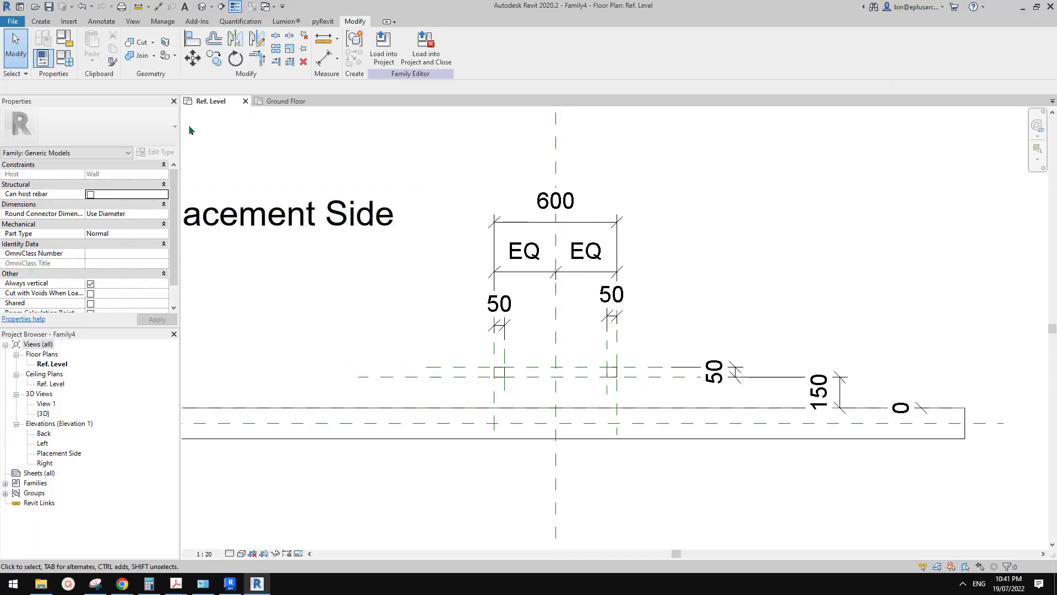
left_click(10, 22)
left_click(68, 63)
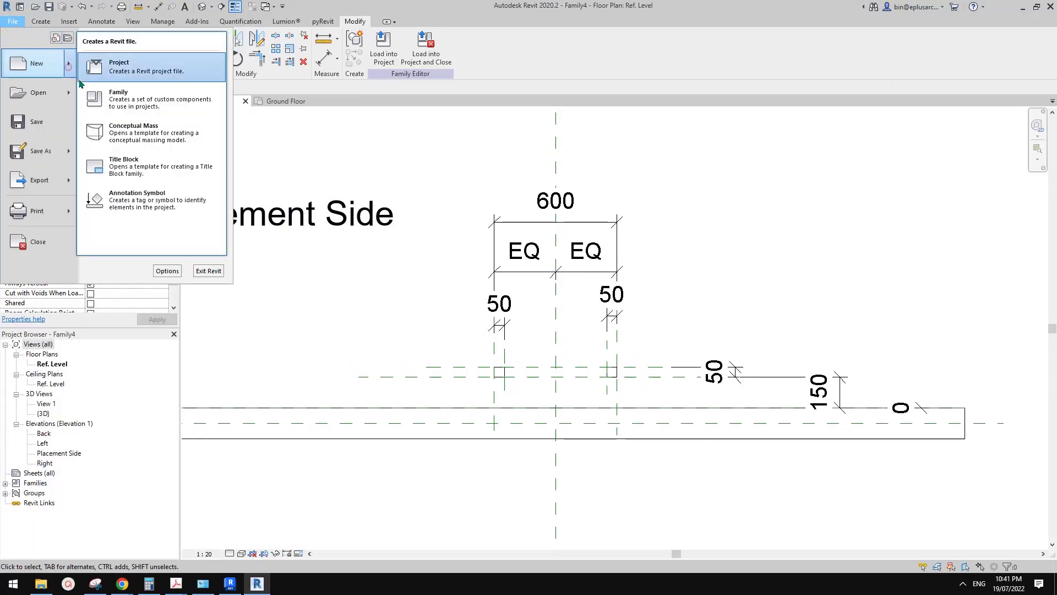
left_click(155, 107)
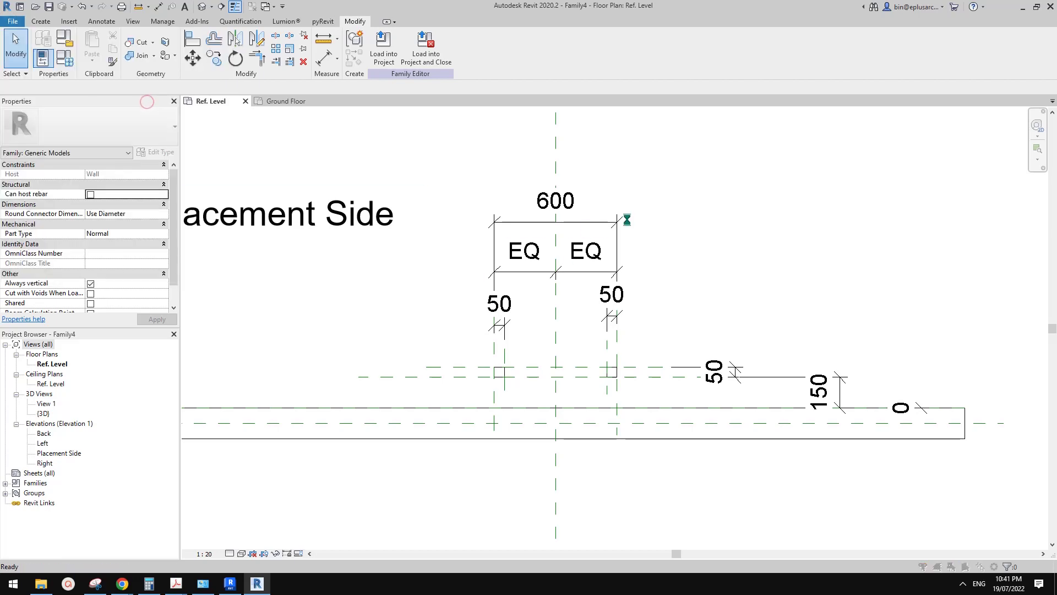
left_click(666, 253)
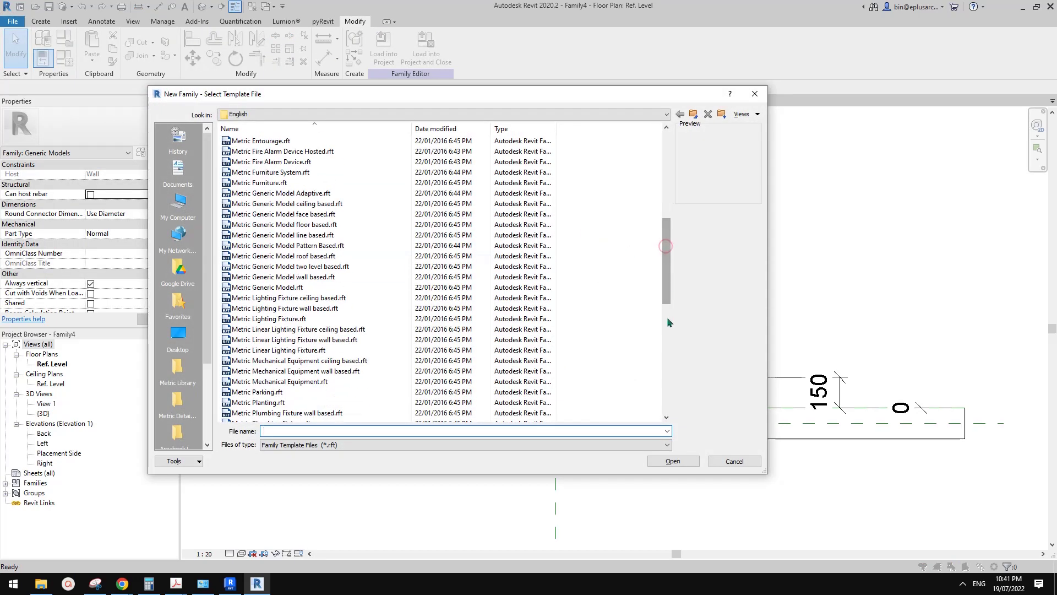
left_click(278, 277)
left_click(278, 288)
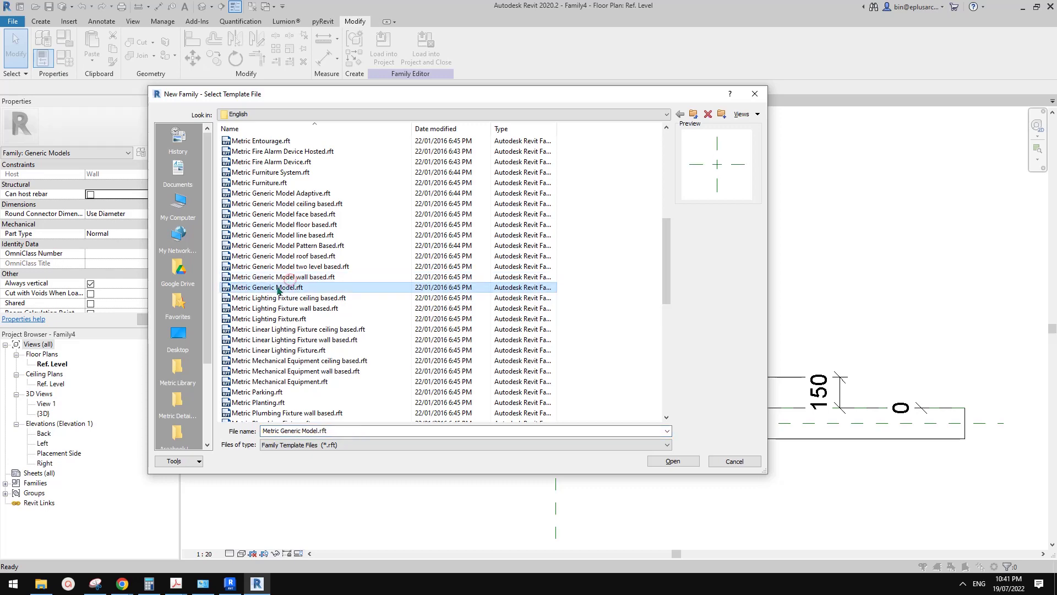
left_click(673, 460)
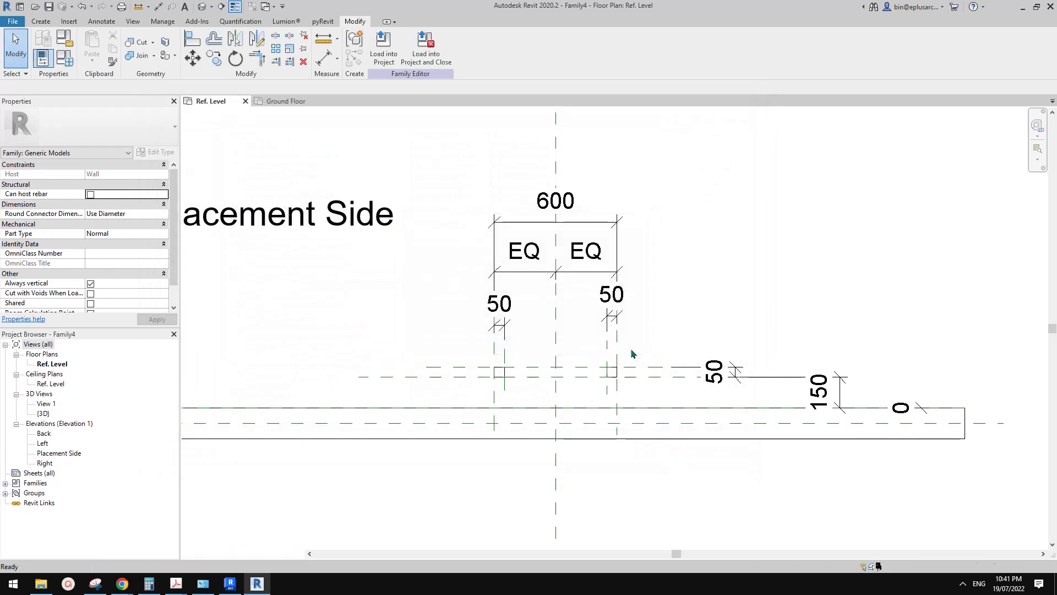
- Draw one short vertical reference plane on each side of the Center (Left/Right) plane in the Ref. Level plan
key("r")
key("p")
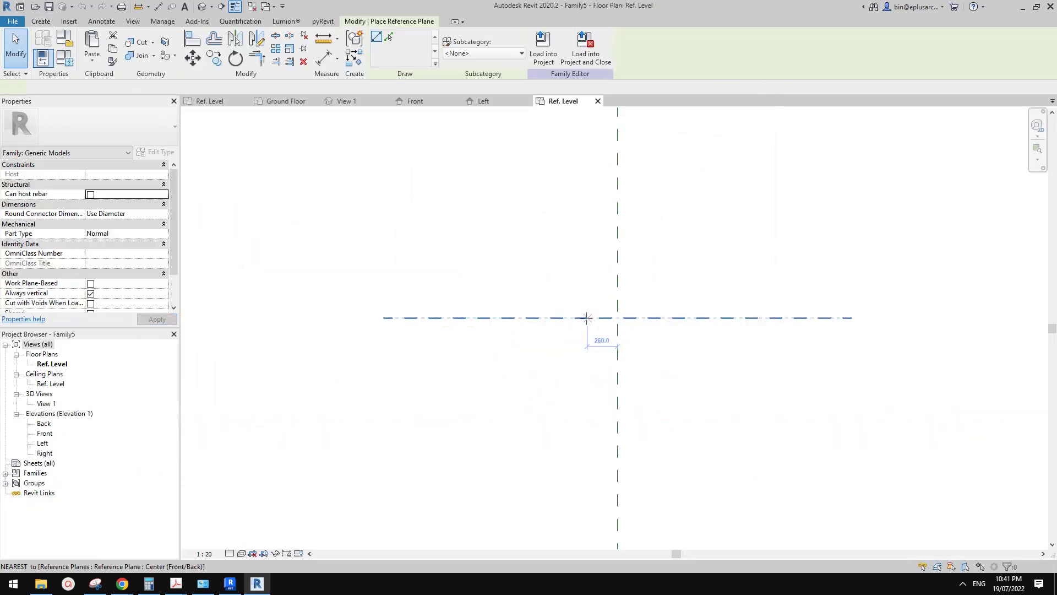
middle_click_drag(587, 318, 578, 363)
left_click(571, 377)
key("Escape")
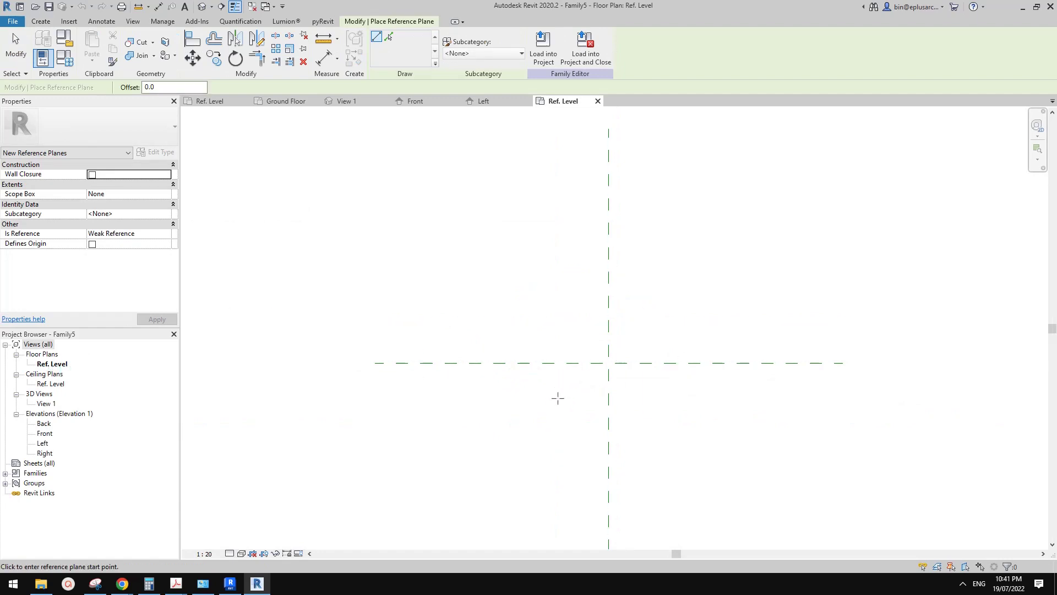
left_click(557, 396)
left_click(557, 323)
left_click(667, 399)
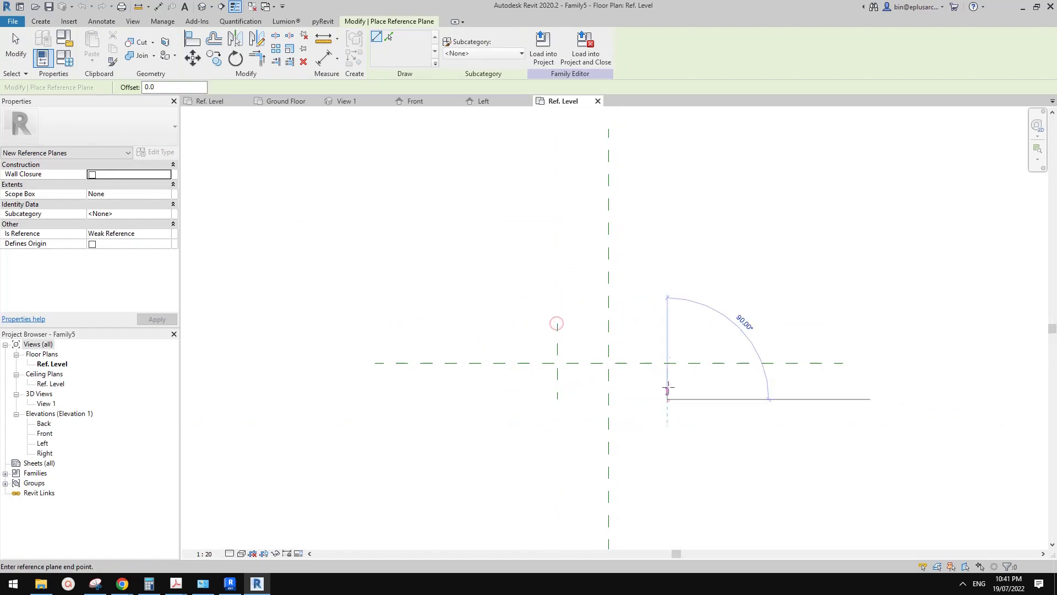
left_click(667, 329)
- Draw two horizontal reference planes, one just above and one just below the Center (Front/Back) plane
left_click(720, 354)
left_click(520, 354)
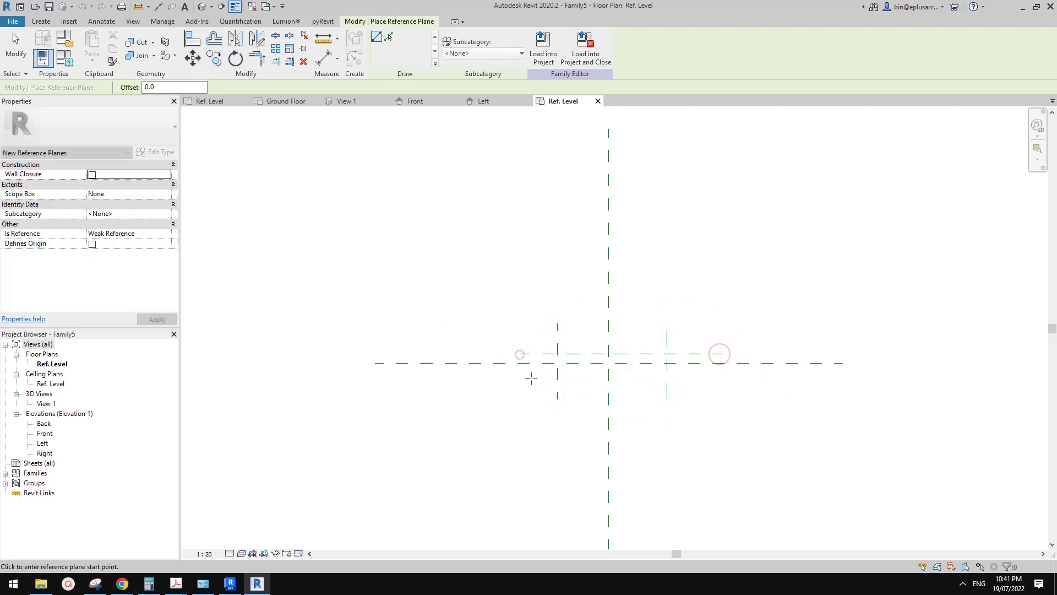
left_click(527, 376)
left_click(715, 375)
- Dimension the two horizontal reference planes to the Center (Front/Back) plane with an equality (EQ) constraint
middle_click_drag(668, 364, 671, 367)
key("d")
key("i")
scroll(679, 359, "up", 1)
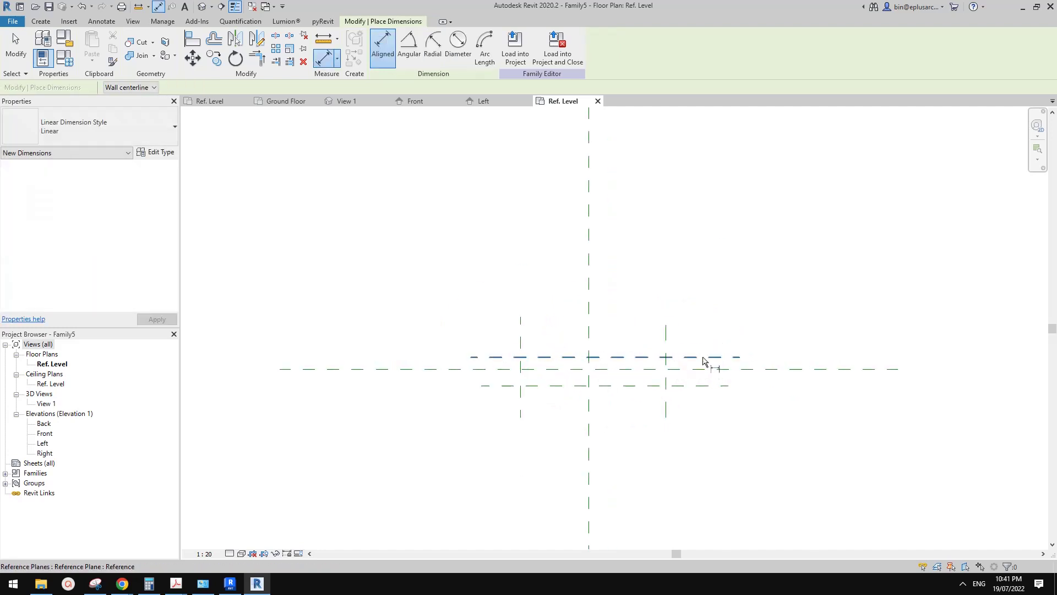
left_click(704, 358)
left_click(705, 386)
left_click(708, 370)
left_click(761, 382)
left_click(715, 371)
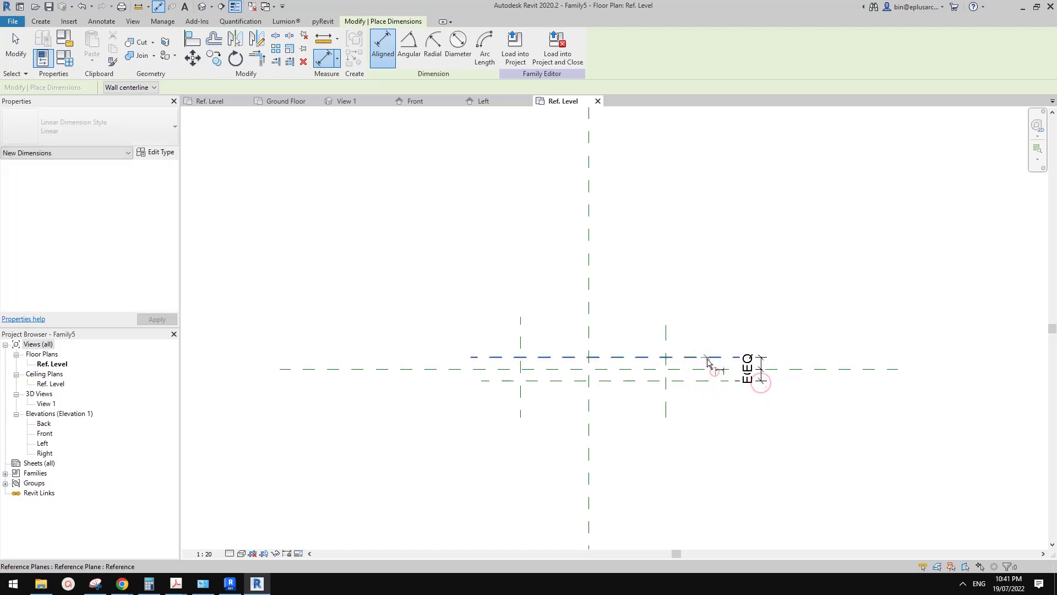
- Add an overall aligned dimension between the two outer horizontal reference planes
left_click(707, 358)
left_click(705, 381)
left_click(783, 394)
- Dimension the two vertical reference planes through the Center (Left/Right) plane and make the spacing equal (EQ)
left_click(666, 336)
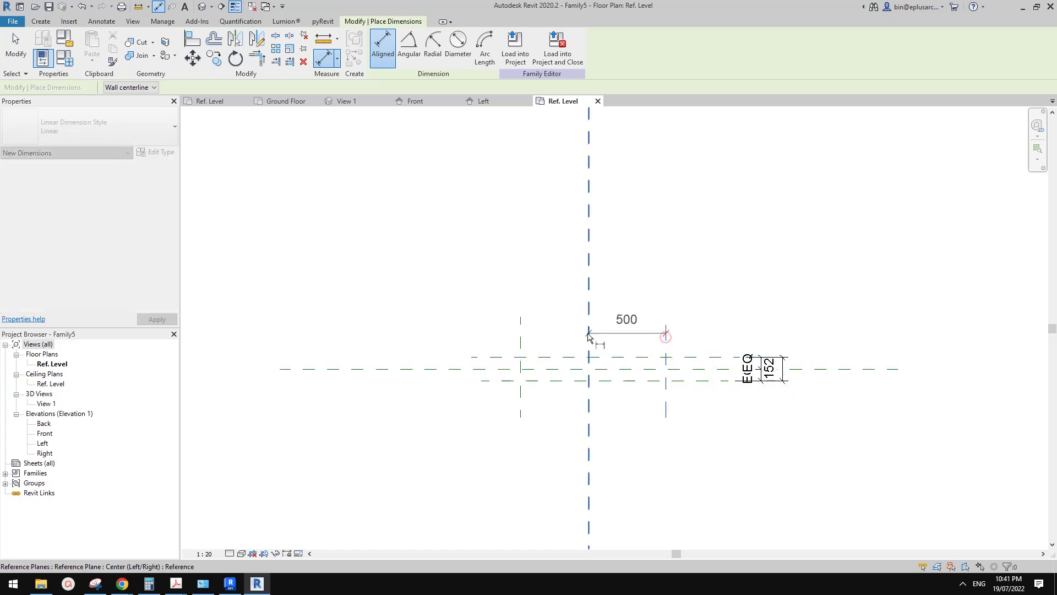
left_click(588, 337)
left_click(520, 333)
left_click(551, 307)
left_click(590, 270)
- Dimension the overall distance between the outer vertical reference planes and label it with a new type parameter named W
left_click(665, 334)
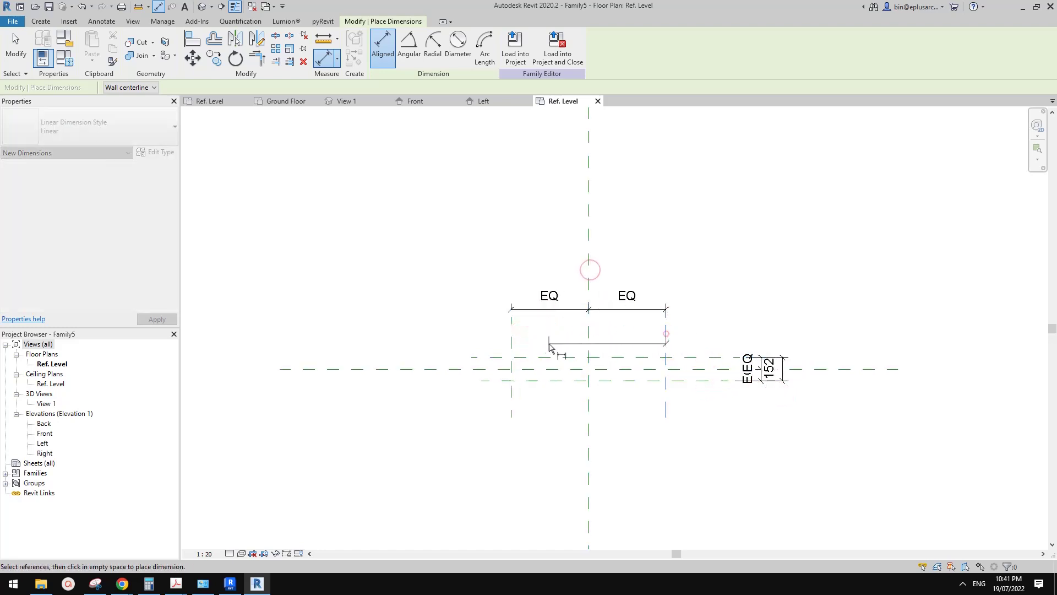
left_click(512, 336)
left_click(637, 272)
key("Escape")
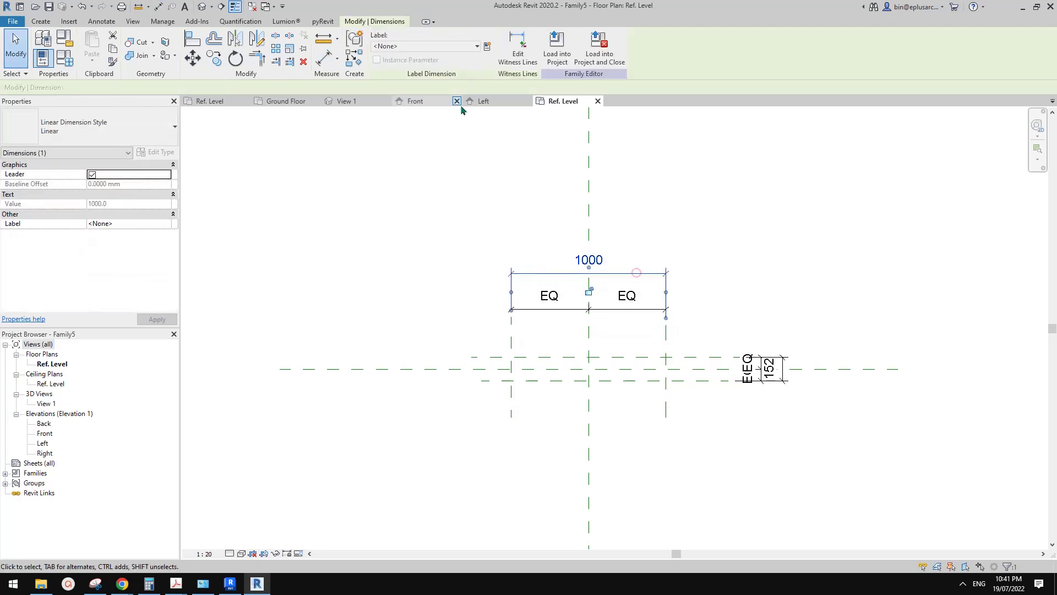
left_click(487, 46)
type("W")
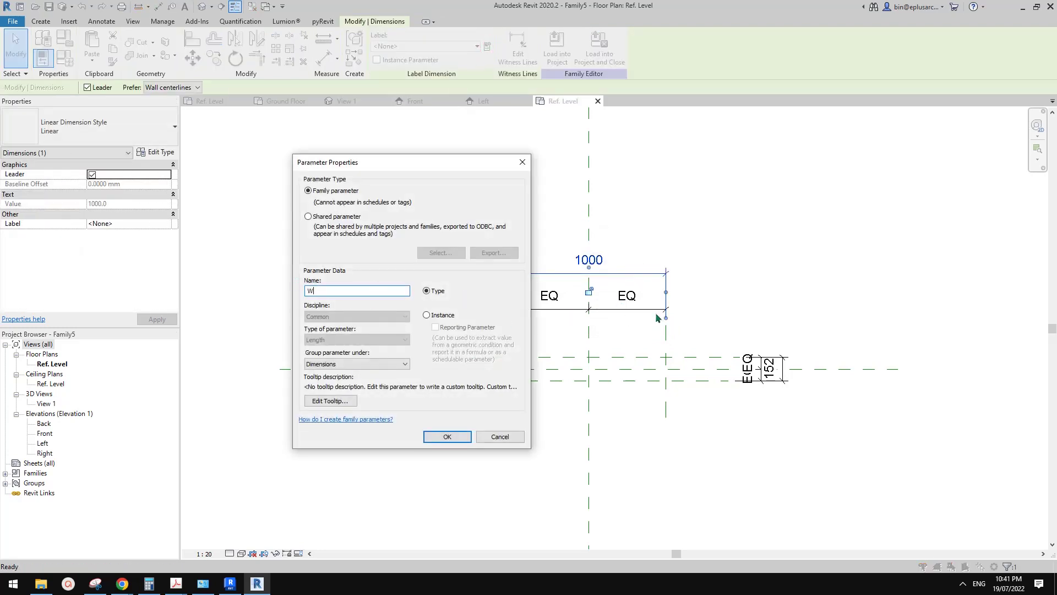
left_click(470, 437)
- Label the overall dimension between the outer horizontal planes with a new type parameter named D
scroll(847, 380, "up", 2)
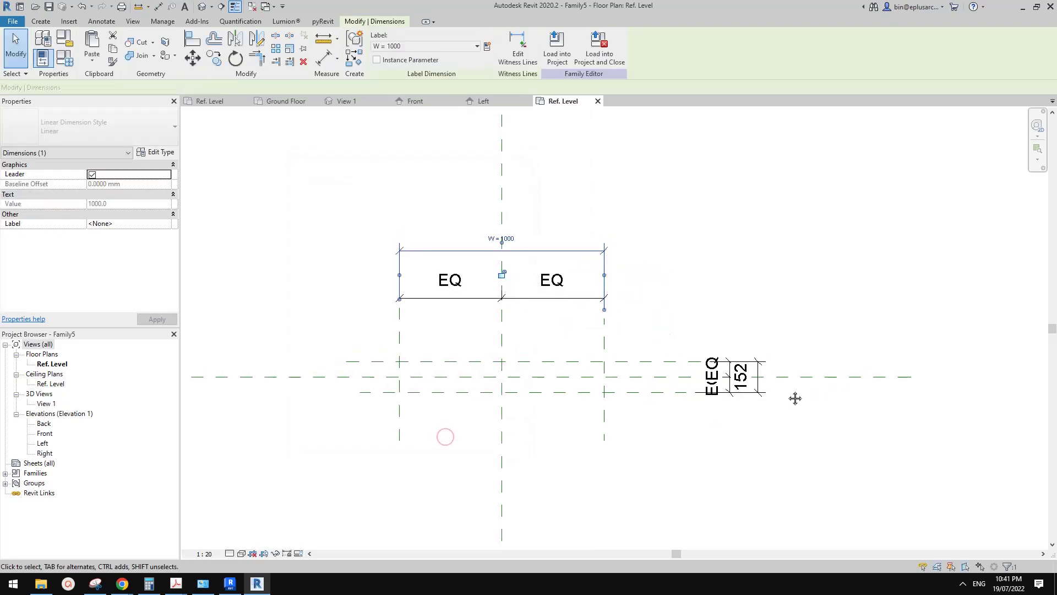
left_click(737, 380)
left_click(487, 46)
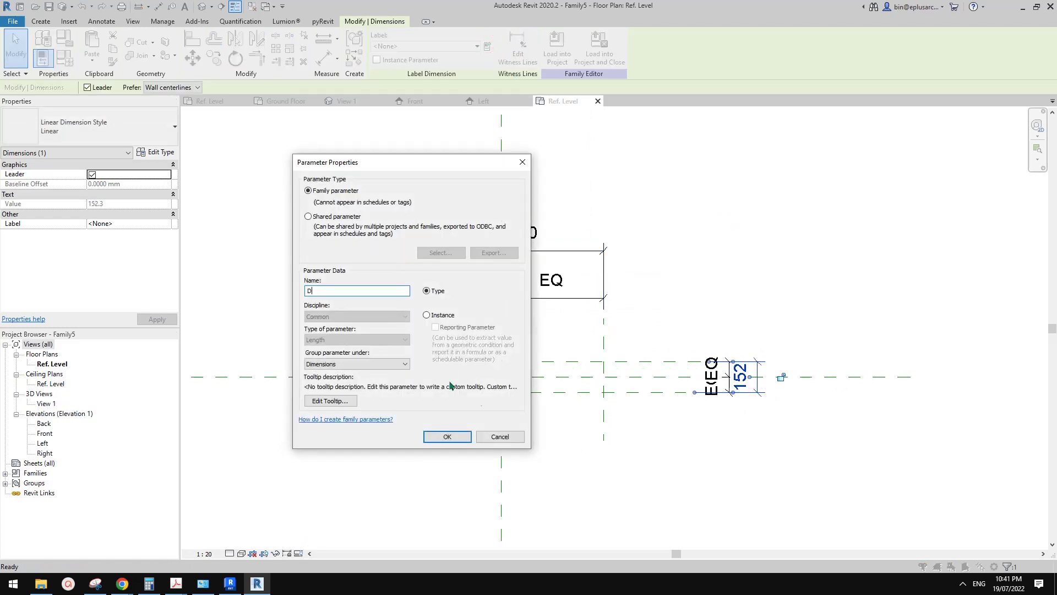
type("D")
left_click(462, 440)
key("Escape")
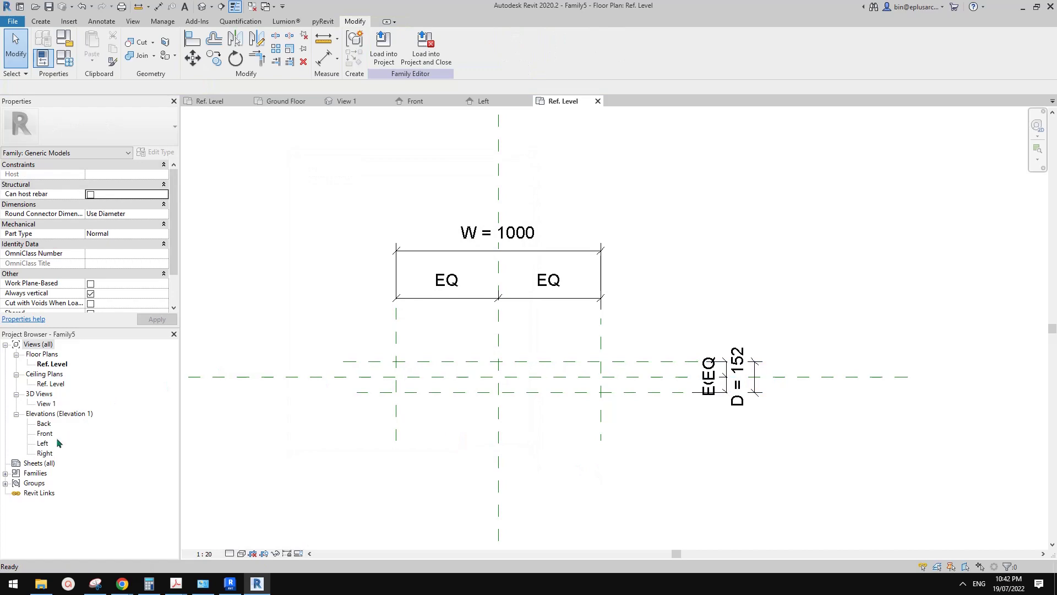
- Open the Front elevation and draw two horizontal reference planes, one above and one below Ref. Level
double_click(47, 437)
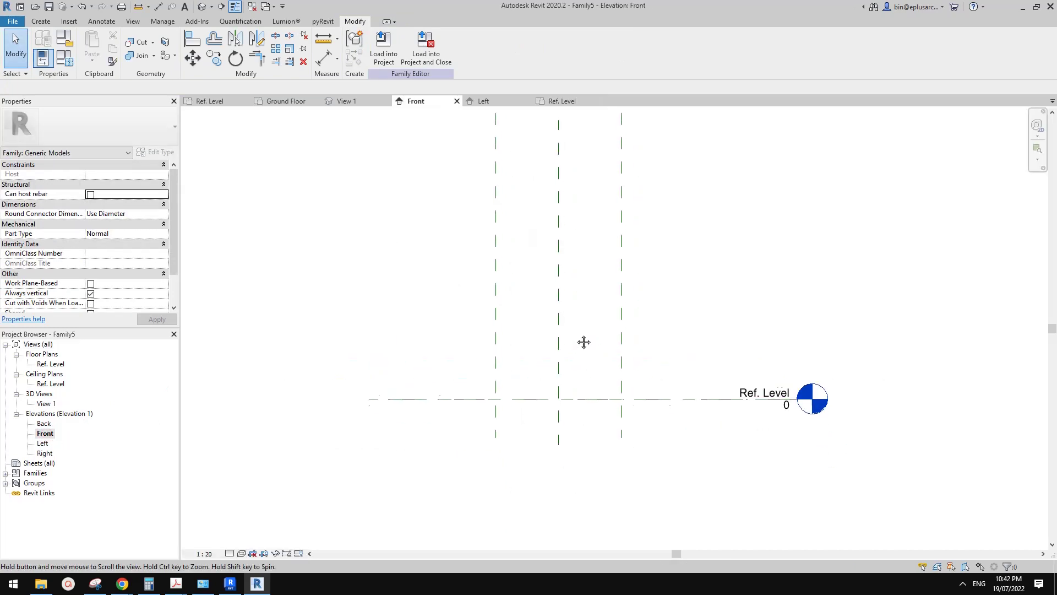
scroll(606, 401, "up", 1)
key("r")
key("p")
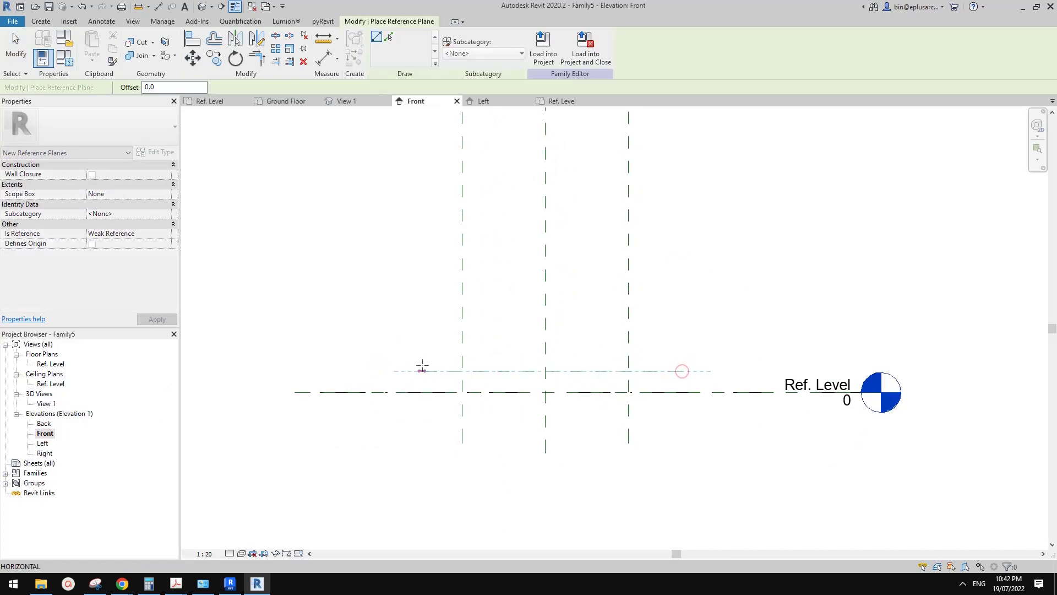
left_click(422, 366)
left_click(423, 402)
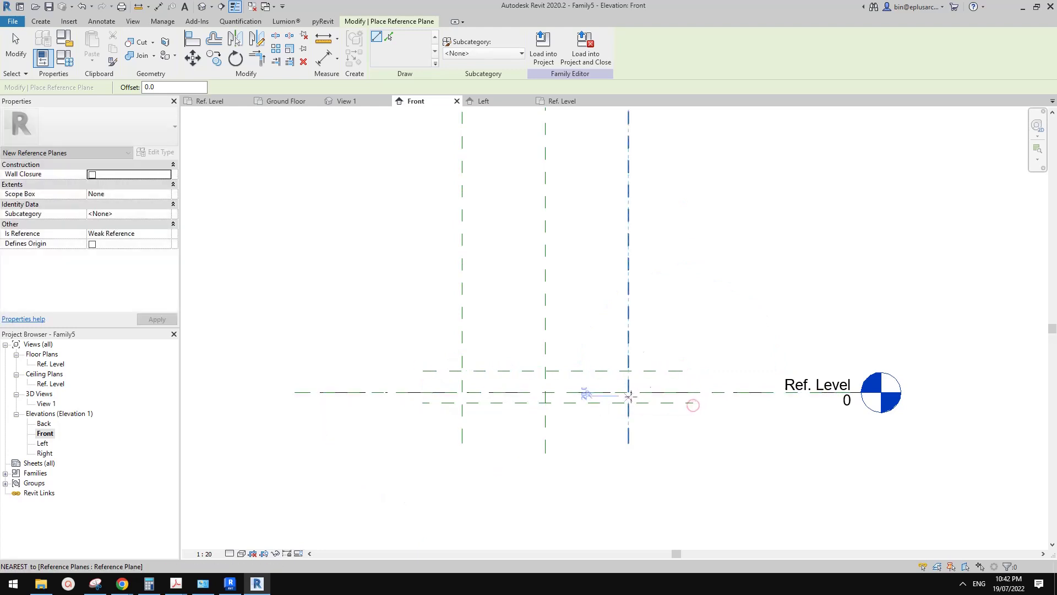
left_click(670, 403)
- Dimension the upper and lower reference planes to Ref. Level in the Front elevation with an equality (EQ) constraint
key("d")
key("i")
scroll(672, 386, "up", 2)
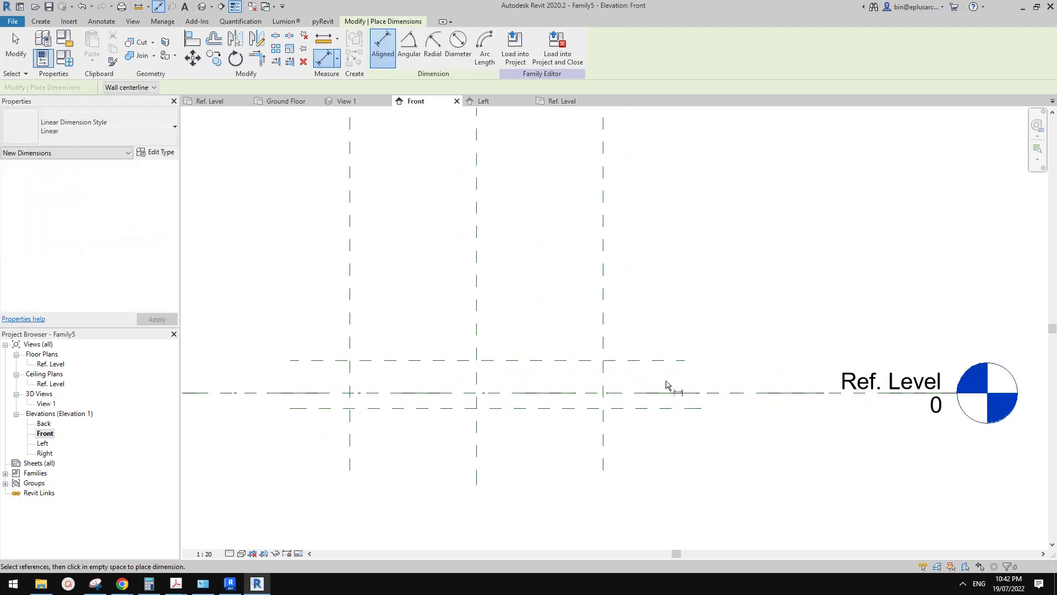
left_click(665, 359)
left_click(669, 394)
left_click(669, 412)
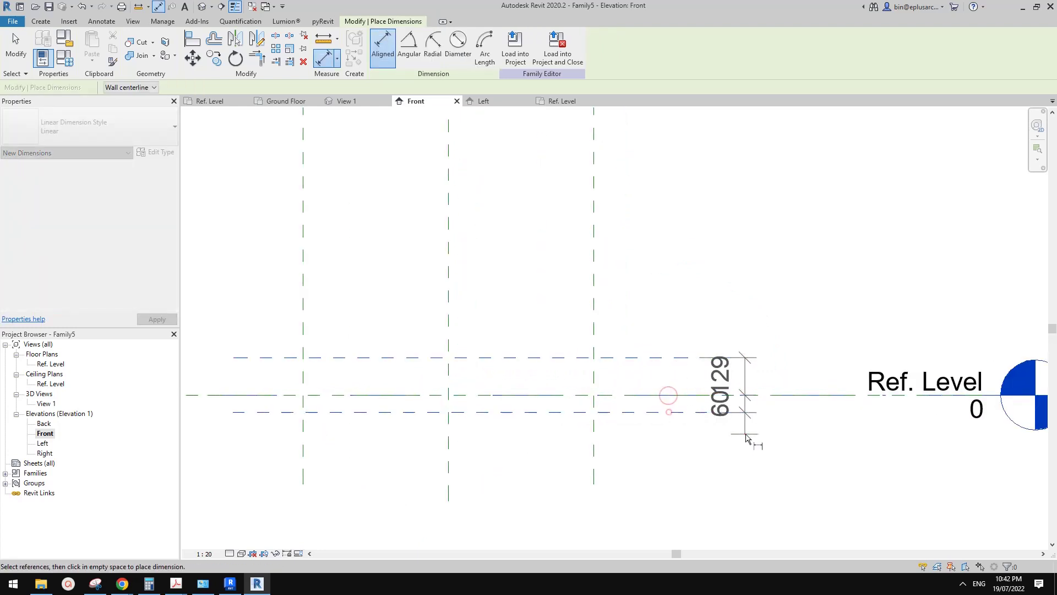
left_click(746, 434)
left_click(819, 385)
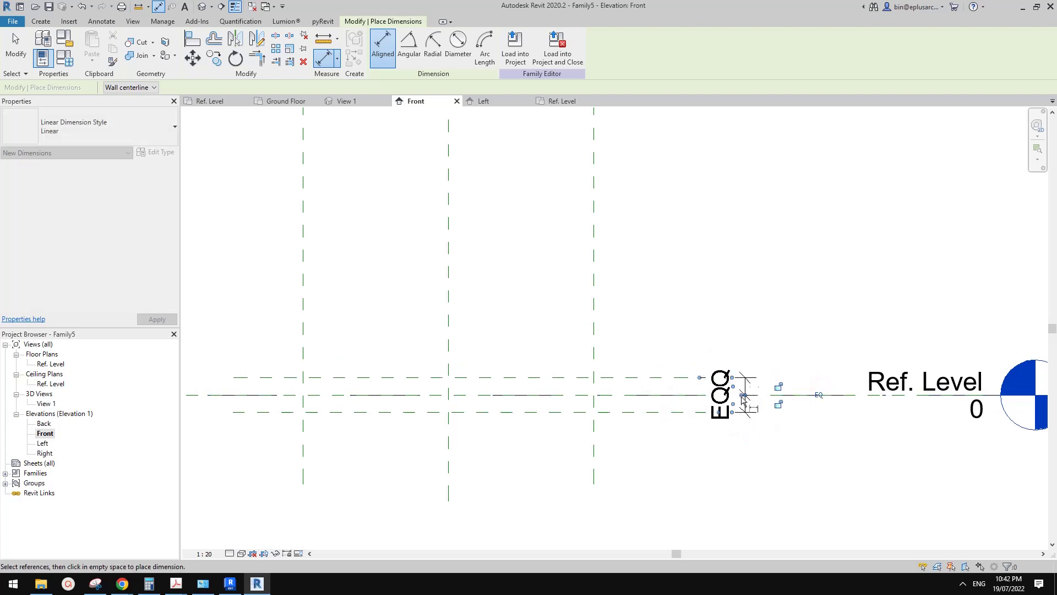
- Add an overall aligned dimension between the reference planes above and below Ref. Level, and leave the dimension tool
middle_click_drag(737, 407, 754, 411)
key("i")
left_click(671, 381)
left_click(670, 418)
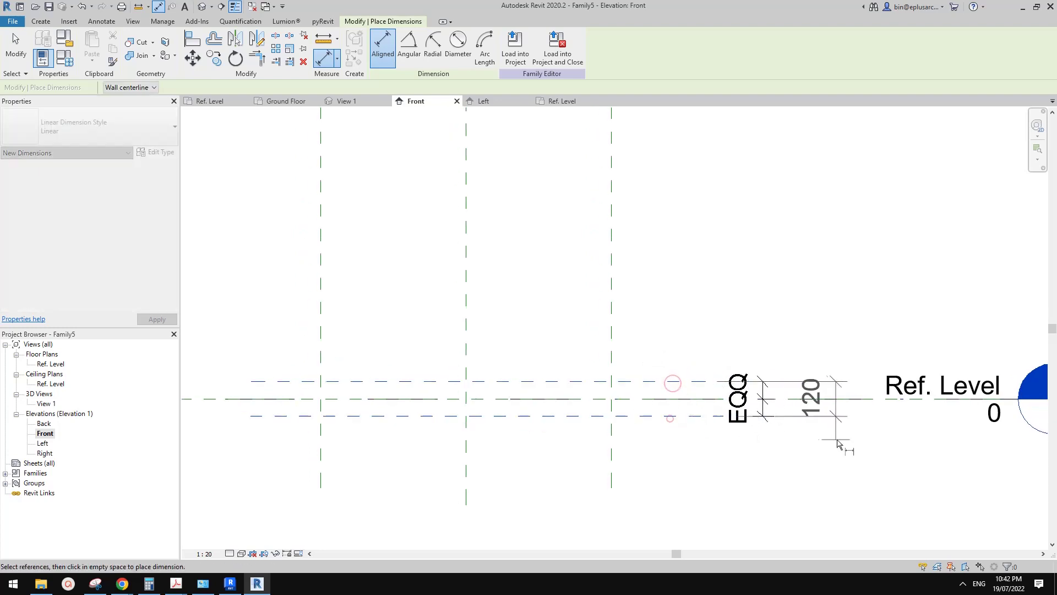
left_click(828, 440)
left_click(816, 400)
key("Escape")
key("Escape")
left_click(424, 47)
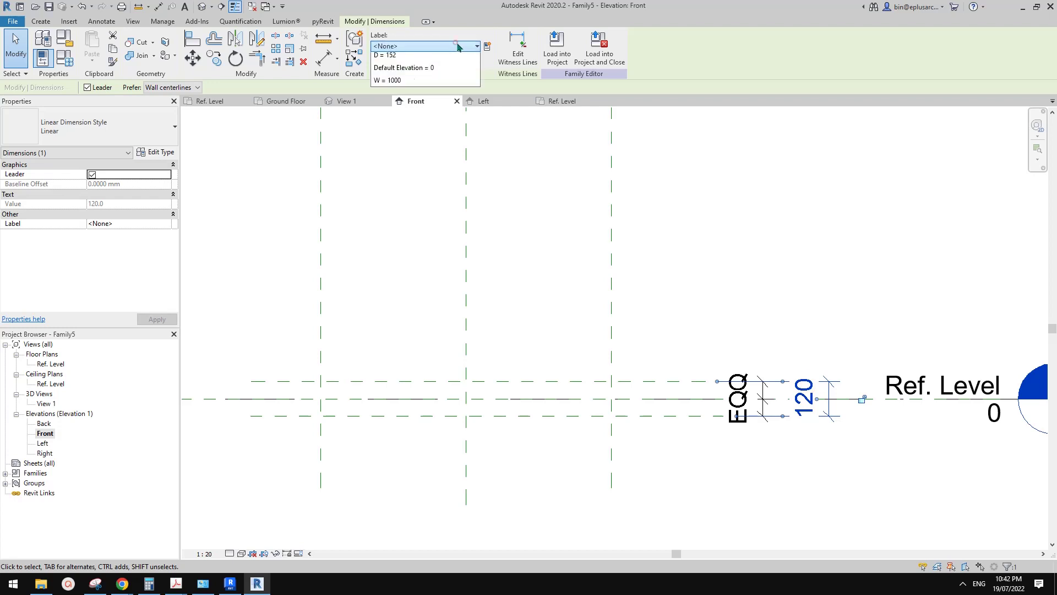
left_click(435, 71)
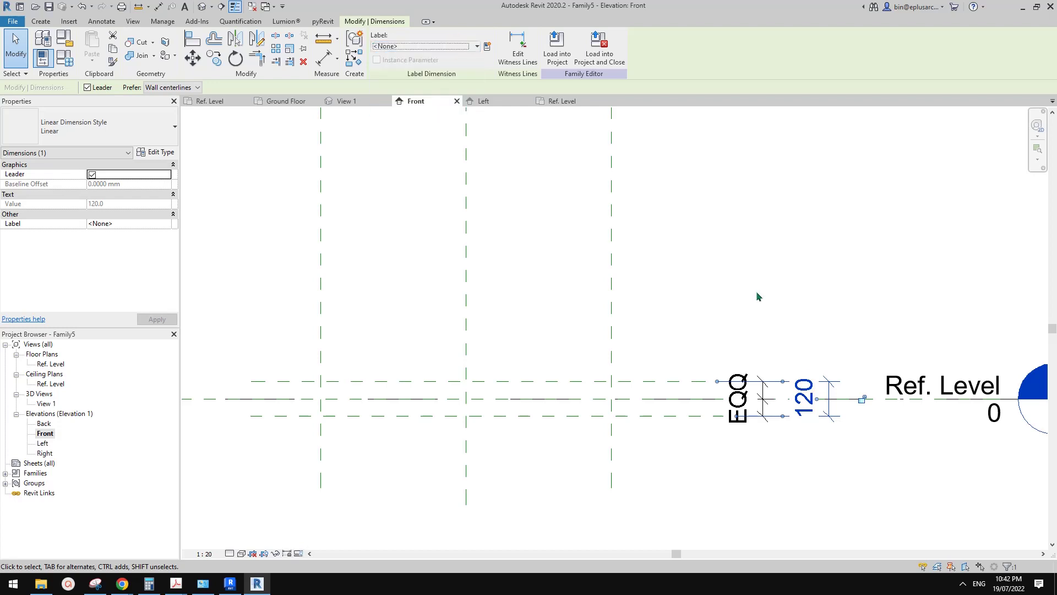
left_click(758, 295)
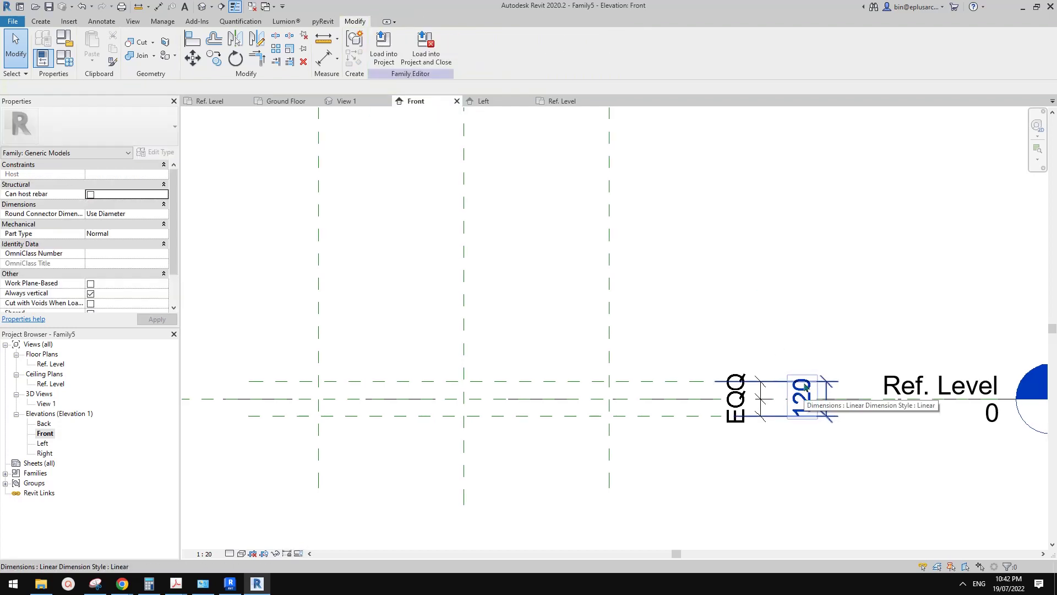
- Set the upper reference plane's distance from Ref. Level to 15 mm in the Front elevation
scroll(654, 387, "up", 1)
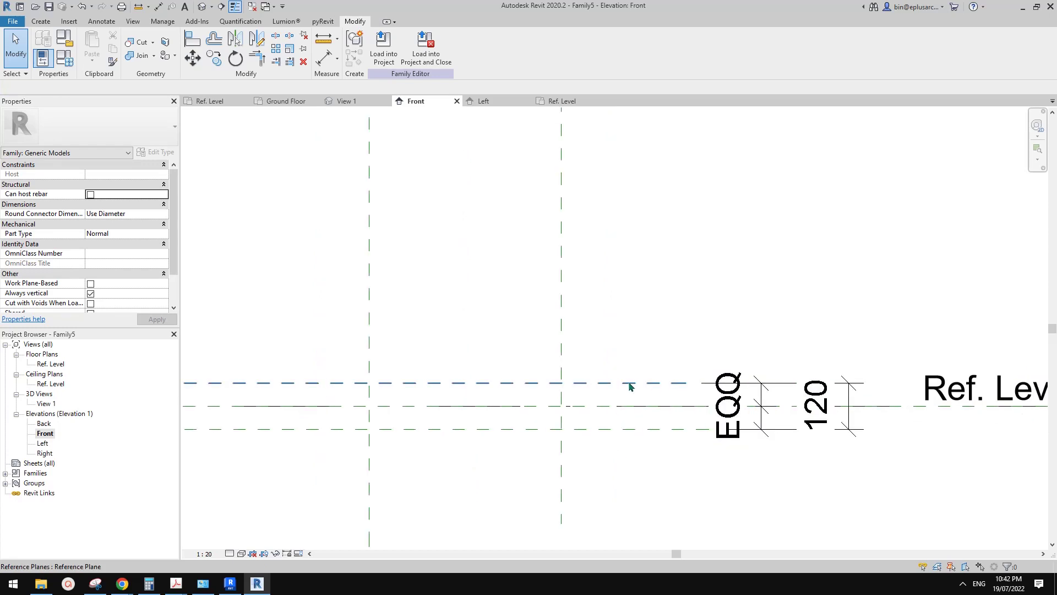
left_click(630, 383)
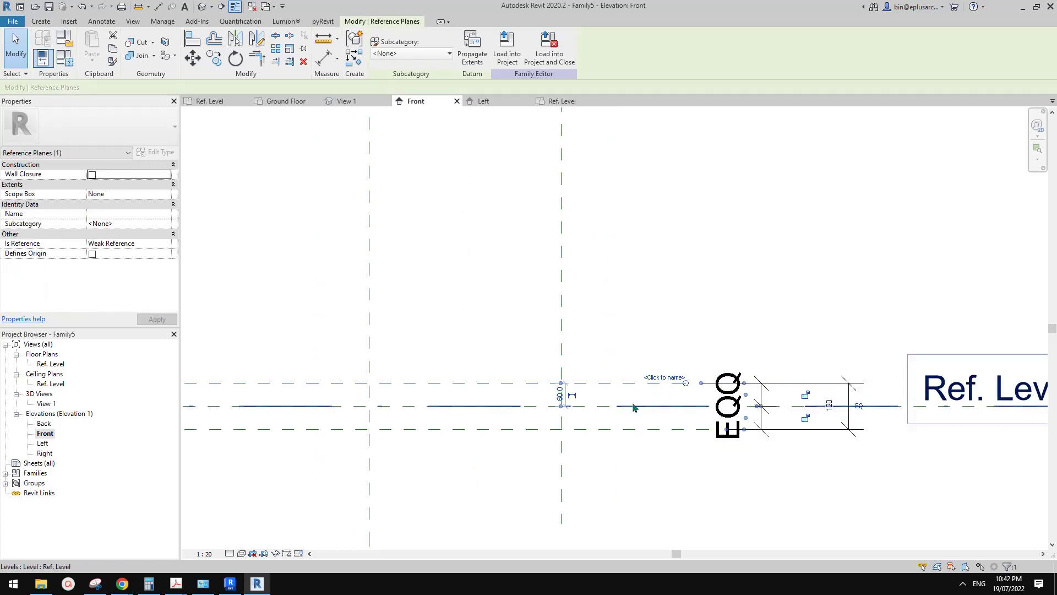
left_click(561, 402)
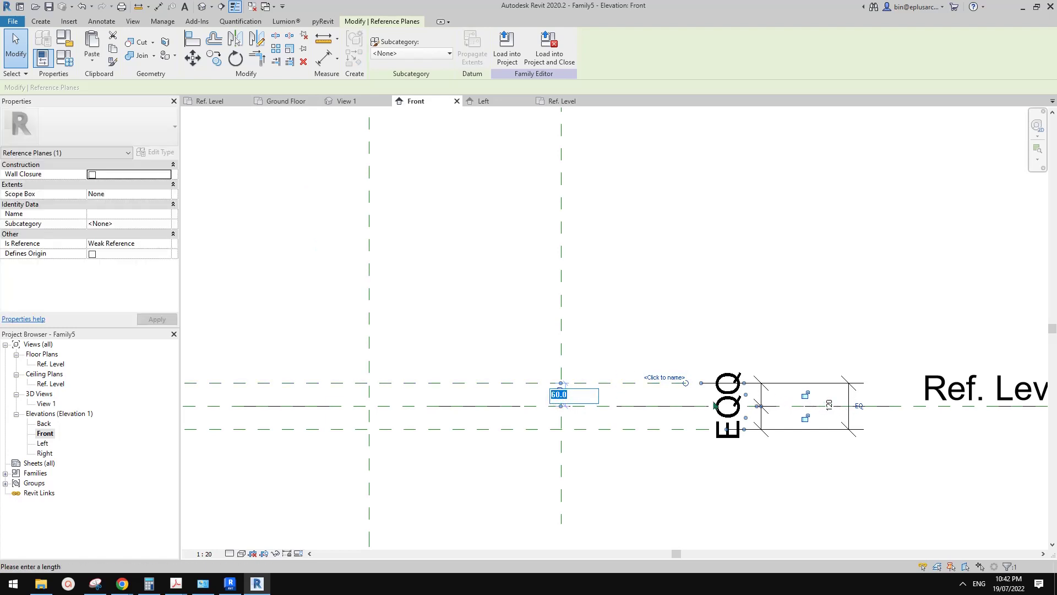
middle_click_drag(602, 416, 610, 422)
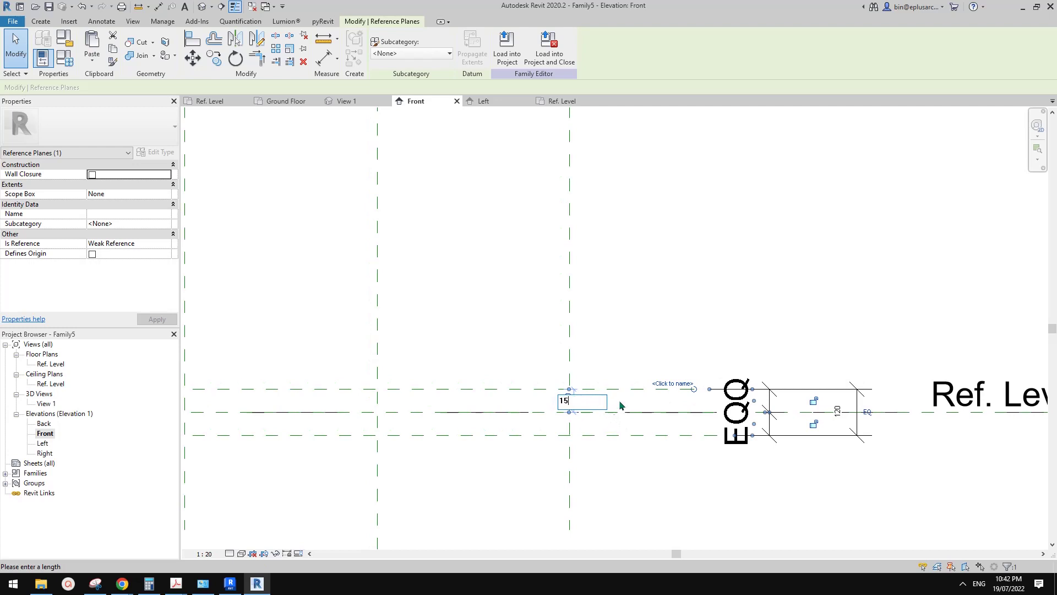
key("Return")
left_click(625, 347)
- Check the upper reference plane's distance from Ref. Level and the overall dimension between the outer planes in the Front elevation
scroll(788, 412, "up", 2)
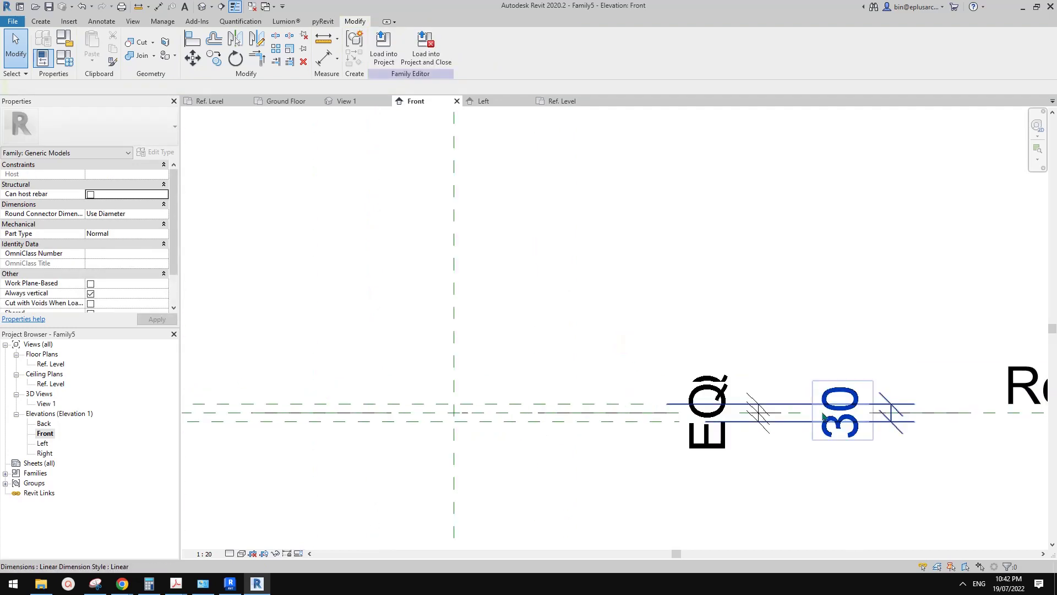
left_click(609, 404)
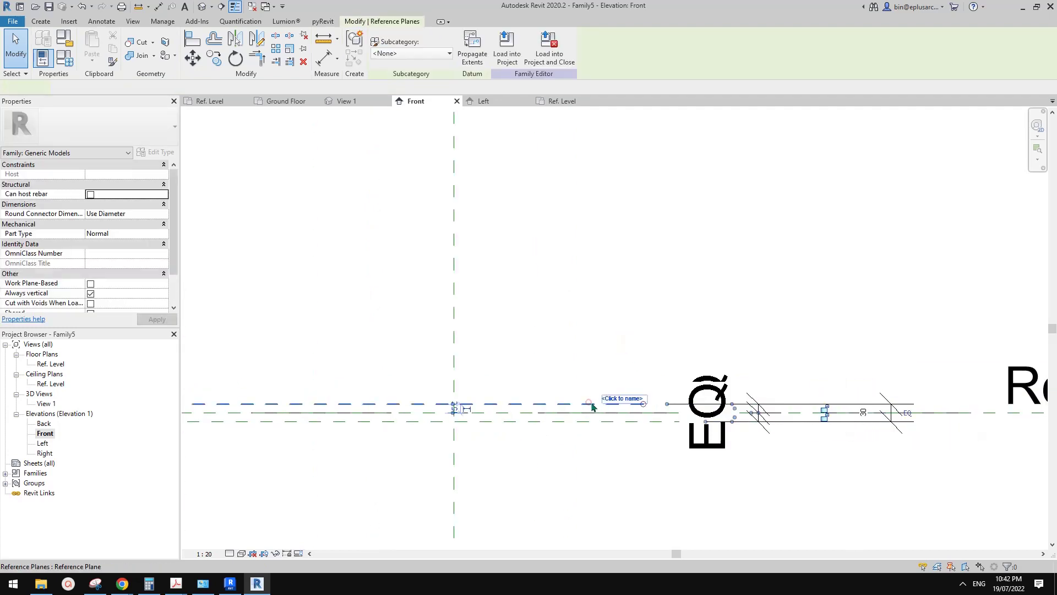
scroll(455, 413, "up", 2)
left_click(457, 409)
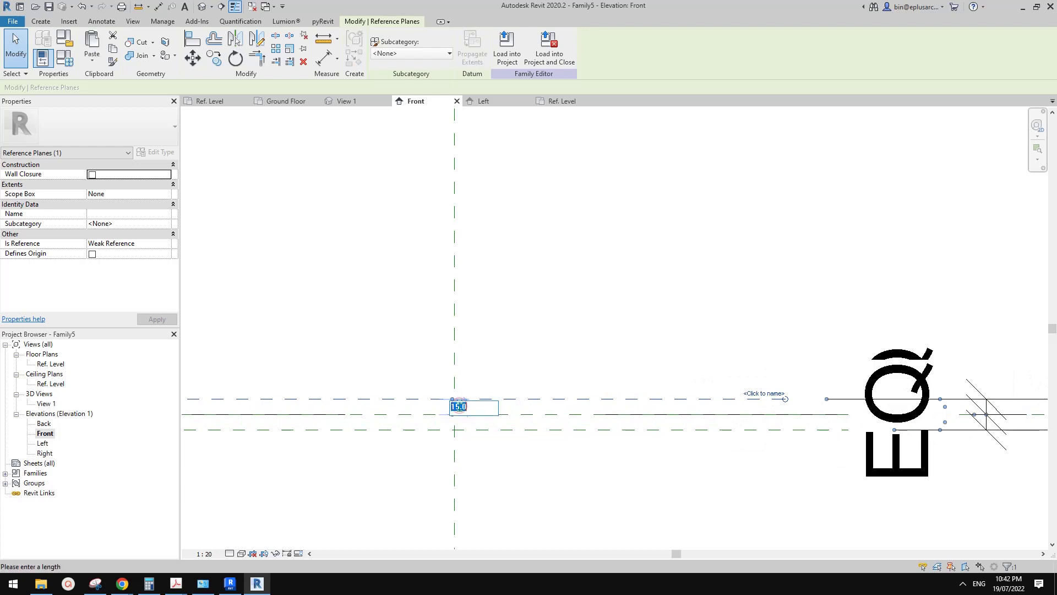
scroll(462, 412, "down", 1)
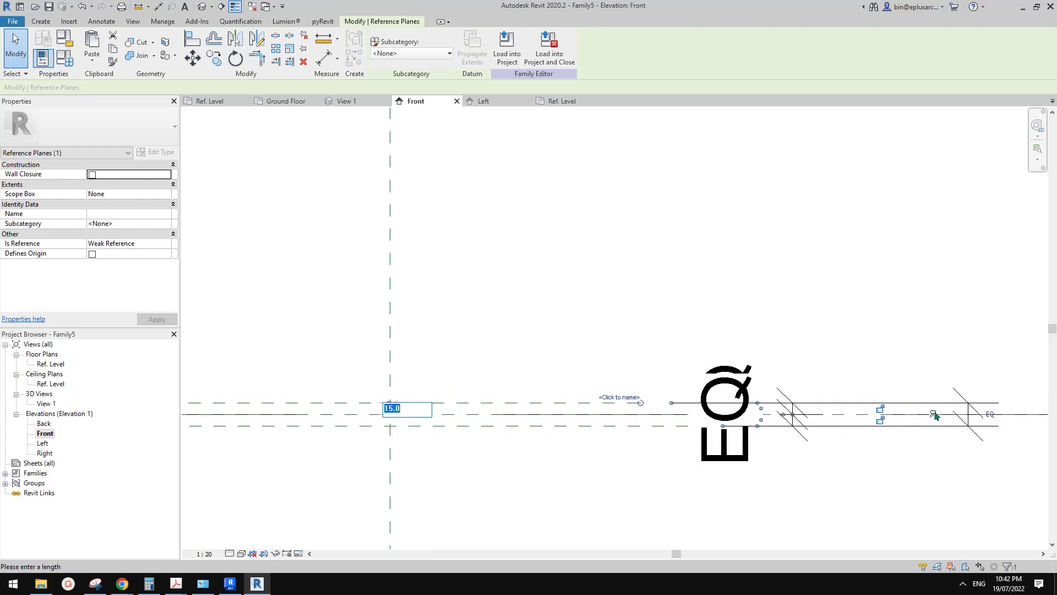
left_click(625, 472)
left_click(570, 403)
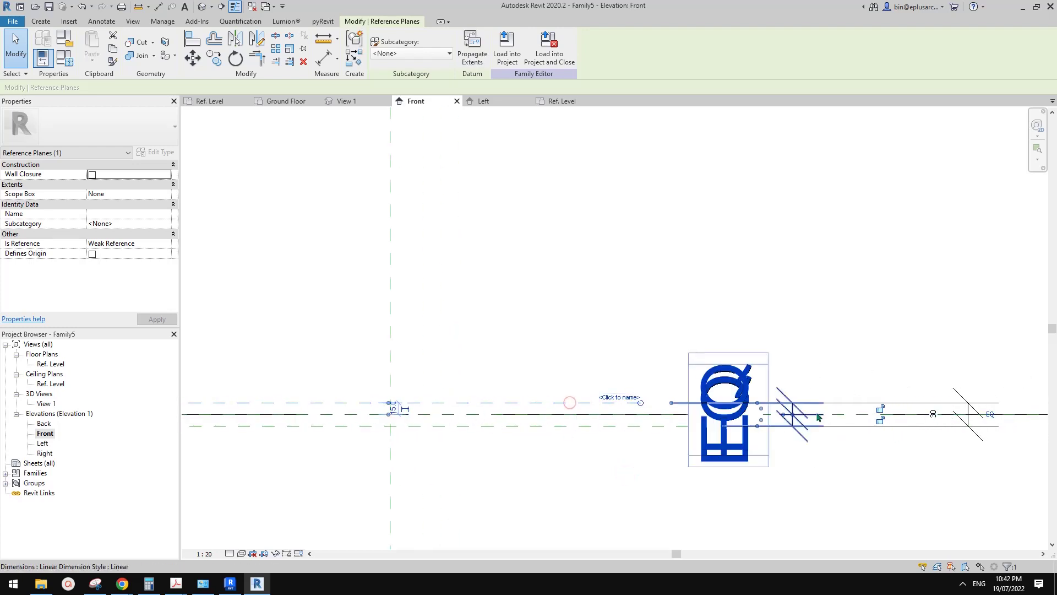
left_click(935, 417)
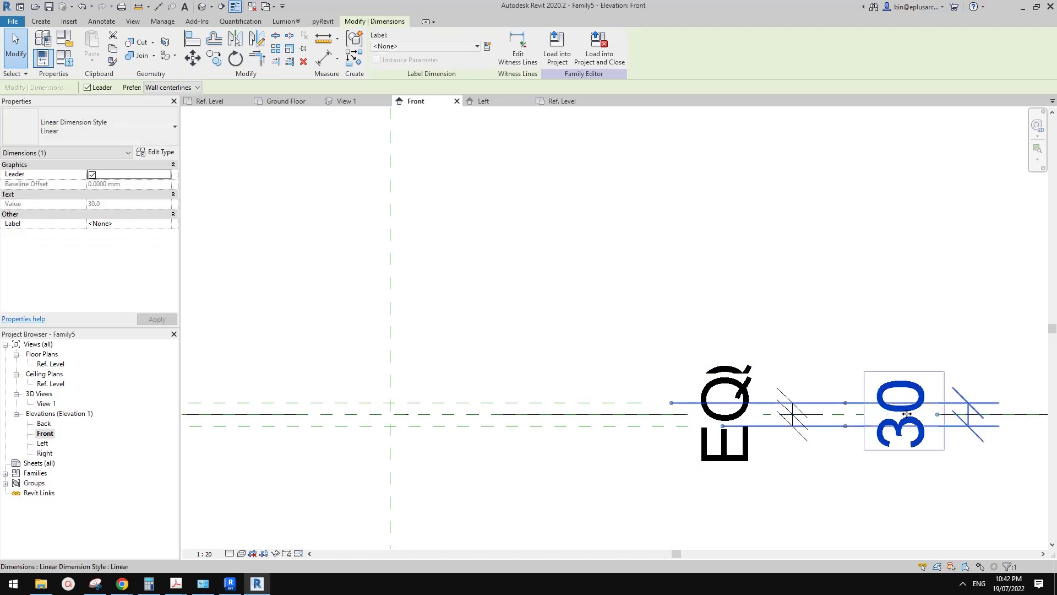
left_click(397, 403)
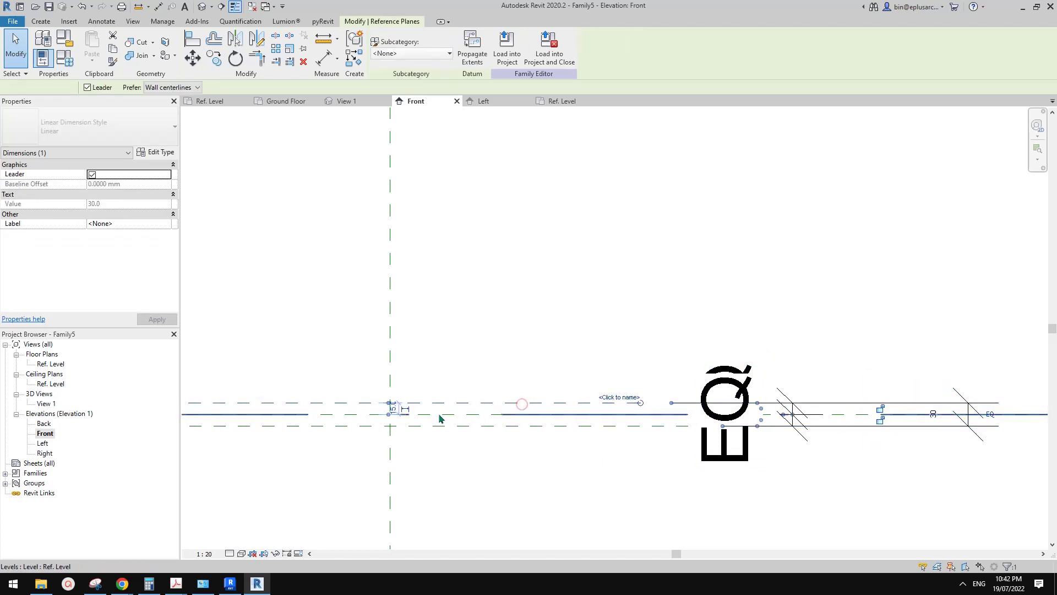
scroll(404, 413, "up", 2)
left_click(400, 409)
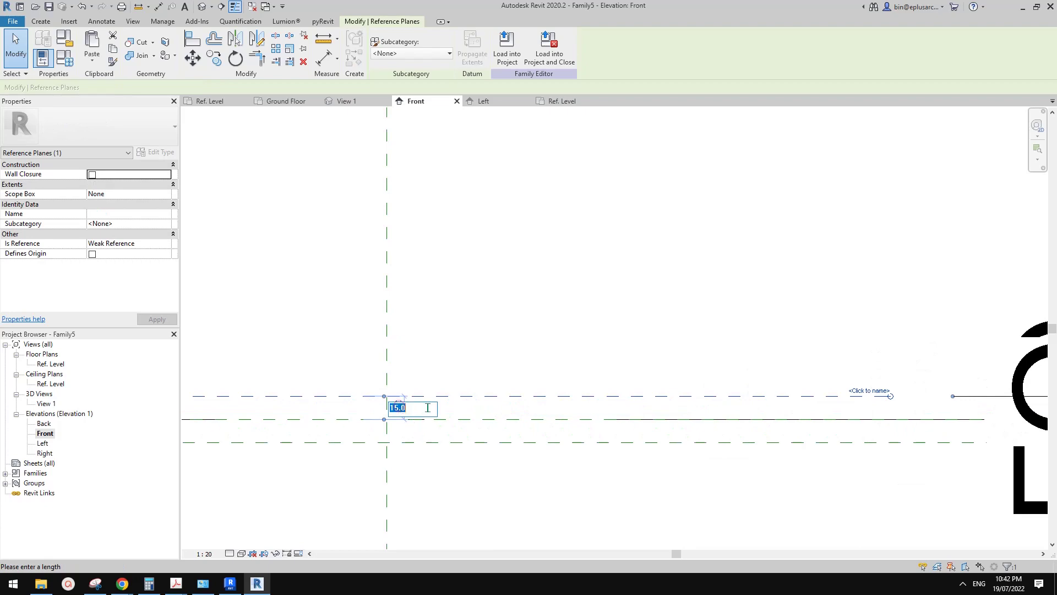
left_click(511, 464)
scroll(571, 470, "down", 1)
middle_click_drag(572, 470, 519, 484)
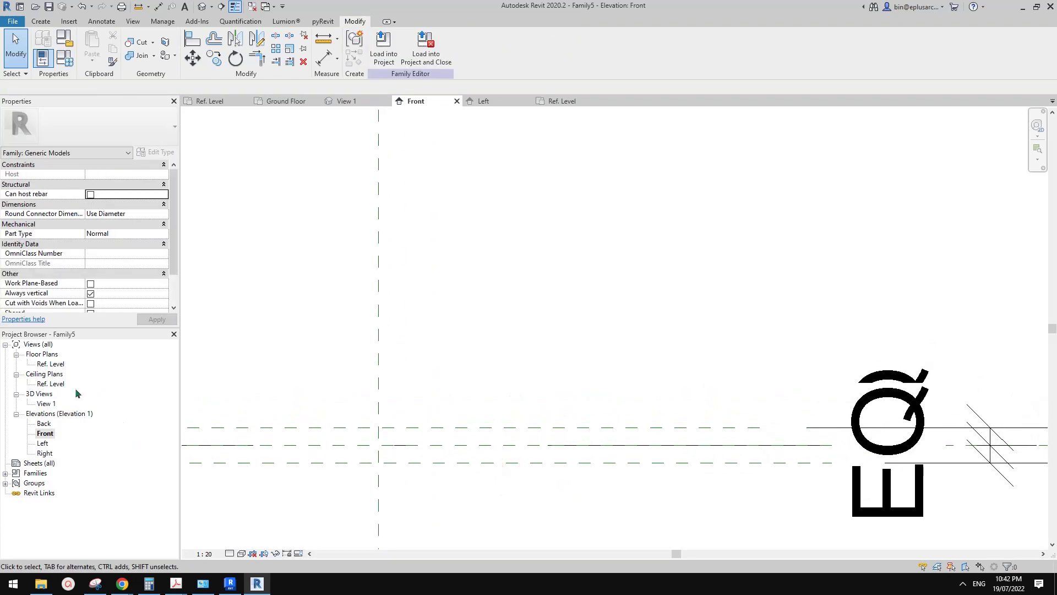
- In the Ref. Level floor plan, set the upper horizontal reference plane's distance from the centre plane to 15 mm
double_click(50, 365)
scroll(672, 359, "up", 1)
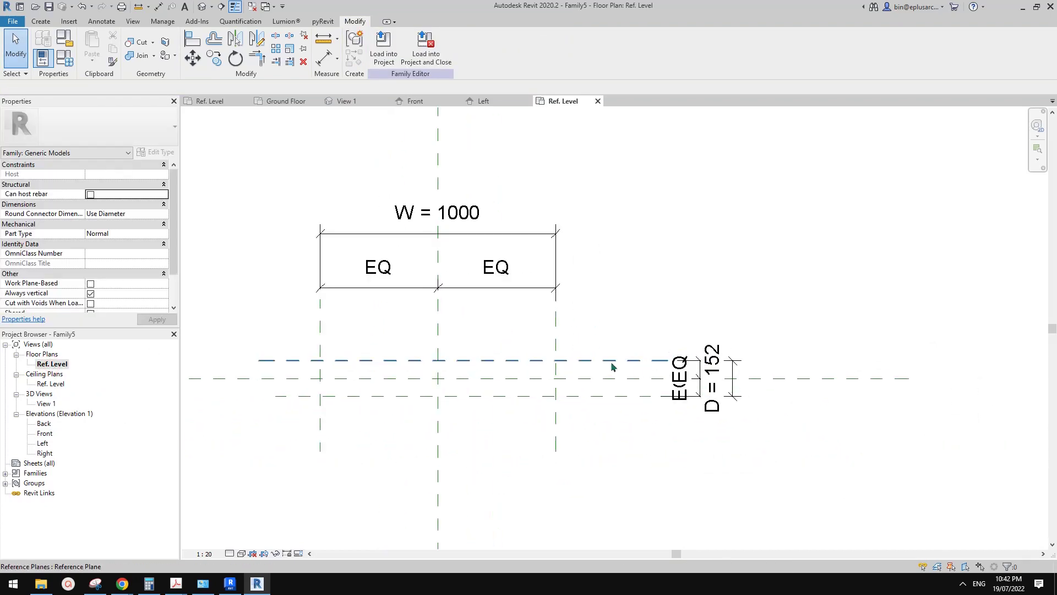
scroll(677, 364, "up", 1)
left_click(554, 360)
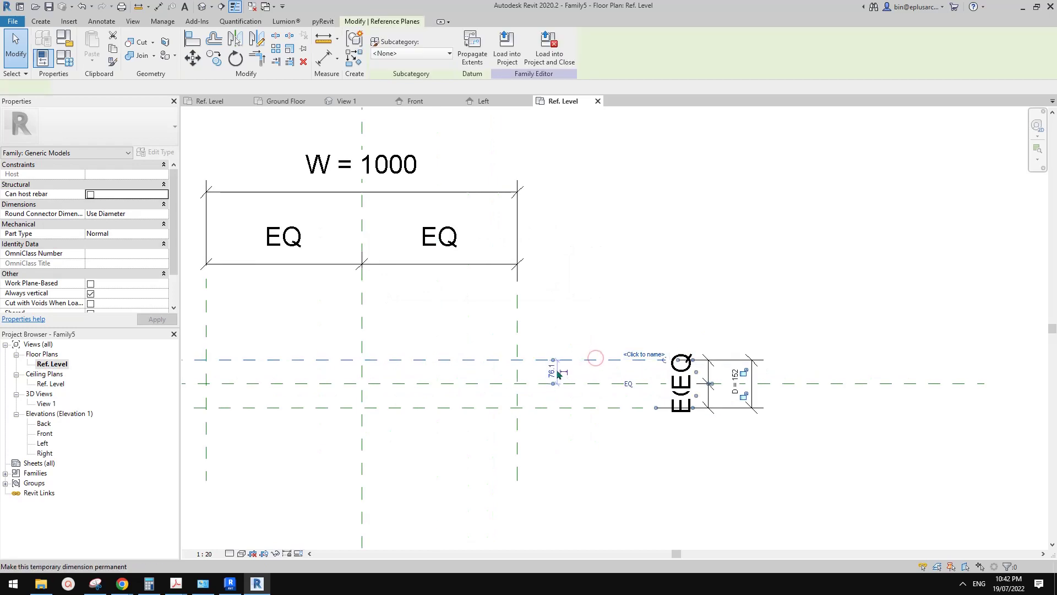
left_click(553, 368)
type("15")
left_click(605, 337)
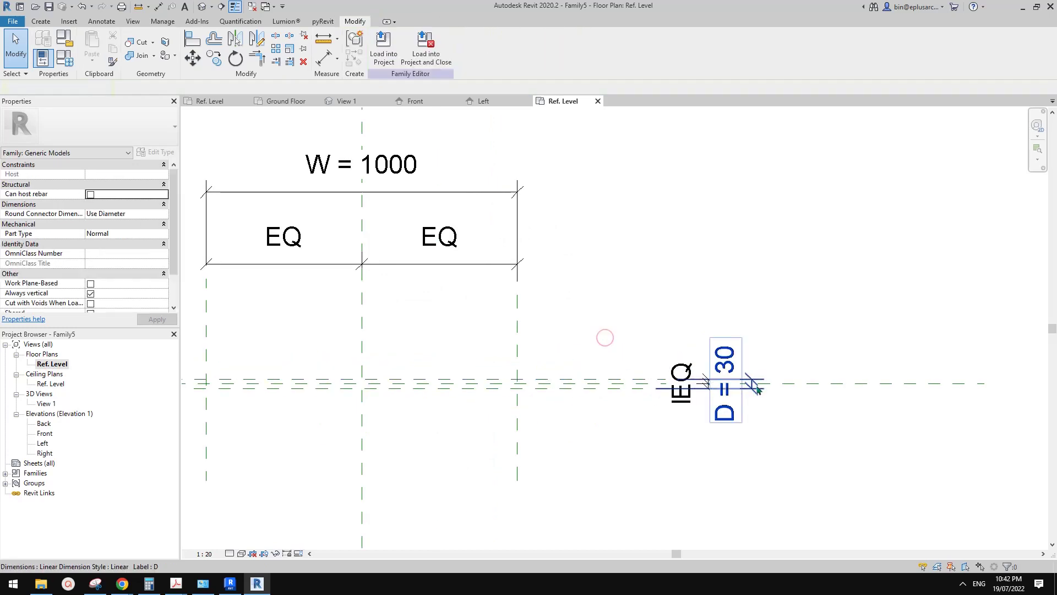
scroll(740, 385, "down", 1)
middle_click_drag(610, 405, 727, 401)
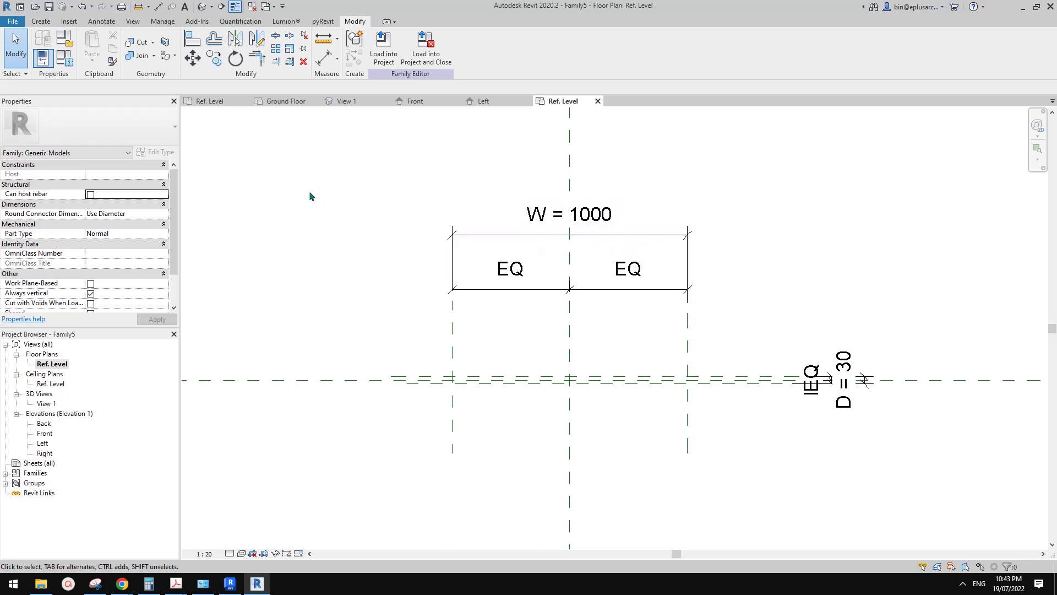
middle_click_drag(620, 297, 615, 299)
scroll(615, 303, "up", 1)
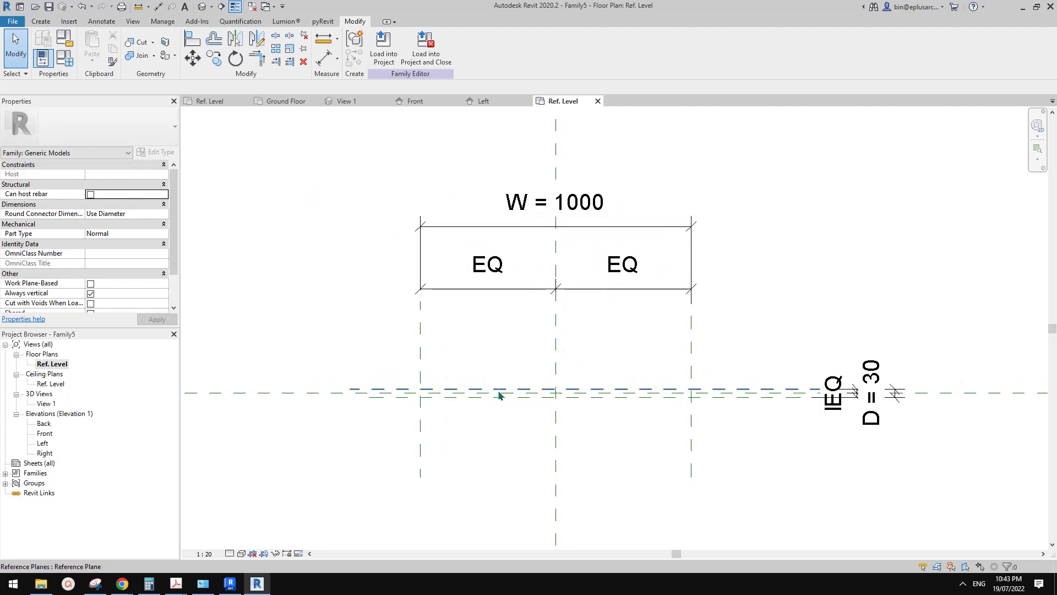
middle_click_drag(449, 342, 478, 344)
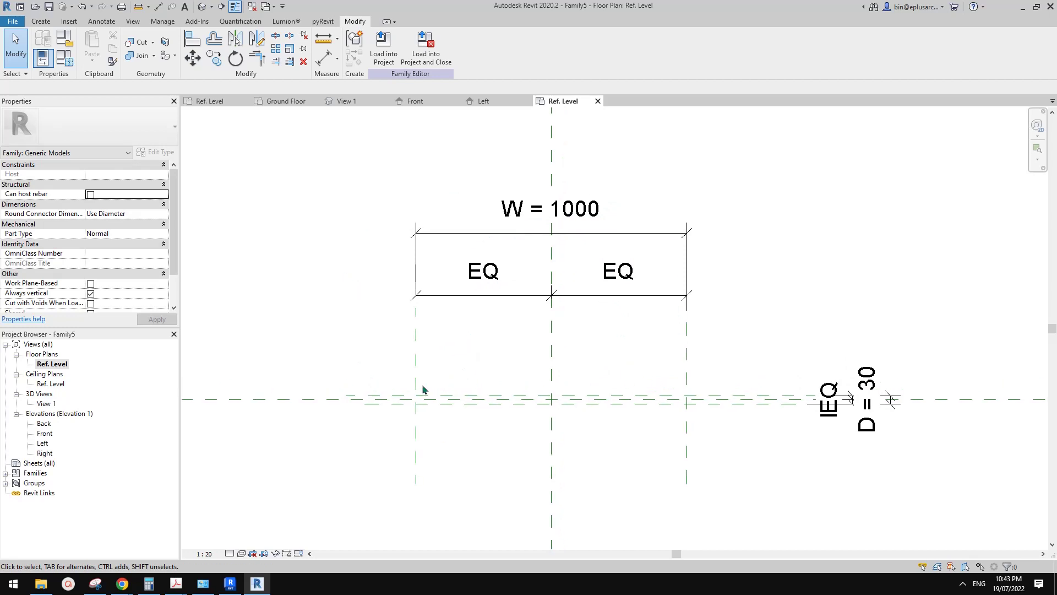
middle_click_drag(460, 392, 458, 397)
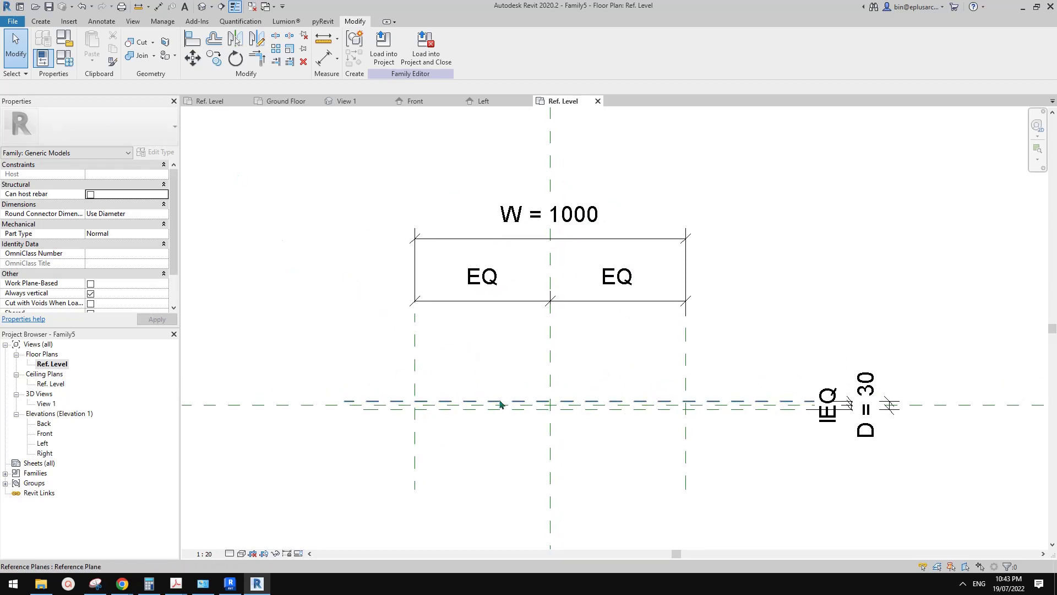
- In the Left elevation, create a 30 x 30 mm extrusion with its rectangular profile locked to the four reference planes surrounding the centre intersection
double_click(43, 443)
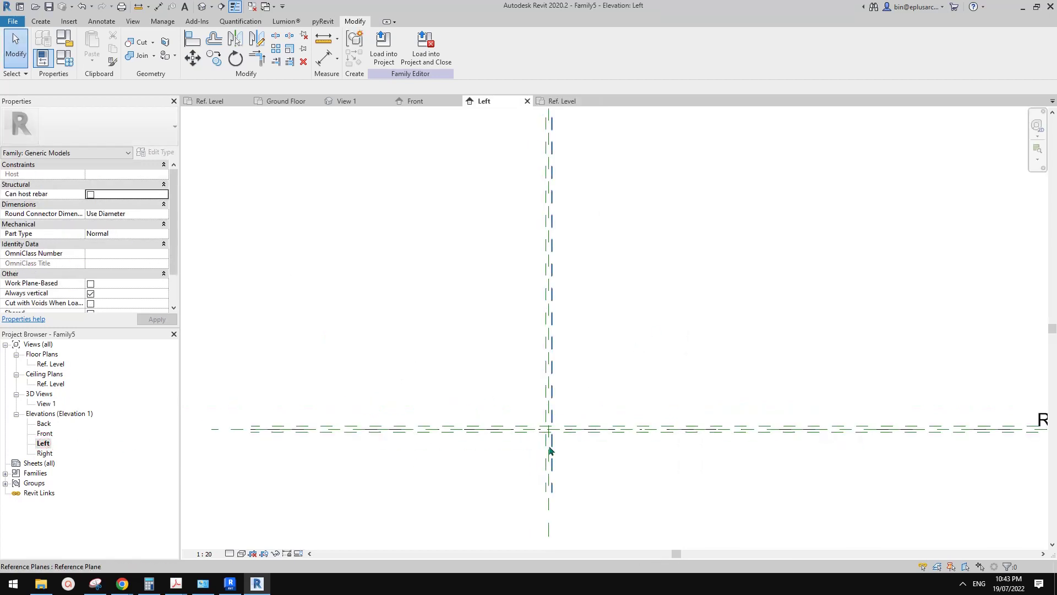
left_click(42, 20)
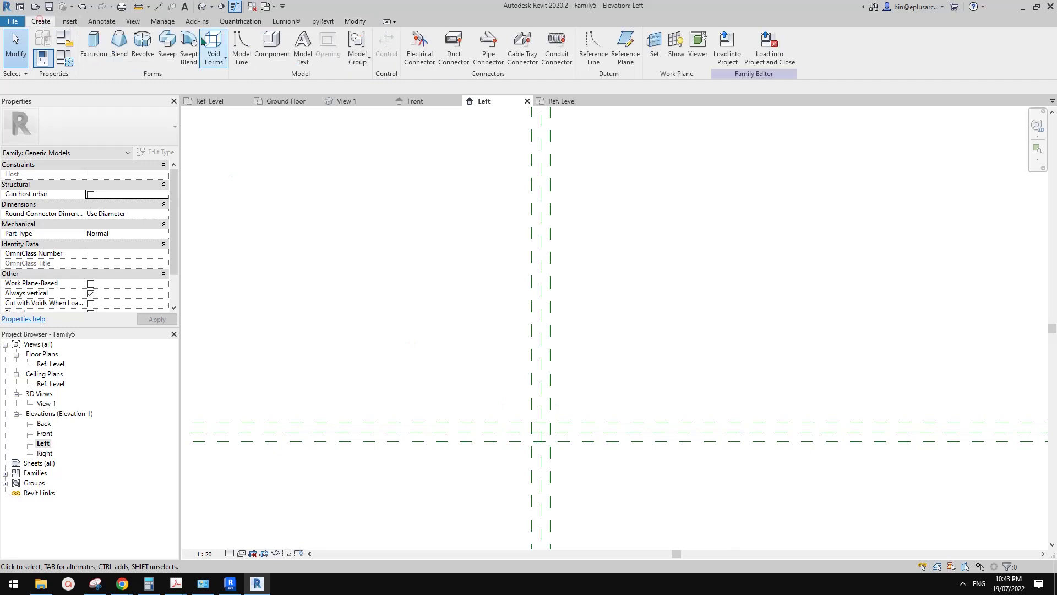
left_click(94, 47)
left_click(413, 36)
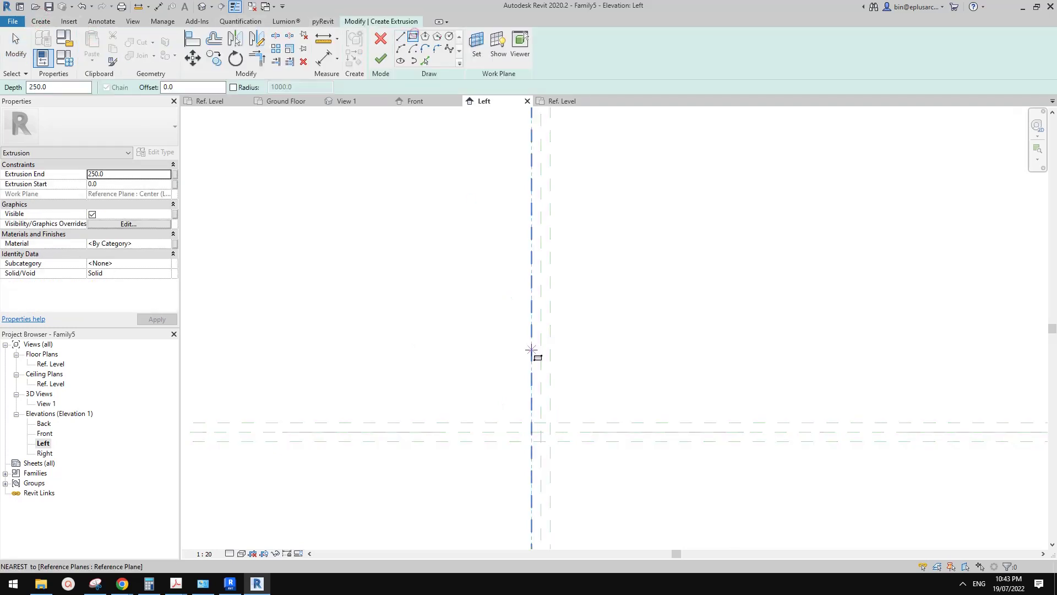
scroll(537, 429, "up", 2)
left_click(527, 420)
left_click(557, 448)
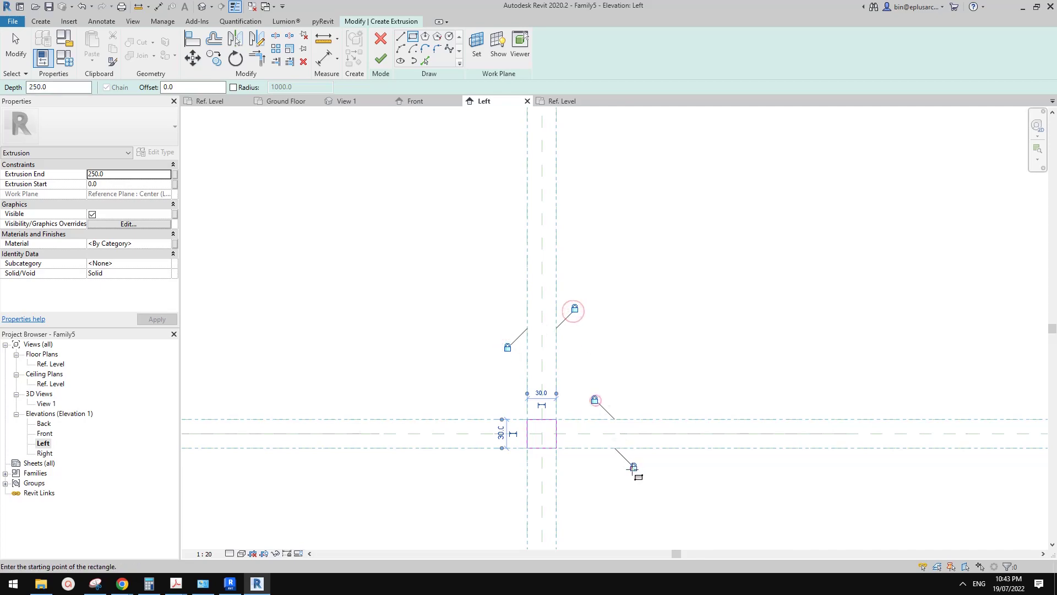
left_click(381, 59)
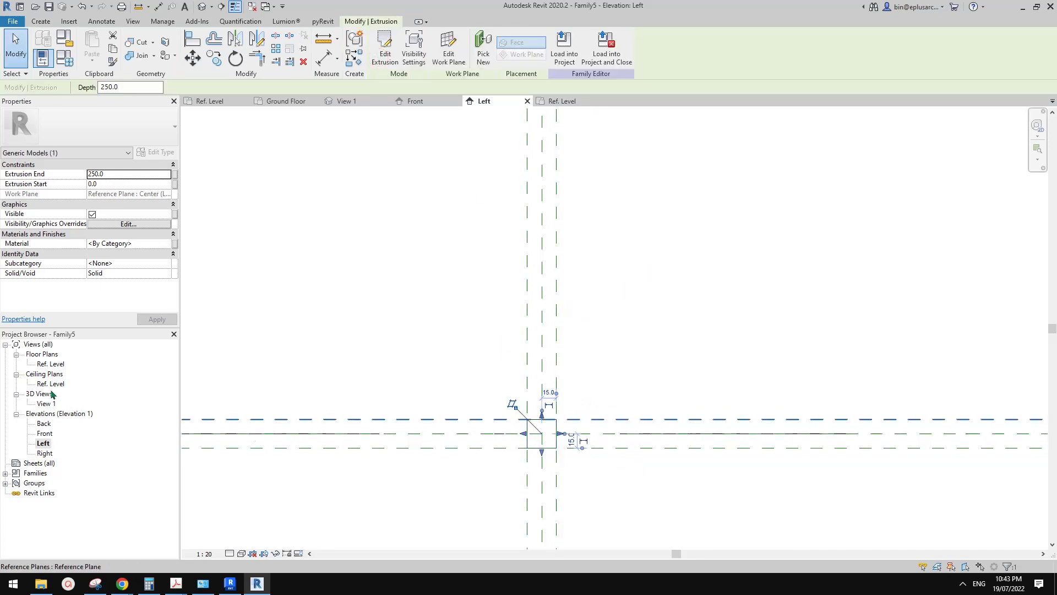
- In the Ref. Level floor plan, stretch both ends of the extrusion to the outer reference planes of the W dimension
double_click(49, 364)
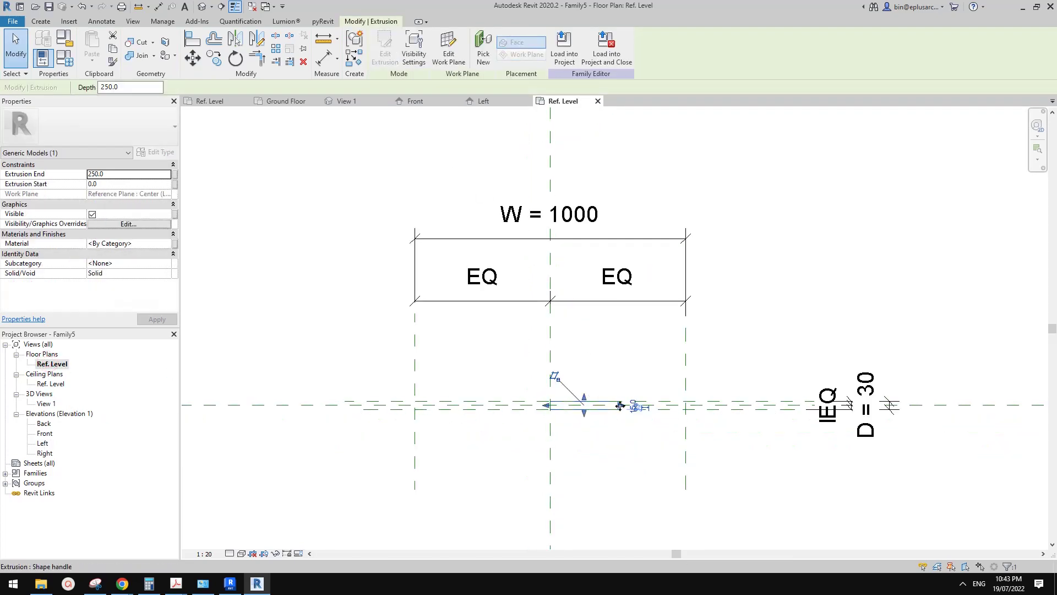
left_click_drag(619, 406, 695, 409)
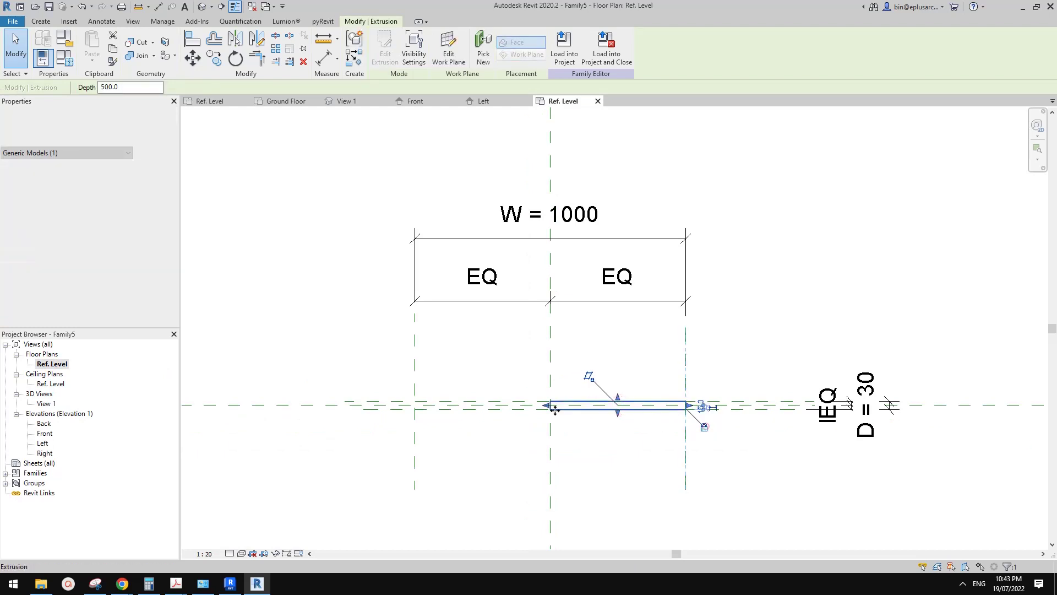
left_click_drag(553, 407, 415, 406)
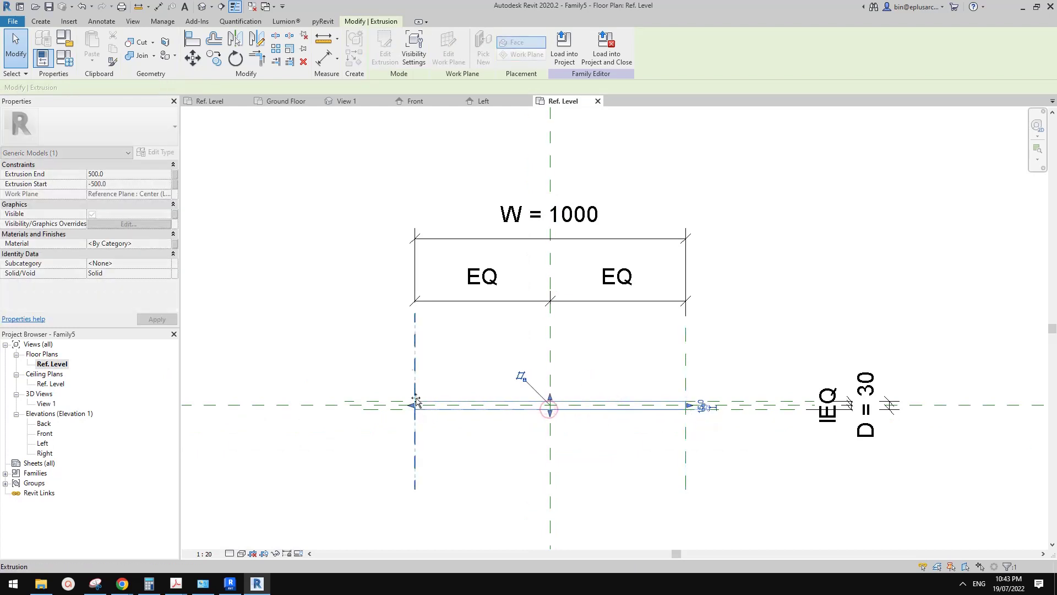
left_click(508, 379)
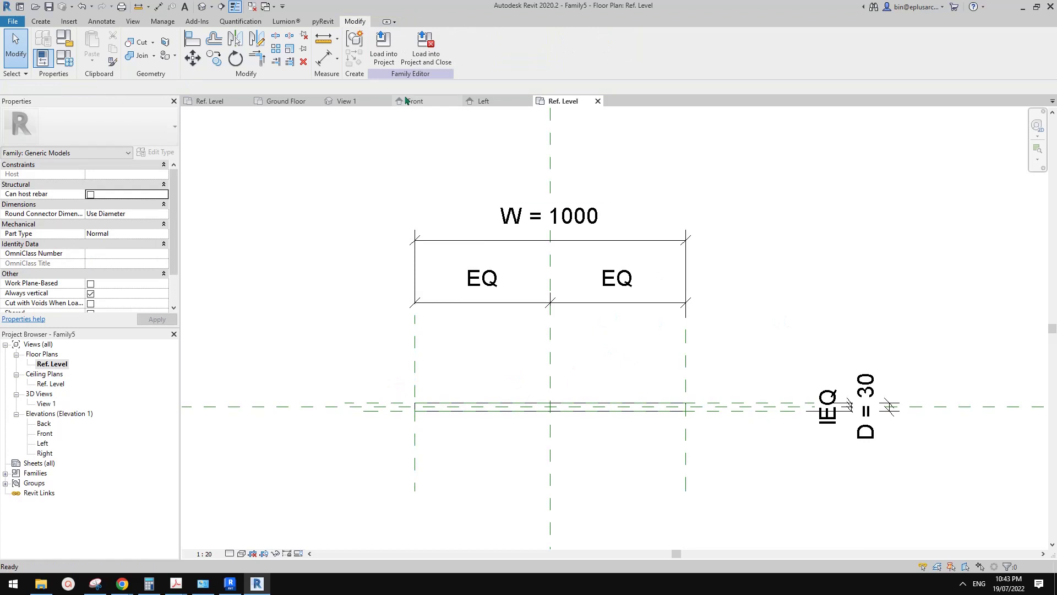
- Load the bar family into Family4 only, excluding Project1
left_click(385, 45)
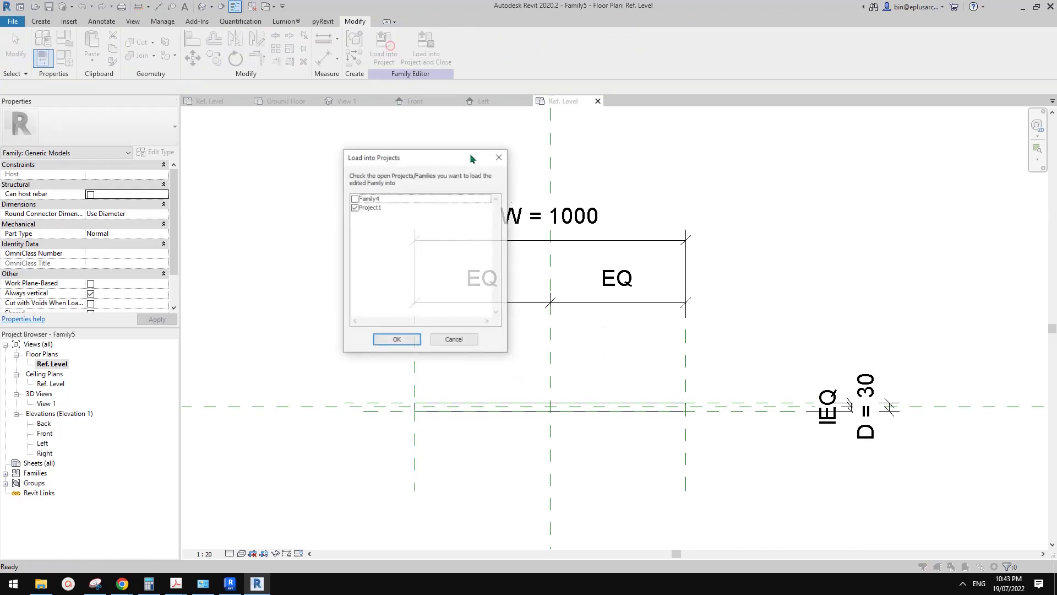
left_click(355, 207)
left_click(354, 198)
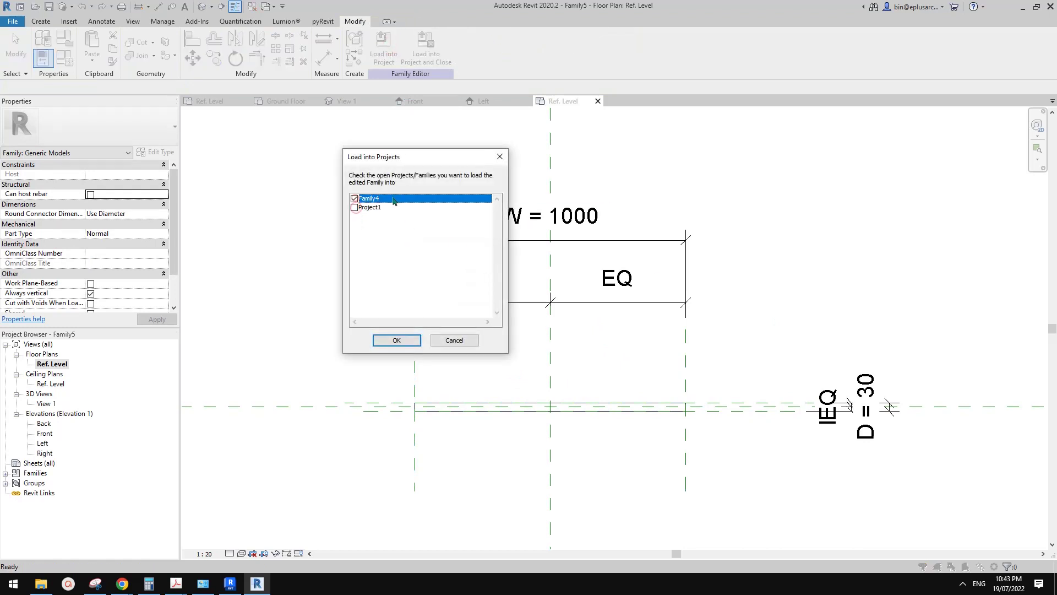
left_click(399, 336)
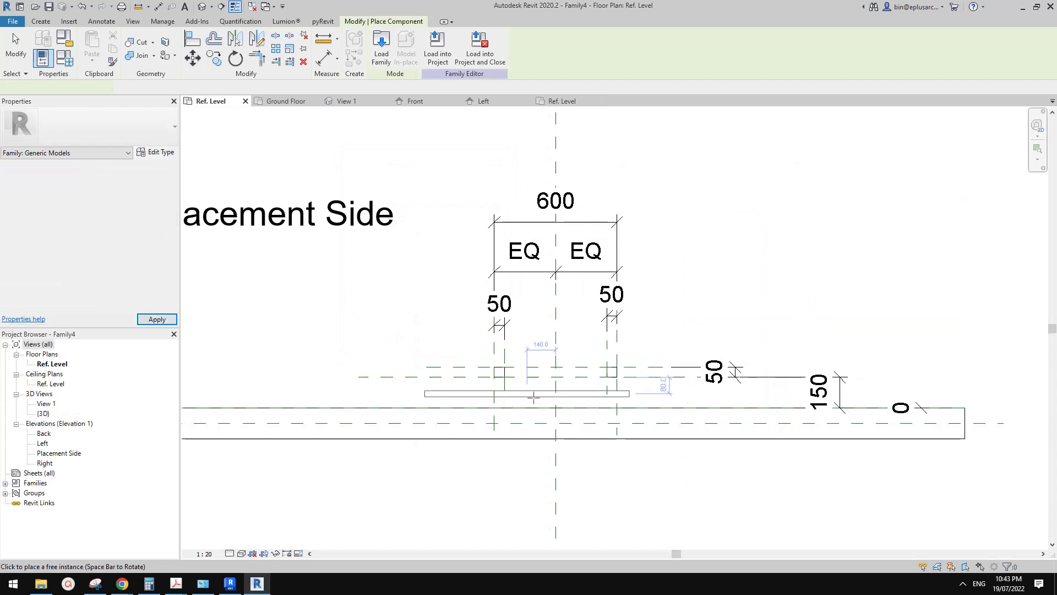
- Place one instance of the loaded bar family beside the two ladder rails, on the side away from the wall, and end placement
scroll(513, 391, "up", 1)
middle_click_drag(560, 401, 550, 331)
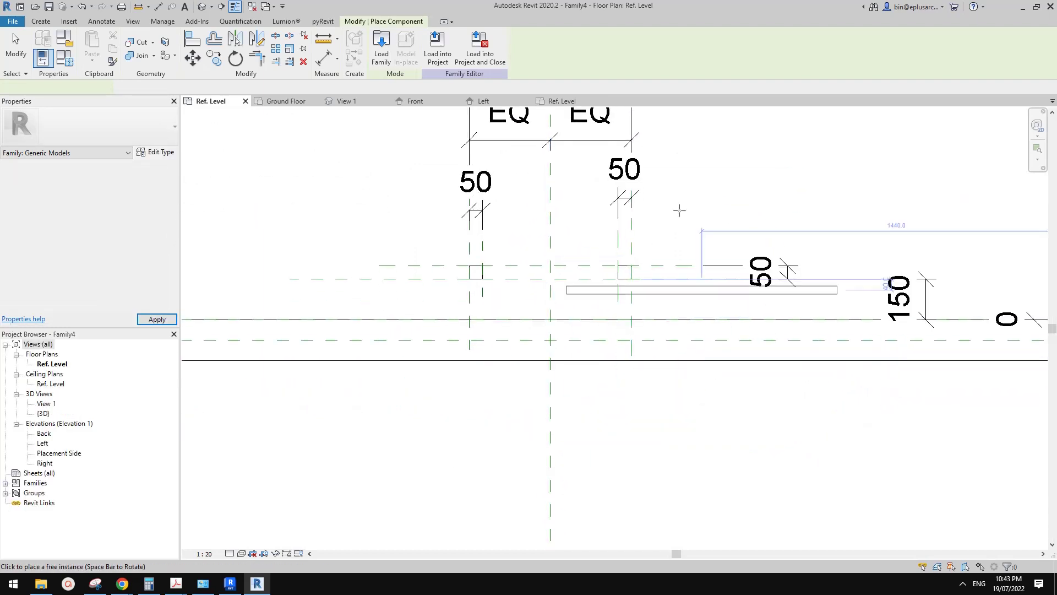
middle_click_drag(618, 273, 594, 361)
left_click(549, 270)
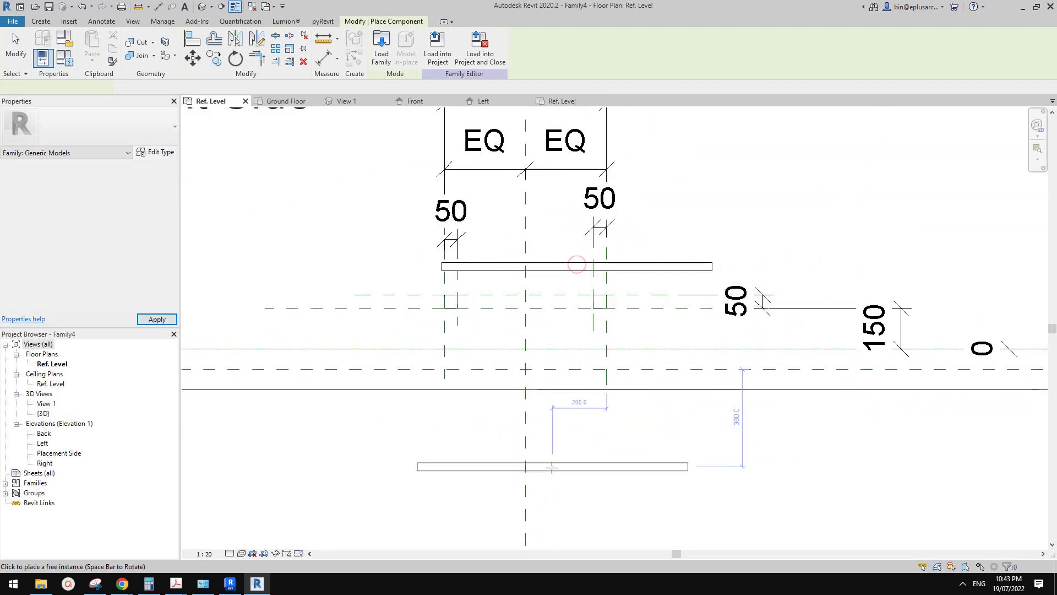
key("Escape")
- Review the D and W type parameters of the placed Family5 bar against the ladder rails, and close the type properties without changes
scroll(585, 342, "up", 1)
middle_click_drag(579, 274, 593, 286)
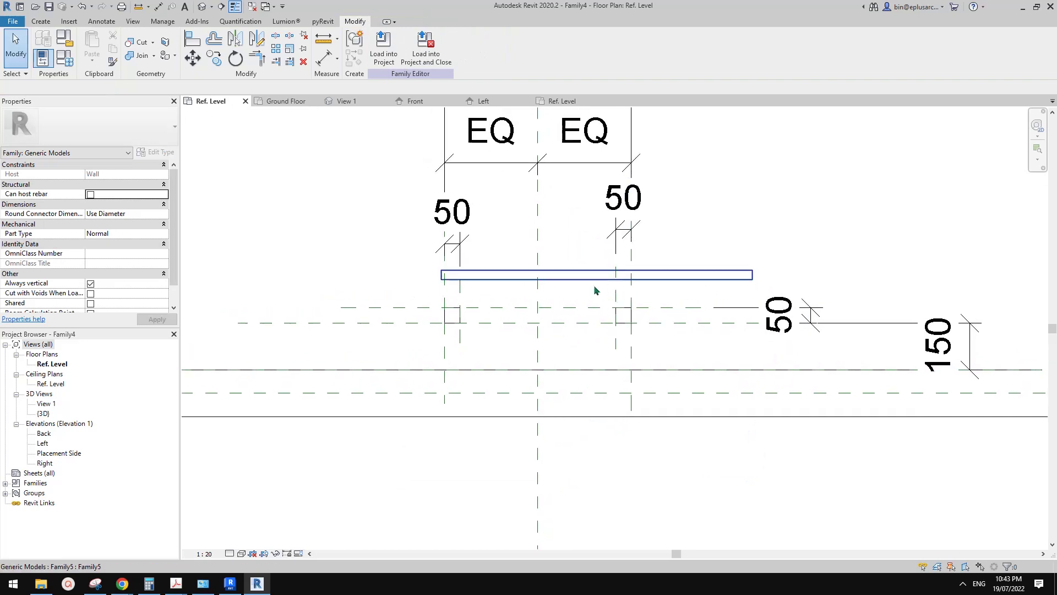
left_click(621, 278)
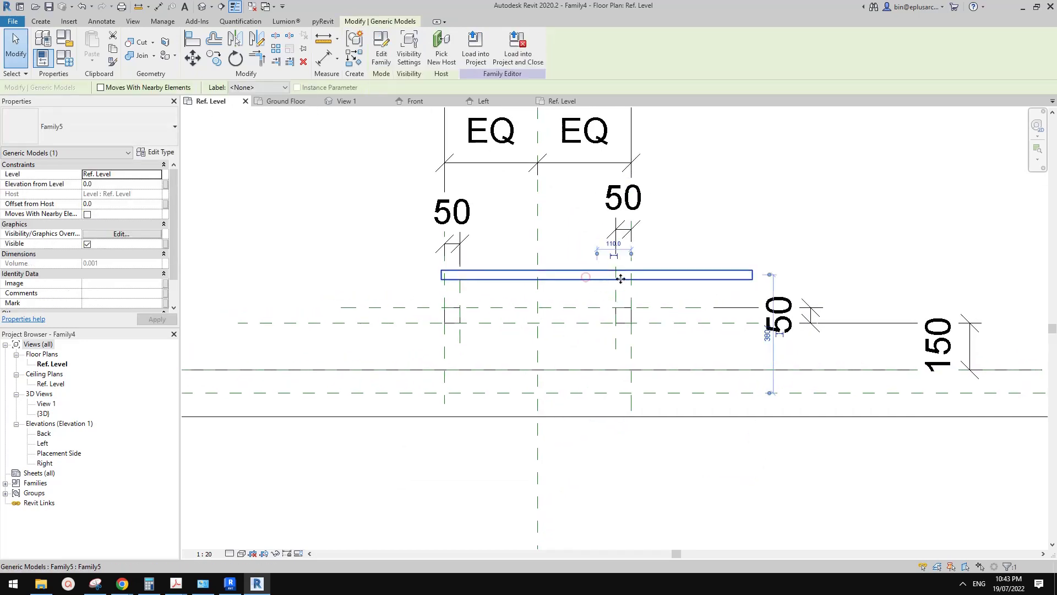
left_click(152, 152)
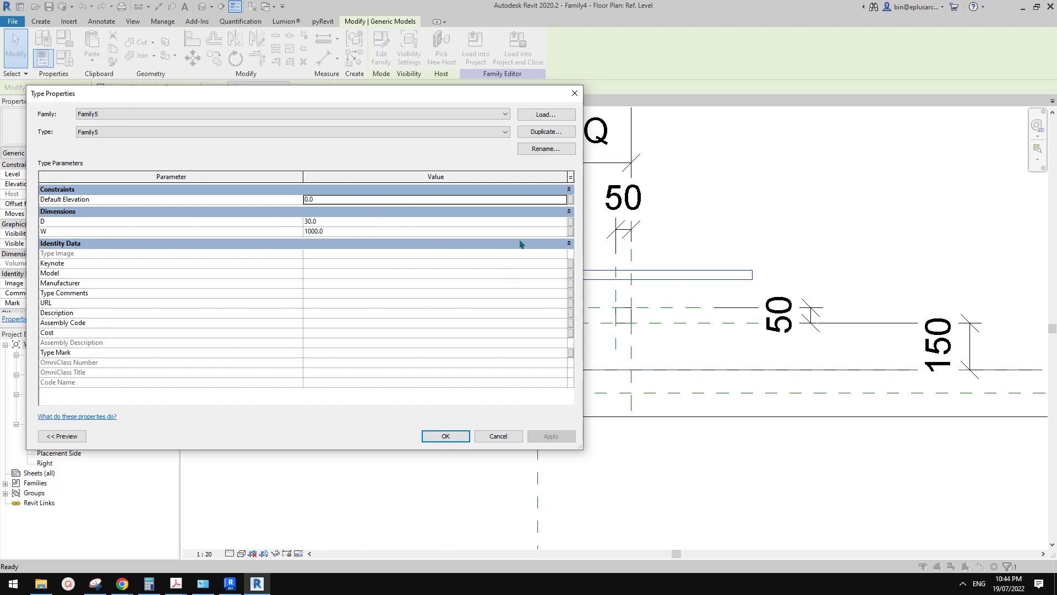
left_click(538, 231)
mouse_move(446, 95)
left_mouse_down()
mouse_move(812, 124)
mouse_move(842, 224)
mouse_move(727, 454)
left_mouse_up()
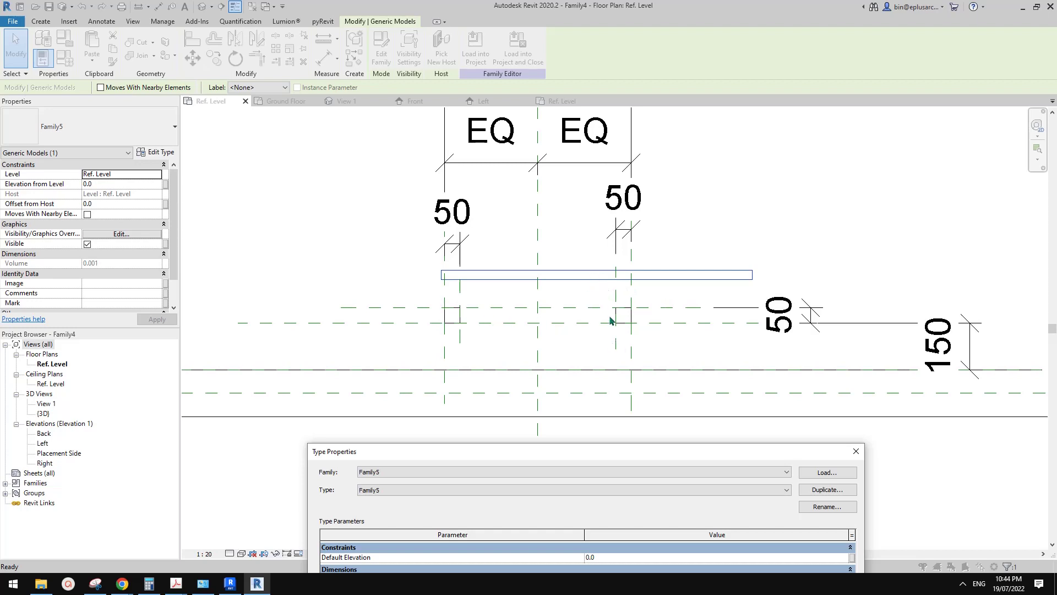
left_click(857, 452)
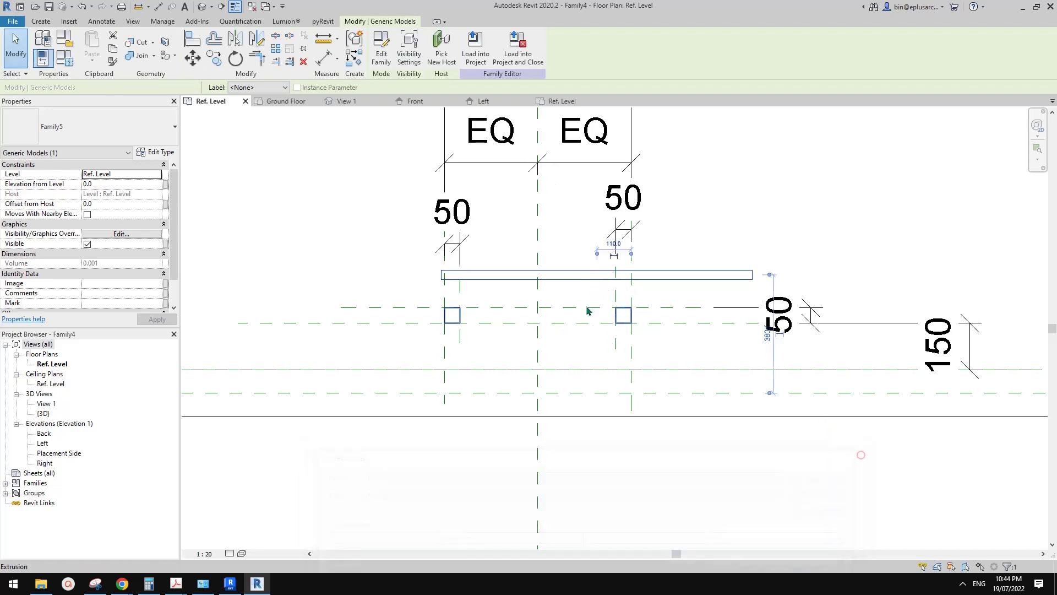
- Label the overall 600 dimension between the outer rail reference planes with a new type parameter named W
scroll(523, 341, "down", 3)
scroll(462, 197, "up", 1)
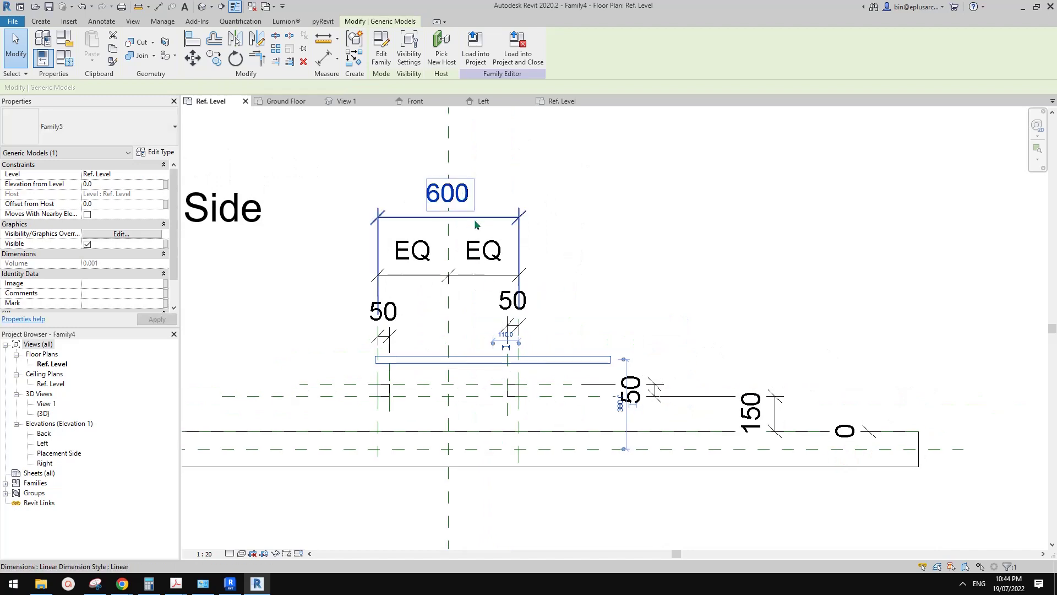
middle_click_drag(493, 234, 520, 244)
left_click(508, 230)
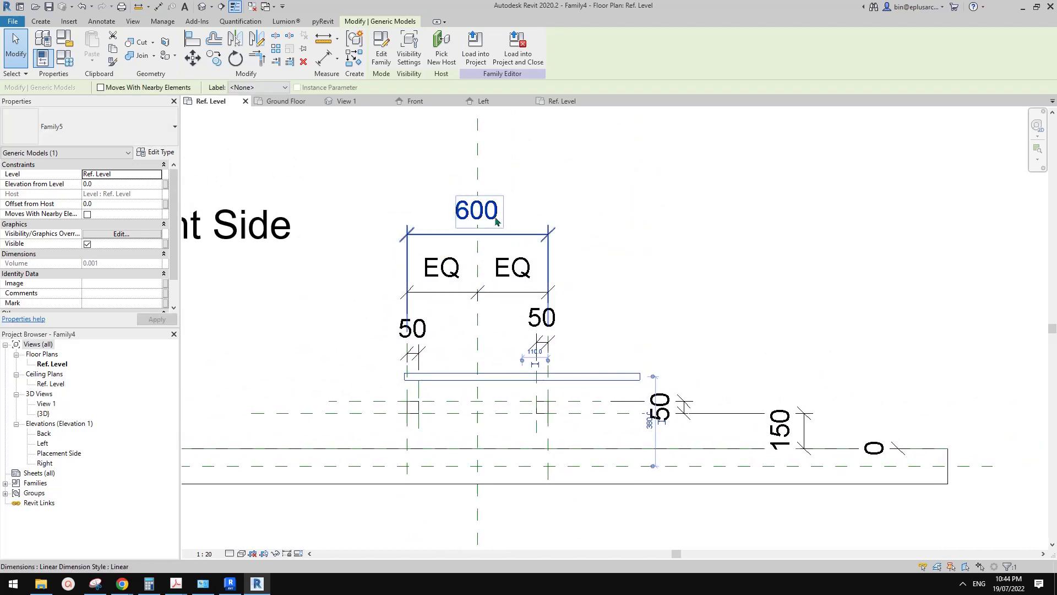
left_click(490, 46)
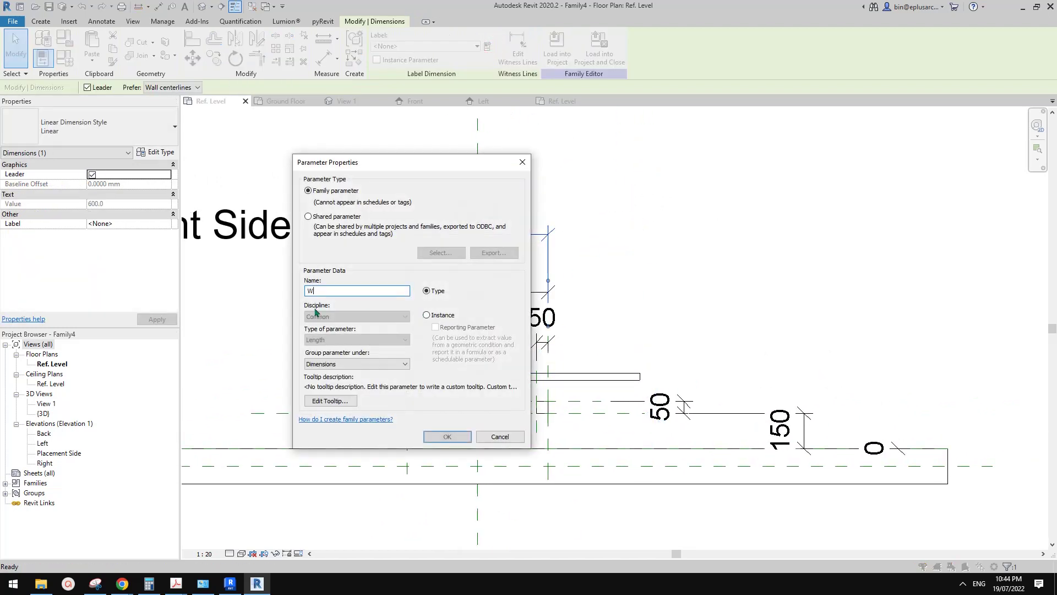
type("W")
left_click(447, 436)
middle_click_drag(491, 413, 474, 389)
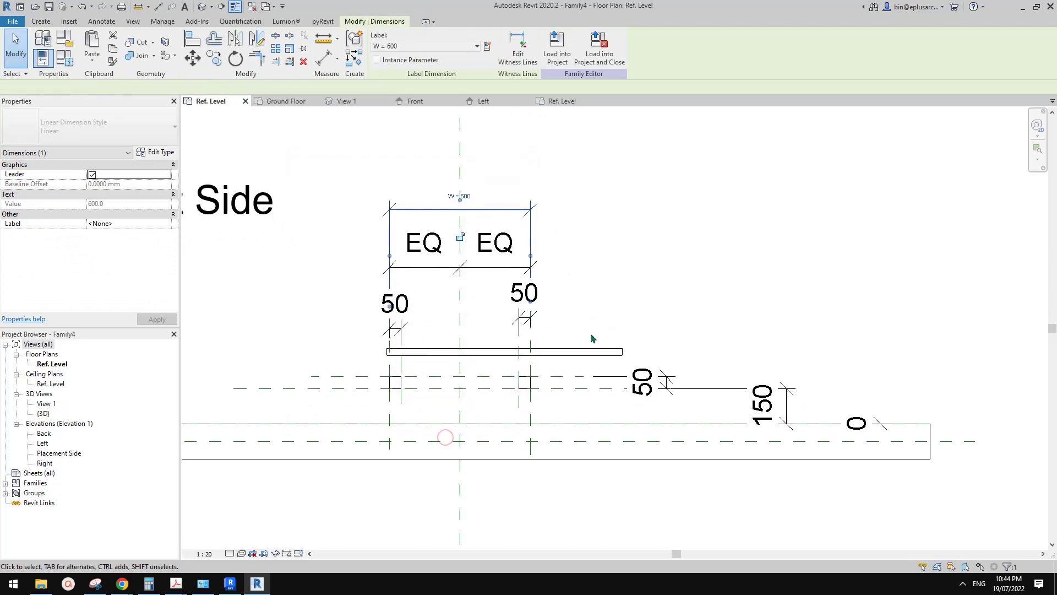
- Associate the nested Family5 bar's W type parameter with a new family type parameter named W1
left_click(607, 353)
double_click(606, 353)
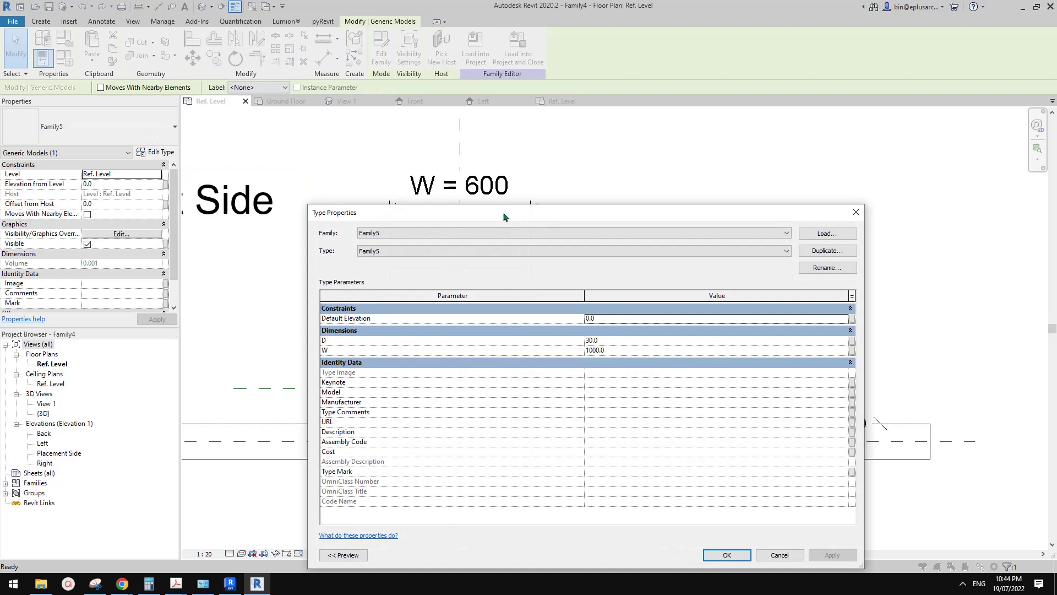
left_click_drag(503, 211, 839, 202)
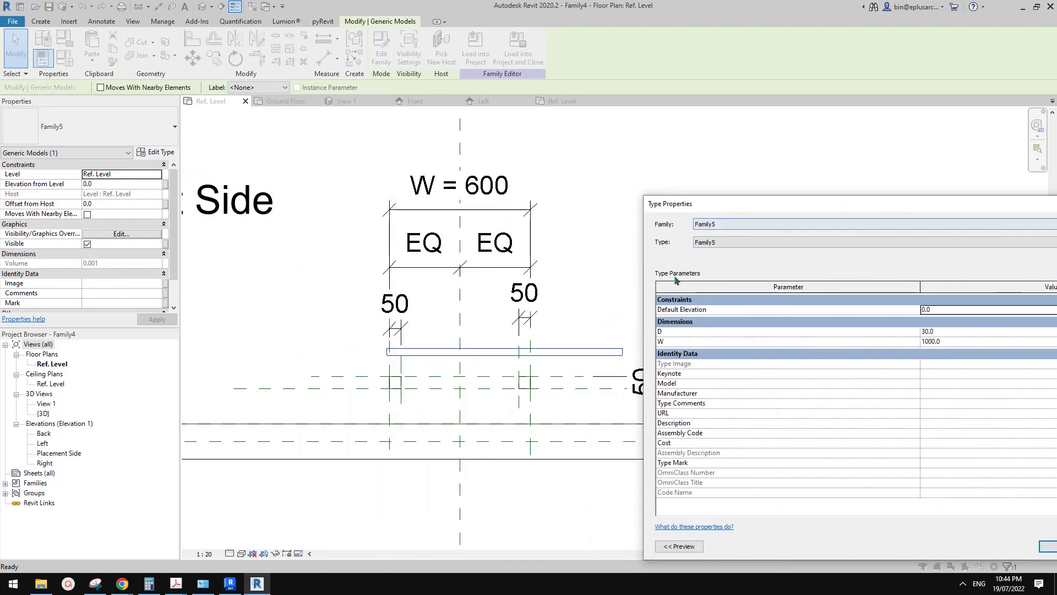
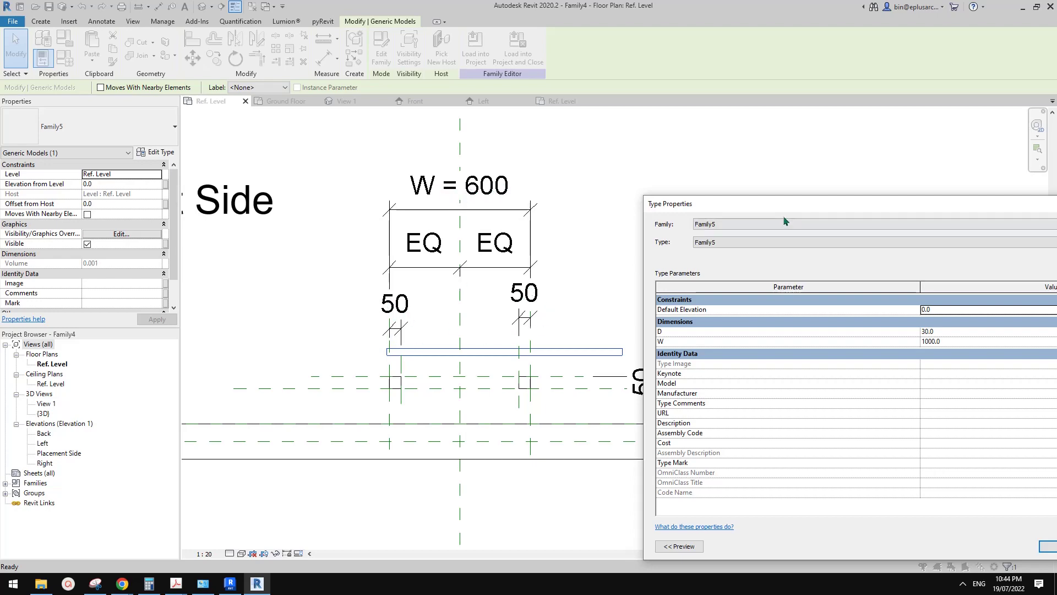
left_click_drag(768, 203, 422, 165)
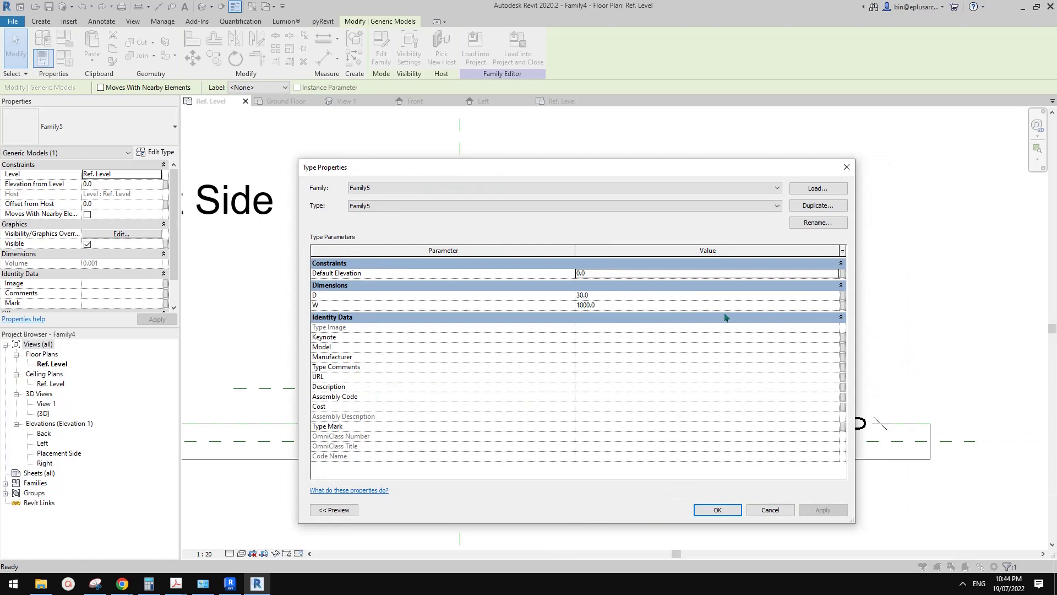
left_click(842, 304)
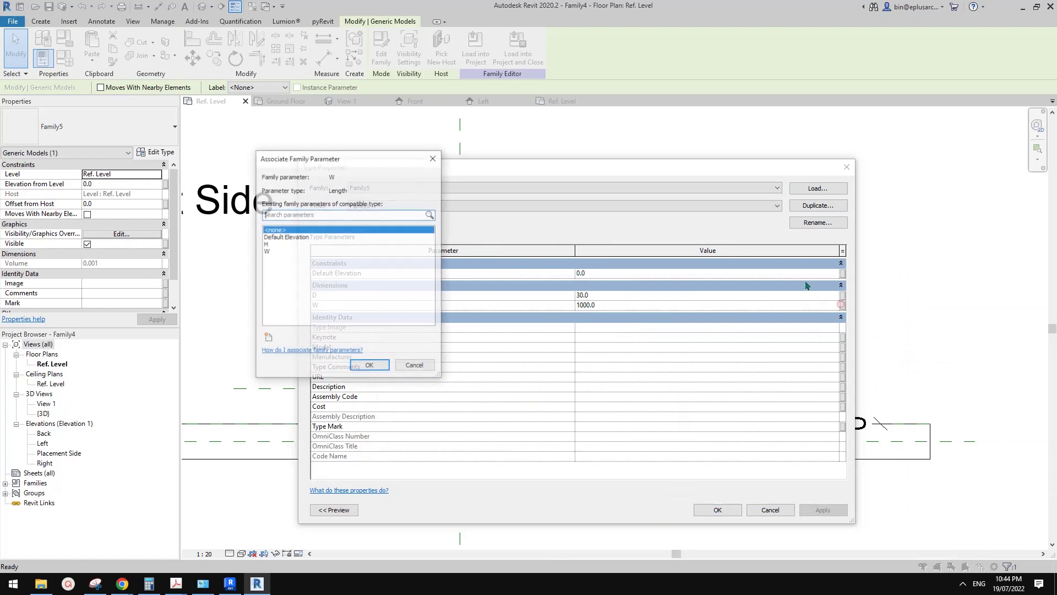
left_click(268, 337)
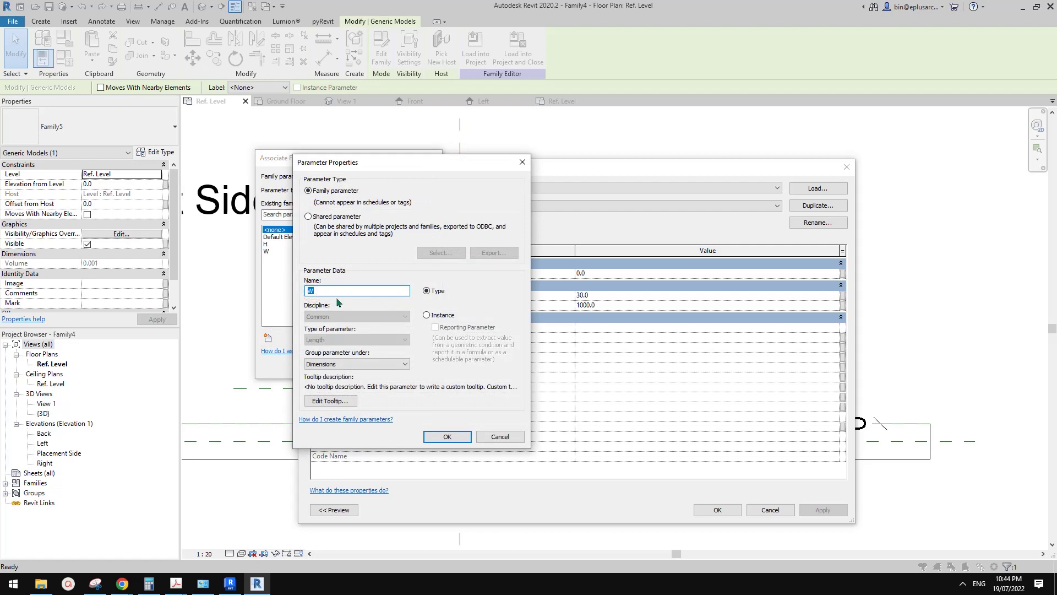
left_click(447, 436)
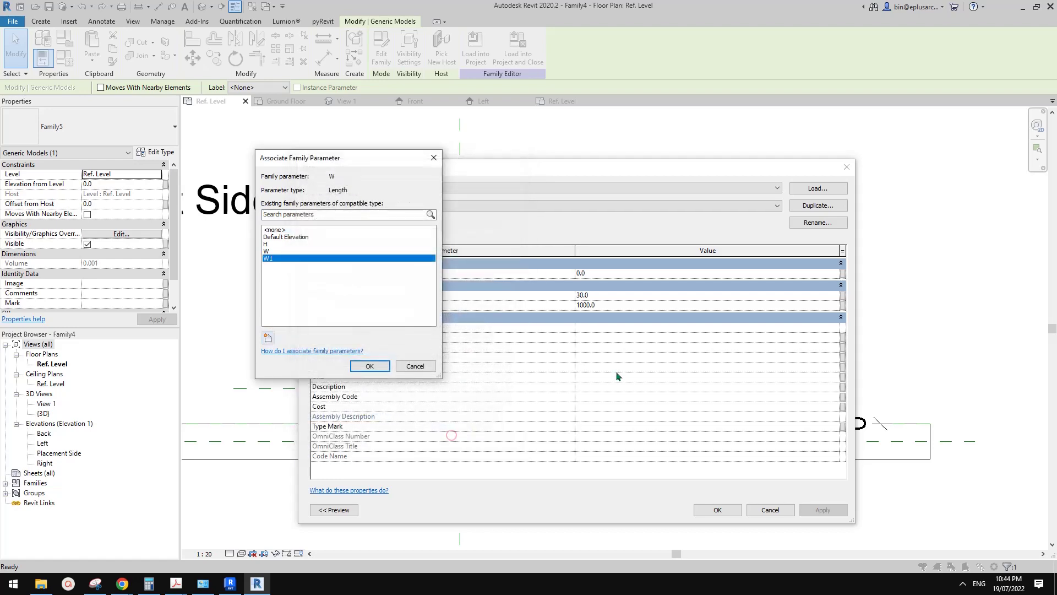
left_click(365, 366)
left_click(716, 508)
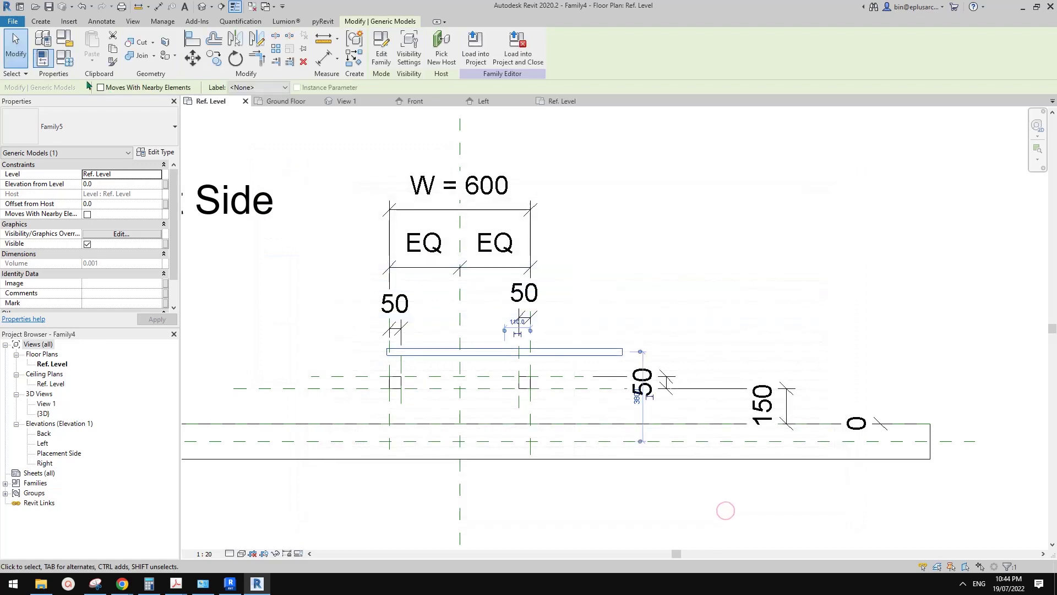
- Set the formula of the W1 family parameter to W - 100 and accept the family types
left_click(65, 57)
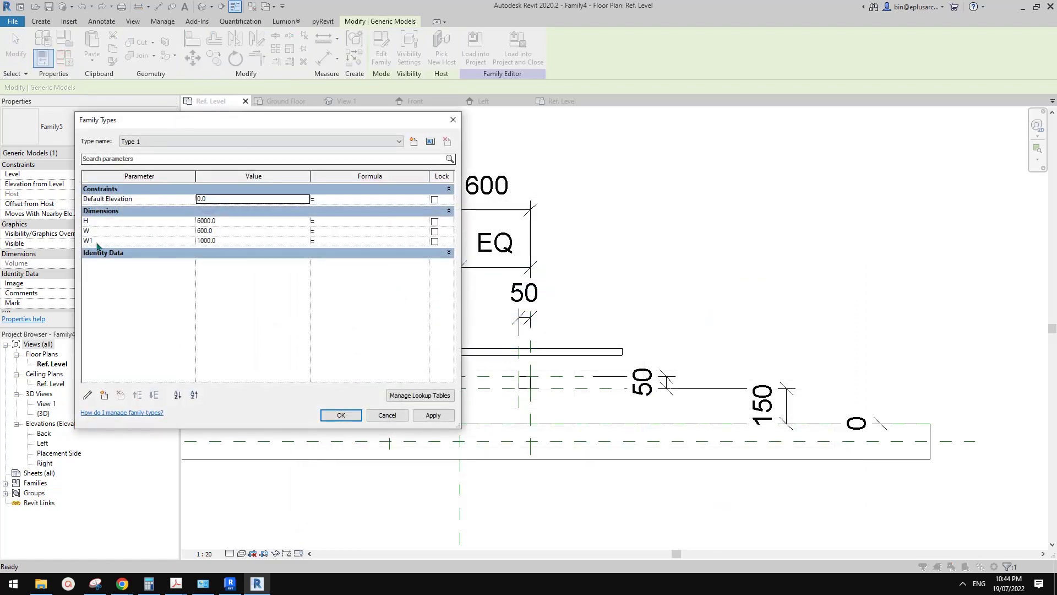
left_click(339, 242)
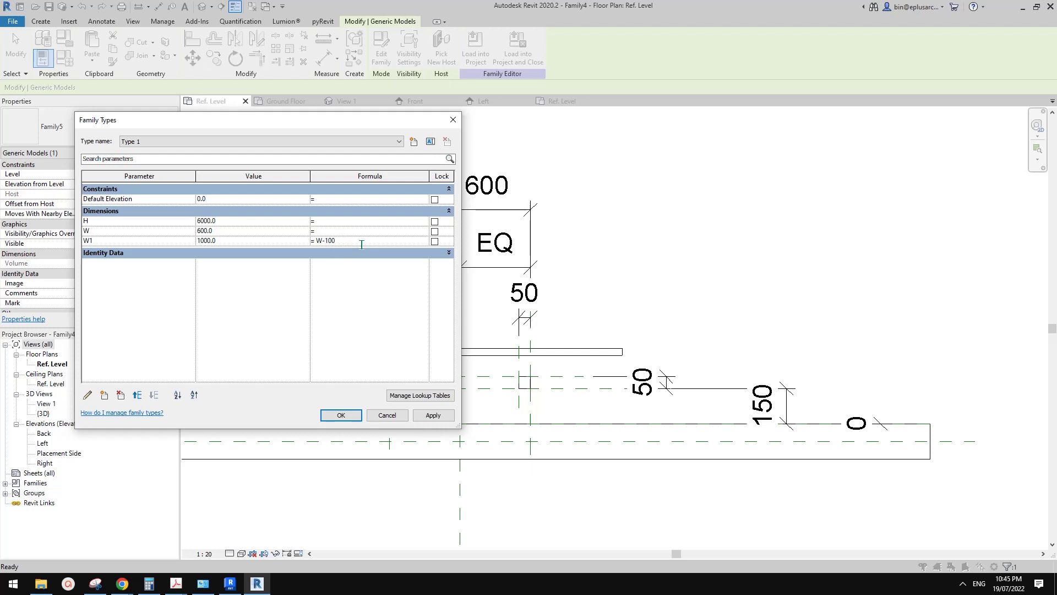
left_click(366, 308)
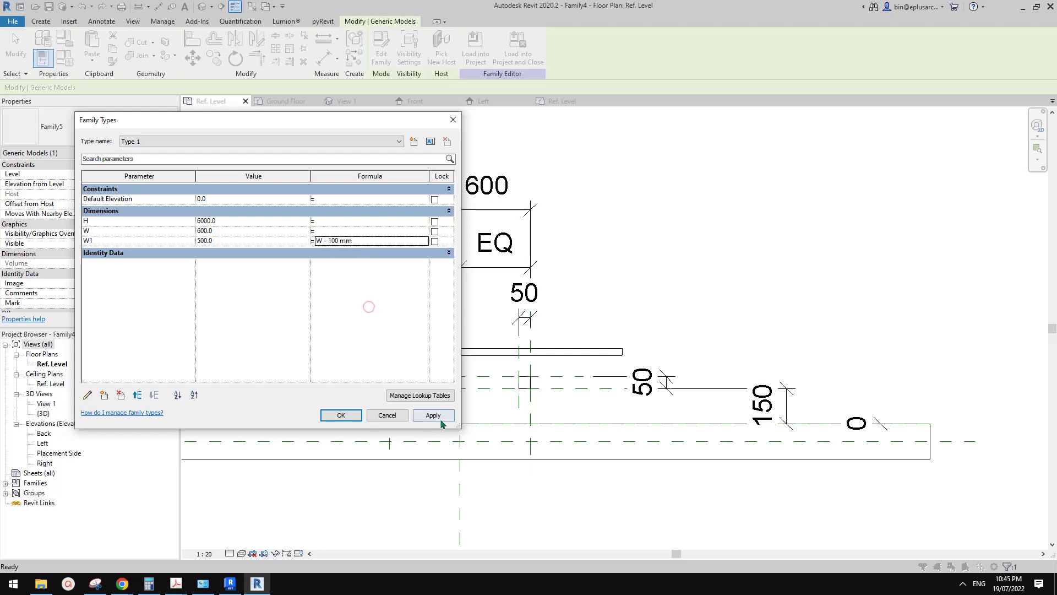
left_click(332, 414)
- Align the bar's left/right centre to the vertical centre reference plane and lock the alignment
scroll(532, 379, "up", 2)
middle_click_drag(532, 379, 564, 364)
left_click(517, 331)
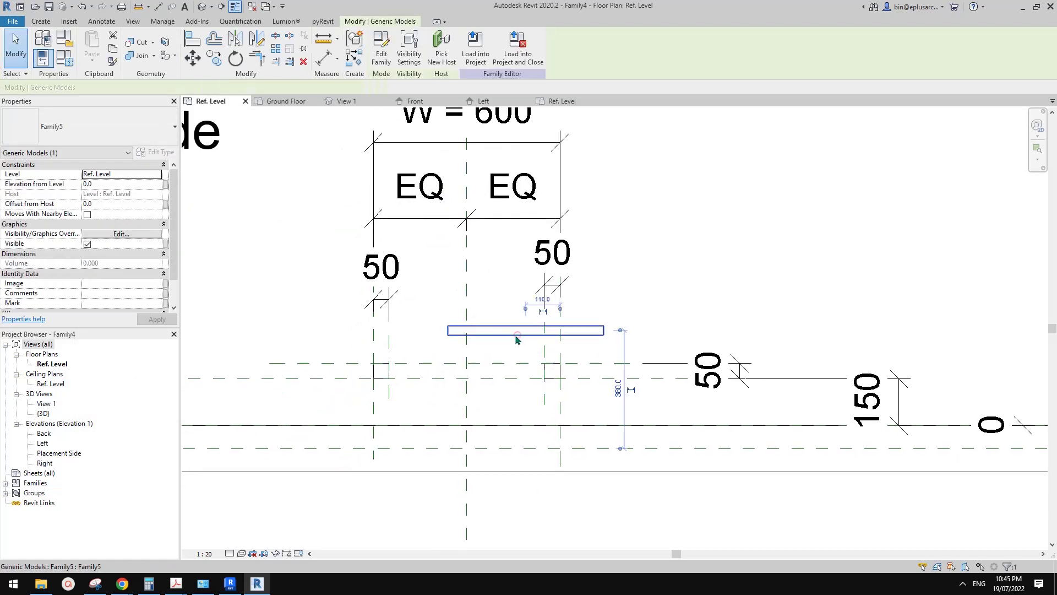
left_click(532, 347)
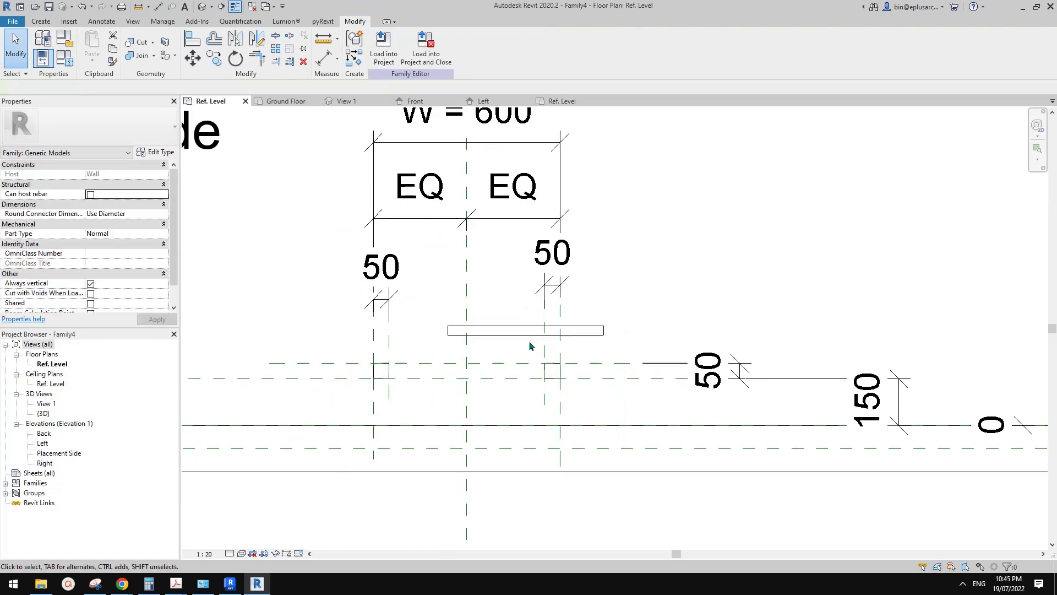
key("l")
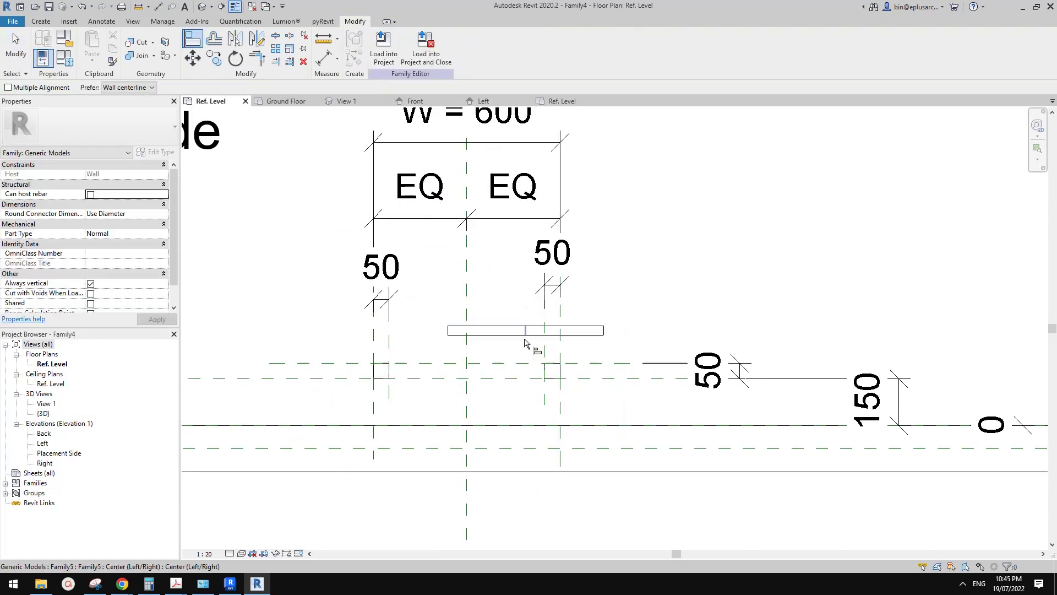
left_click(465, 296)
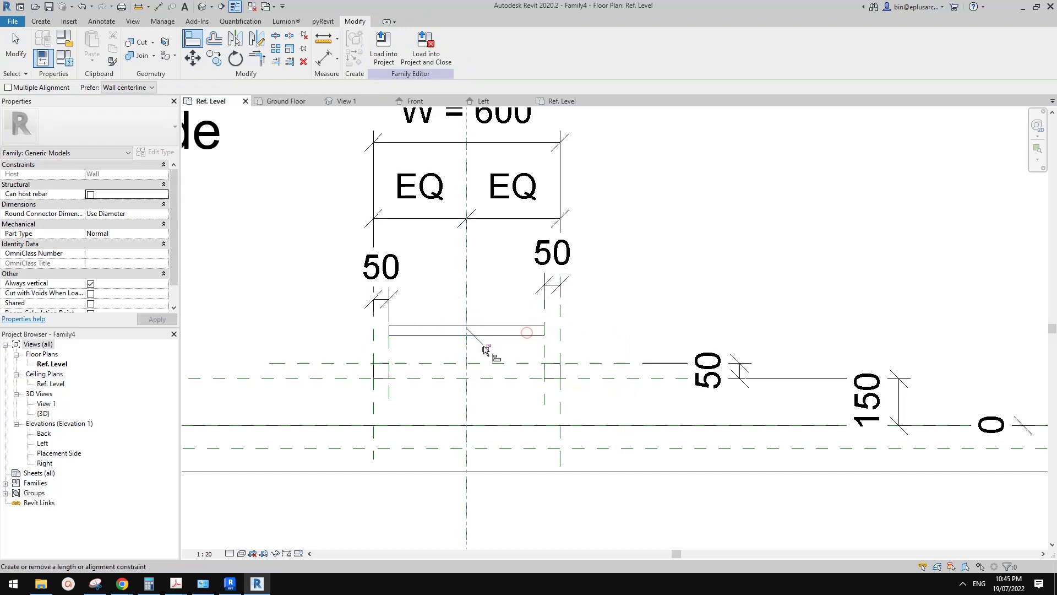
left_click(527, 334)
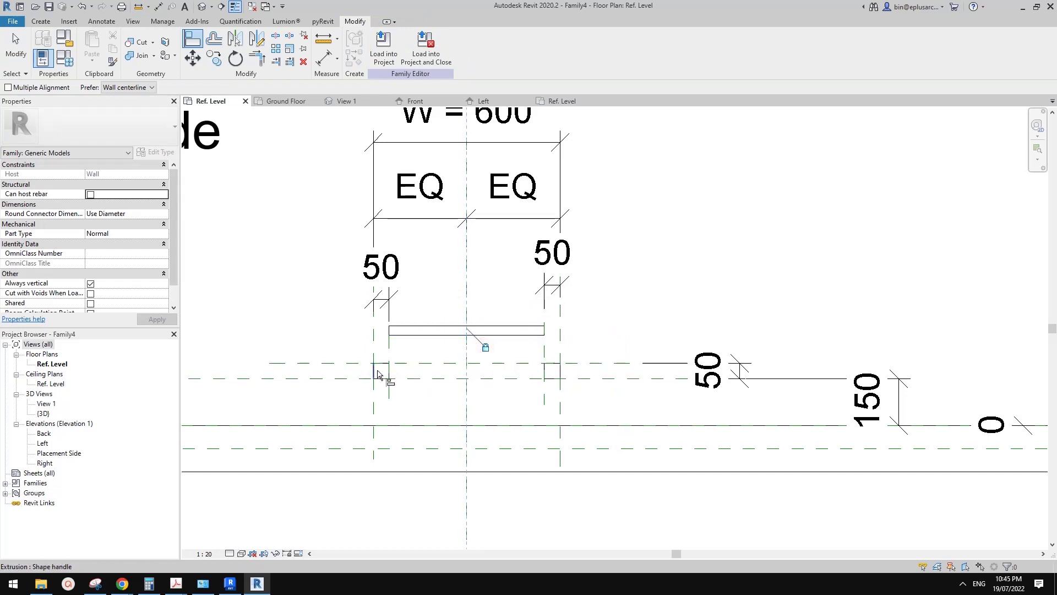
- Draw a horizontal reference plane between the front and back planes of the rails and extend it across both rails
middle_click_drag(502, 374, 628, 366)
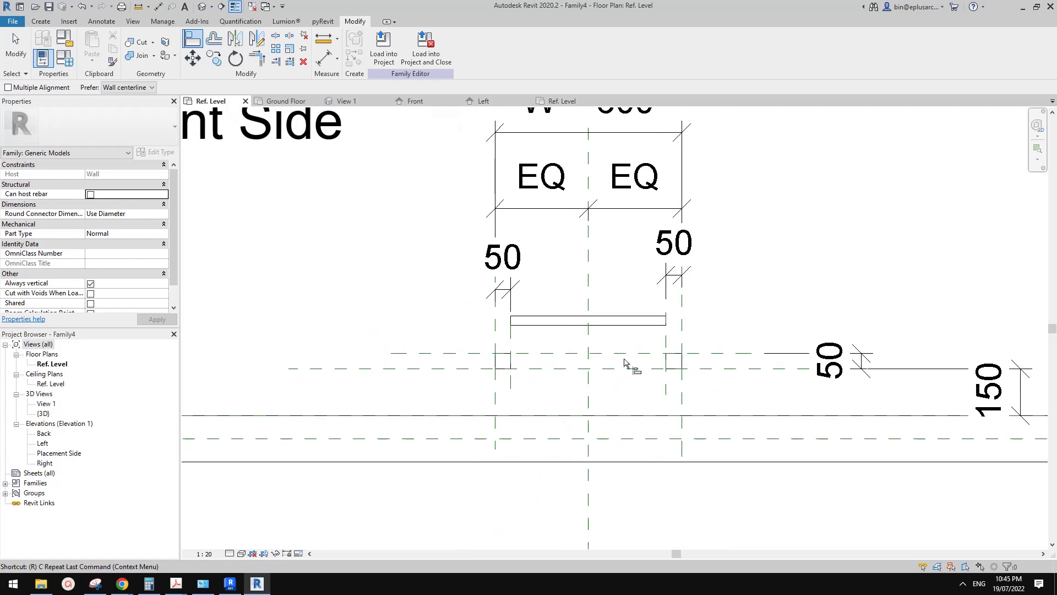
key("r")
key("p")
scroll(500, 358, "up", 5)
left_click(483, 360)
left_click(382, 360)
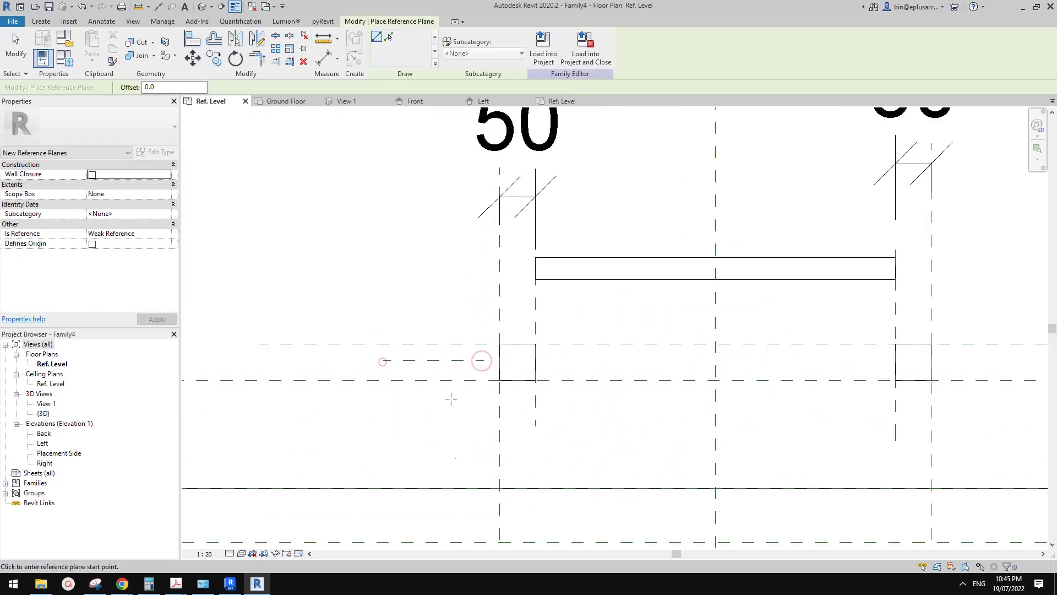
key("Escape")
key("Escape")
left_click_drag(484, 361, 988, 361)
- Dimension the front, middle and back reference planes of the rails in one string and make the spacing equal
key("d")
key("i")
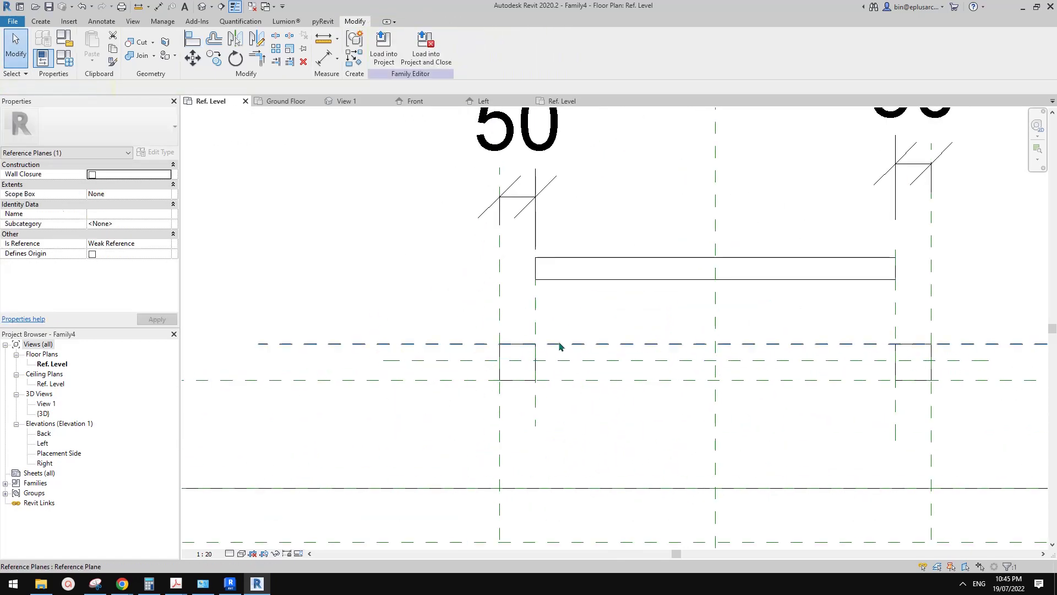
left_click(438, 348)
left_click(442, 364)
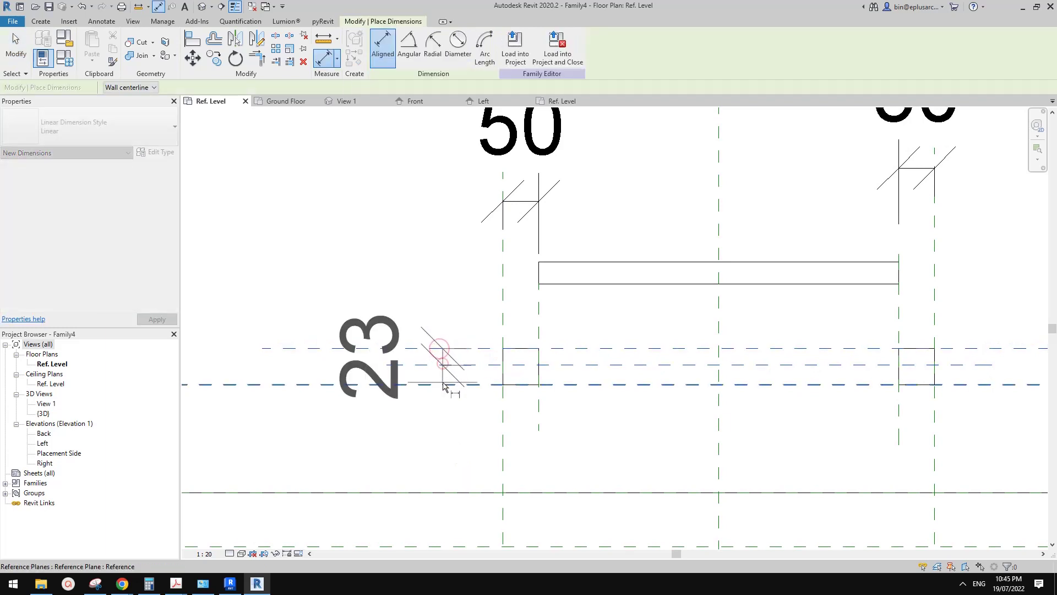
left_click(443, 382)
left_click(379, 416)
left_click(195, 365)
scroll(394, 361, "down", 1)
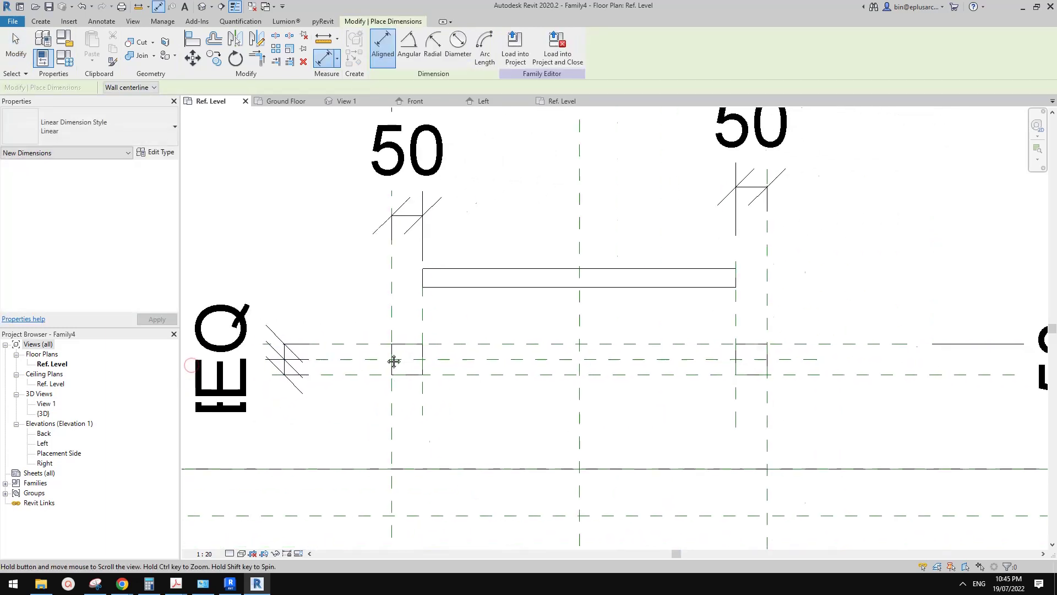
key("Escape")
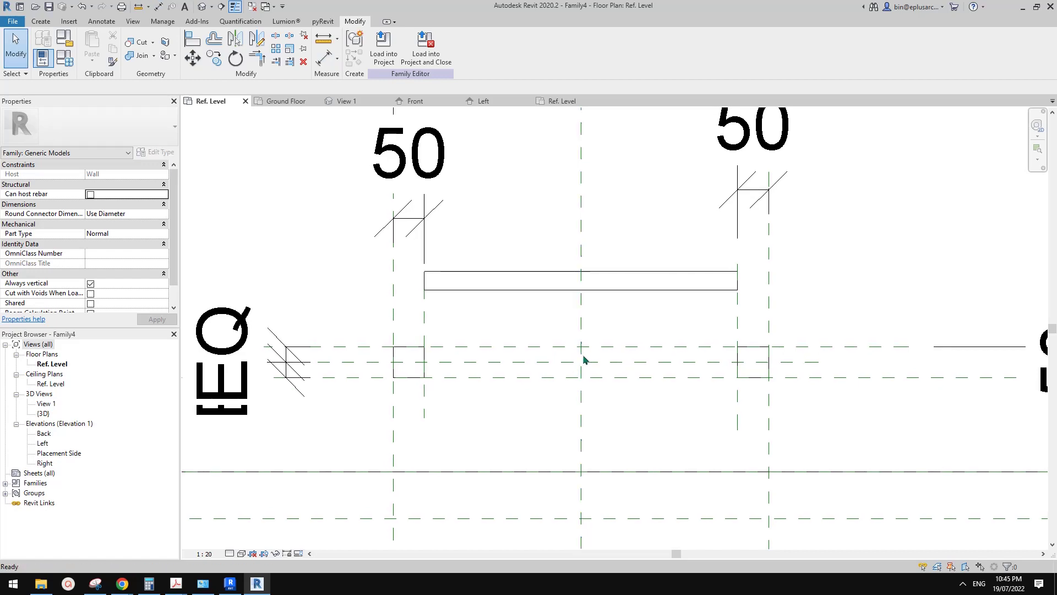
- Align the bar's lengthwise centreline to the middle reference plane of the rails and lock the alignment
left_click(645, 364)
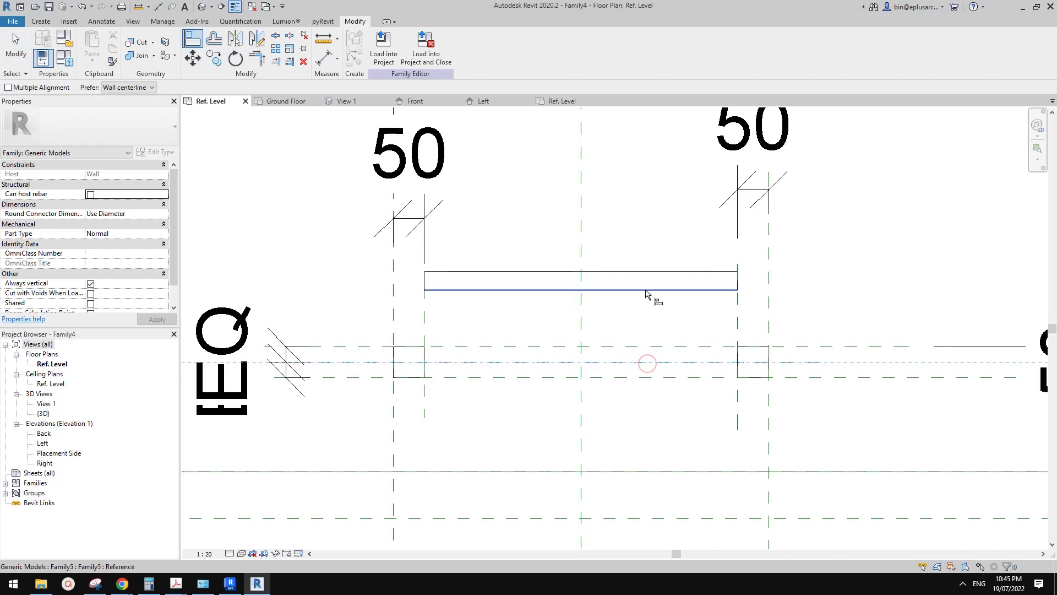
left_click(640, 281)
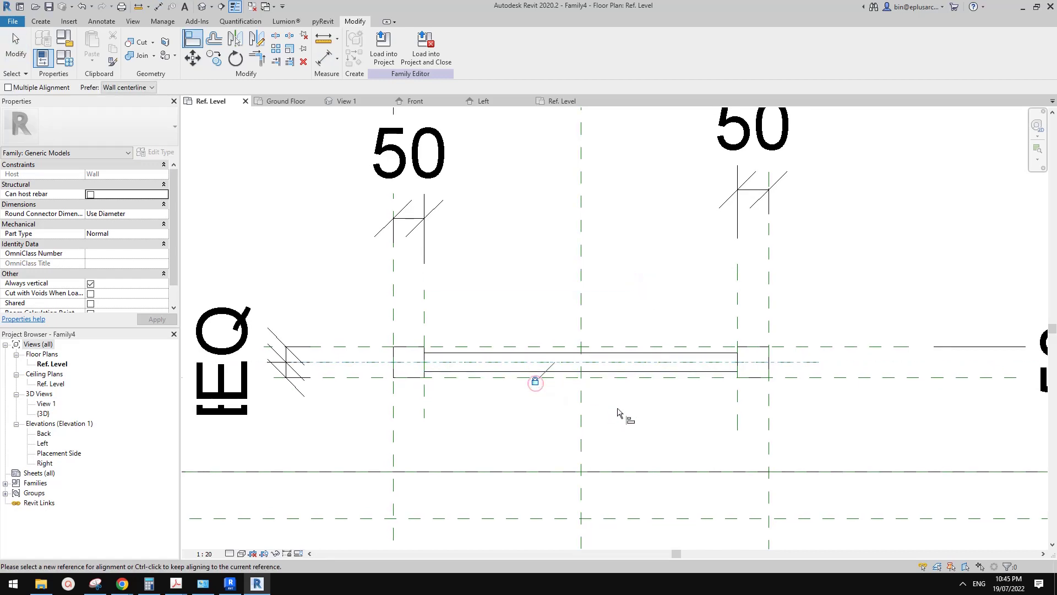
scroll(618, 413, "down", 2)
key("Escape")
- Open the Placement Side elevation and inspect the nested bar at the base of the rails
left_click(60, 455)
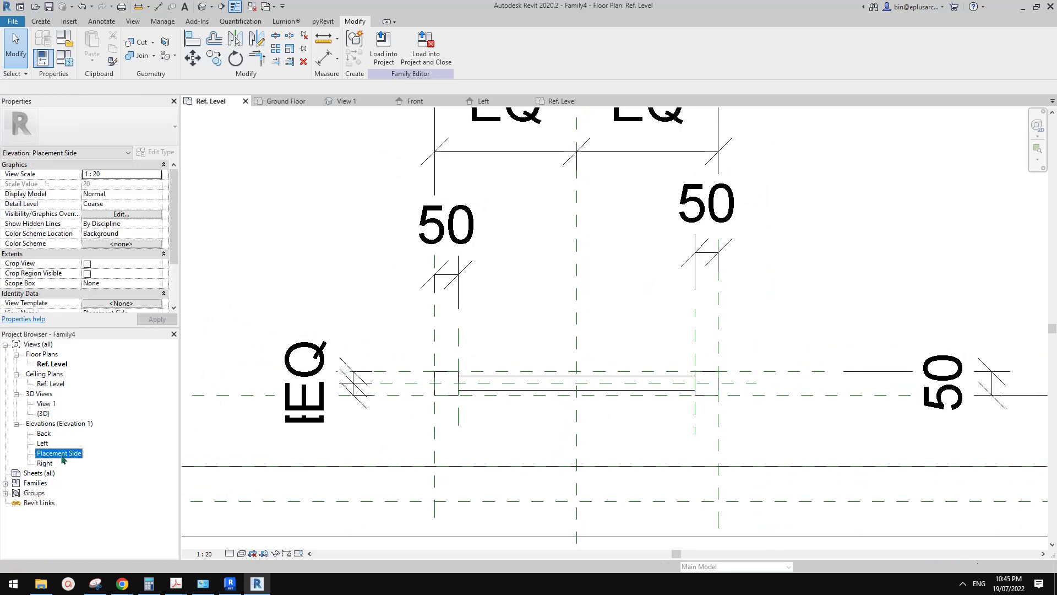
double_click(61, 454)
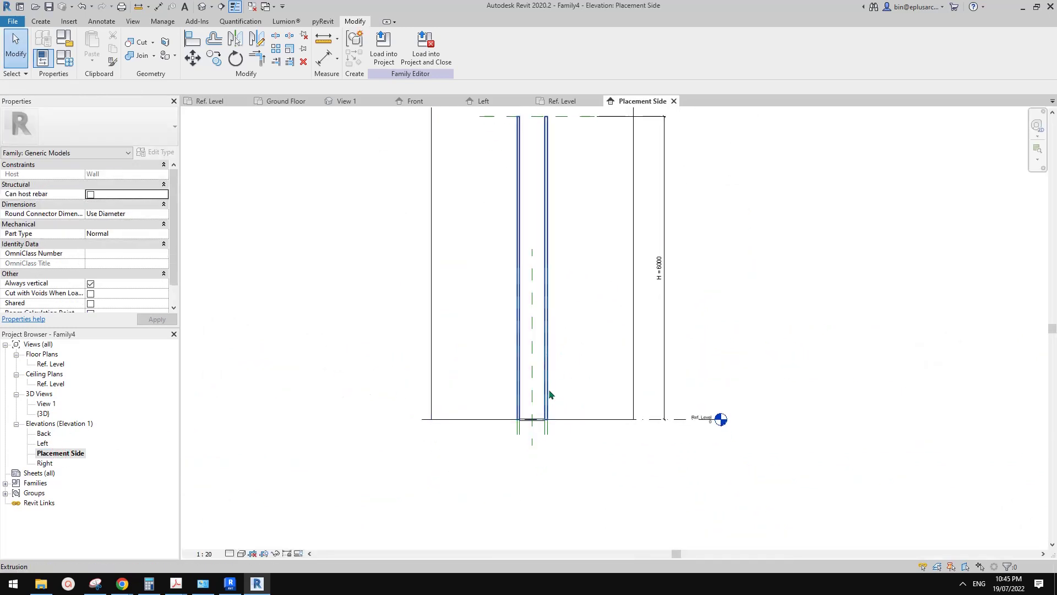
scroll(548, 393, "up", 5)
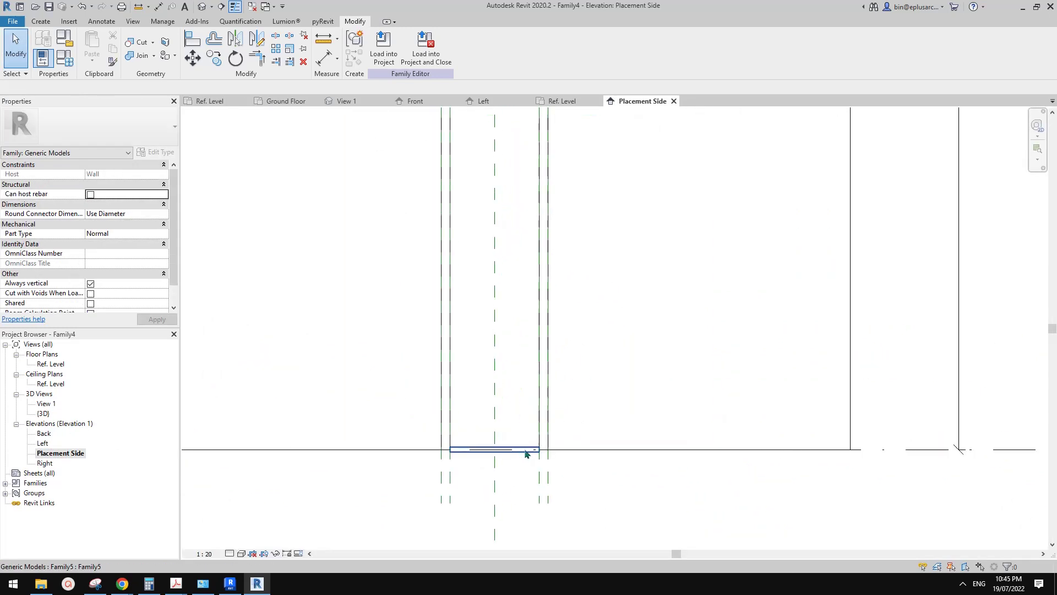
left_click(524, 450)
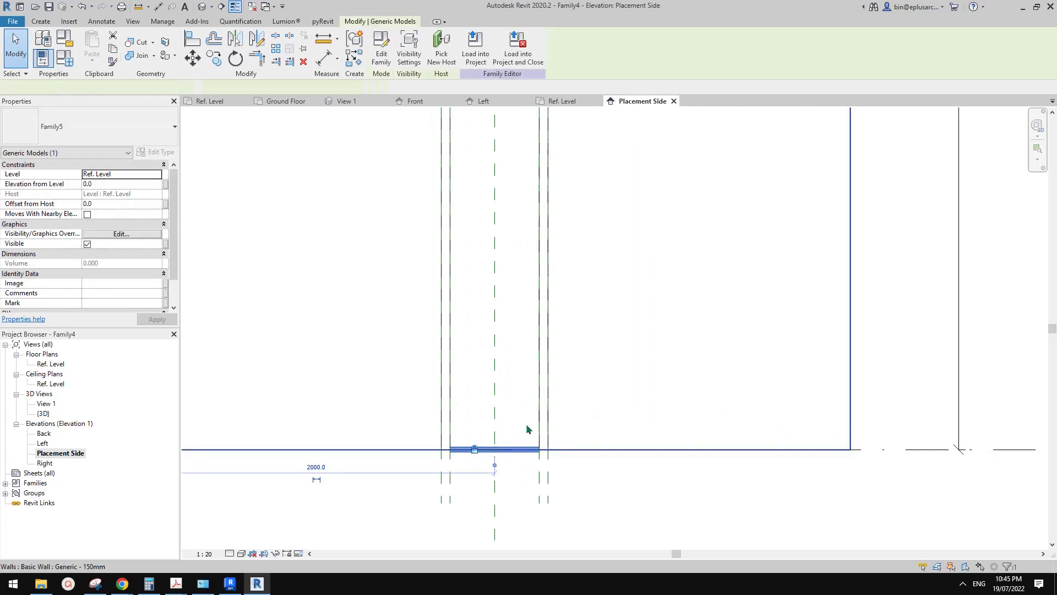
left_click(585, 413)
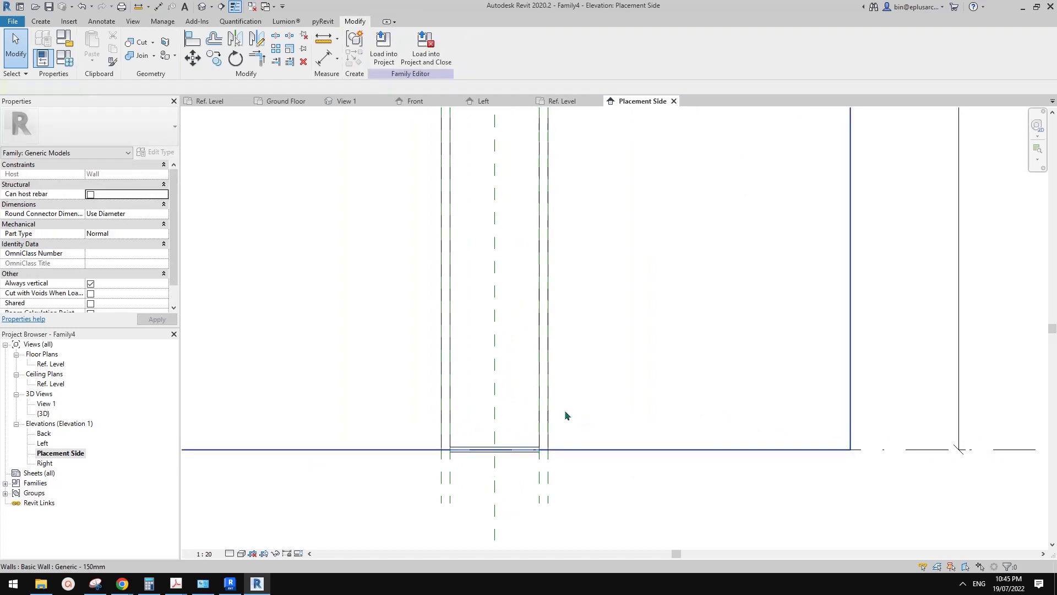
scroll(563, 409, "down", 2)
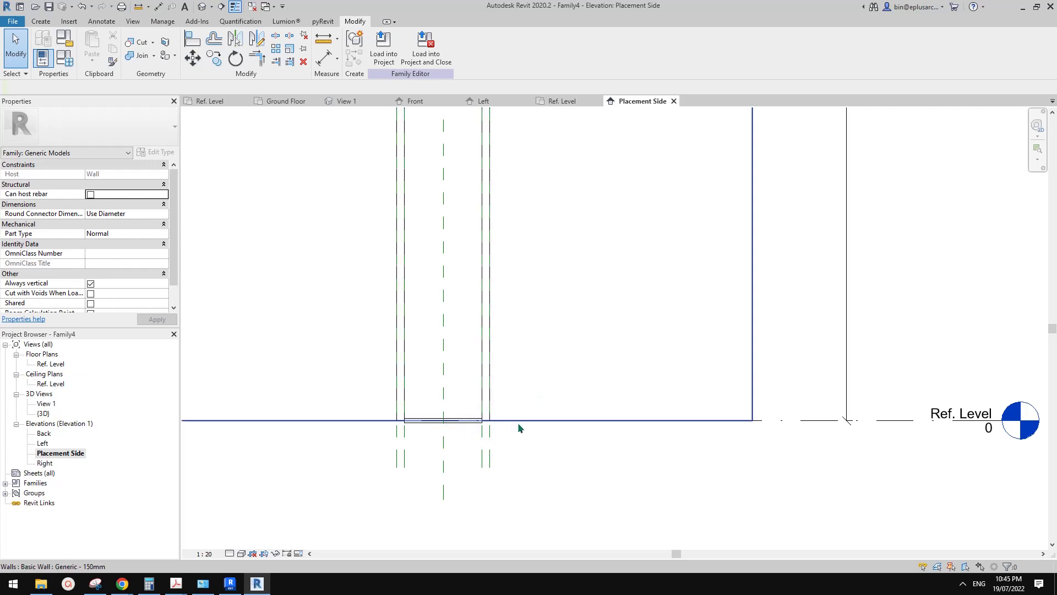
- Draw a horizontal reference plane across both rails, about 180 mm above the Ref. Level
key("r")
key("p")
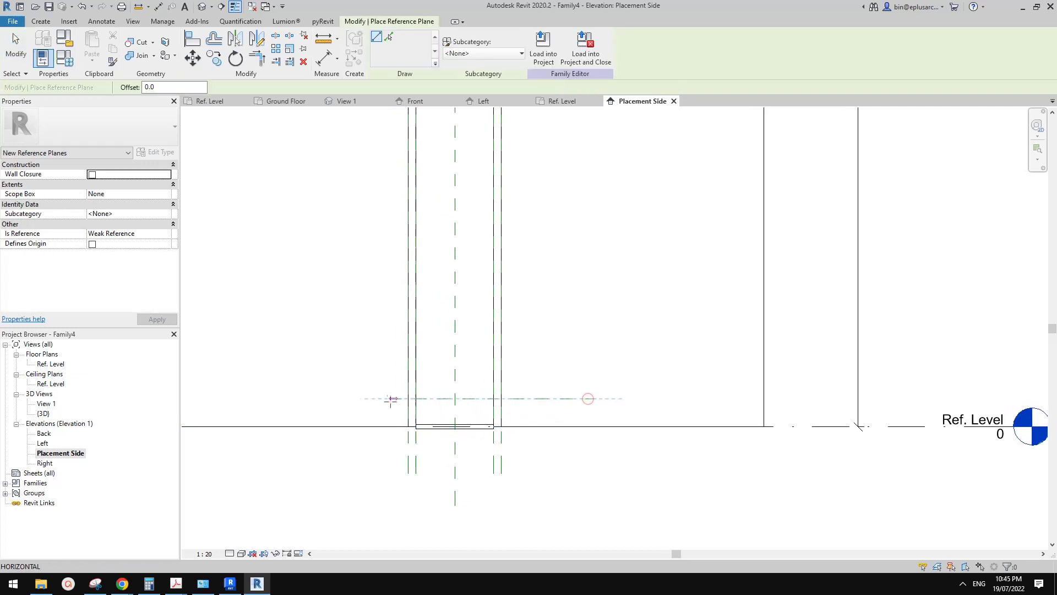
key("Escape")
- Dimension the height of the new horizontal reference plane above the Ref. Level
key("d")
key("i")
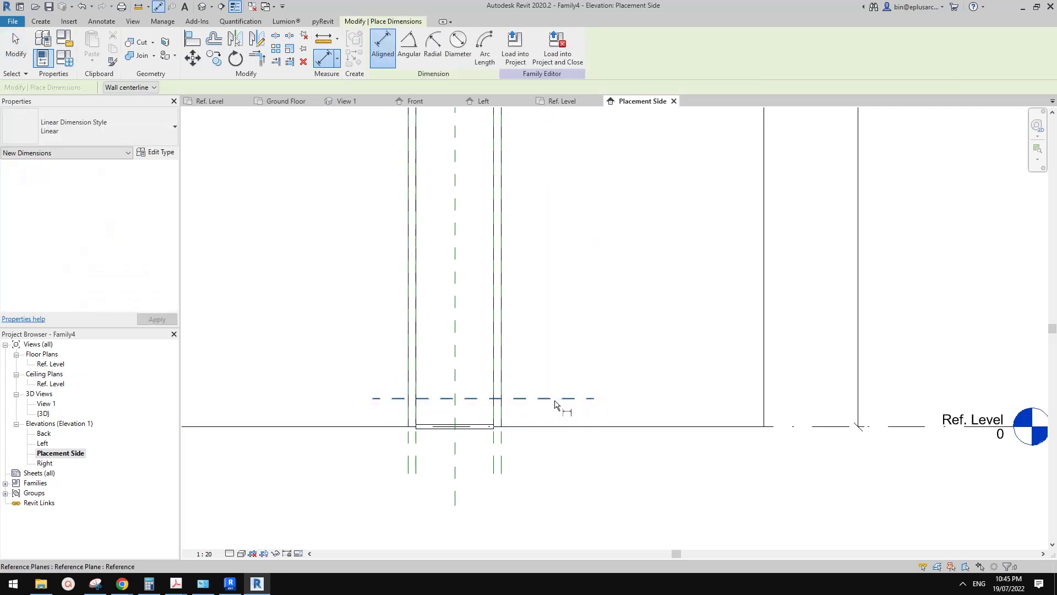
left_click(916, 427)
left_click(709, 411)
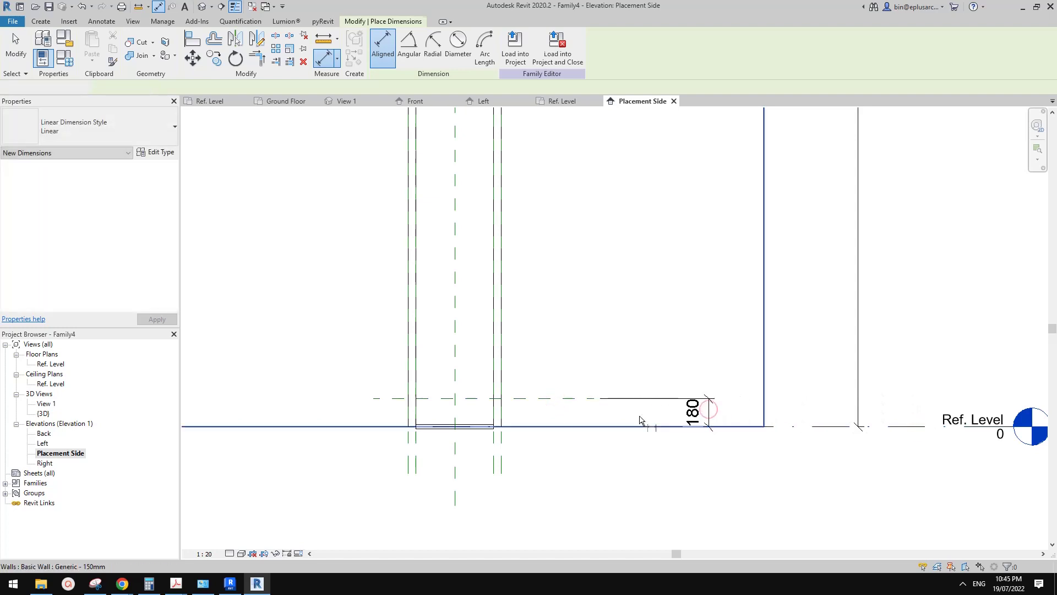
key("Escape")
- Set the distance between the Ref. Level and the horizontal reference plane above it to 200 mm
left_click(562, 402)
left_click(563, 399)
left_click(693, 413)
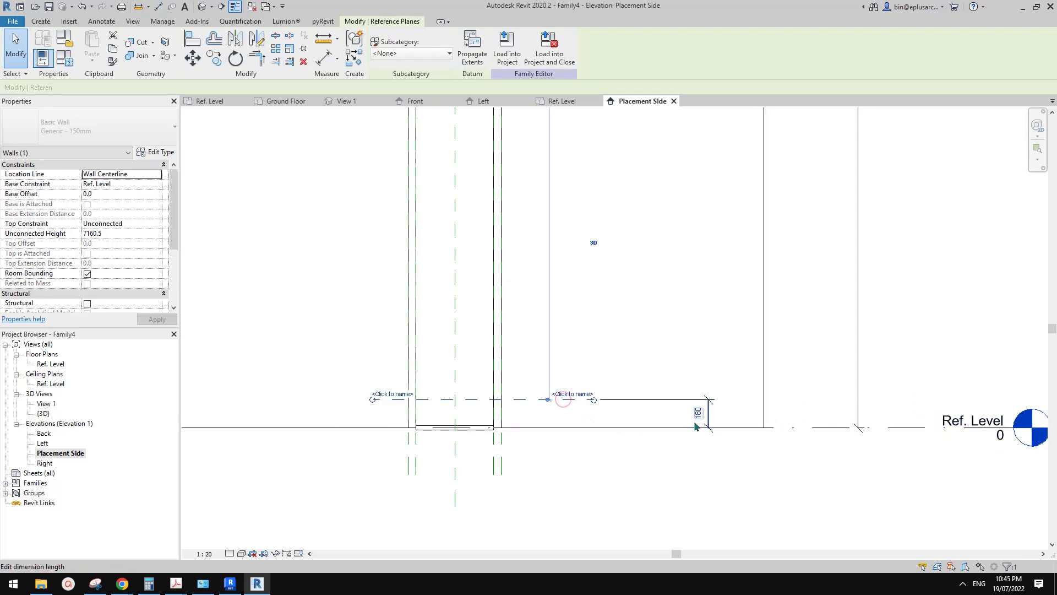
type("200")
left_click_drag(689, 414, 643, 415)
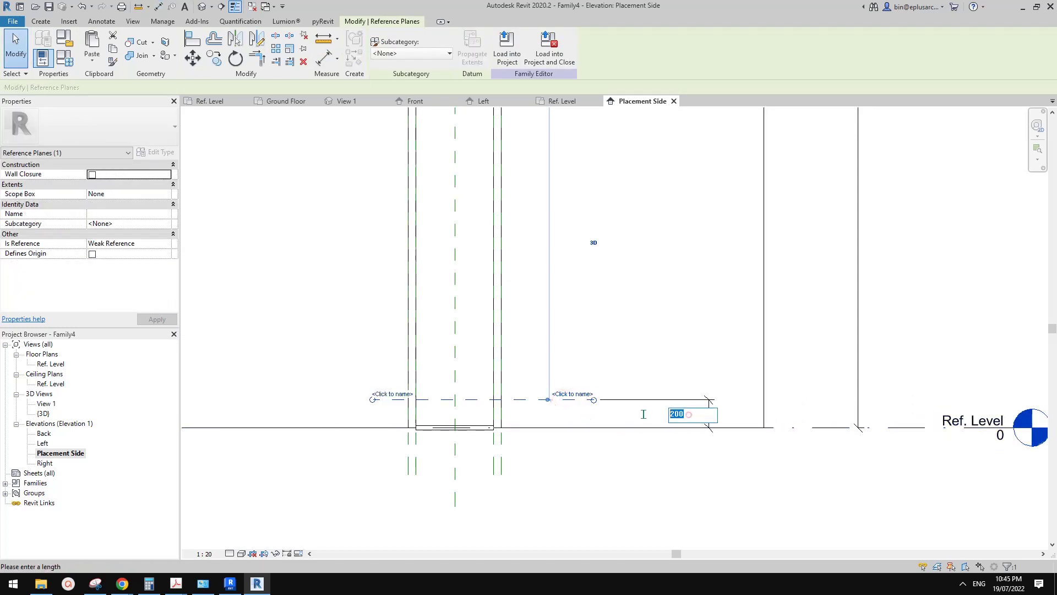
type("2")
left_click(708, 483)
left_click(688, 410)
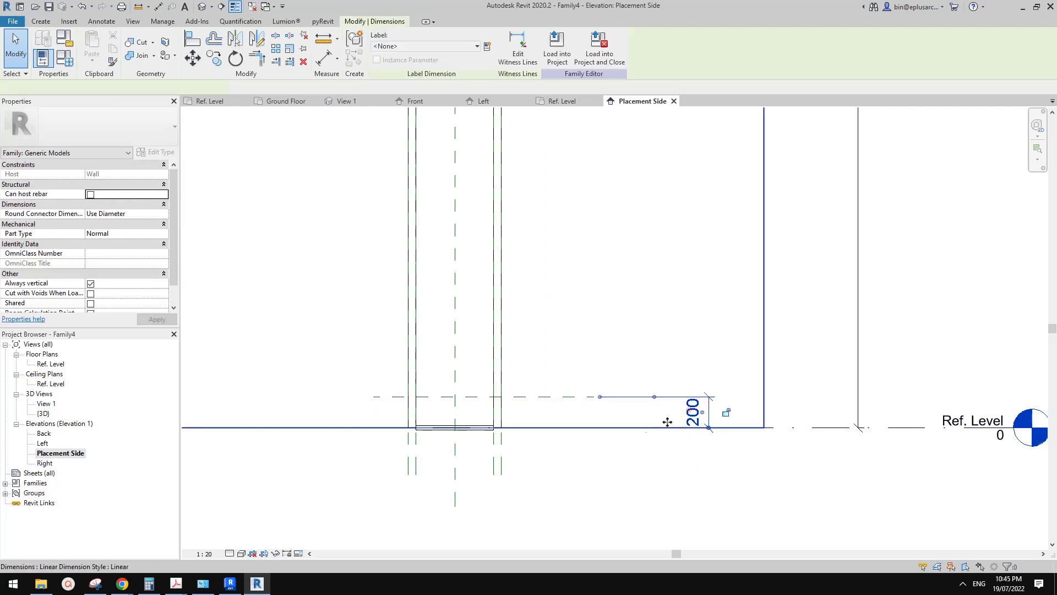
key("Escape")
middle_click_drag(576, 414, 659, 402)
scroll(658, 402, "up", 1)
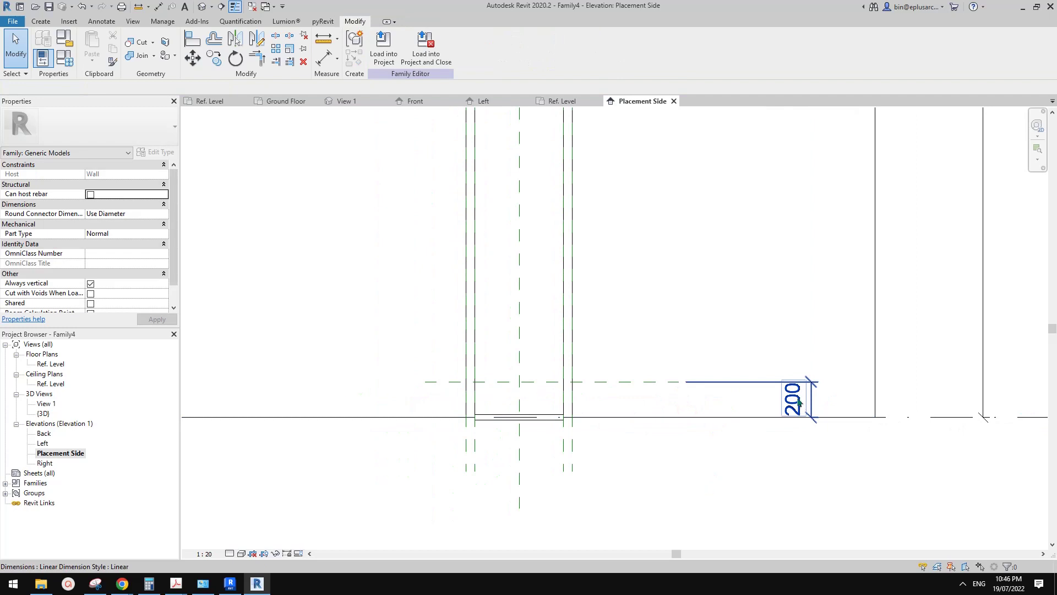
middle_click_drag(803, 401, 800, 408)
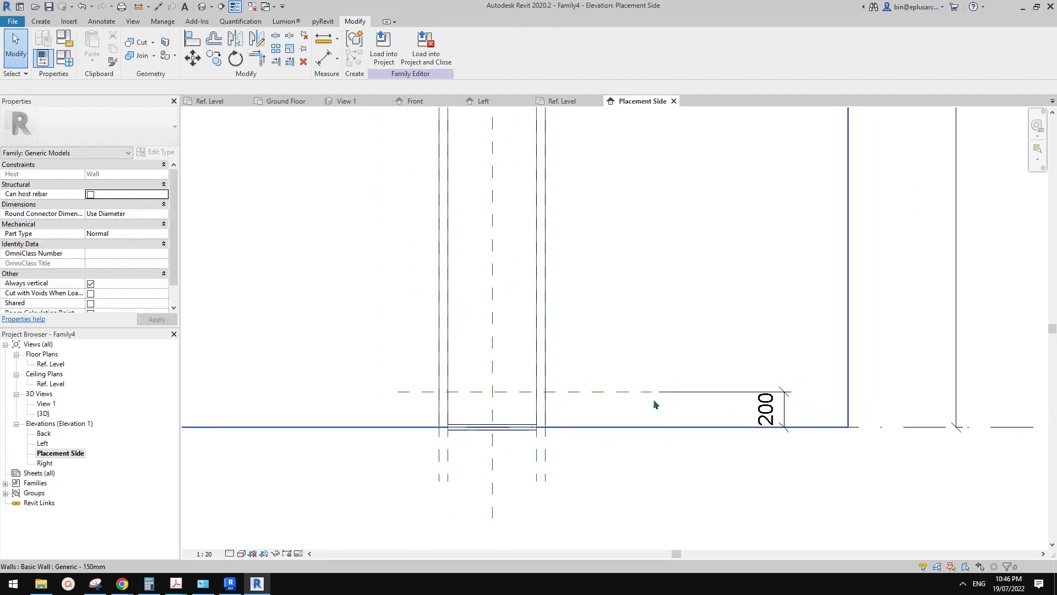
left_click(602, 391)
scroll(611, 387, "down", 1)
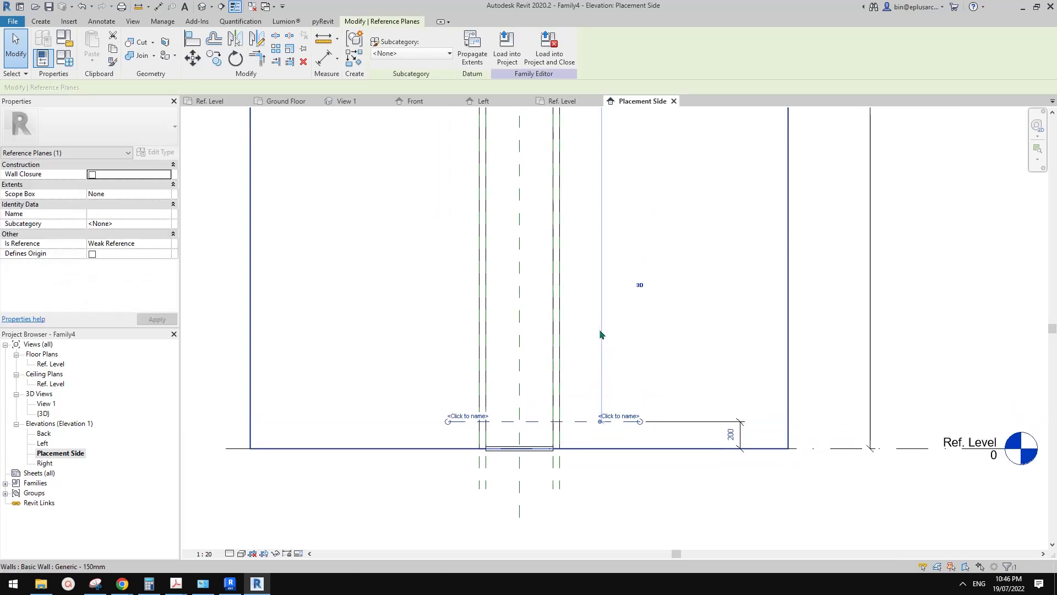
key("Escape")
middle_click_drag(601, 310, 605, 350)
scroll(611, 354, "down", 1)
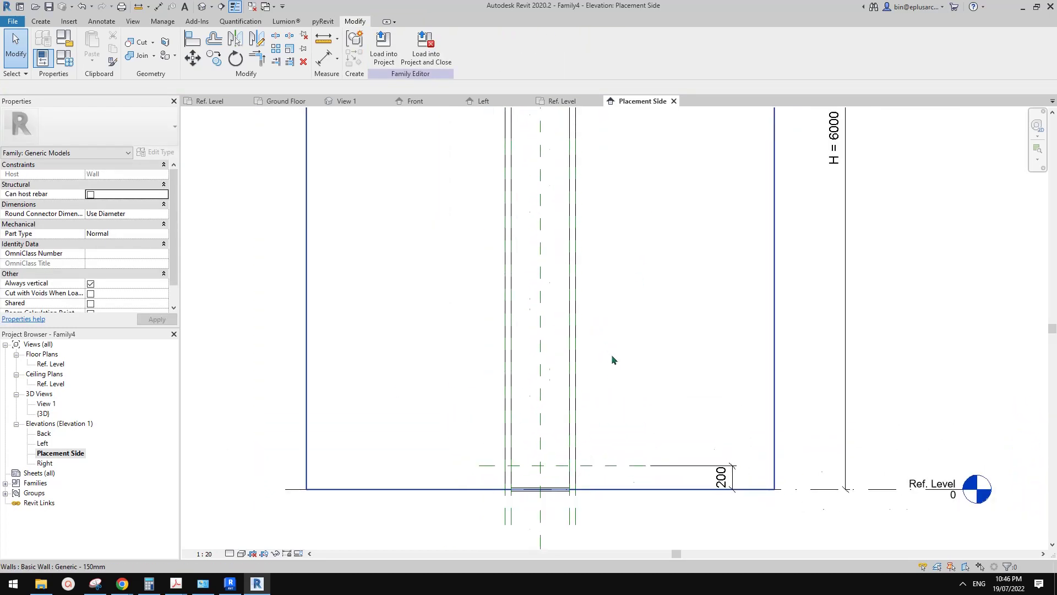
scroll(612, 359, "down", 3)
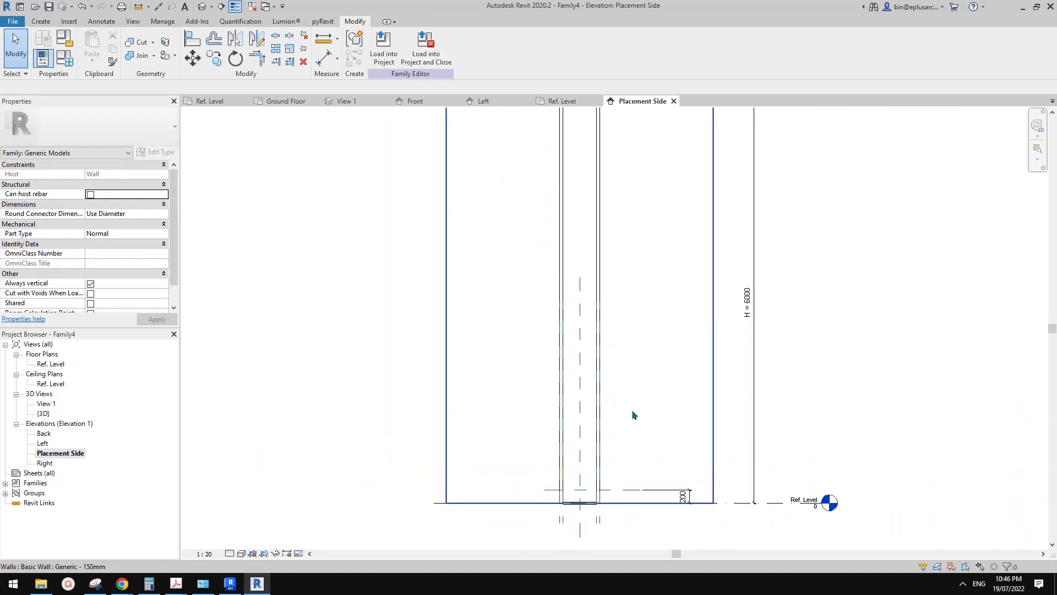
scroll(628, 440, "up", 2)
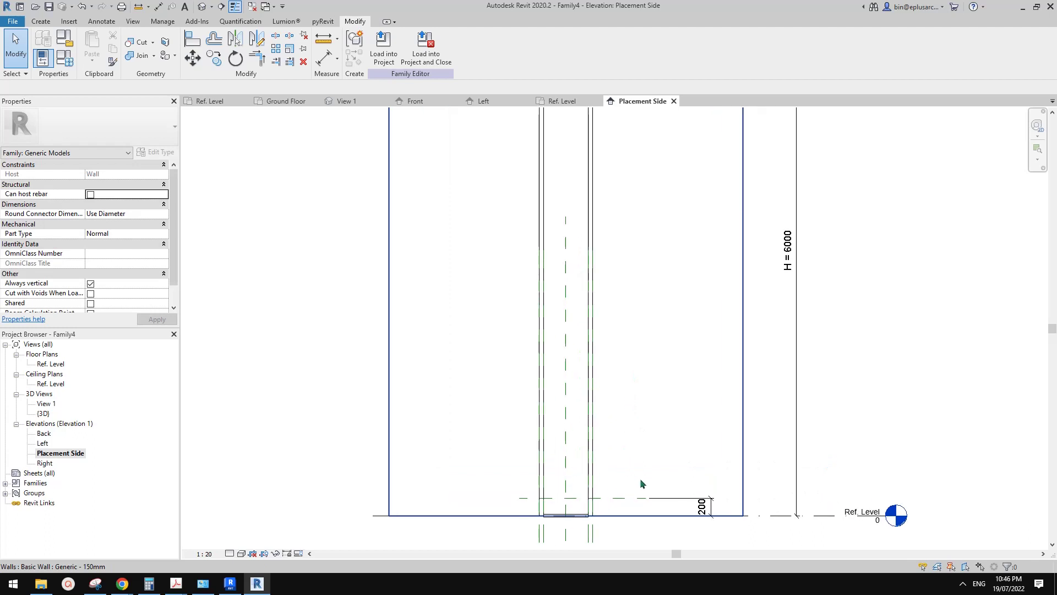
left_click(632, 499)
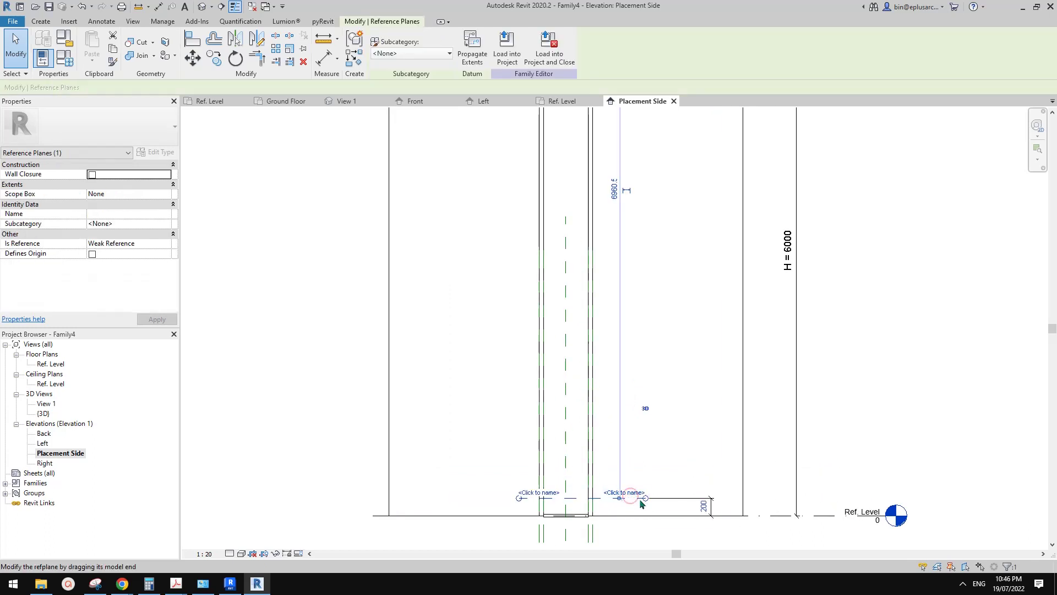
middle_click_drag(685, 426, 701, 417)
scroll(605, 495, "up", 3)
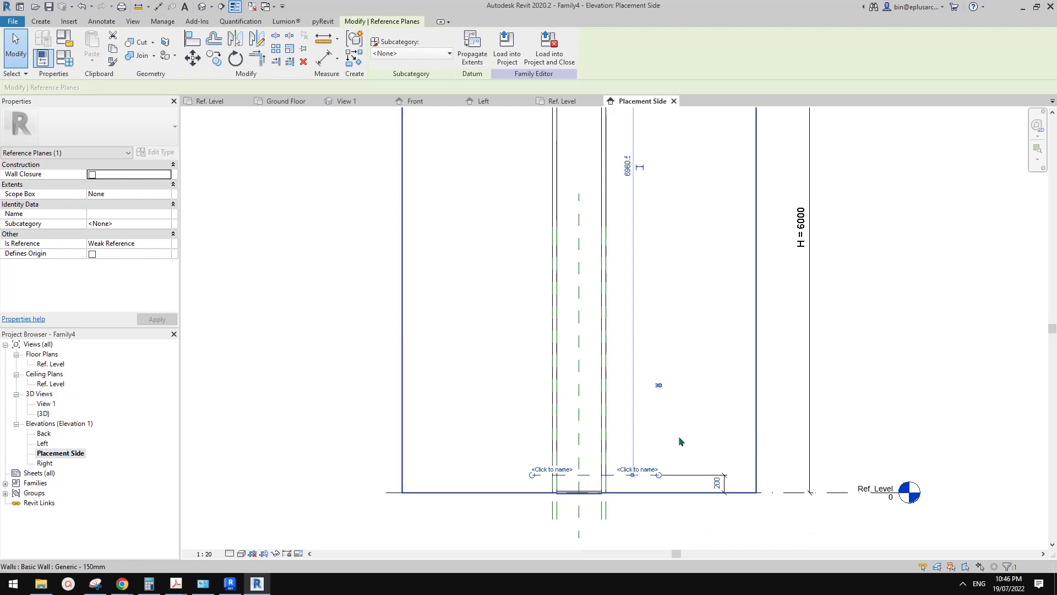
key("Escape")
scroll(601, 497, "up", 3)
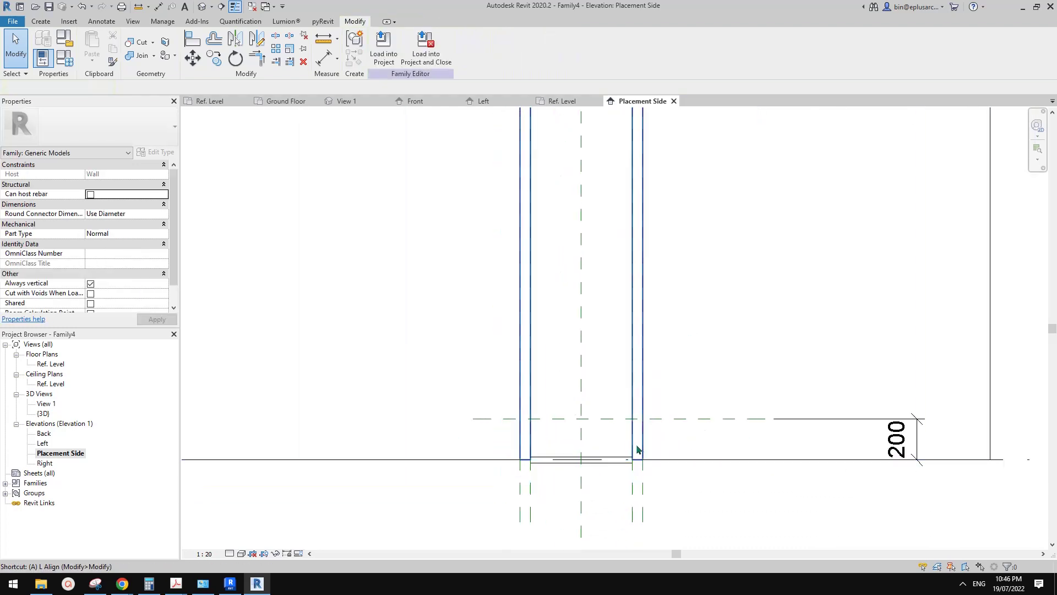
key("a")
key("l")
scroll(628, 462, "up", 2)
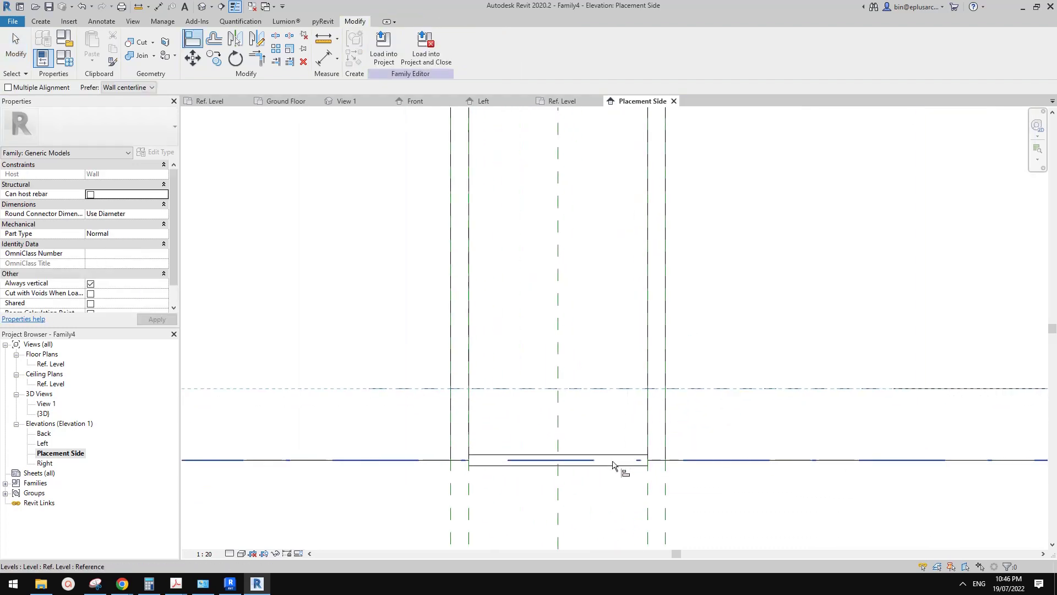
left_click(612, 466)
- Nudge the horizontal rung up to 35 mm above Ref. Level
left_click(634, 454)
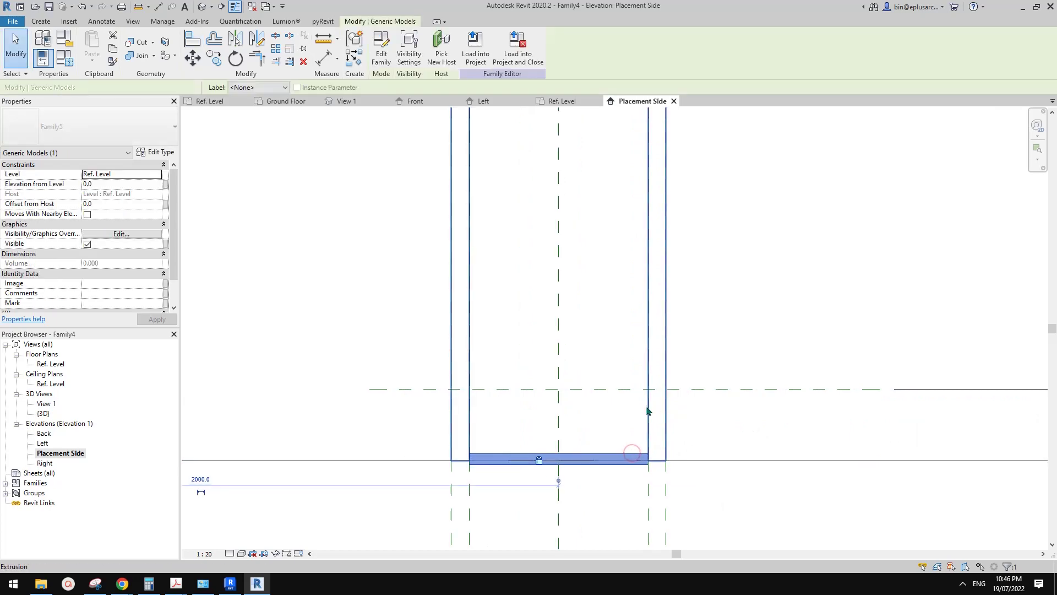
key("Up")
key("Up")
key("Up")
key("Up")
key("Up")
key("Up")
key("Up")
middle_click_drag(625, 404, 668, 407)
key("a")
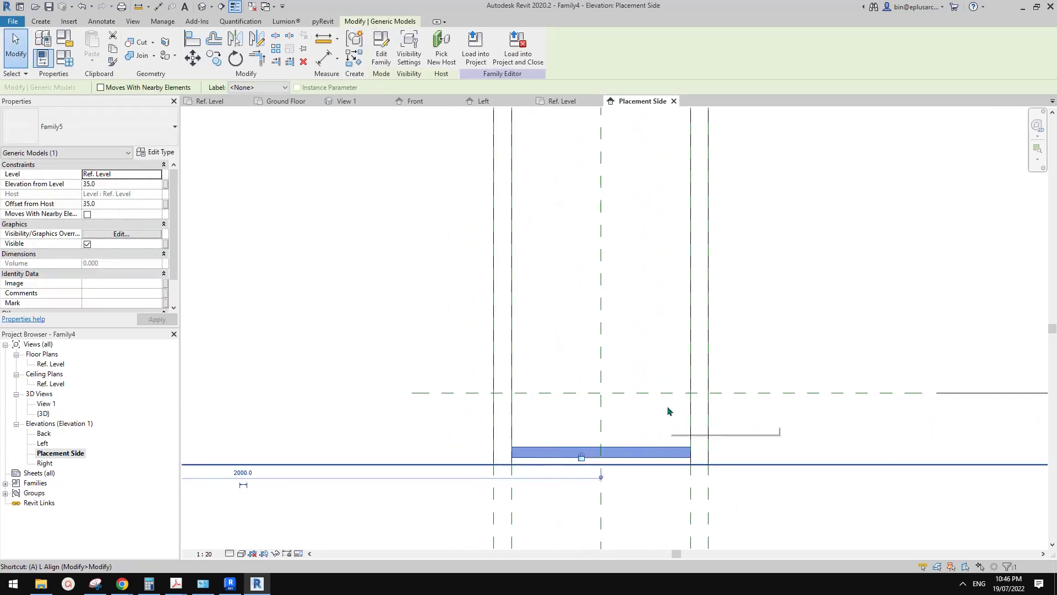
key("Escape")
key("Escape")
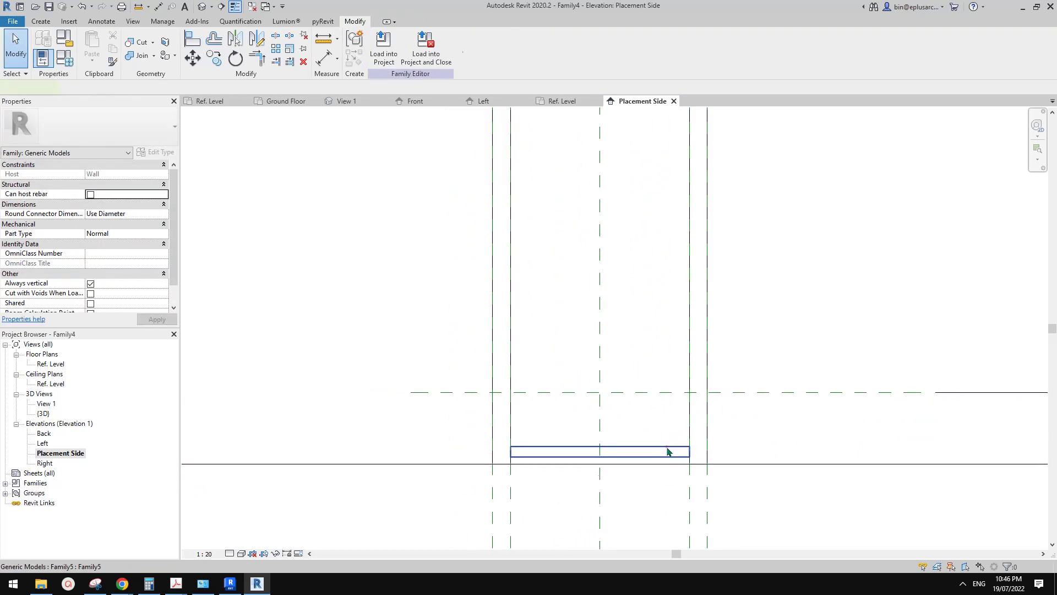
- Try to align the rung's centre with the horizontal reference plane 200 mm above Ref. Level
left_click(668, 451)
key("a")
key("l")
scroll(731, 383, "up", 2)
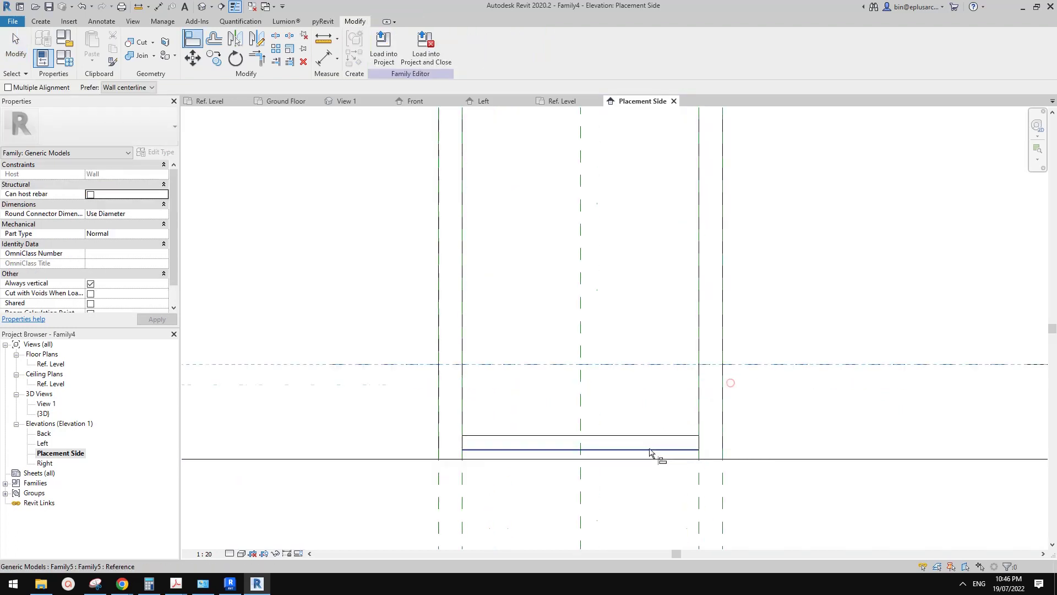
scroll(650, 452, "up", 1)
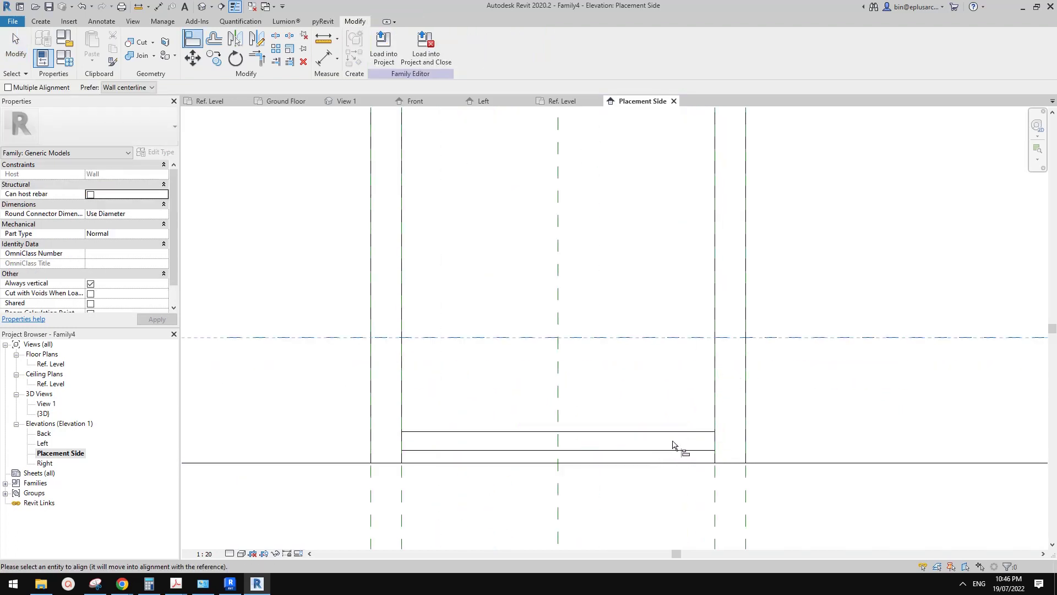
key("Escape")
- Open the rung's nested family for editing and display its Front elevation
left_click(670, 450)
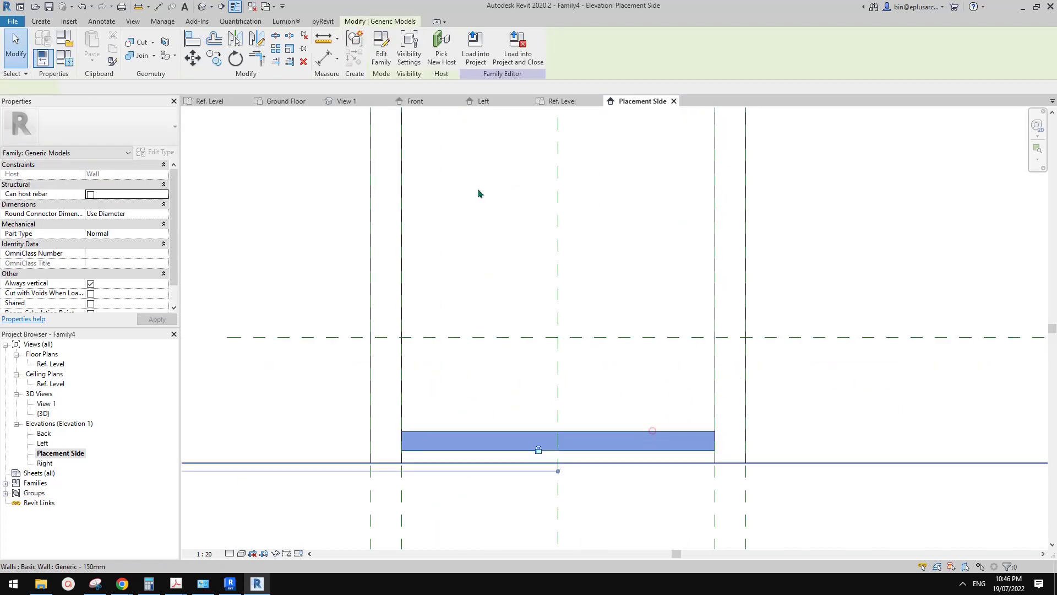
left_click(384, 50)
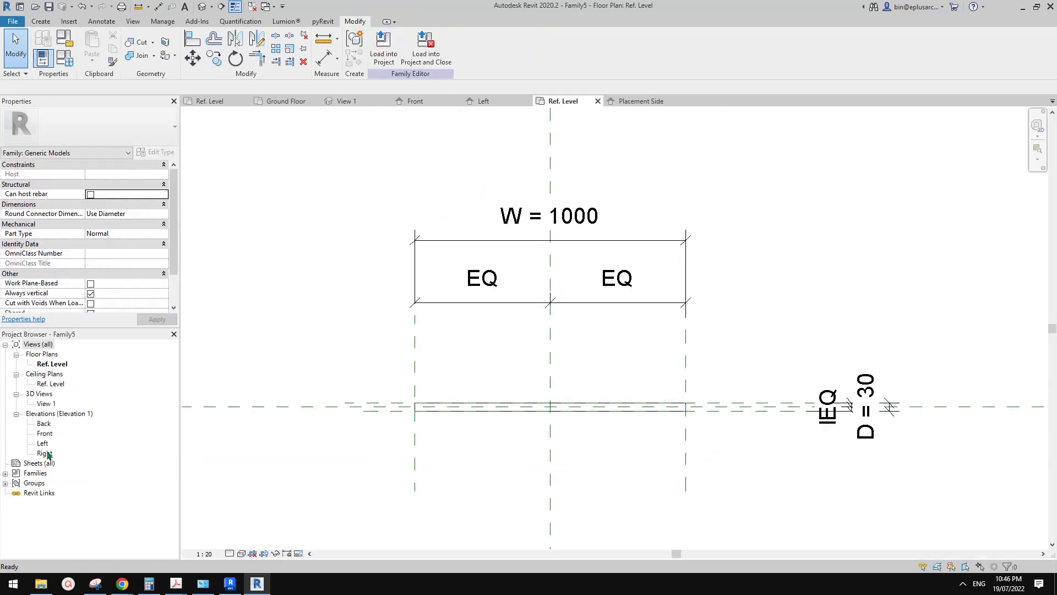
double_click(44, 433)
- Make the horizontal centre reference plane through the rung's thickness a Strong Reference
scroll(661, 413, "down", 2)
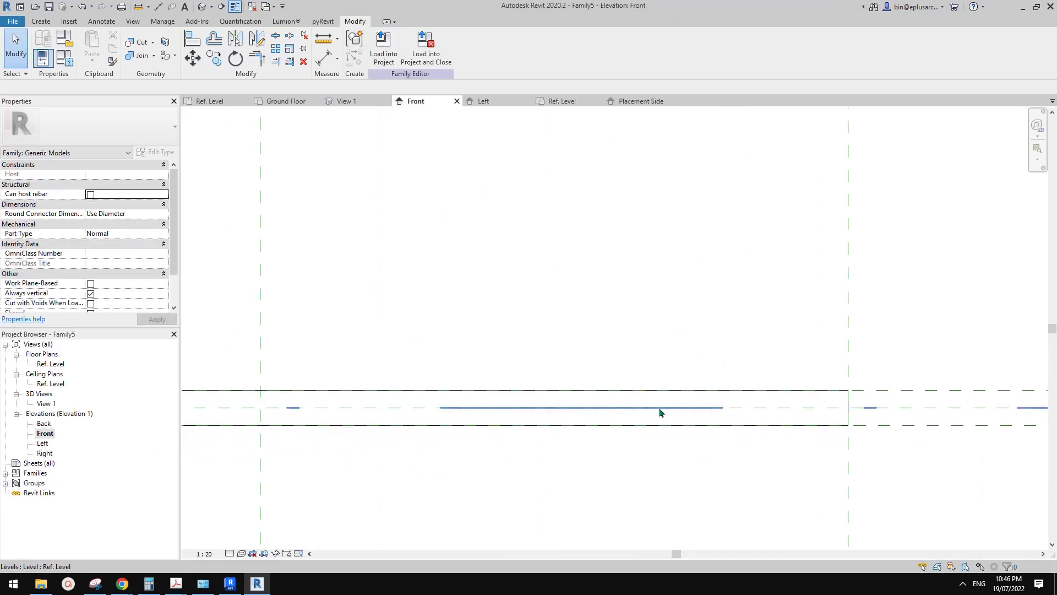
middle_click_drag(661, 413, 336, 420)
scroll(715, 405, "down", 2)
middle_click_drag(962, 402, 789, 397)
scroll(789, 398, "up", 1)
middle_click_drag(239, 417, 601, 390)
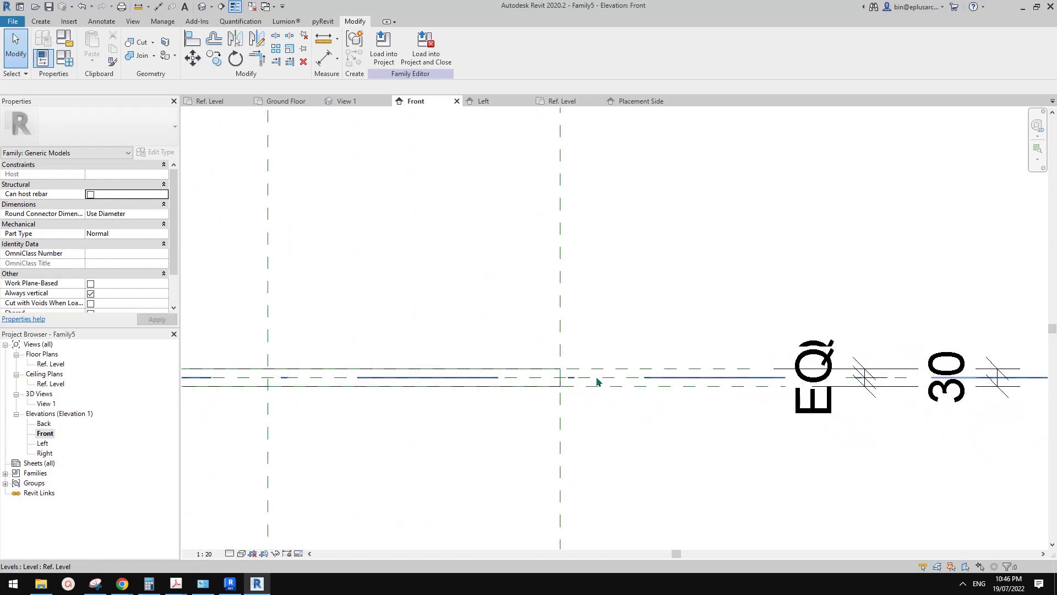
left_click(597, 379)
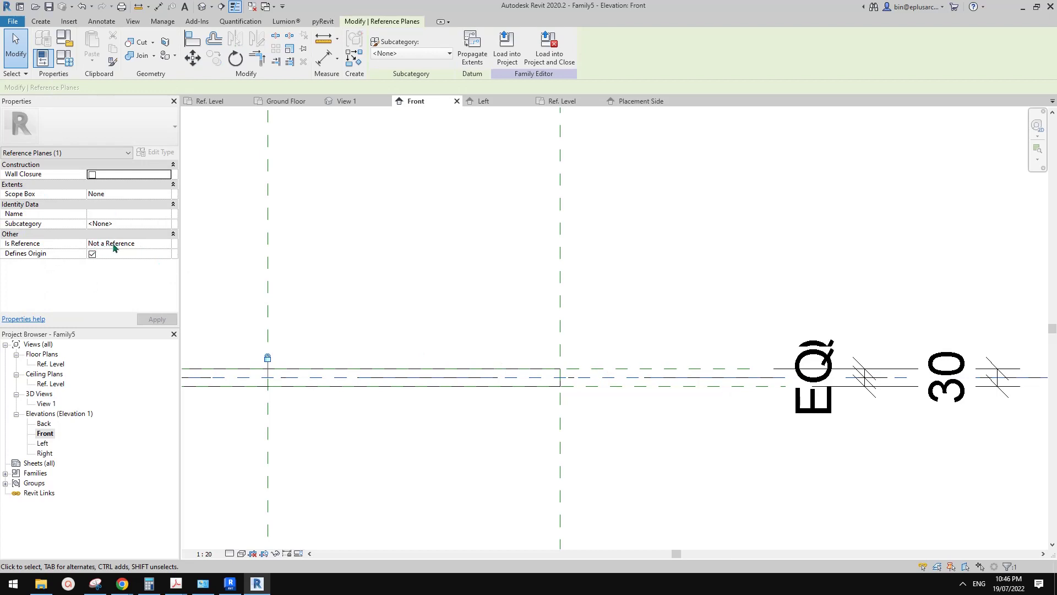
left_click(149, 242)
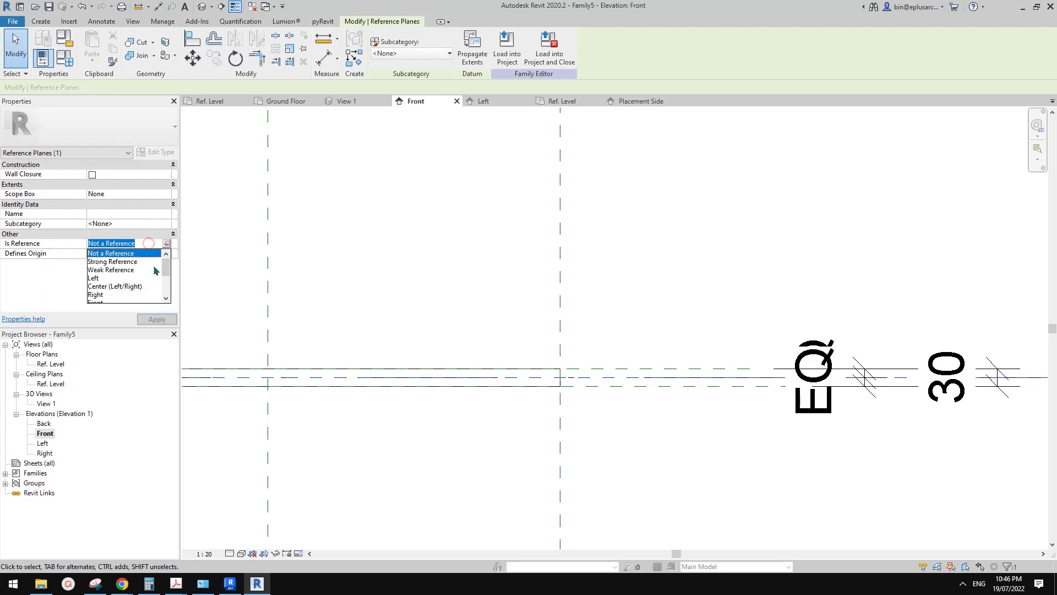
left_click(116, 270)
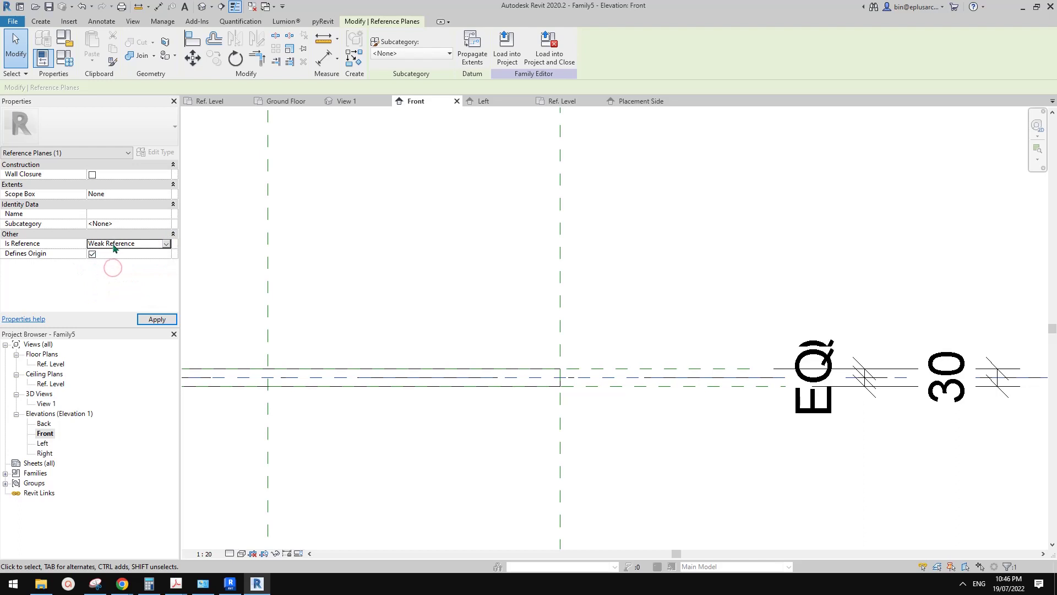
left_click(166, 243)
left_click(113, 258)
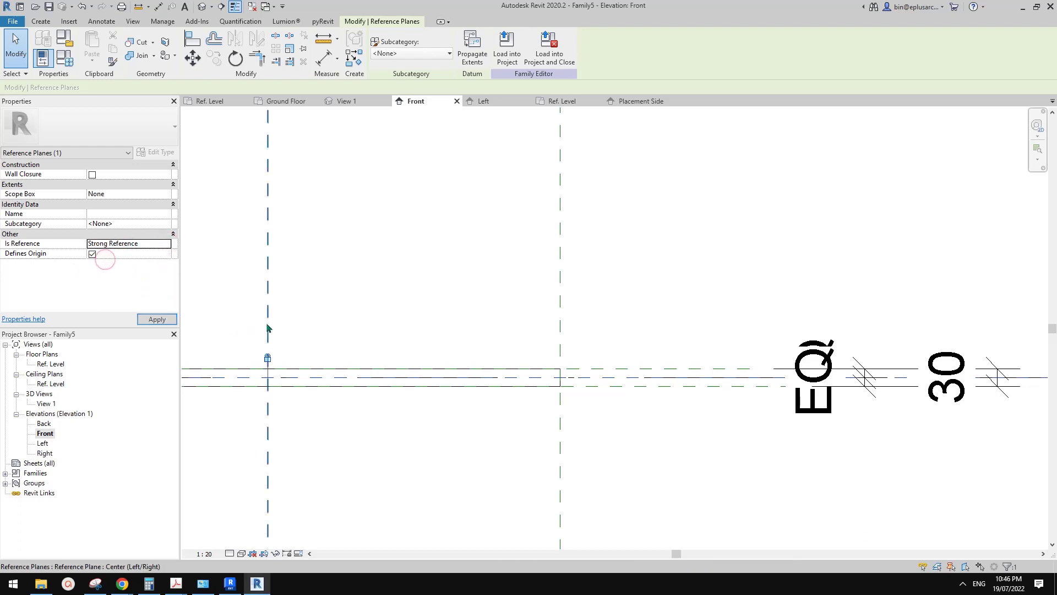
- Load the edited rung family into Family4, overwriting the existing version
left_click(518, 44)
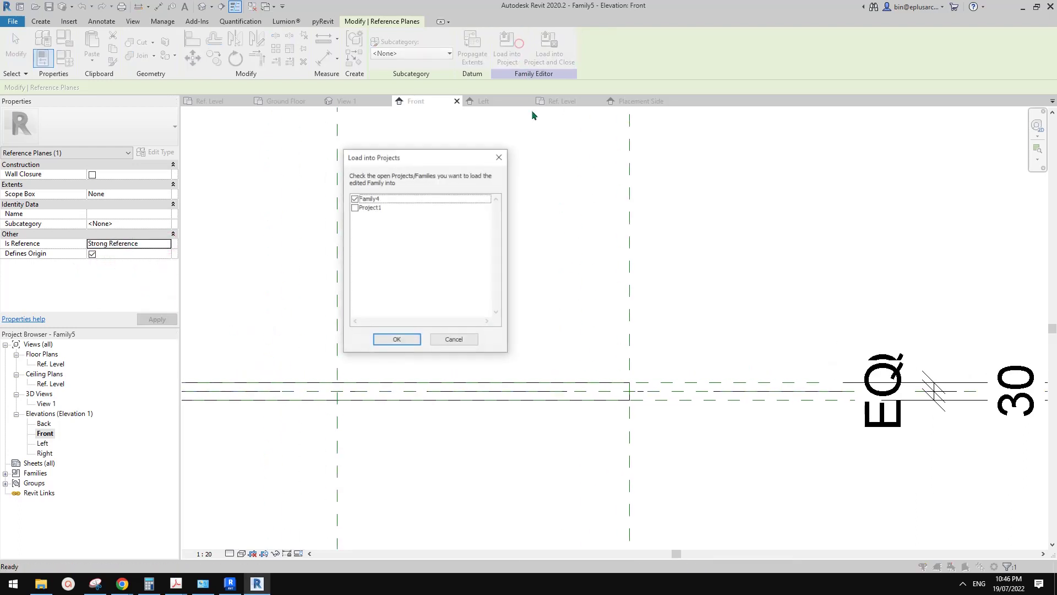
left_click(422, 338)
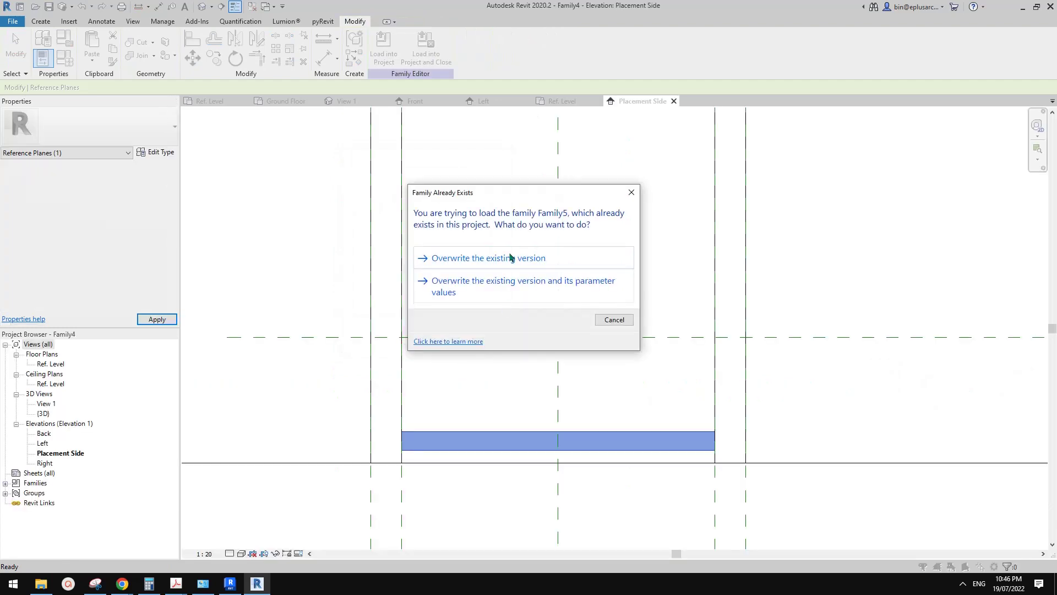
left_click(509, 252)
- Align the rung's centre reference to the horizontal reference plane 200 mm above Ref. Level and lock the alignment
key("a")
key("l")
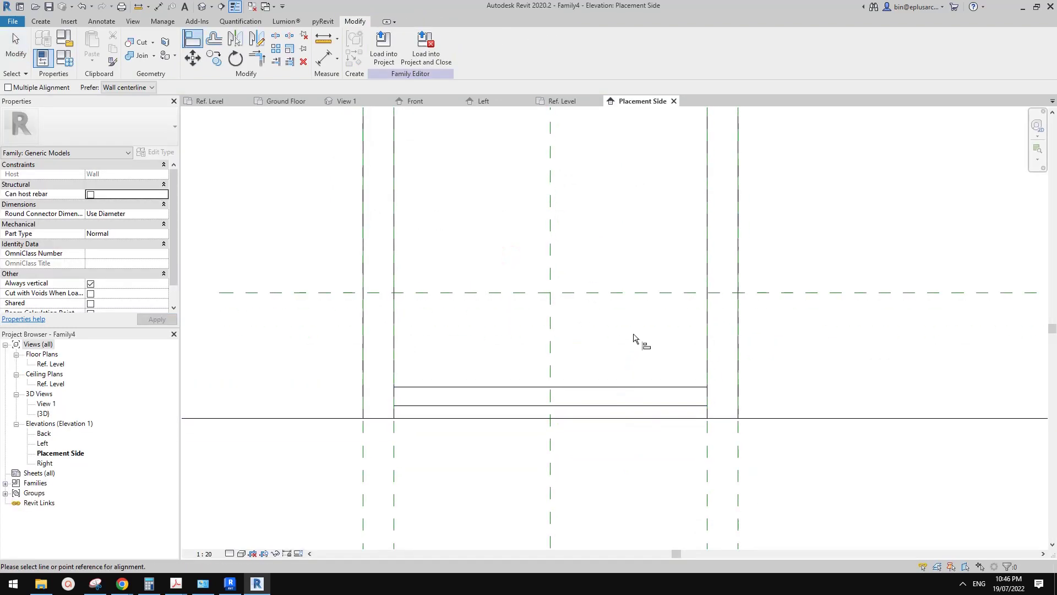
left_click(637, 295)
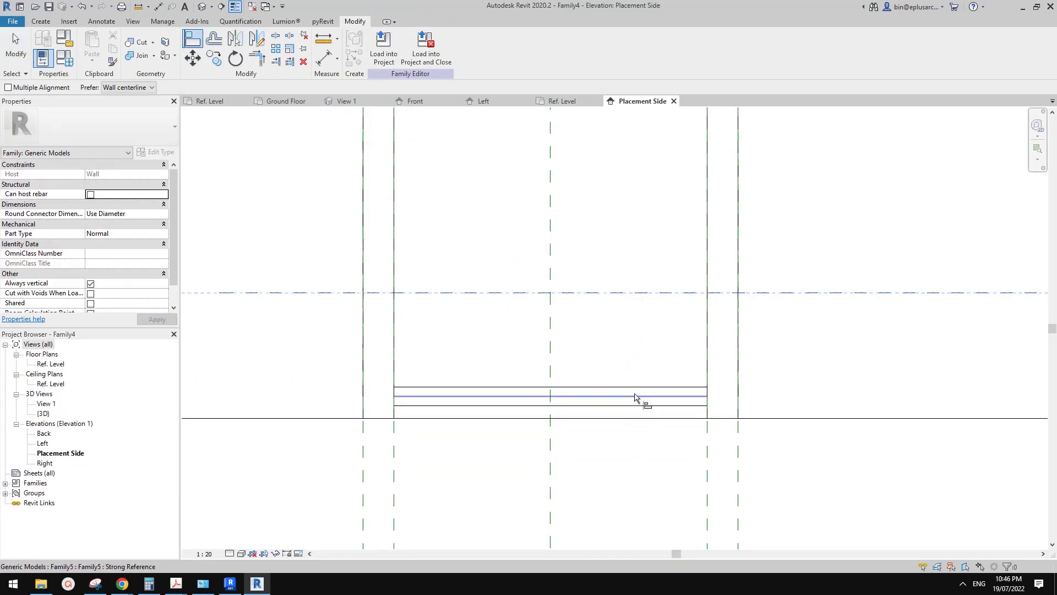
left_click(653, 396)
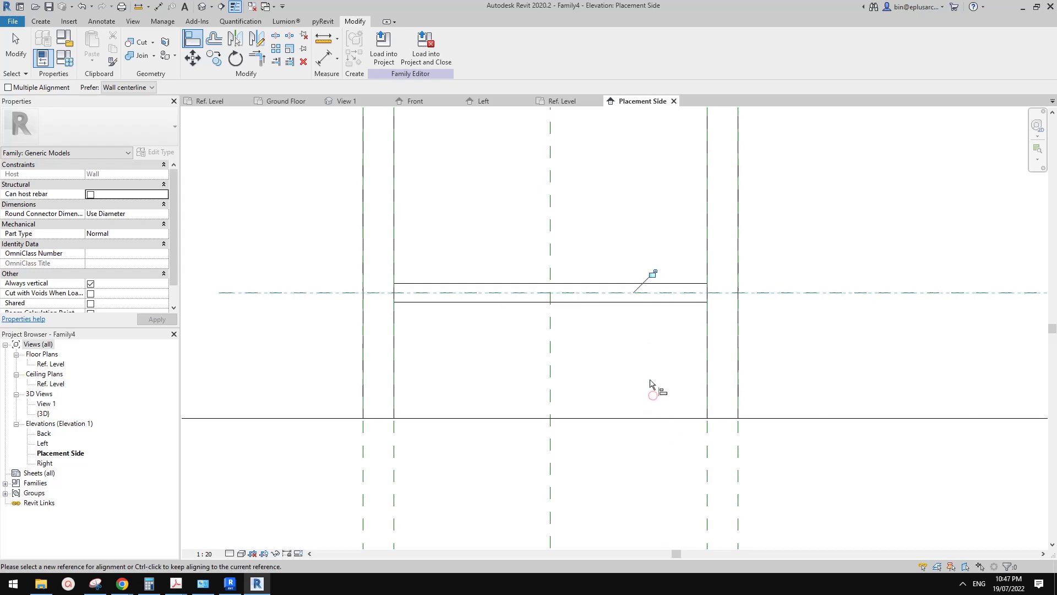
left_click(652, 274)
key("Escape")
scroll(640, 303, "down", 1)
key("Escape")
left_click(614, 302)
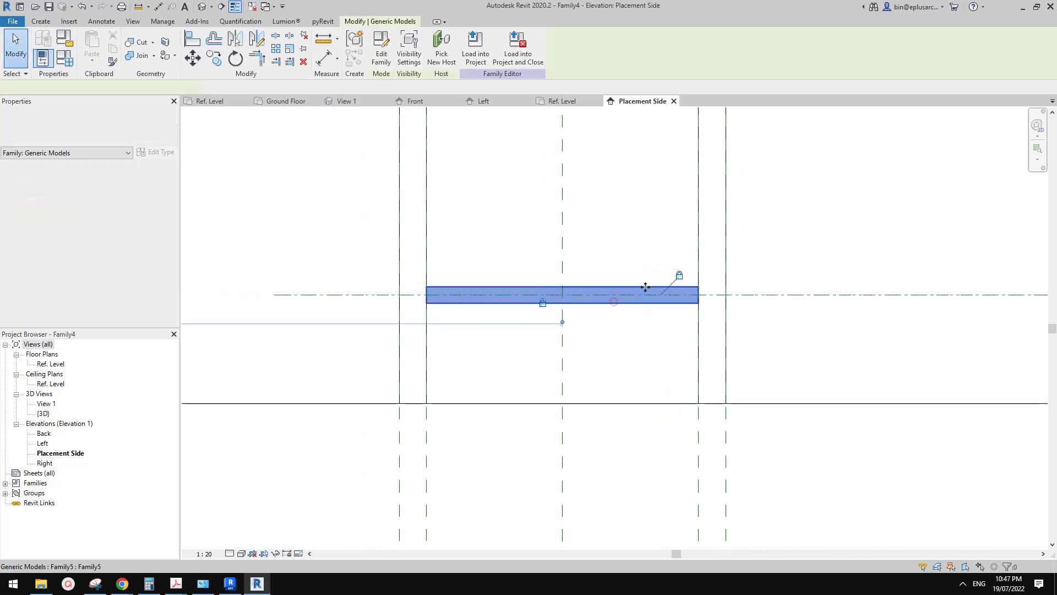
scroll(640, 297, "down", 3)
key("Escape")
middle_click_drag(652, 288, 593, 344)
key("Escape")
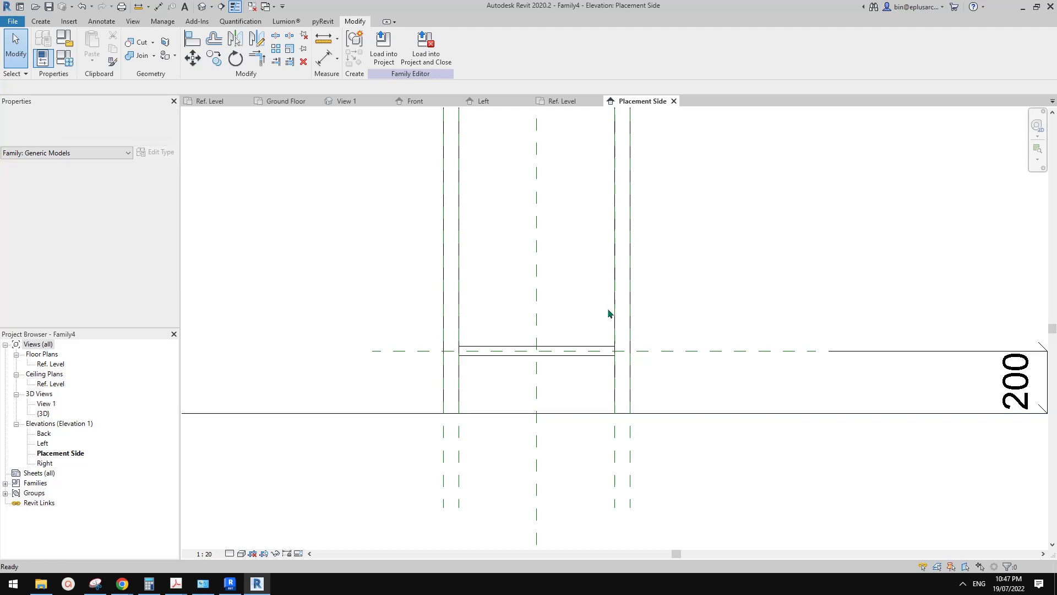
- Copy the horizontal reference plane at the rung 200 mm vertically upward
scroll(669, 321, "down", 1)
middle_click_drag(669, 321, 622, 367)
left_click(661, 392)
key("c")
key("o")
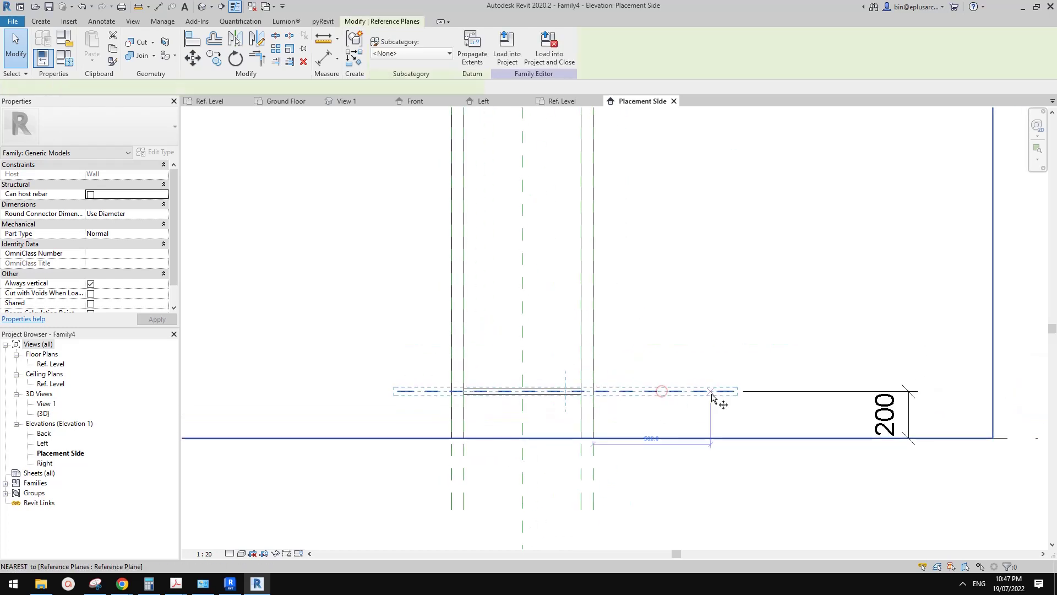
left_click(711, 391)
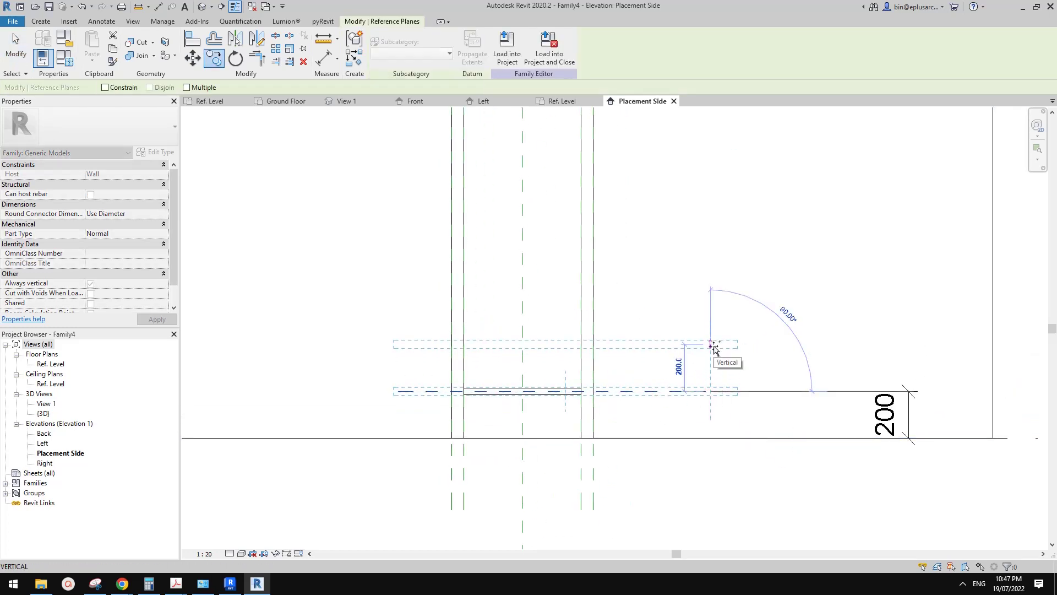
left_click(713, 344)
- Add an aligned dimension between the rung's reference plane and the copied plane above it
key("d")
key("i")
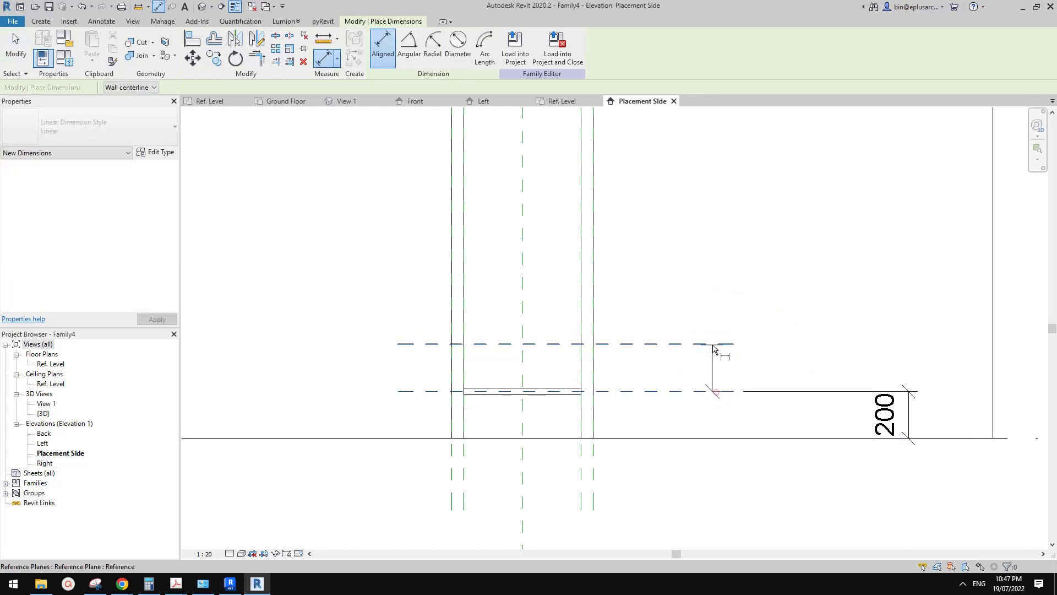
left_click(712, 345)
left_click(860, 351)
key("Escape")
- Array the rung as a grouped linear array of 2, placing the second rung freely above the first
middle_click_drag(550, 391, 604, 395)
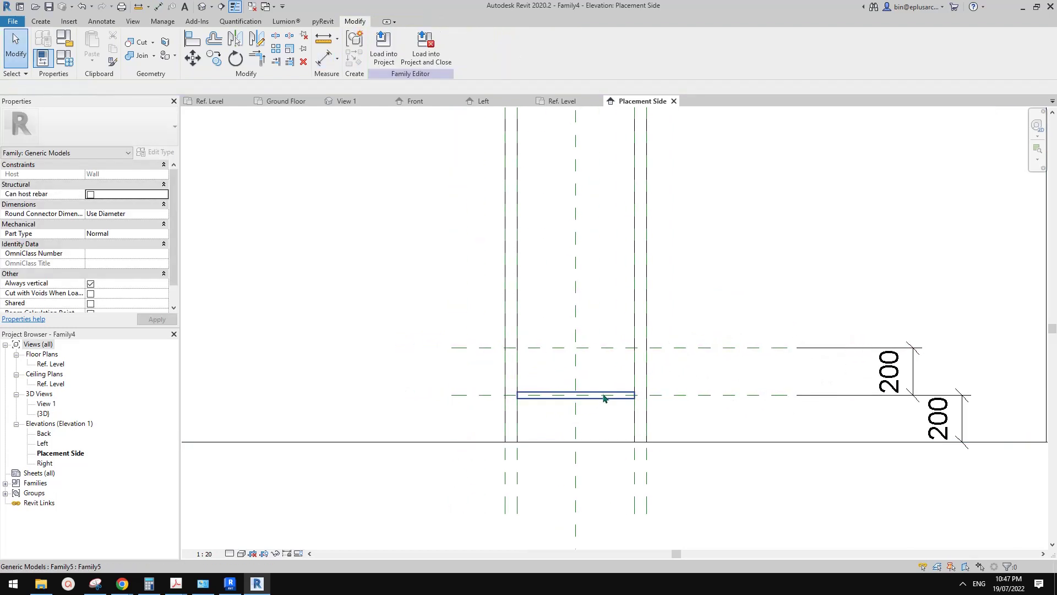
left_click(604, 397)
key("a")
key("r")
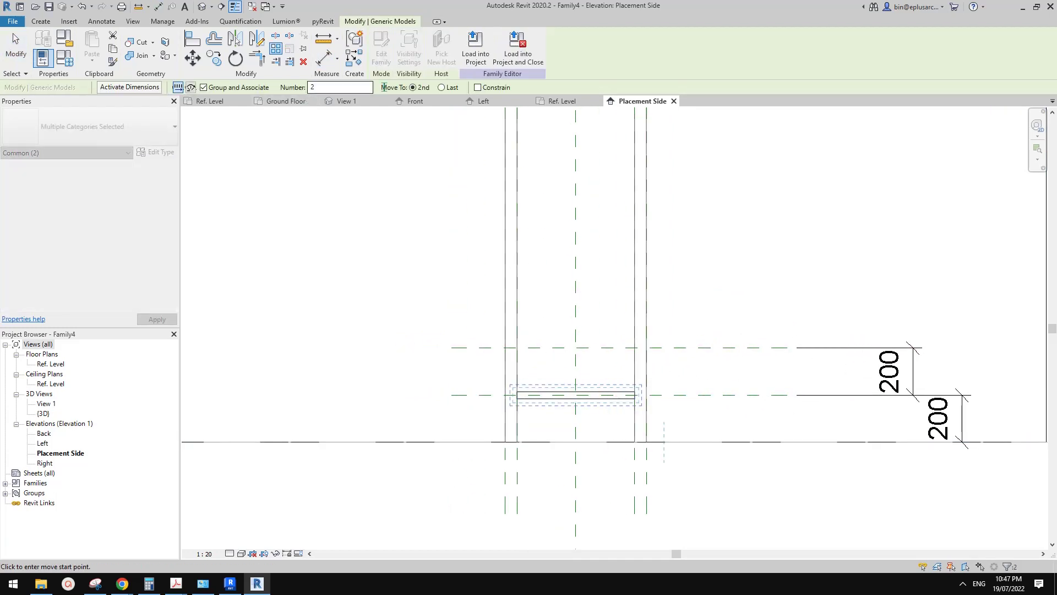
scroll(598, 388, "up", 1)
left_click(599, 396)
left_click(559, 360)
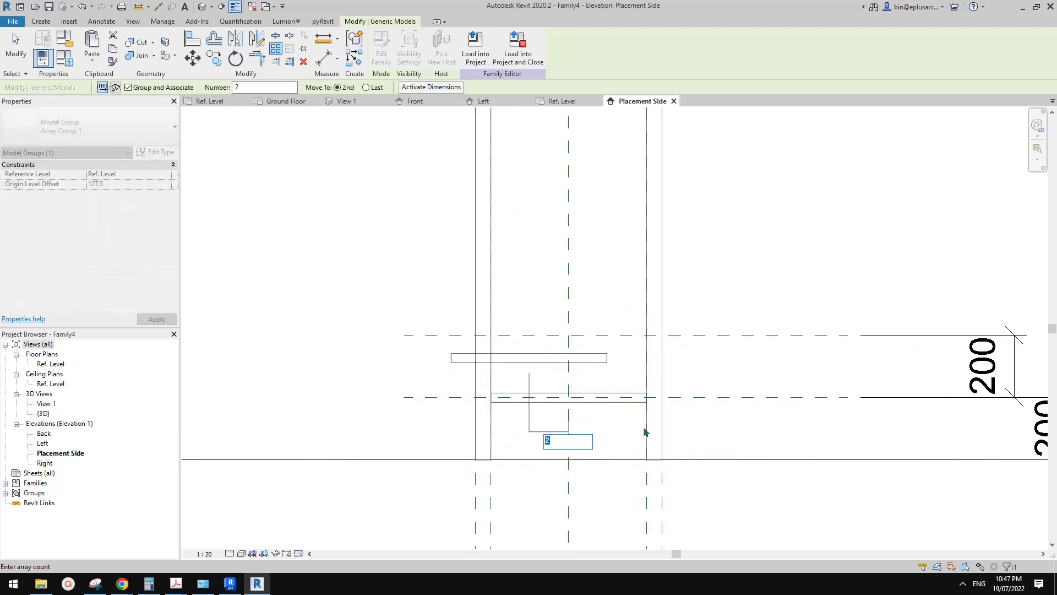
key("Return")
middle_click_drag(639, 425, 666, 432)
- Align the second rung's centre to the upper horizontal reference plane and lock the alignment
key("a")
key("l")
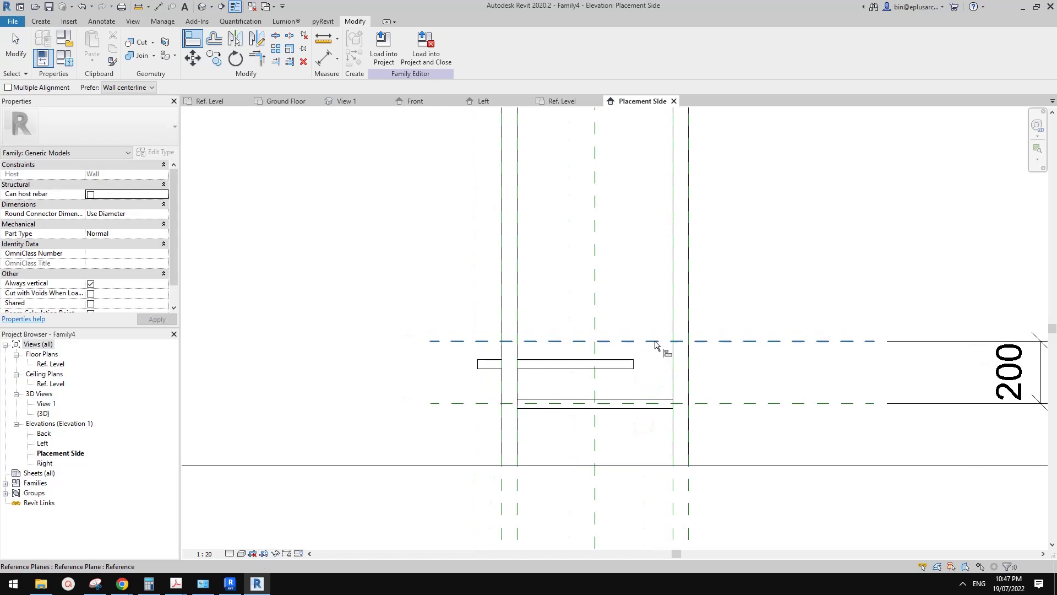
left_click(618, 364)
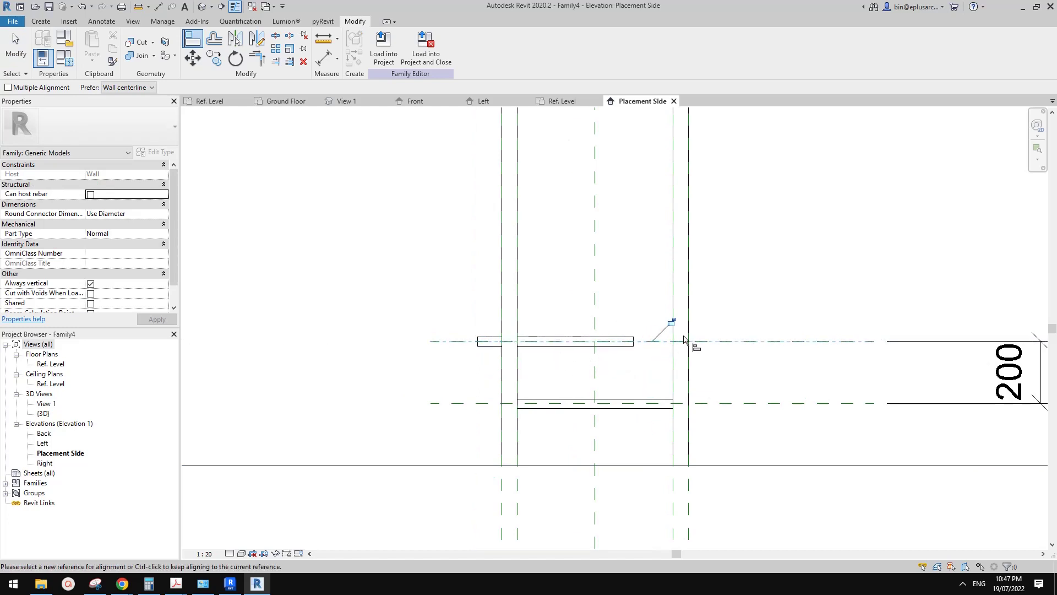
left_click(673, 323)
- Align the second rung's midpoint with the vertical centre reference plane between the two rails
left_click(595, 312)
left_click(557, 342)
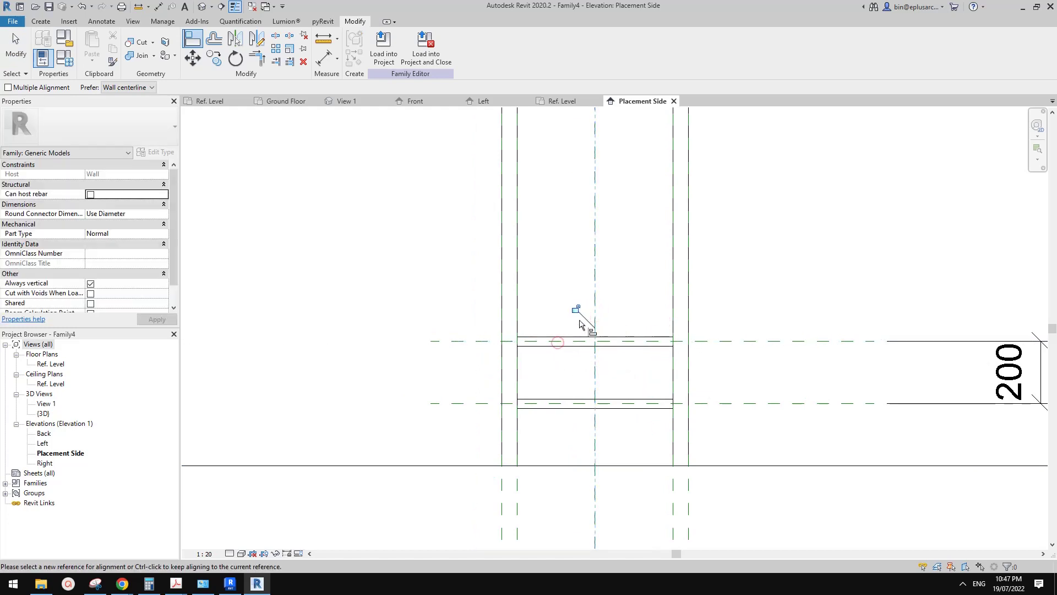
key("Escape")
key("Escape")
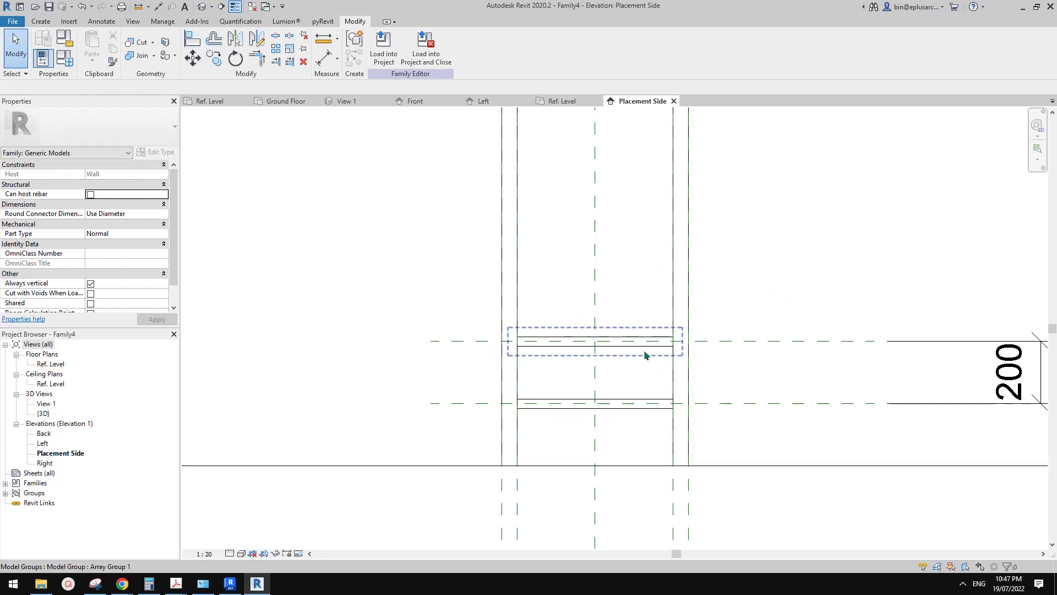
- Label the rung array's count with a new family type parameter named No
left_click(636, 339)
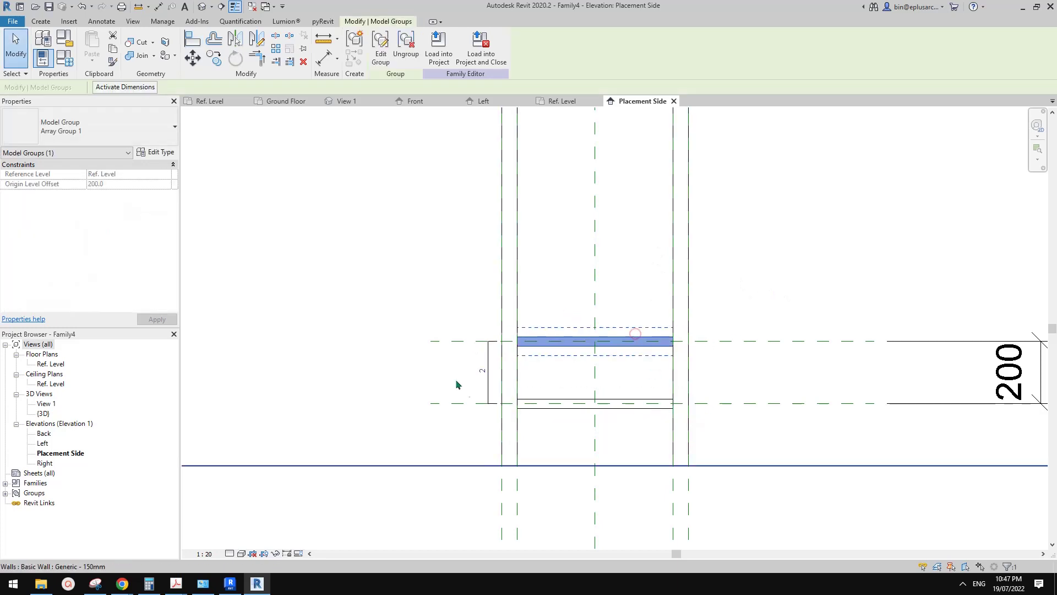
left_click(488, 358)
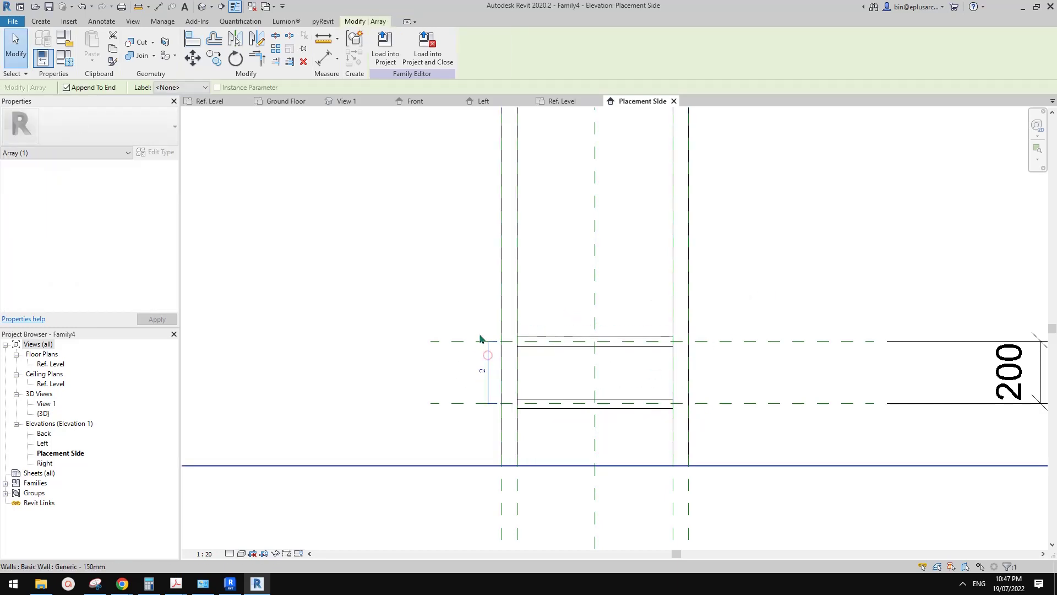
left_click(194, 87)
left_click(190, 107)
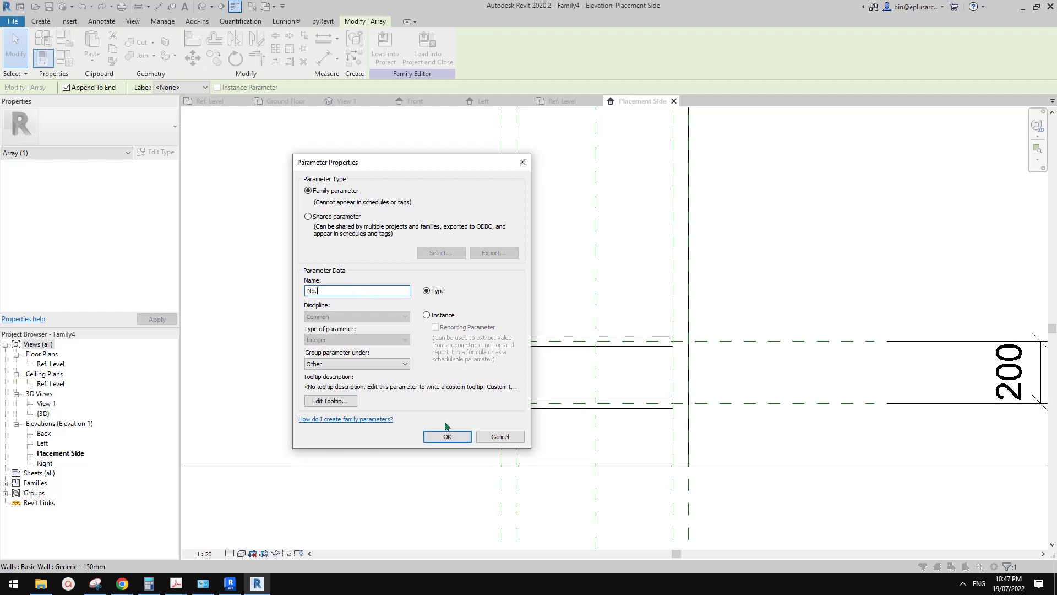
left_click(447, 435)
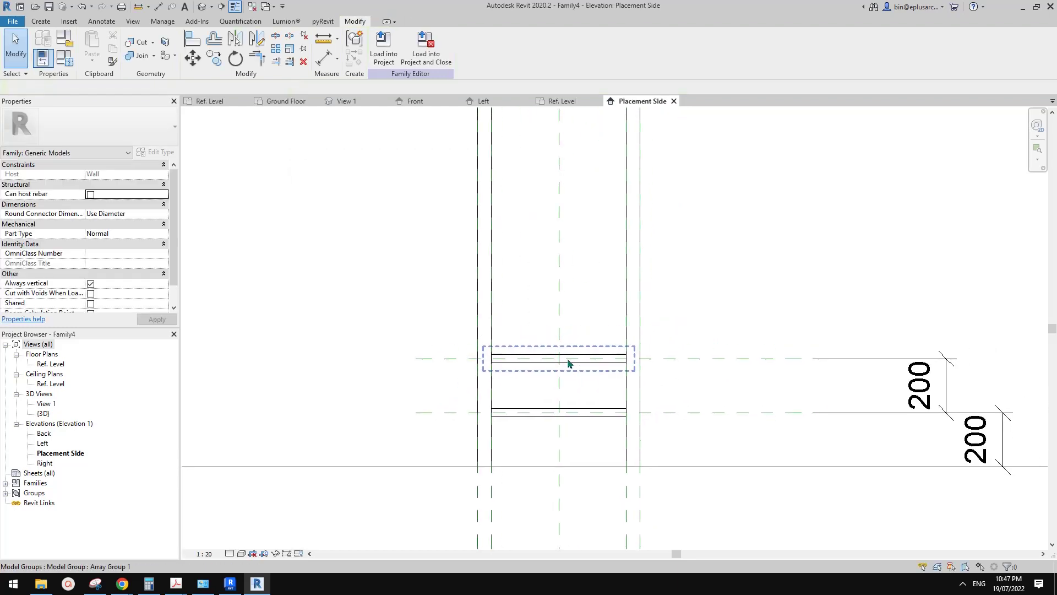
- Set the formula of the No. parameter to H/200 in the family types and apply it
scroll(568, 363, "down", 5)
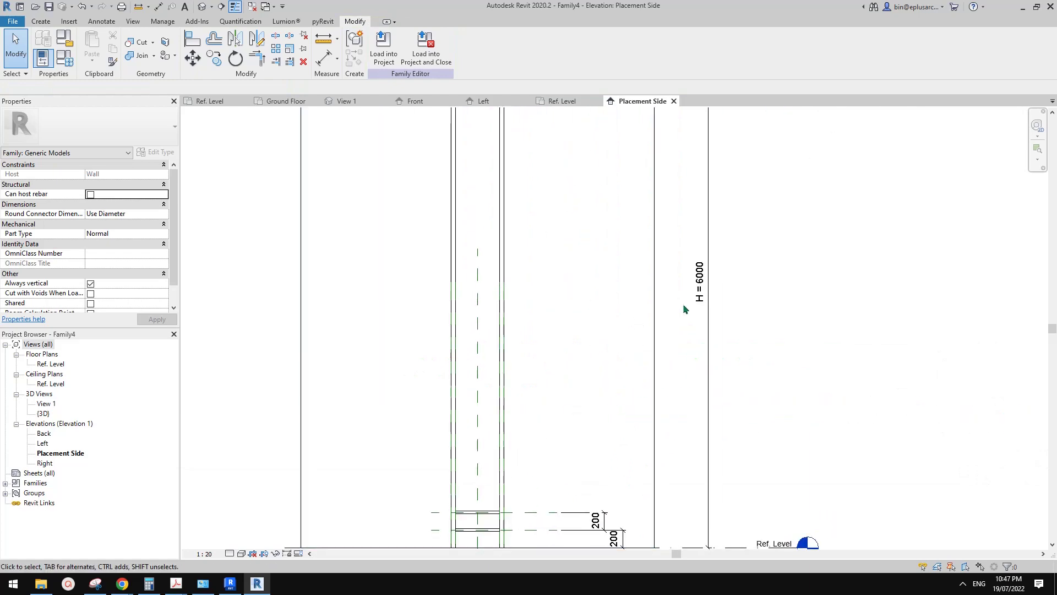
middle_click_drag(520, 532, 582, 432)
scroll(566, 425, "up", 2)
scroll(599, 440, "down", 1)
left_click(70, 56)
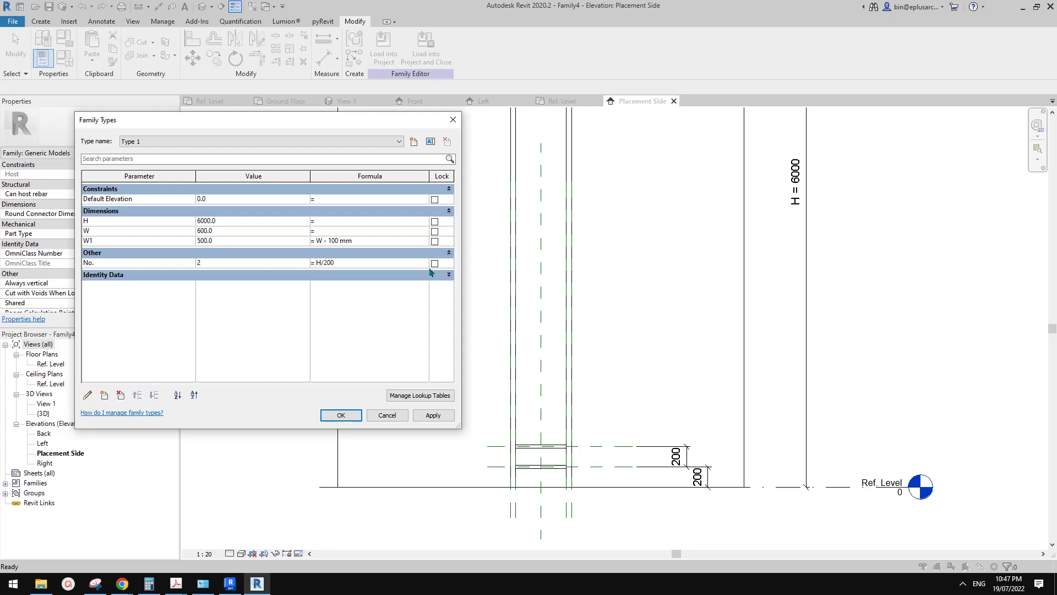
left_click(438, 419)
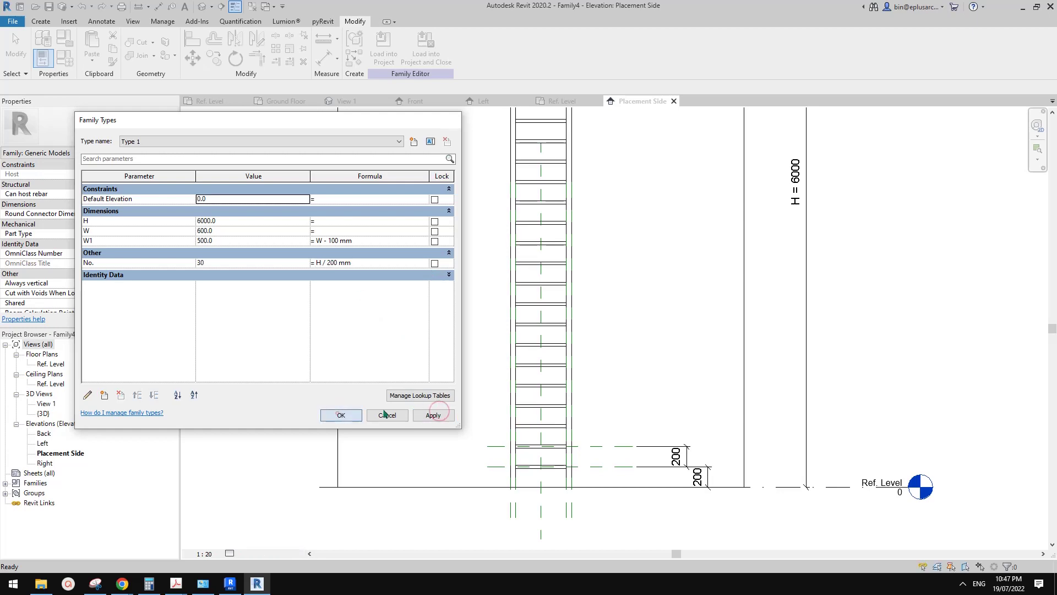
left_click(338, 414)
- Change the No. formula to H / 200 mm-1 to leave out the rung at the ladder's top
scroll(507, 384, "down", 1)
middle_click_drag(542, 263, 516, 350)
scroll(515, 349, "down", 2)
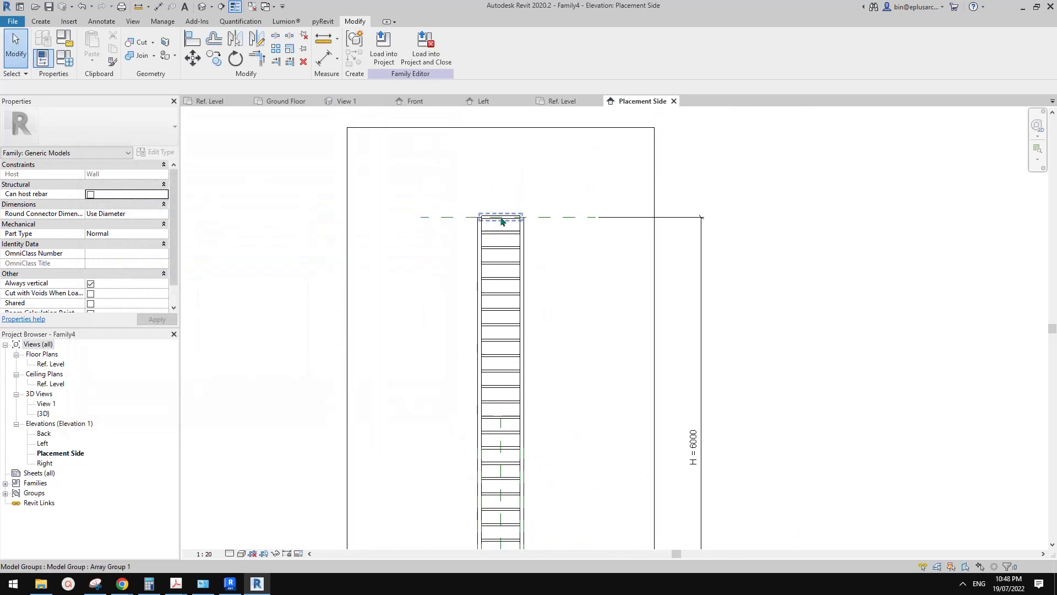
scroll(459, 218, "up", 4)
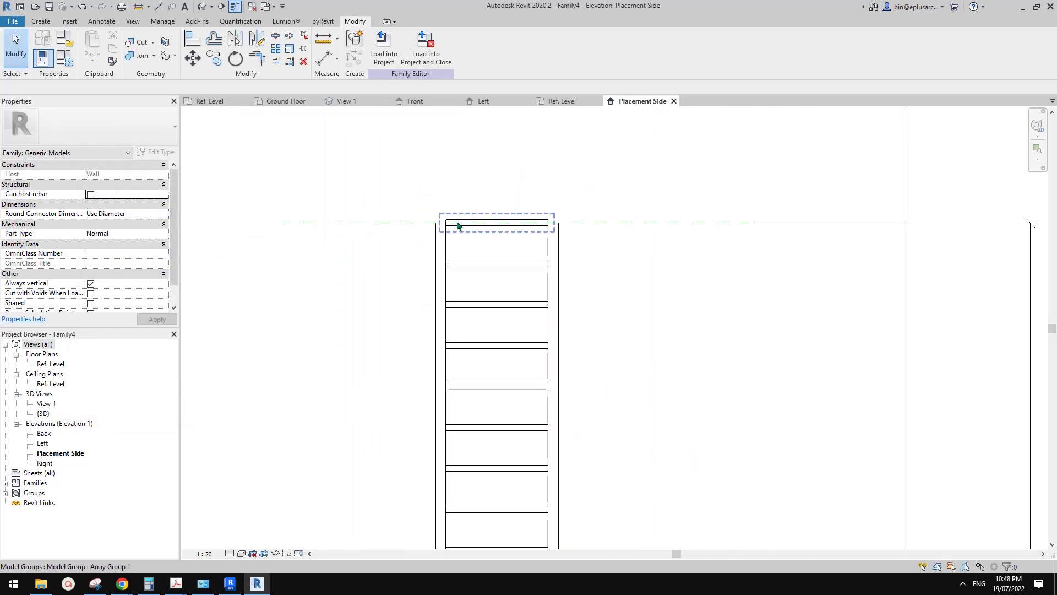
left_click(65, 57)
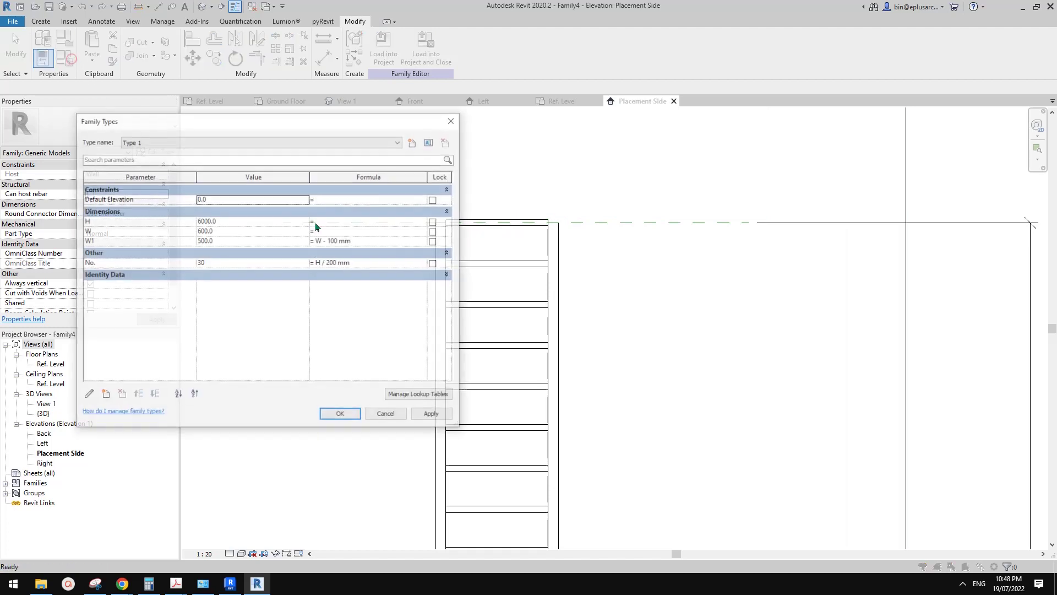
left_click(369, 262)
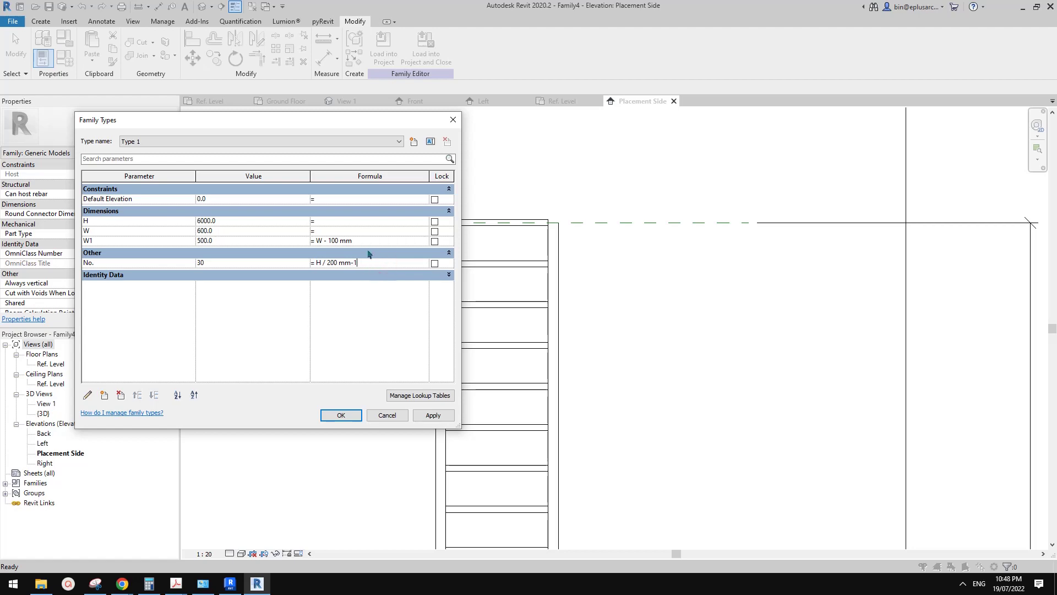
left_click(340, 414)
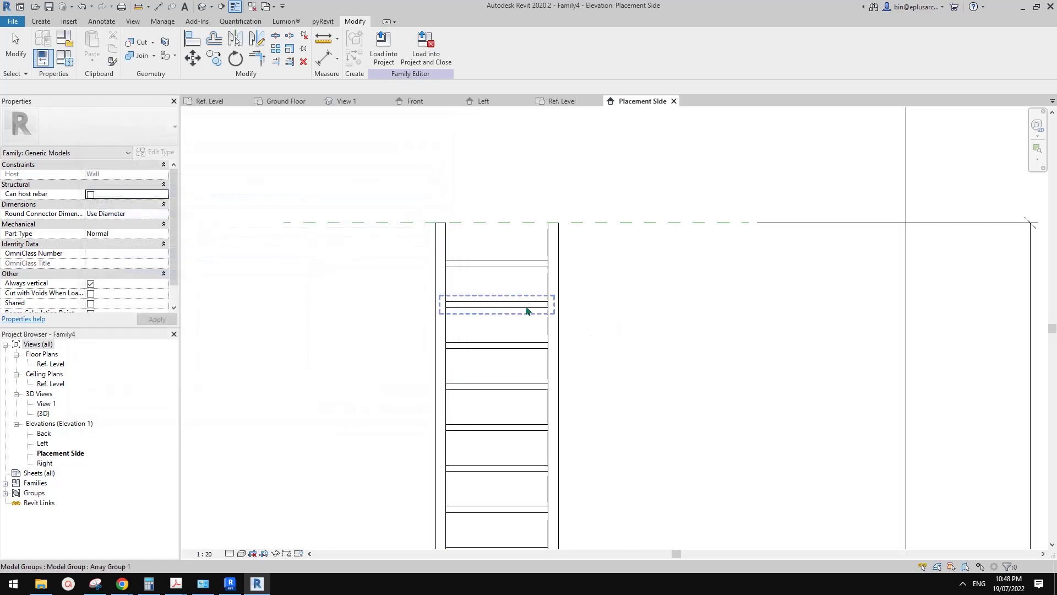
- Line up the upper 200 spacing dimension with the lower 200 dimension beside the ladder's base
scroll(520, 300, "down", 4)
middle_click_drag(546, 359, 547, 336)
scroll(604, 306, "up", 1)
middle_click_drag(596, 395, 585, 231)
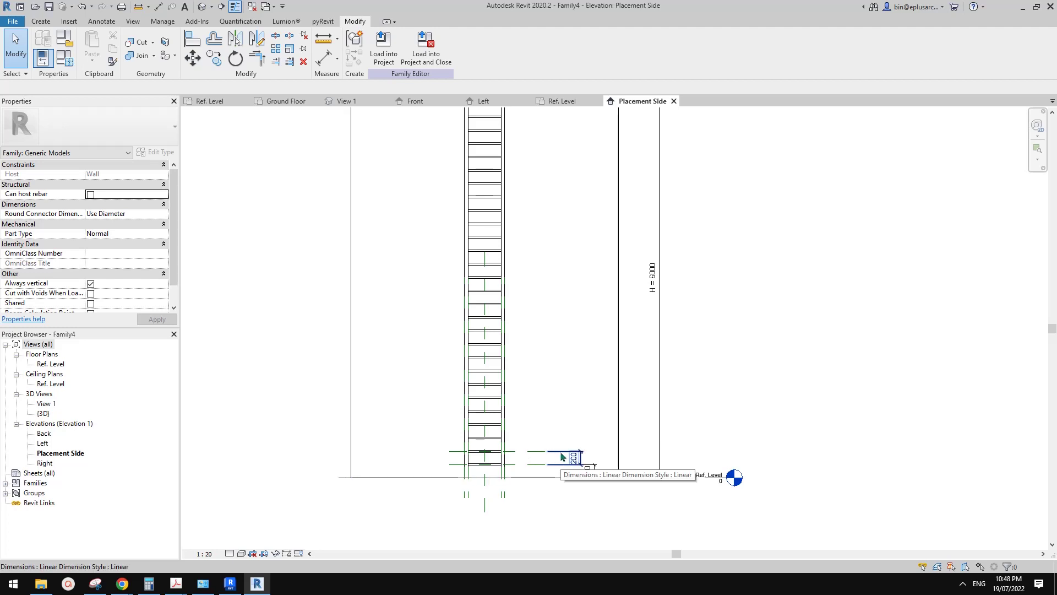
middle_click_drag(546, 397, 568, 428)
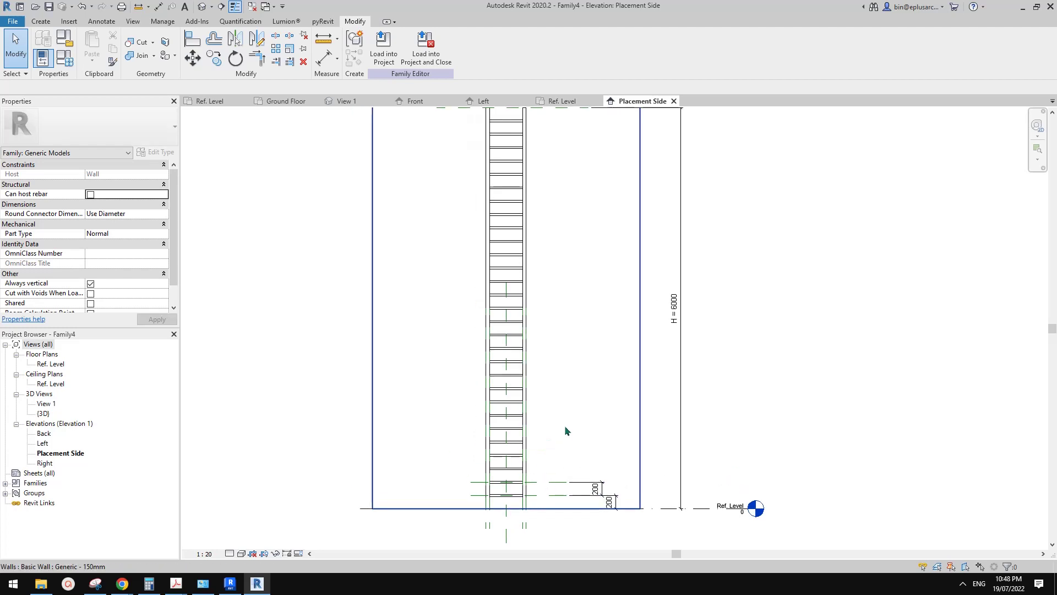
scroll(597, 489, "up", 2)
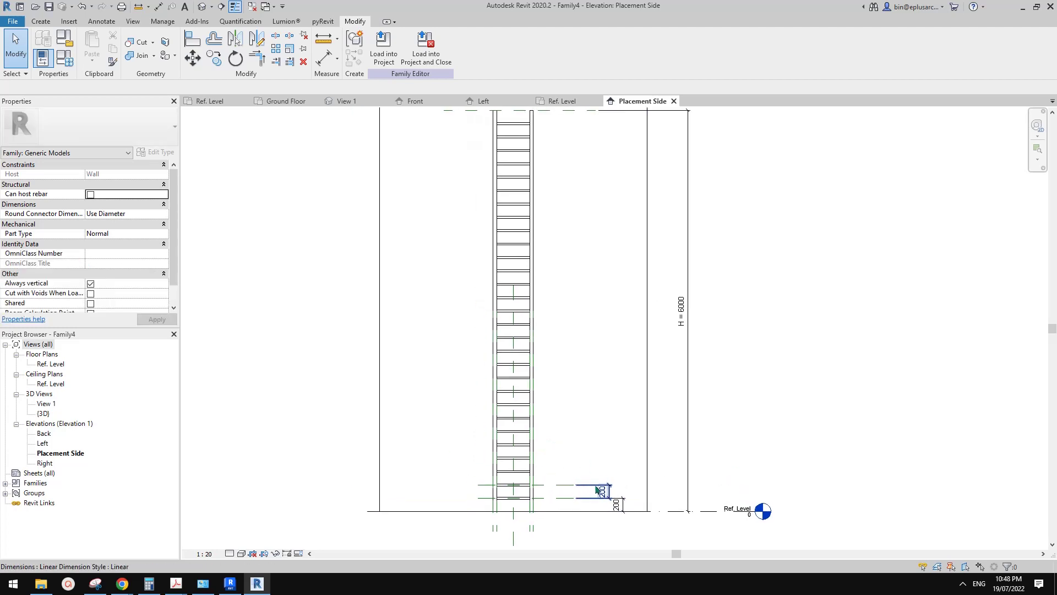
left_click(624, 491)
key("Escape")
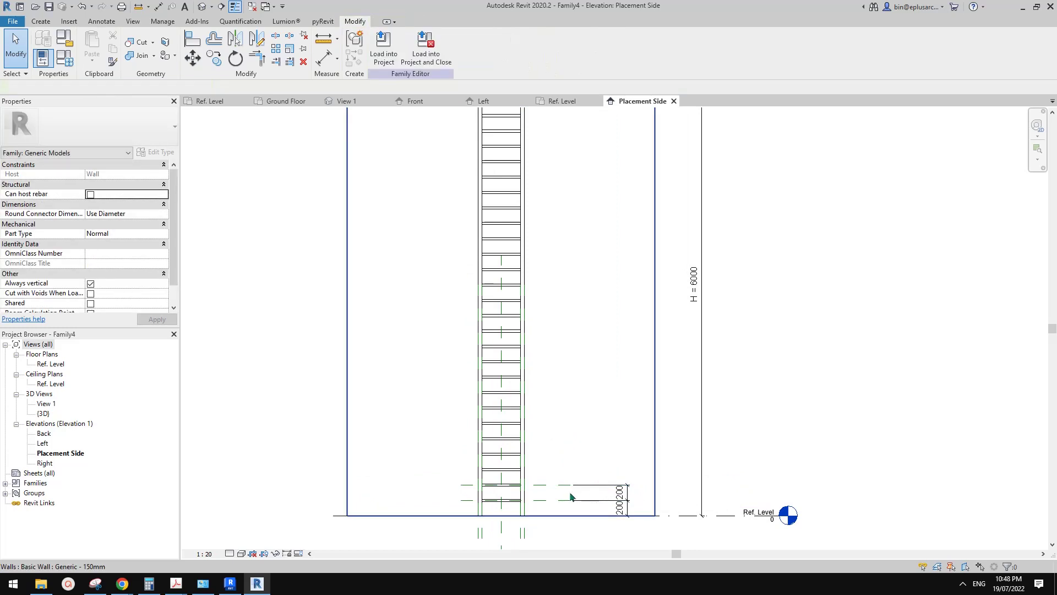
- Switch to Chrome to examine how the rails, rungs and cage hoops meet in the cage ladder photo, and return to Revit
middle_click_drag(570, 498, 582, 500)
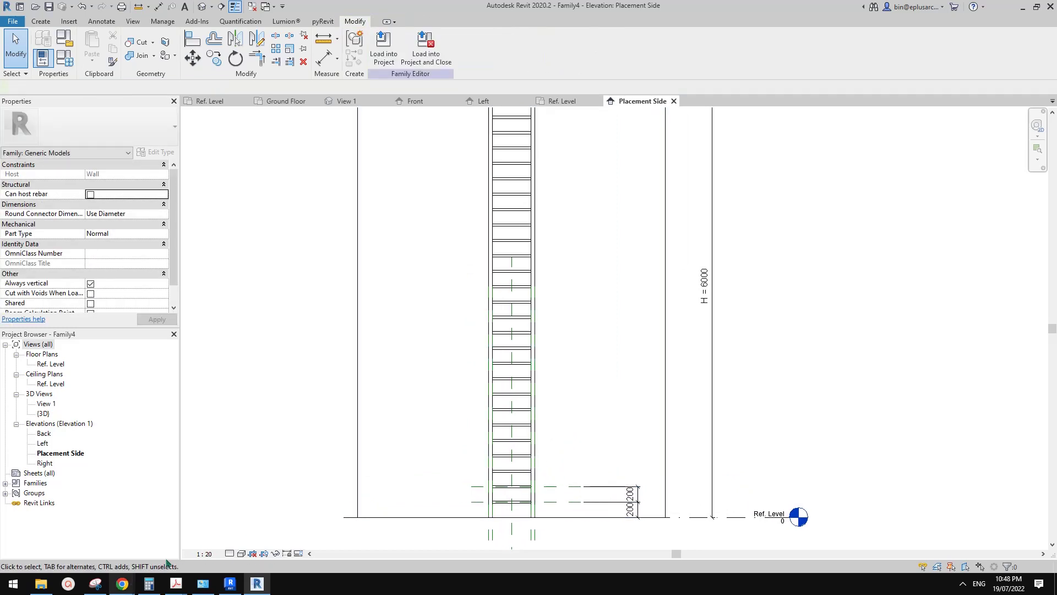
middle_click_drag(484, 440, 468, 456)
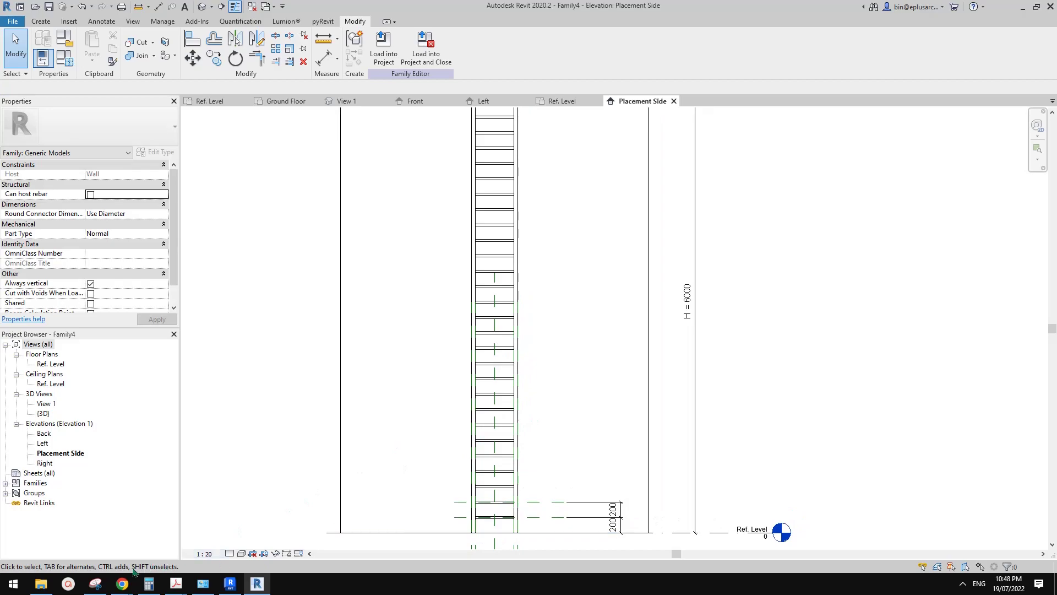
left_click(122, 584)
left_click(263, 541)
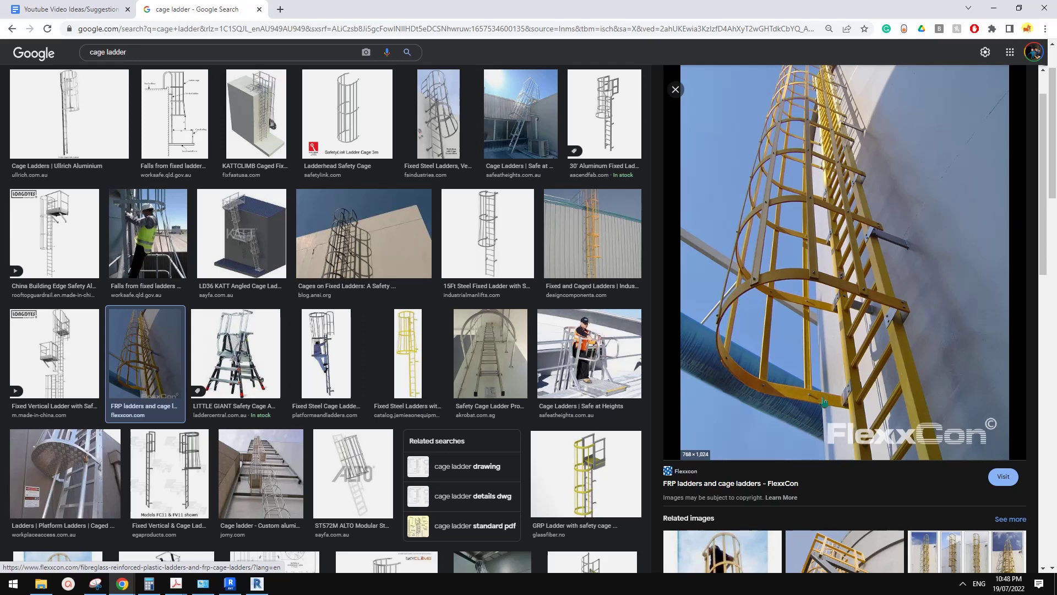
left_click(262, 587)
scroll(548, 449, "up", 2)
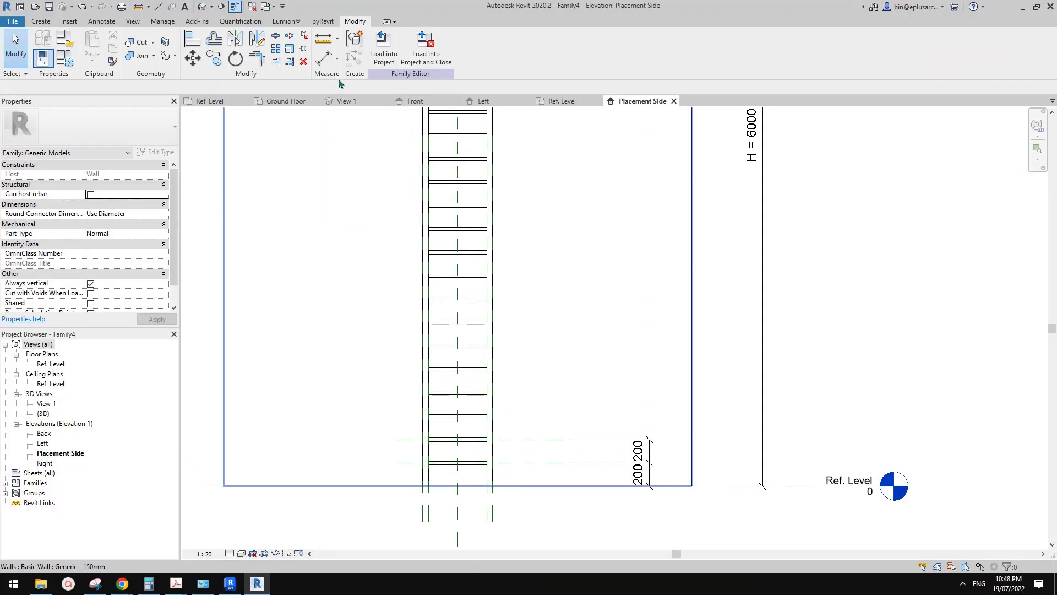
scroll(529, 373, "down", 2)
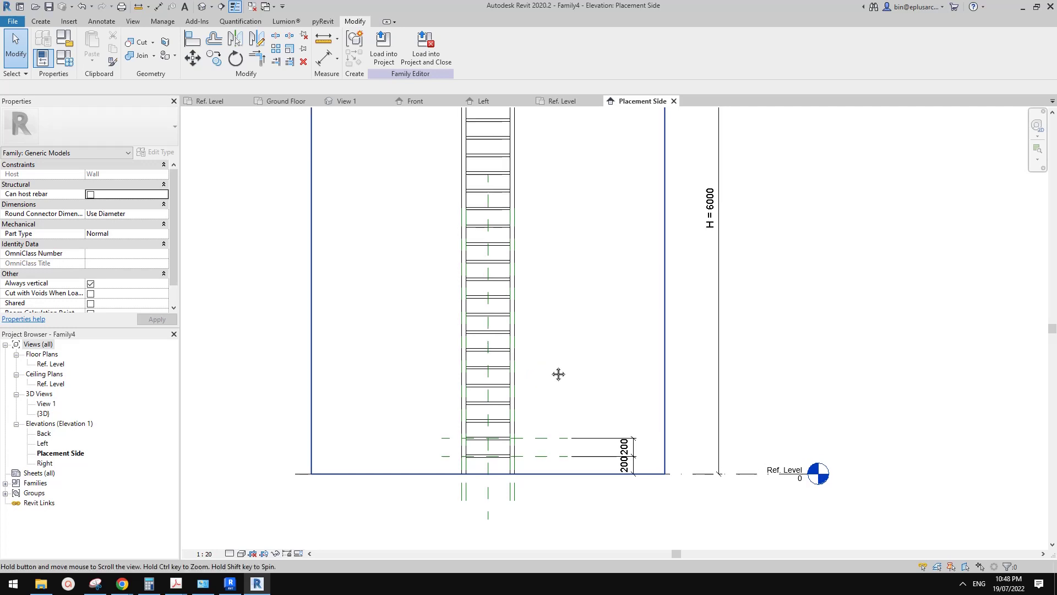
middle_click_drag(546, 385, 550, 409)
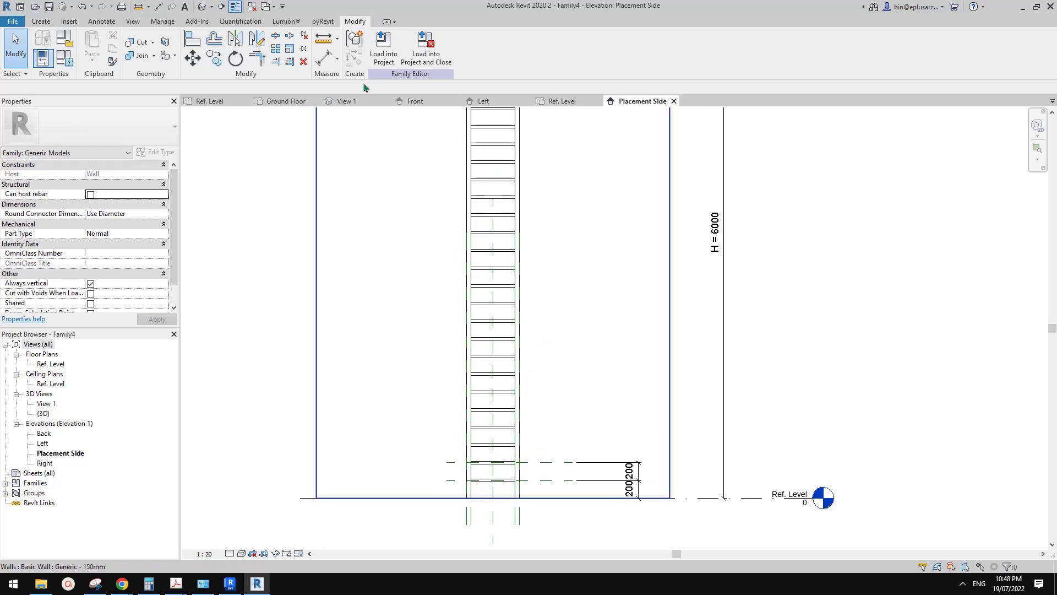
middle_click_drag(591, 189, 606, 252)
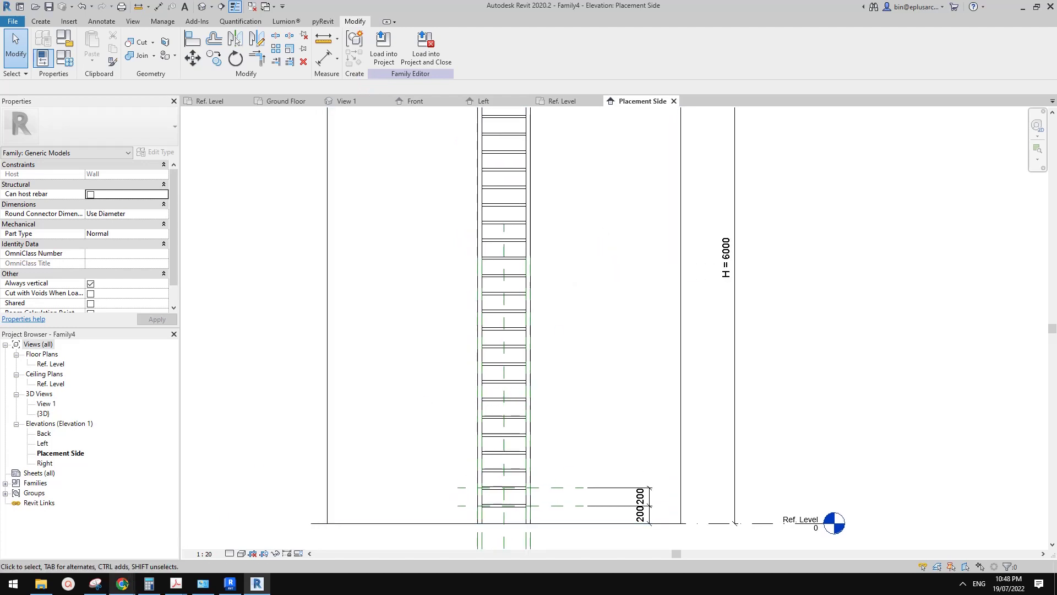
mouse_move(122, 585)
left_click(306, 528)
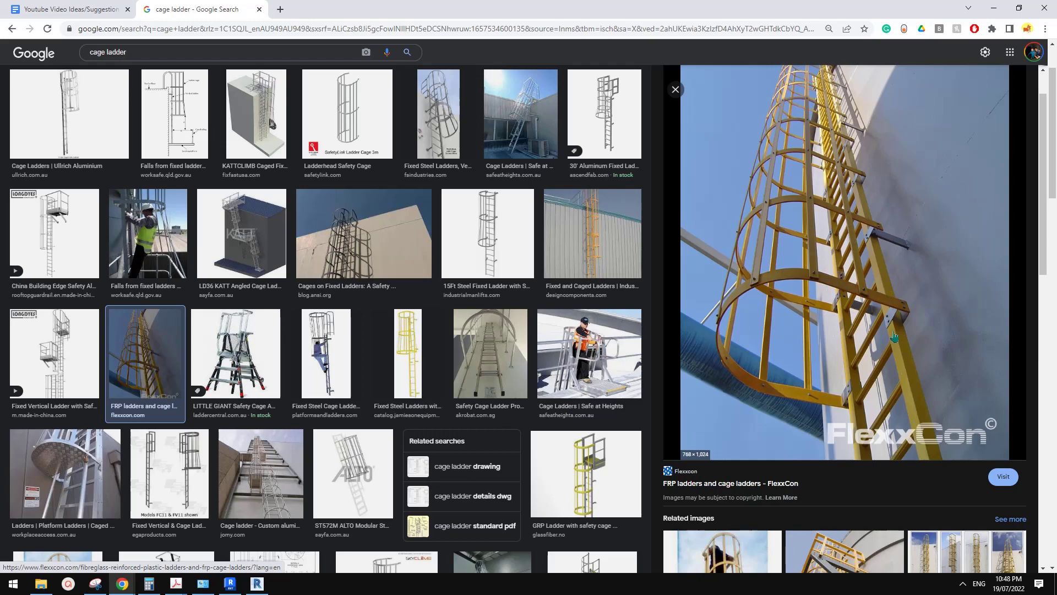
left_click(257, 583)
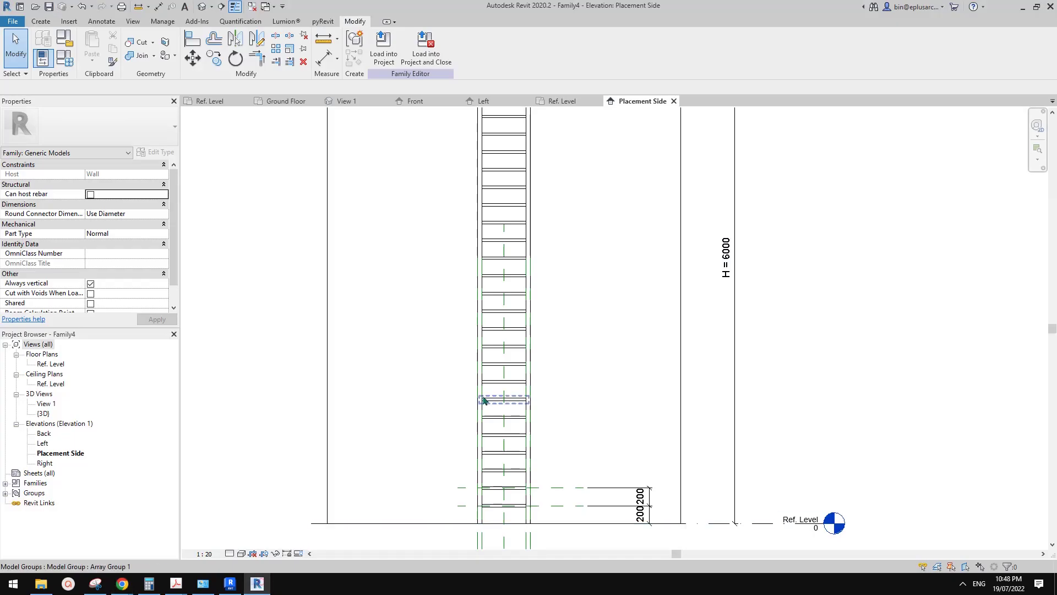
- Open the nested Family5 rung for editing from one of the arrayed rungs
middle_click_drag(513, 427, 533, 384)
scroll(533, 383, "up", 3)
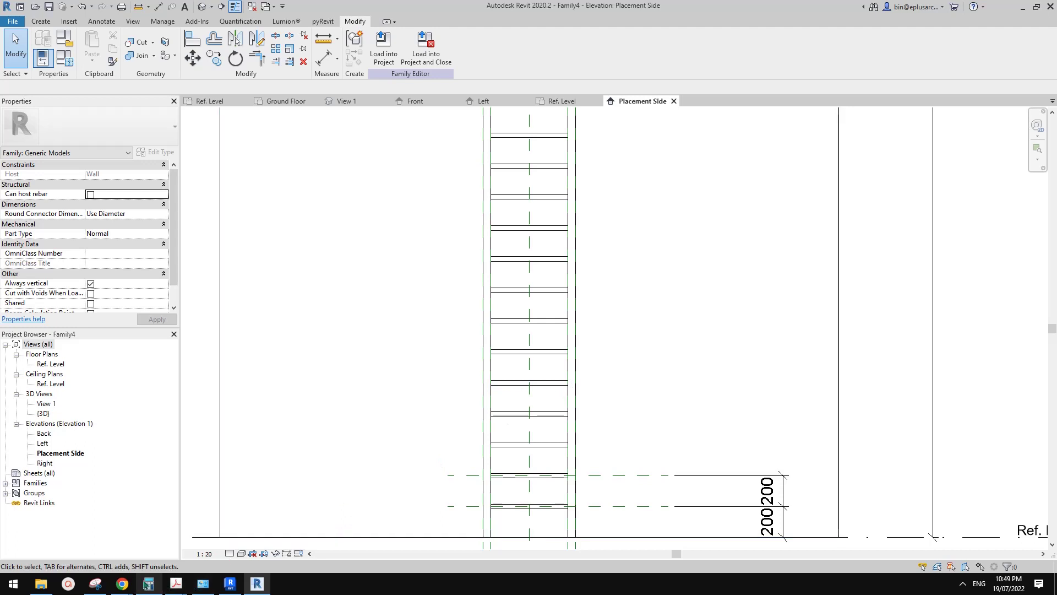
left_click(560, 384)
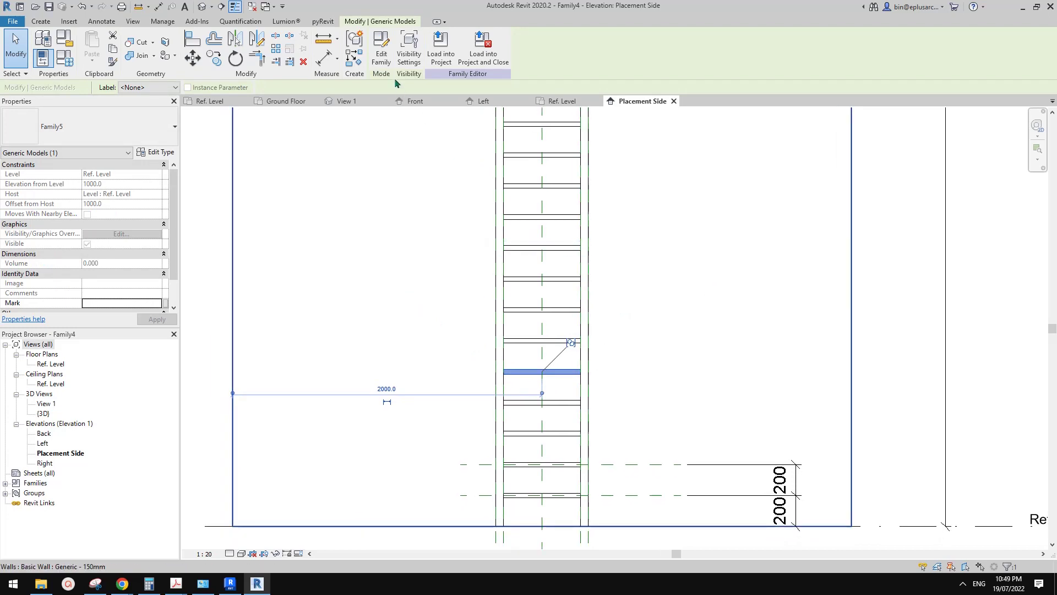
left_click(382, 55)
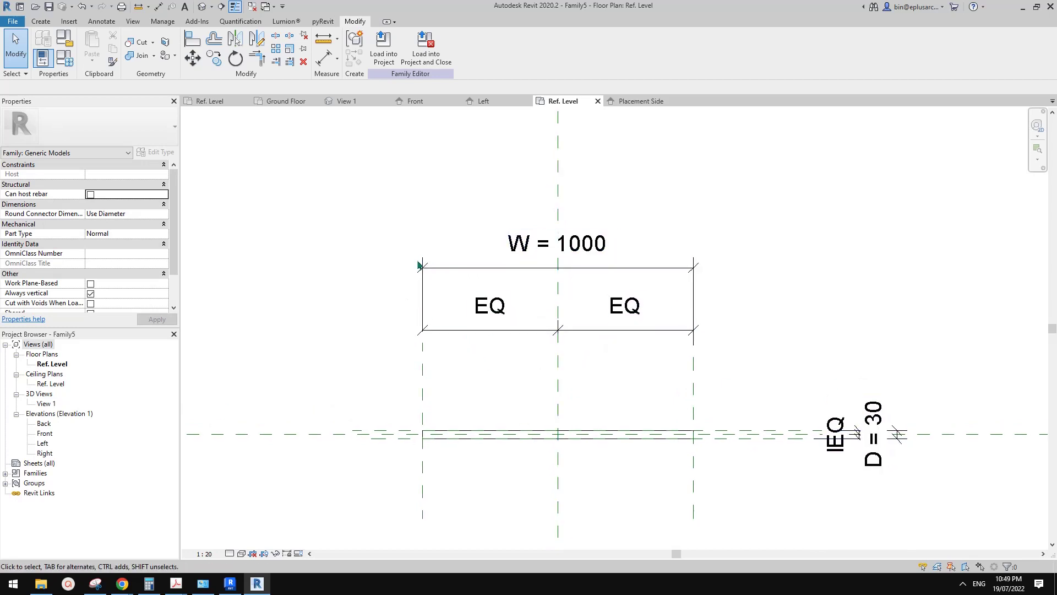
- Save the rung family as a new family file named Family5A on the Desktop
left_click(12, 20)
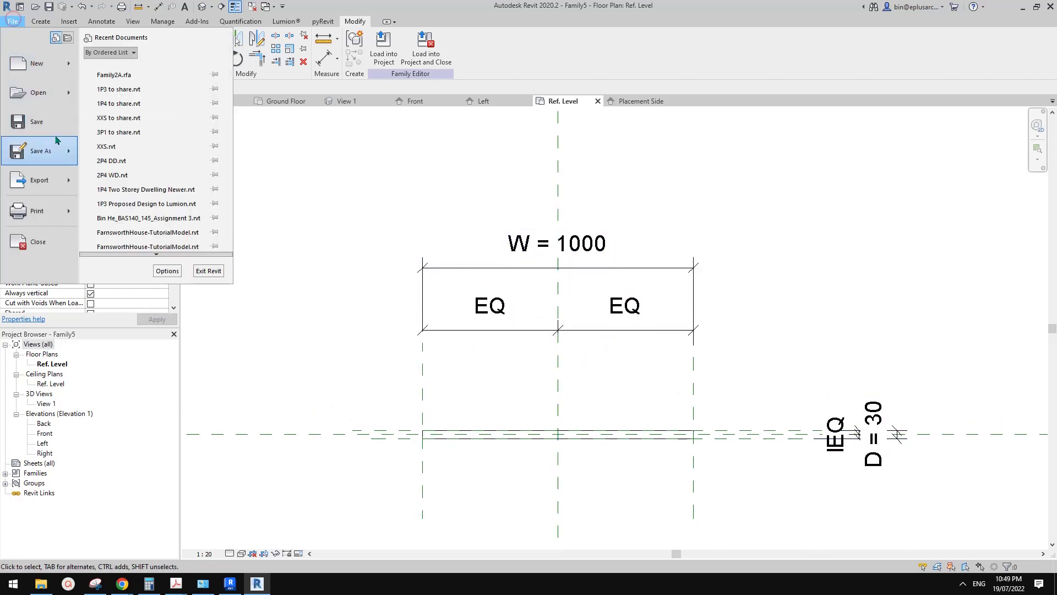
left_click(60, 154)
left_click(240, 152)
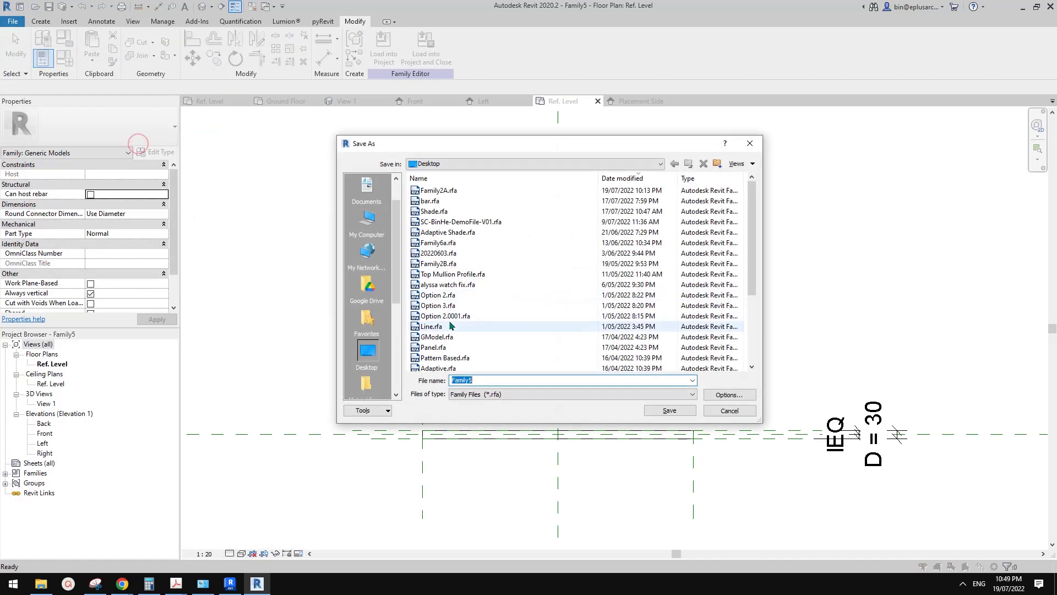
left_click(670, 411)
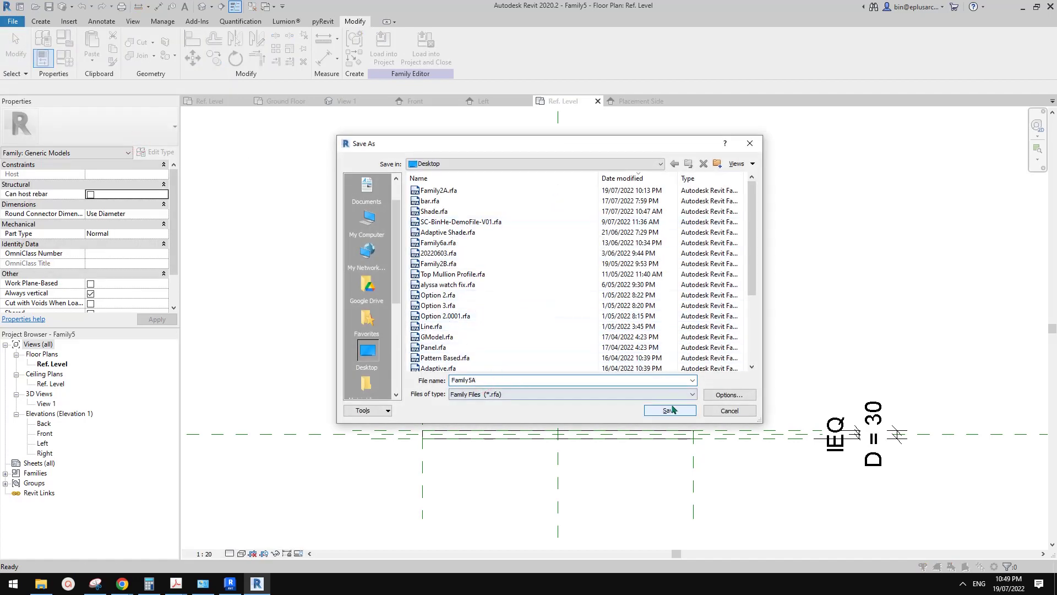
- Delete the rung's solid from the reference level plan, keeping the reference planes and dimensions
middle_click_drag(815, 420, 775, 334)
left_click(620, 344)
left_click(704, 300)
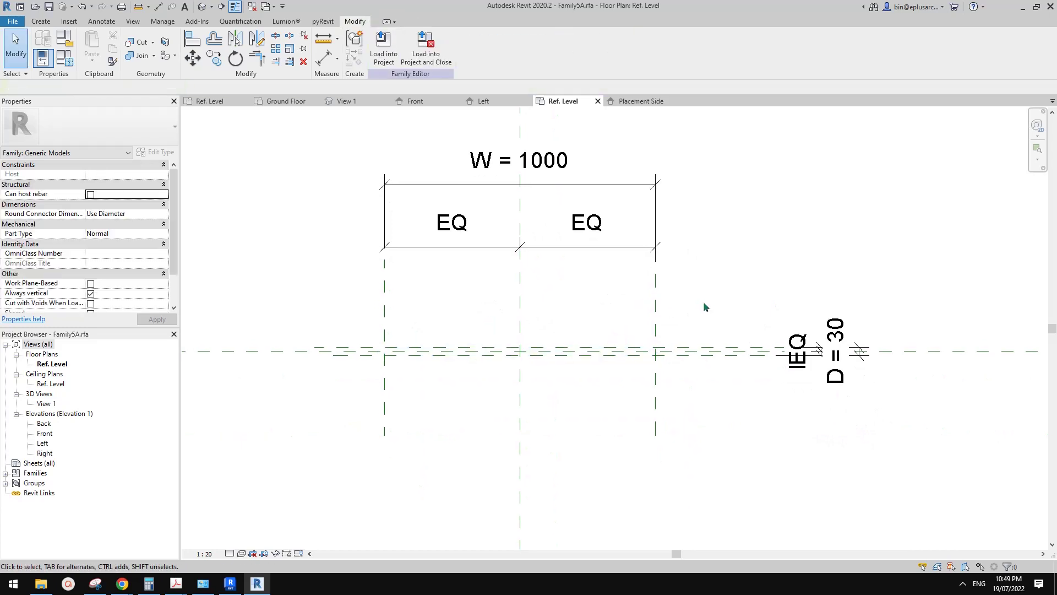
left_click_drag(738, 265, 895, 418)
middle_click_drag(545, 277, 623, 299)
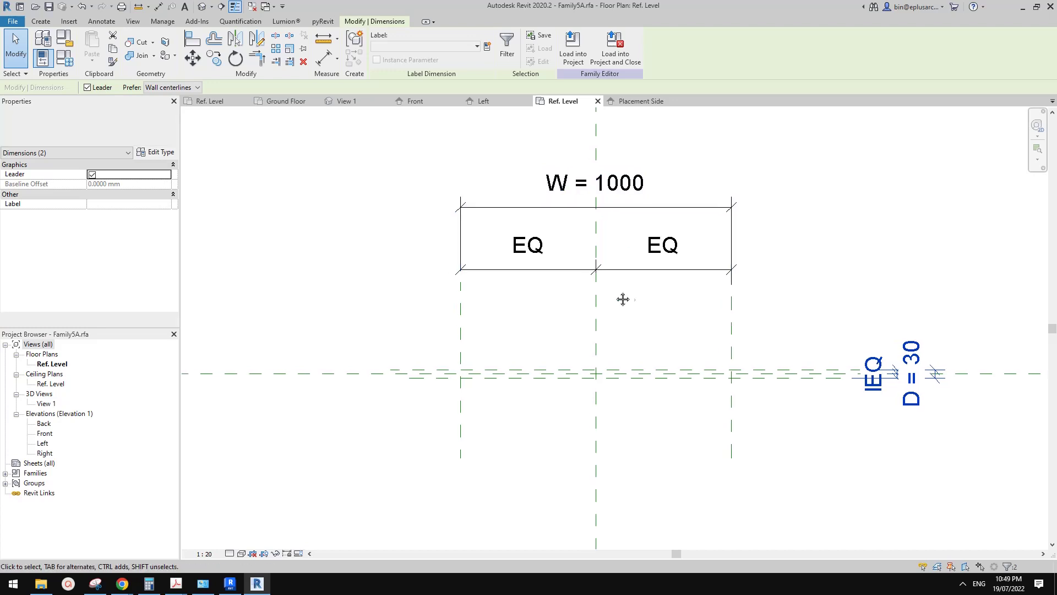
key("Escape")
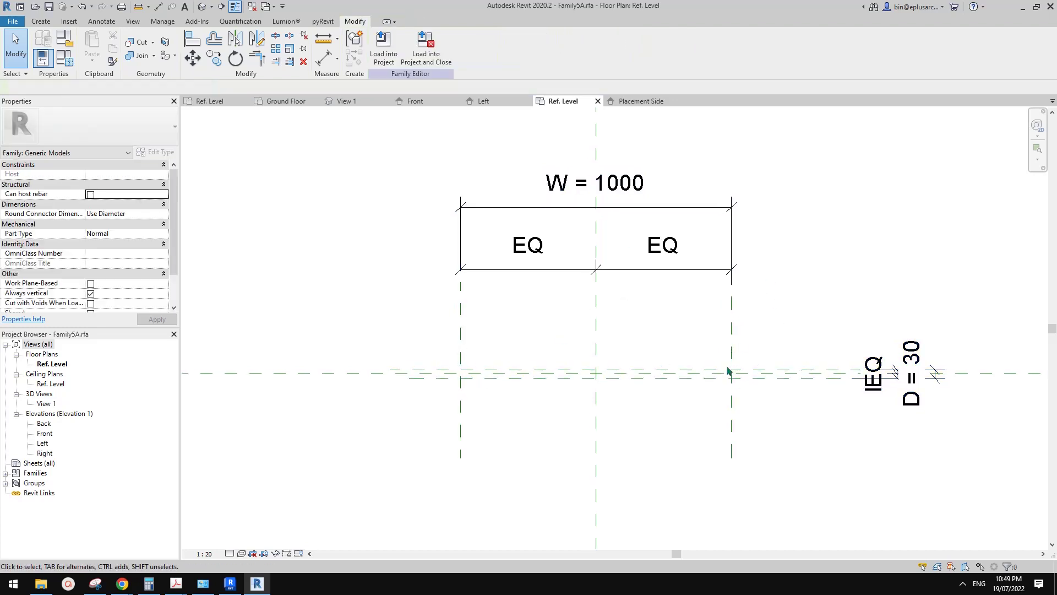
- Switch to Chrome to examine the cage hoop's shape in the cage ladder photo, and return to Revit
middle_click_drag(540, 350, 540, 383)
mouse_move(136, 577)
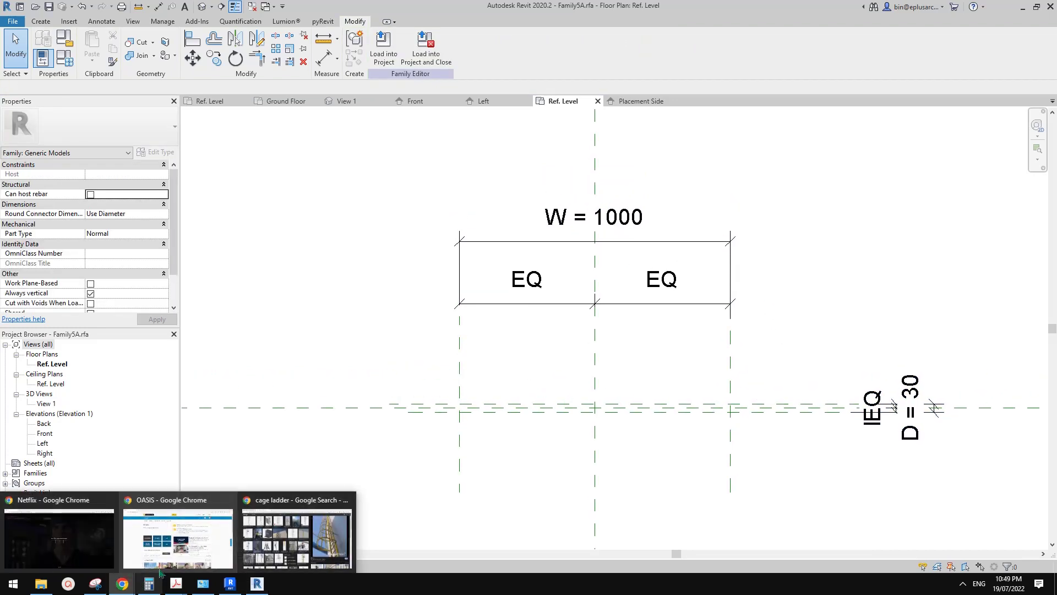
left_click(297, 529)
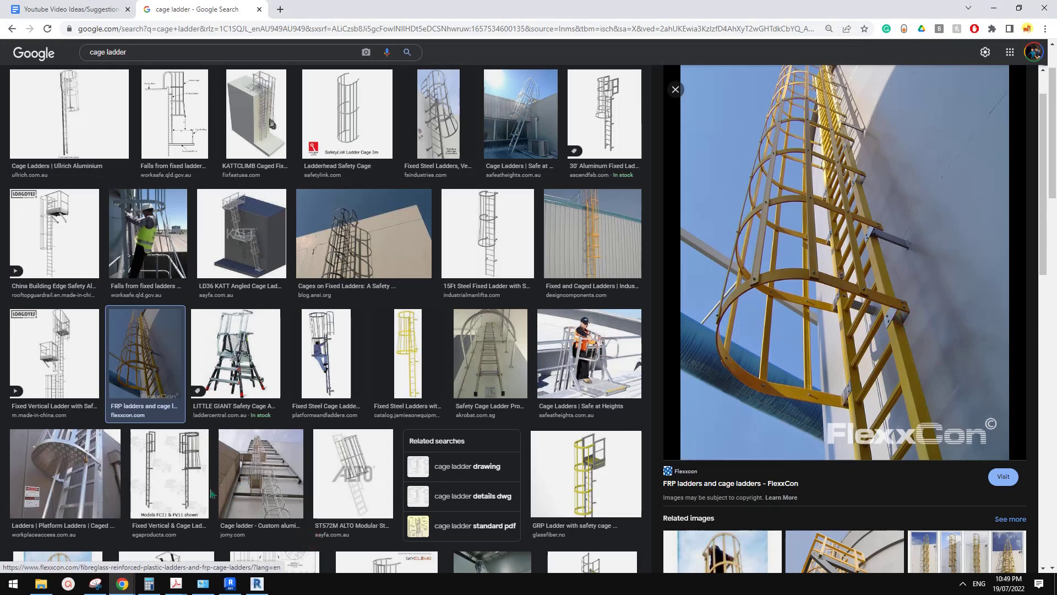
left_click(256, 583)
- Draw two vertical reference planes outside the rung width planes, about 34 mm beyond the left one and about 60 mm beyond the right one
middle_click_drag(554, 359, 552, 365)
key("r")
key("p")
left_click(448, 449)
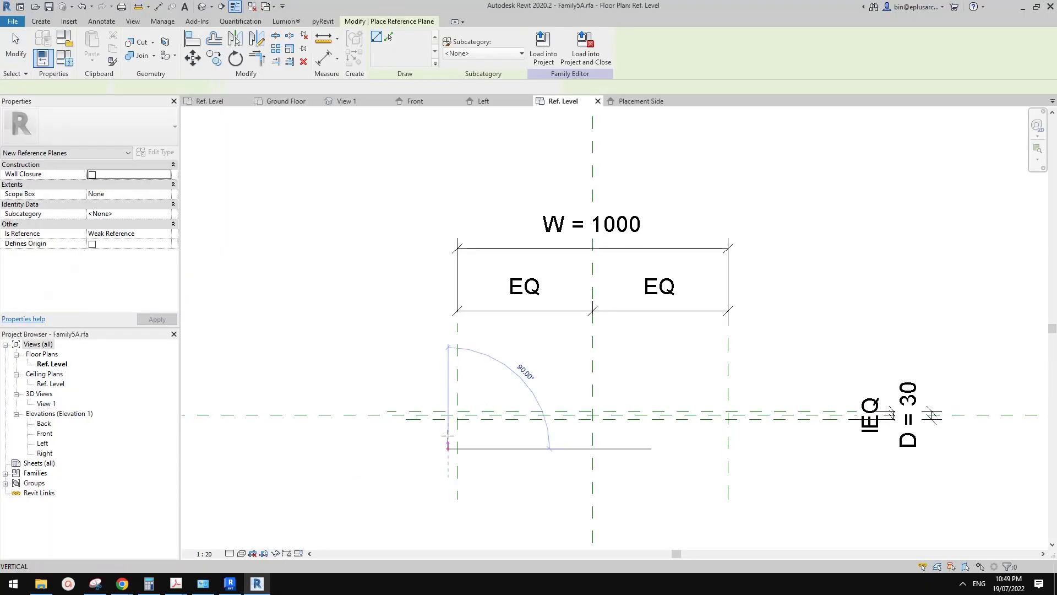
left_click(448, 305)
left_click(745, 450)
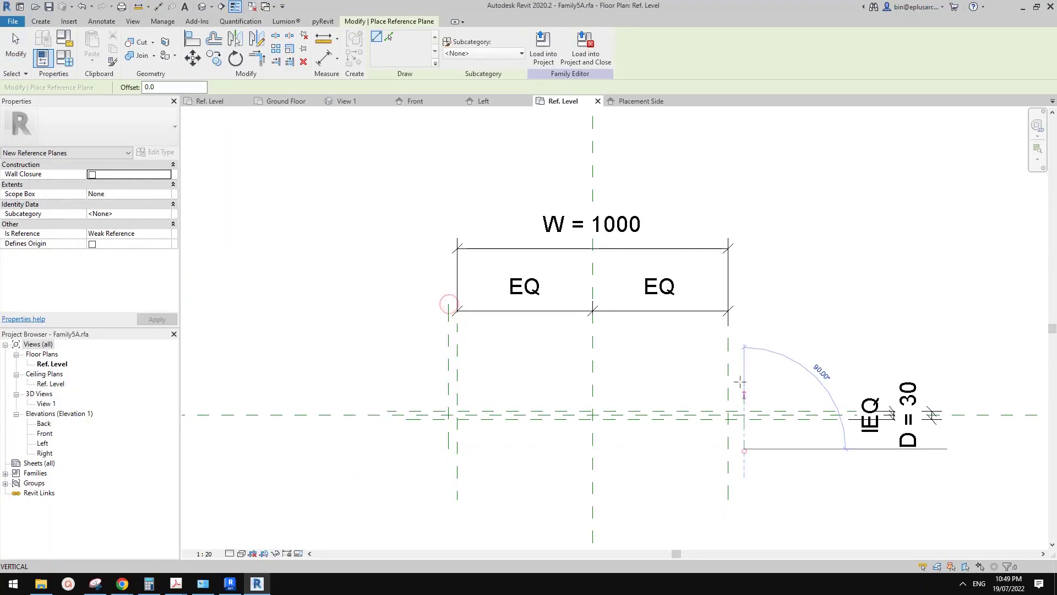
left_click(744, 322)
- Dimension the gap between each outer reference plane and its neighbouring width plane on both sides
middle_click_drag(672, 306, 680, 307)
key("d")
key("i")
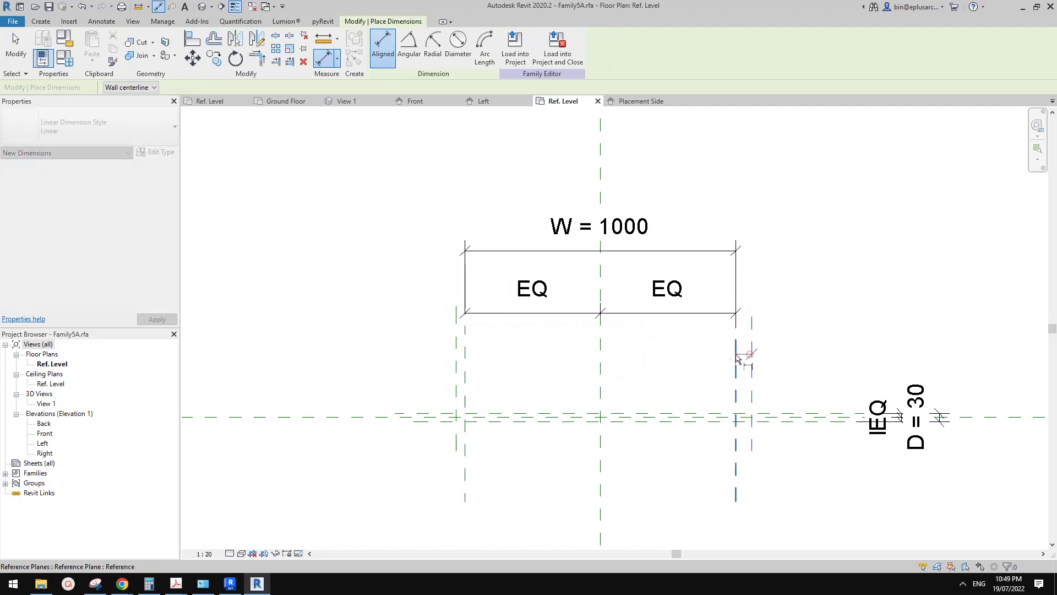
left_click(738, 358)
left_click(786, 288)
left_click(465, 371)
left_click(454, 368)
left_click(420, 296)
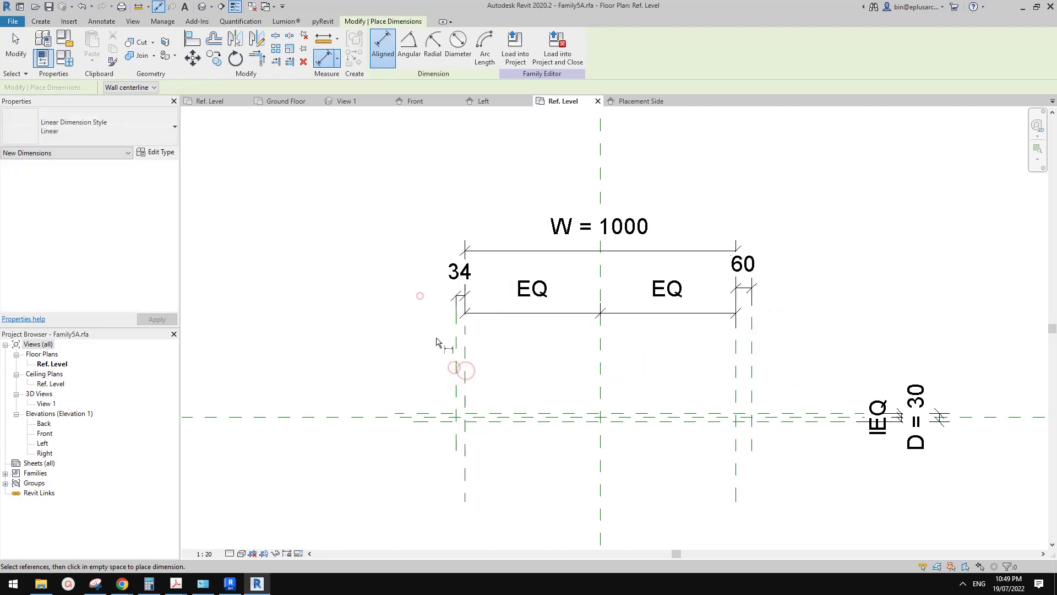
key("Escape")
key("Escape")
- Set the offsets of the left and right outer reference planes from the width planes to 50 mm
left_click(455, 353)
left_click(460, 271)
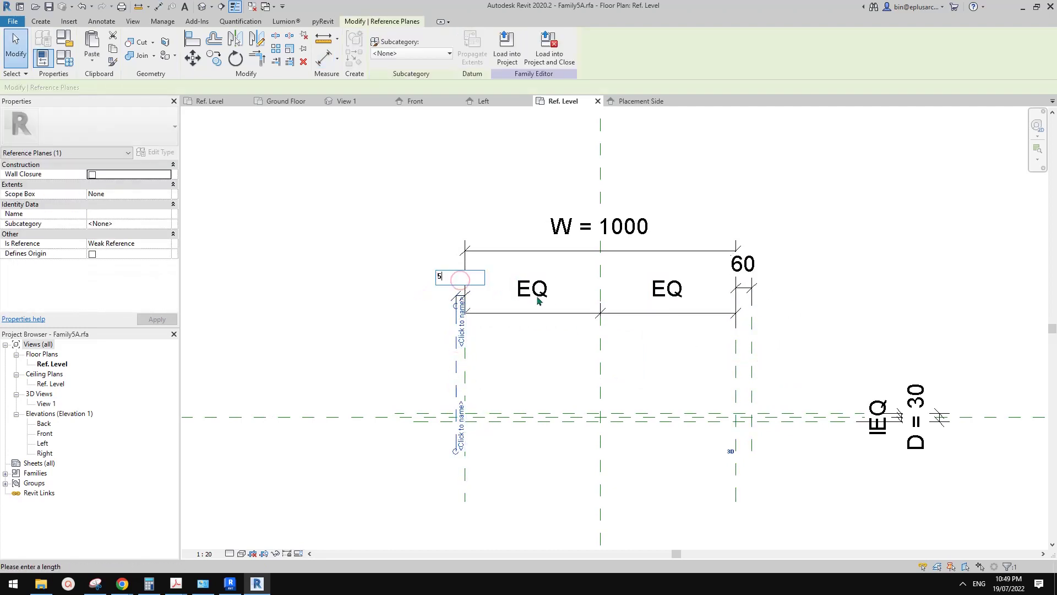
type("50")
key("Return")
left_click(752, 351)
left_click(743, 265)
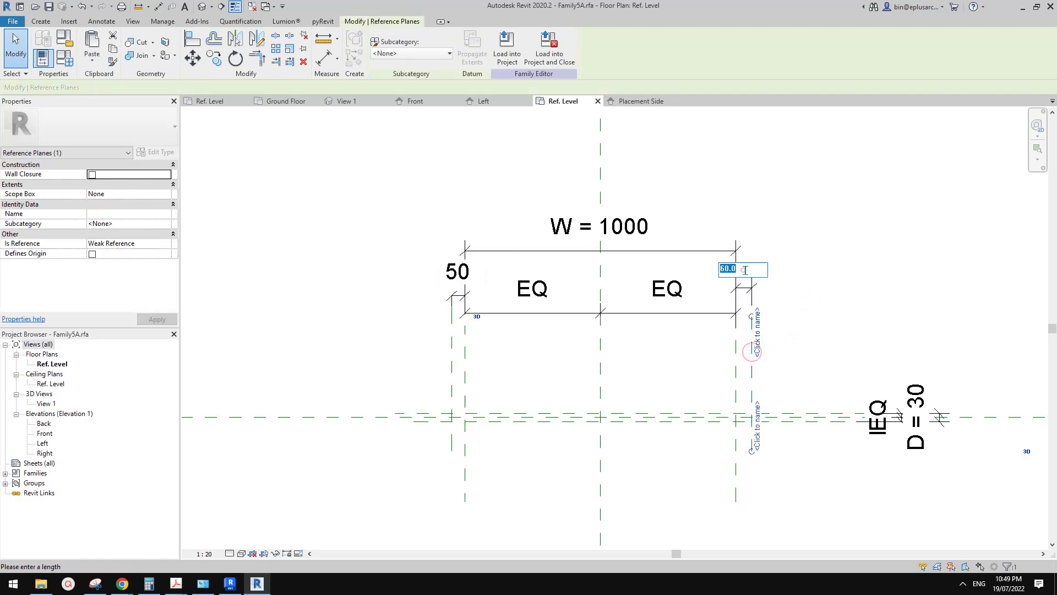
type("50")
key("Return")
left_click(837, 249)
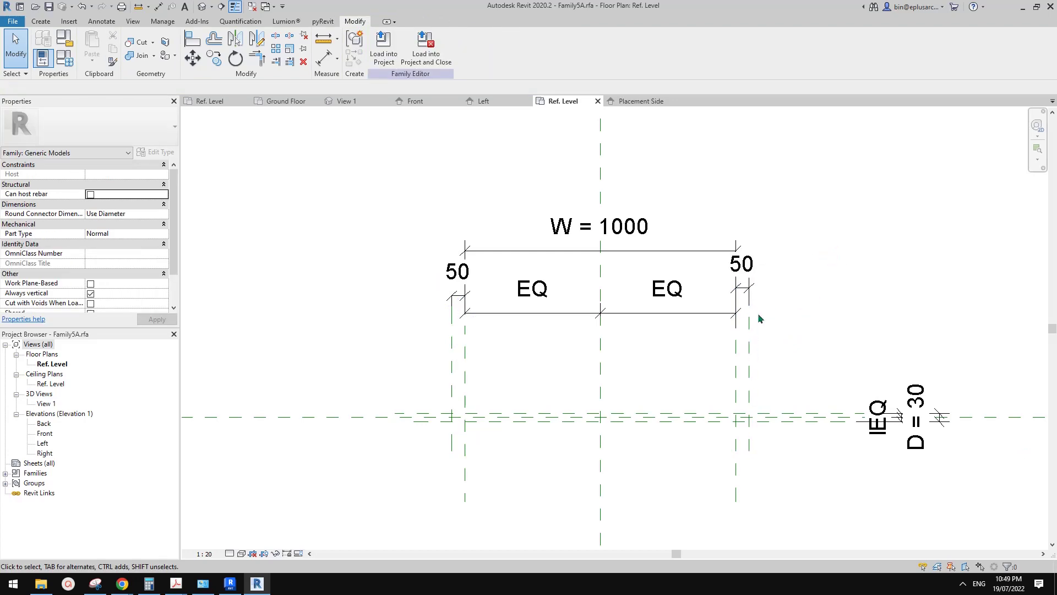
- Lock both 50 mm offset dimensions so the outer planes follow the width planes
left_click(750, 289)
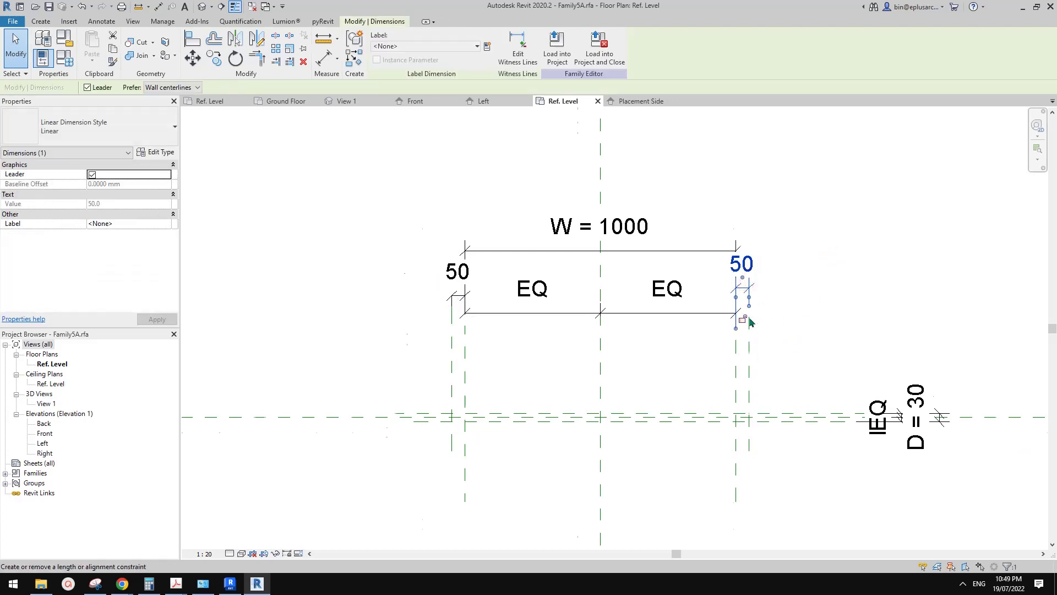
scroll(750, 322, "up", 2)
middle_click_drag(750, 322, 771, 326)
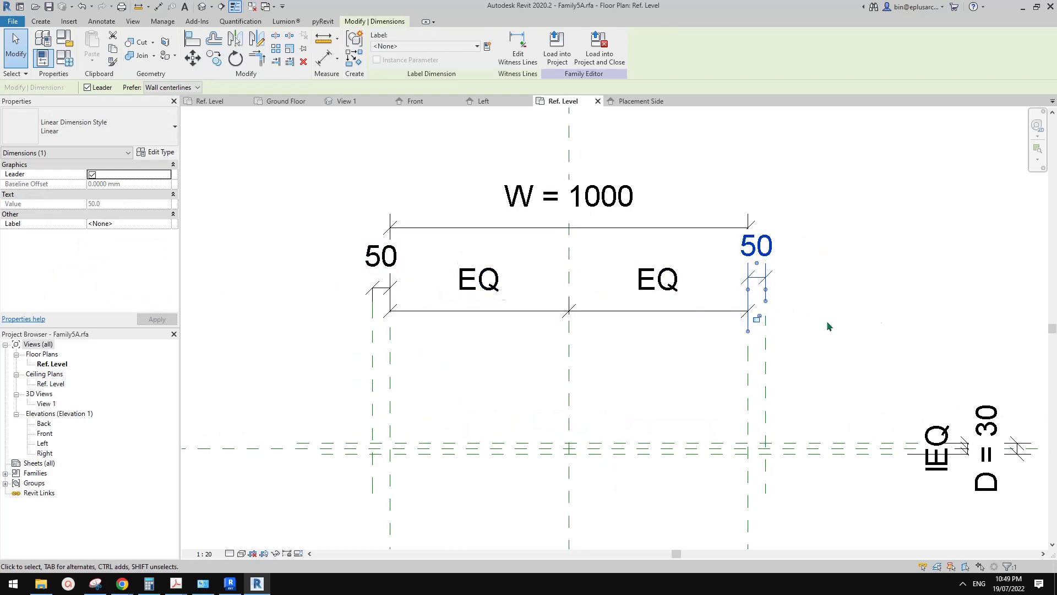
left_click(827, 326)
left_click(767, 336)
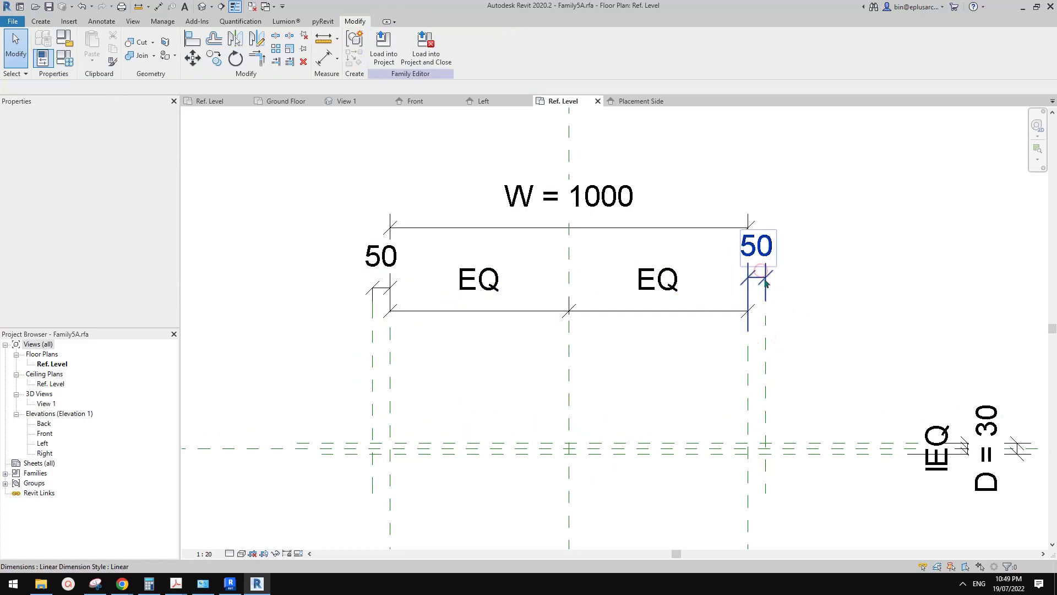
left_click(757, 308)
left_click(756, 316)
key("Escape")
left_click(382, 283)
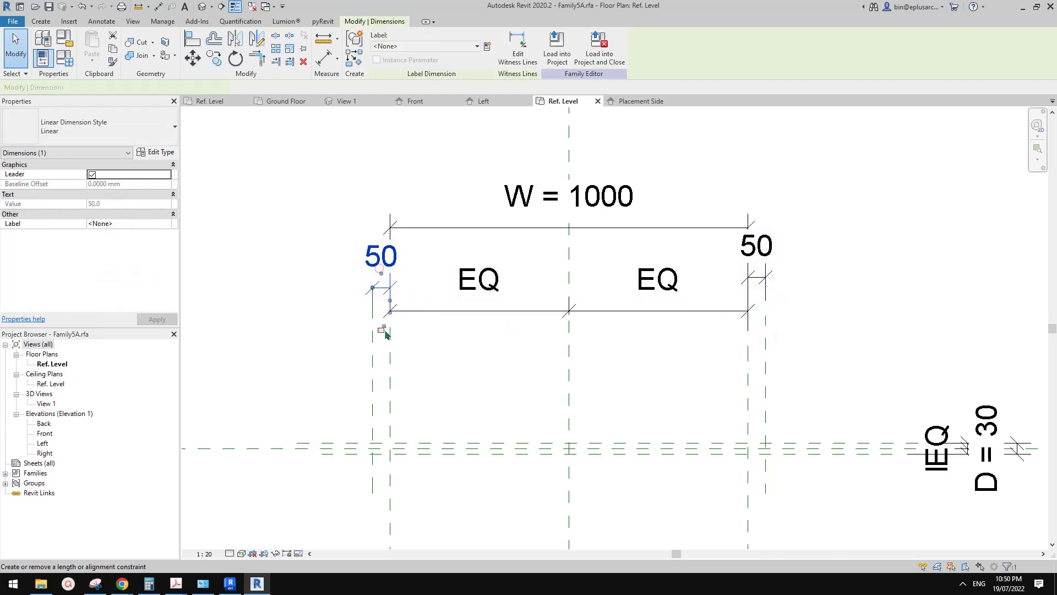
left_click(384, 327)
scroll(421, 311, "down", 1)
key("Escape")
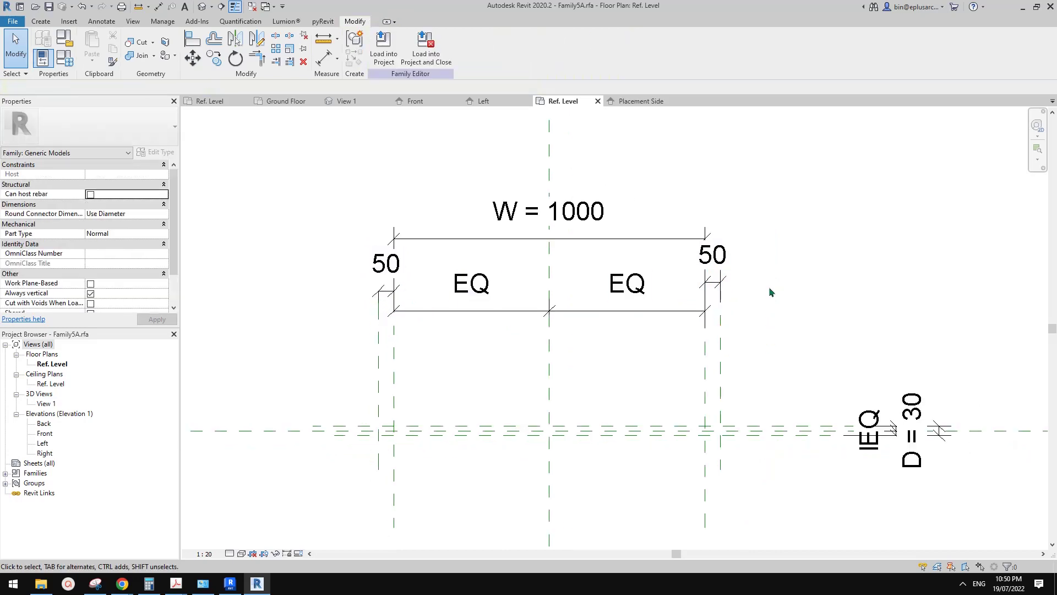
- Reduce the W width to 600 by setting the right width plane's distance from the centre plane to 300 mm
scroll(707, 299, "down", 1)
mouse_move(673, 346)
middle_mouse_down()
mouse_move(668, 321)
mouse_move(682, 297)
mouse_move(681, 375)
mouse_move(663, 363)
middle_mouse_up()
scroll(665, 349, "down", 1)
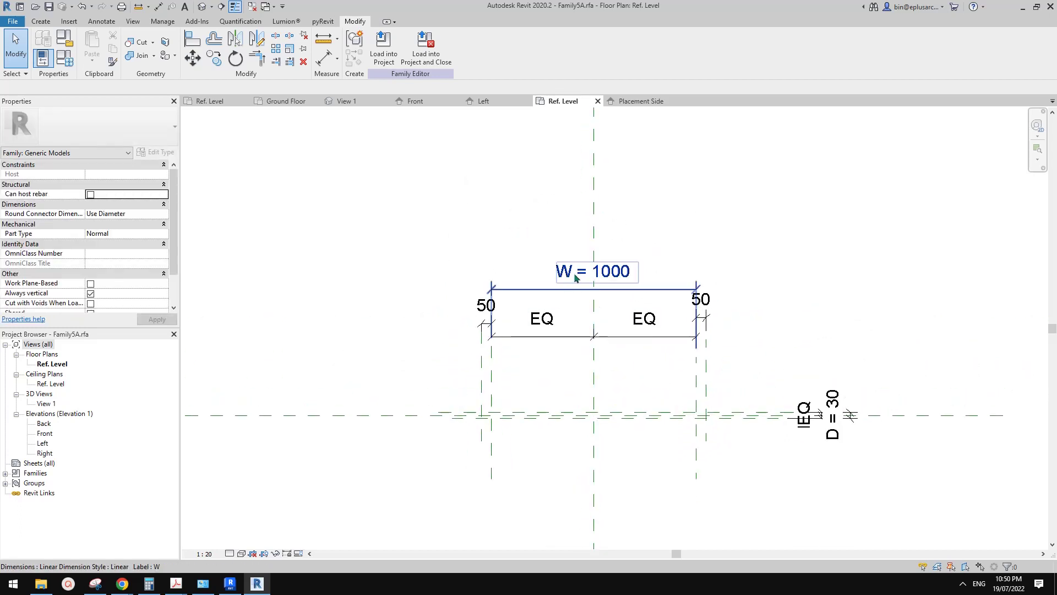
left_click(696, 405)
left_click(604, 279)
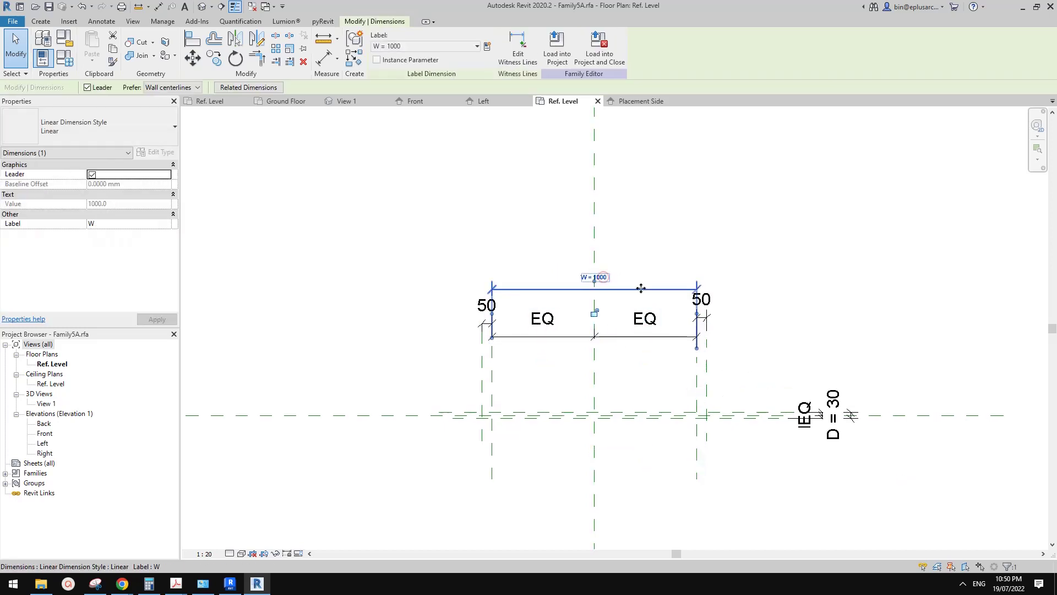
key("Escape")
left_click(694, 376)
mouse_move(667, 417)
middle_mouse_down()
mouse_move(668, 347)
mouse_move(644, 370)
middle_mouse_up()
left_click(645, 378)
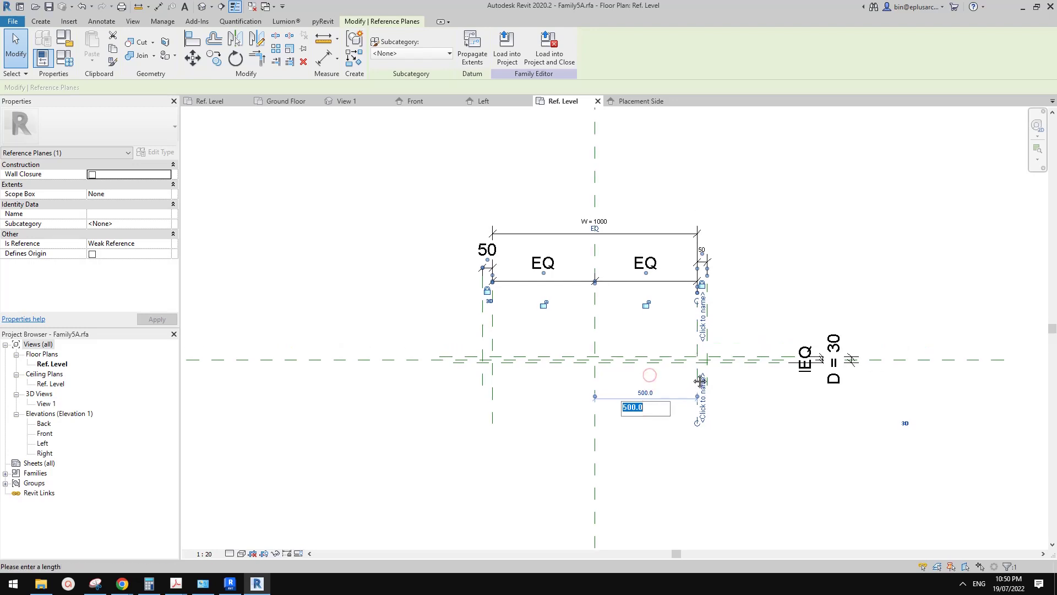
type("300")
left_click(754, 379)
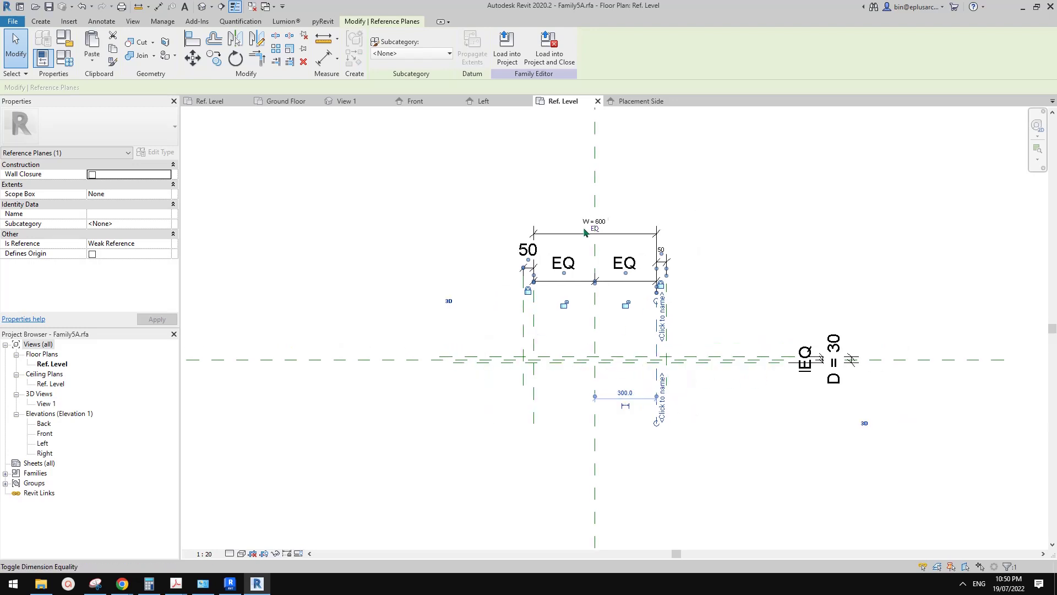
left_click(684, 313)
- Check the hoop's depth and curve in the cage ladder photo in Chrome, and return to Revit
scroll(682, 314, "up", 1)
middle_click_drag(683, 313, 682, 351)
scroll(677, 314, "down", 2)
mouse_move(122, 583)
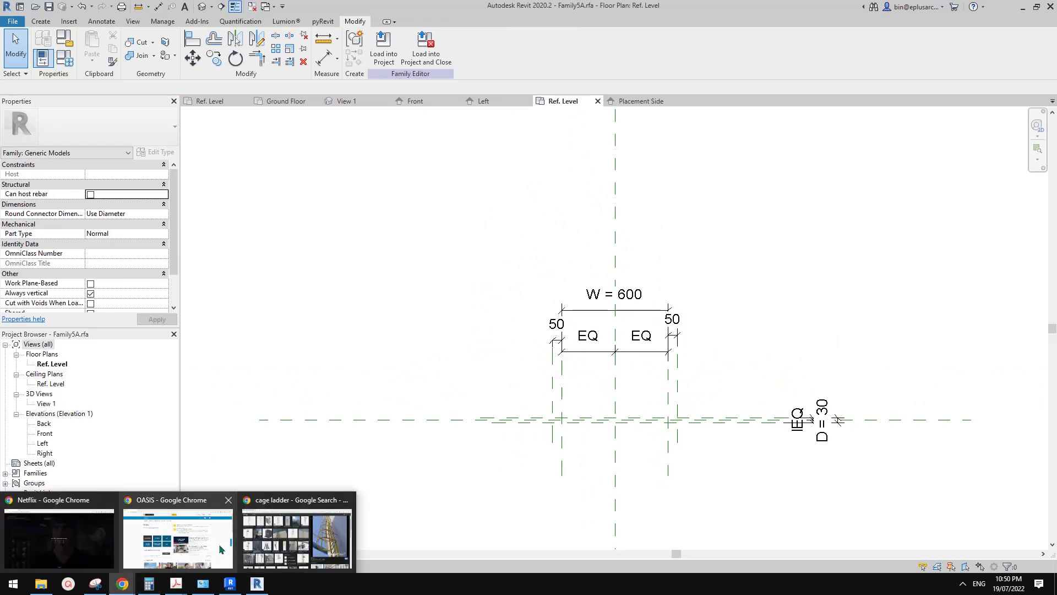
left_click(291, 534)
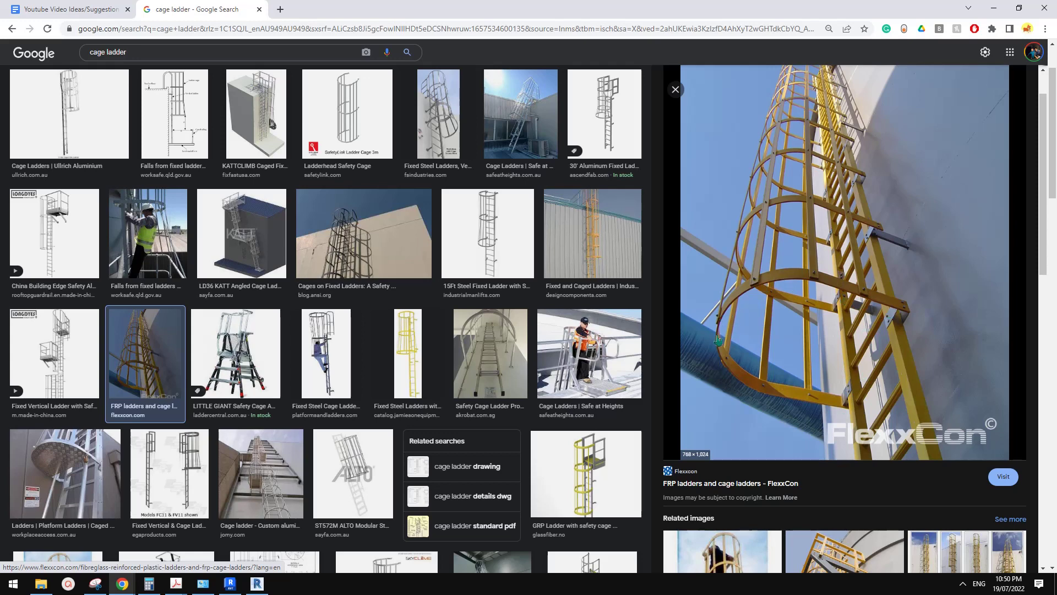
left_click(257, 583)
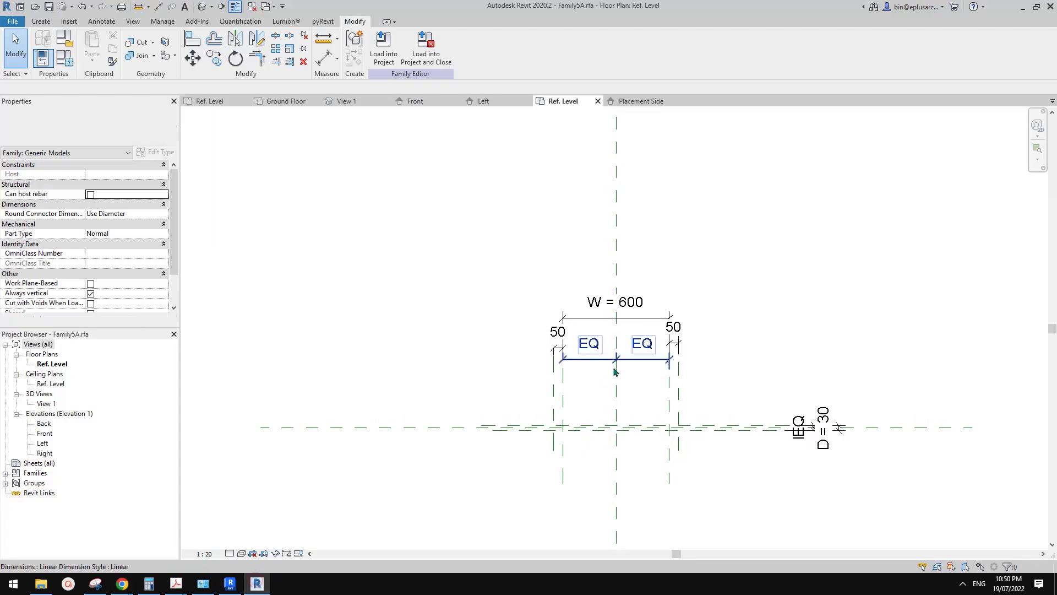
- Draw a horizontal reference plane above the width dimension, about 767 mm from the horizontal centre plane
key("r")
key("p")
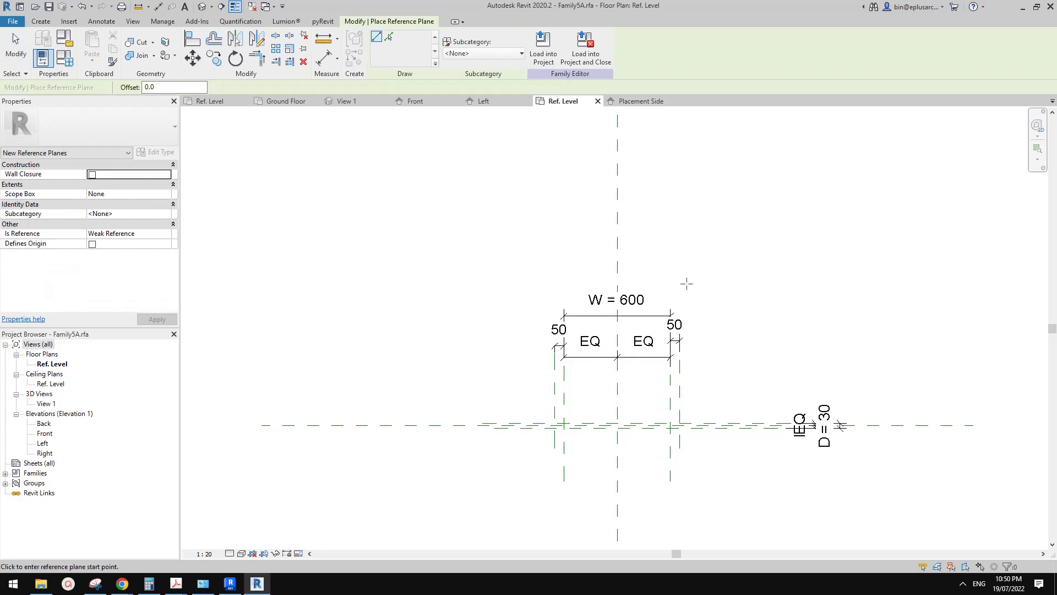
left_click(524, 289)
key("Escape")
key("Escape")
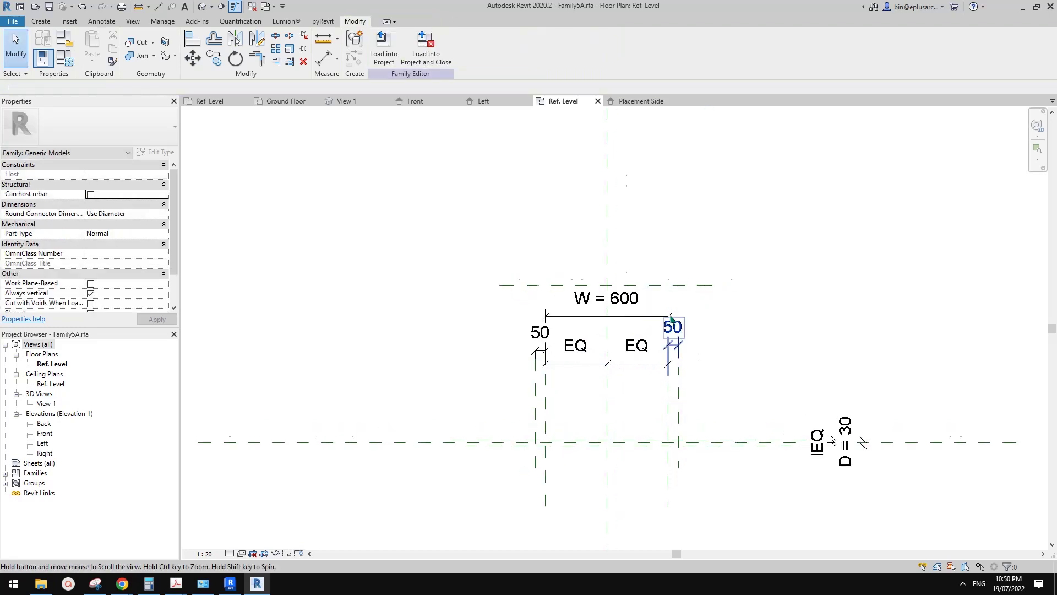
scroll(549, 362, "up", 1)
left_click(681, 278)
middle_click_drag(754, 305, 757, 300)
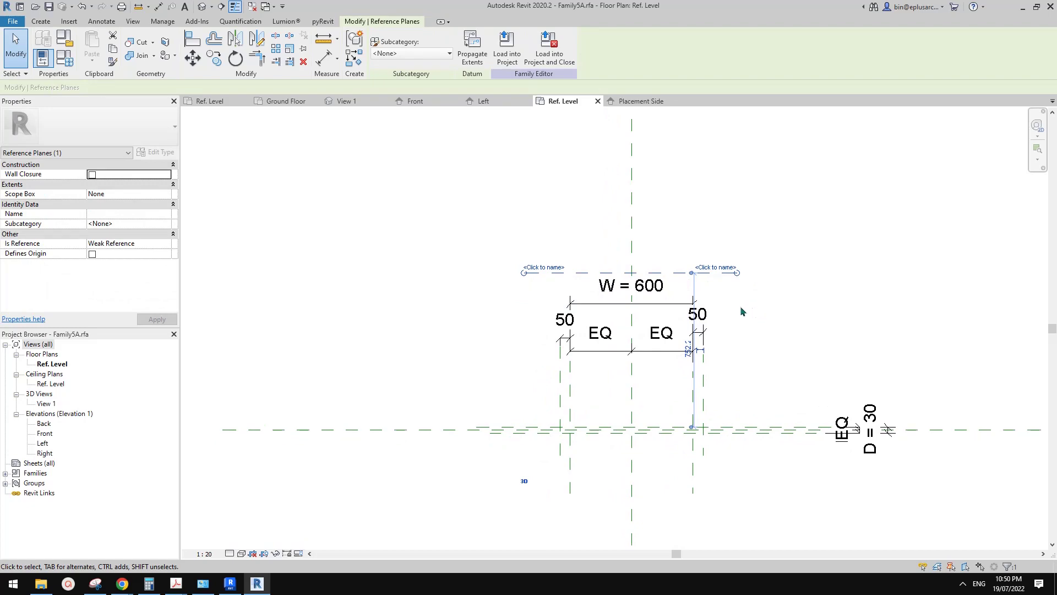
left_click(740, 306)
left_click(694, 273)
left_click(692, 274)
key("Escape")
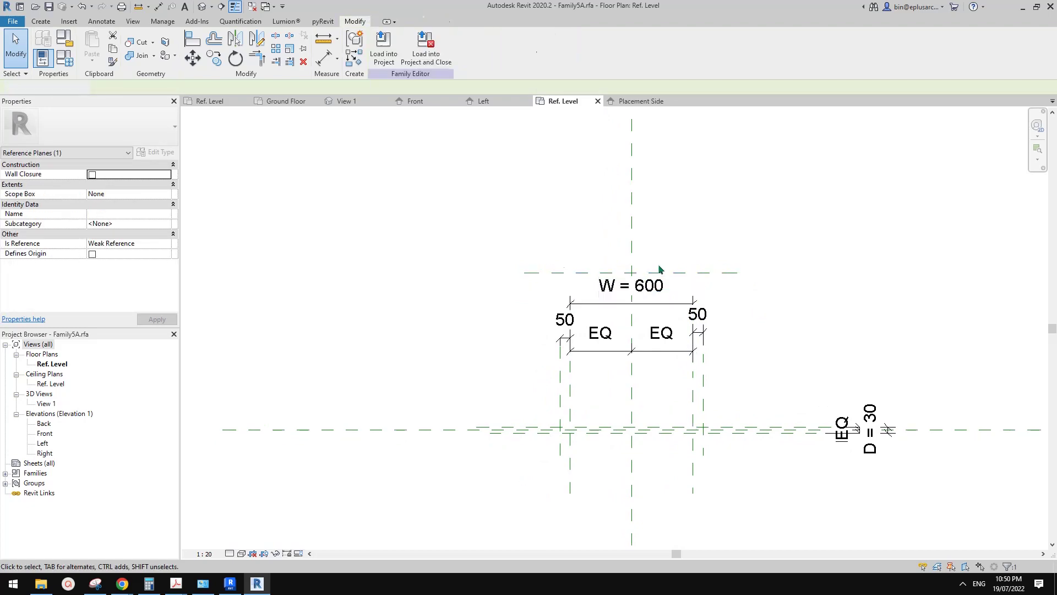
- Dimension the distance between the new upper reference plane and the horizontal centre plane
middle_click_drag(701, 280, 703, 263)
left_click(700, 256)
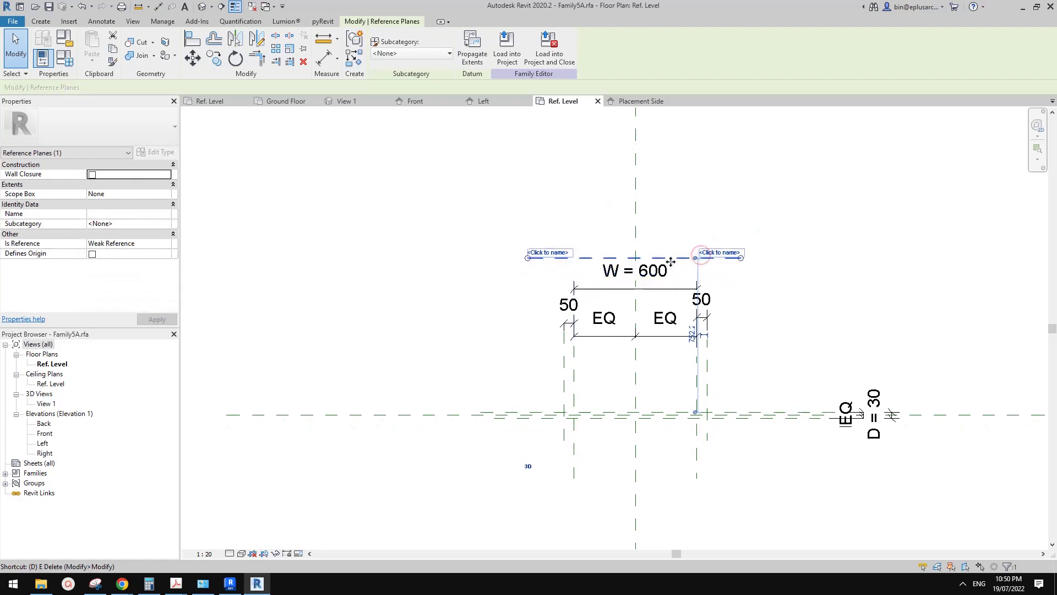
key("d")
key("i")
left_click(591, 258)
scroll(757, 375, "up", 1)
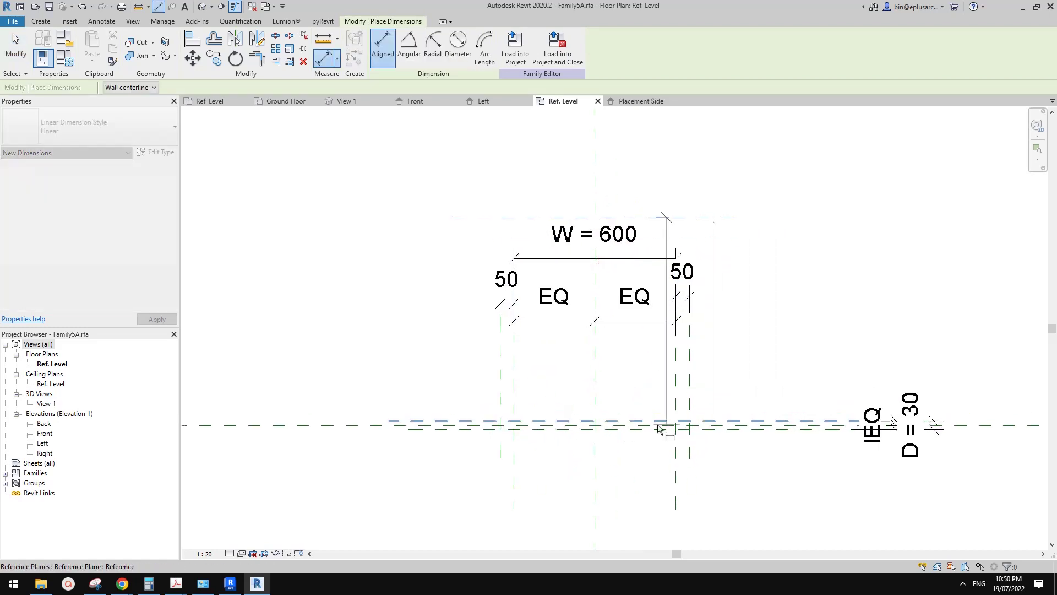
left_click(338, 426)
left_click(366, 348)
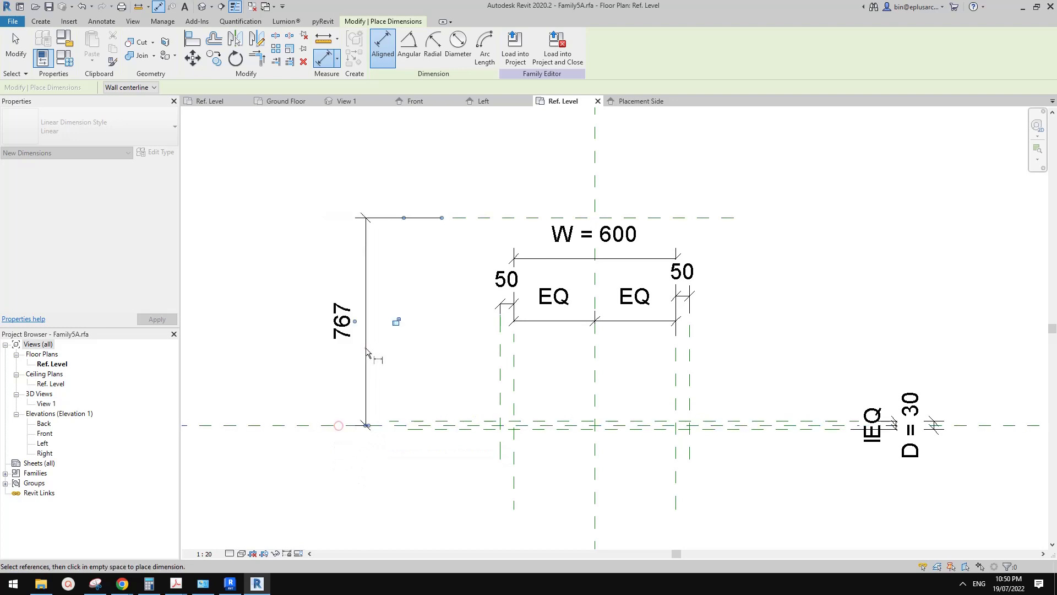
key("Escape")
key("Escape")
- Set the upper reference plane's distance from the horizontal centre plane to 700 mm
left_click(524, 215)
left_click(349, 325)
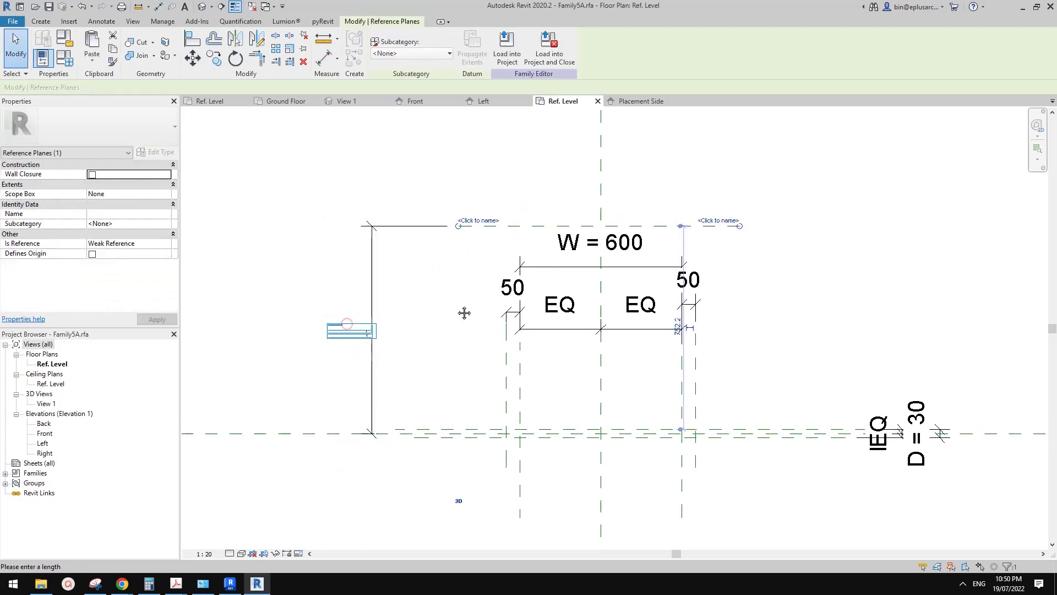
type("700")
key("Return")
left_click(420, 163)
- Label the 700 mm depth dimension with a new family type parameter named D2, grouped under Dimensions
middle_click_drag(595, 242, 553, 225)
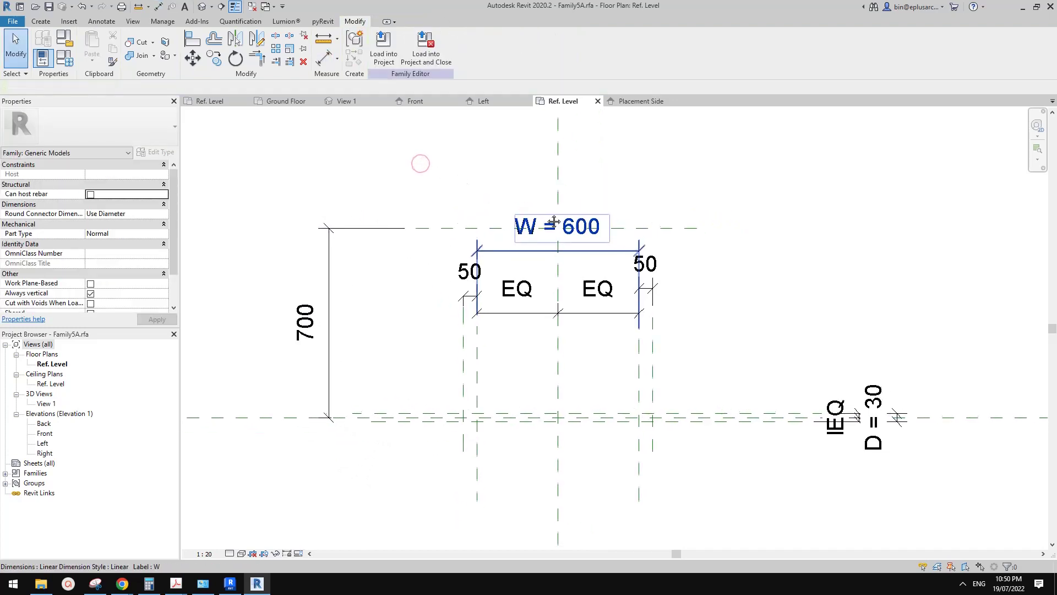
middle_click_drag(664, 232, 669, 223)
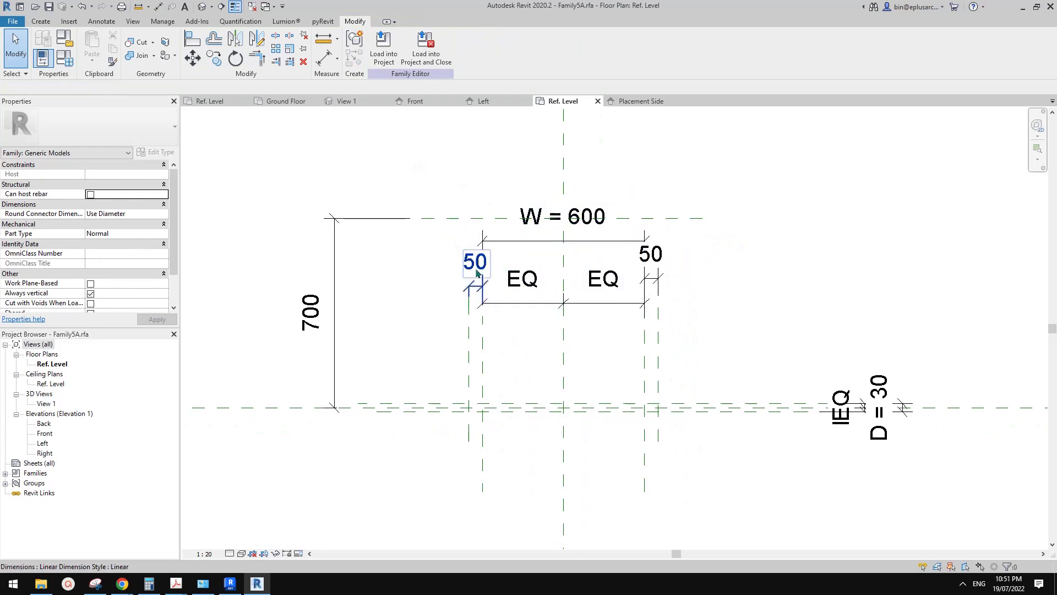
scroll(477, 270, "down", 1)
left_click(348, 312)
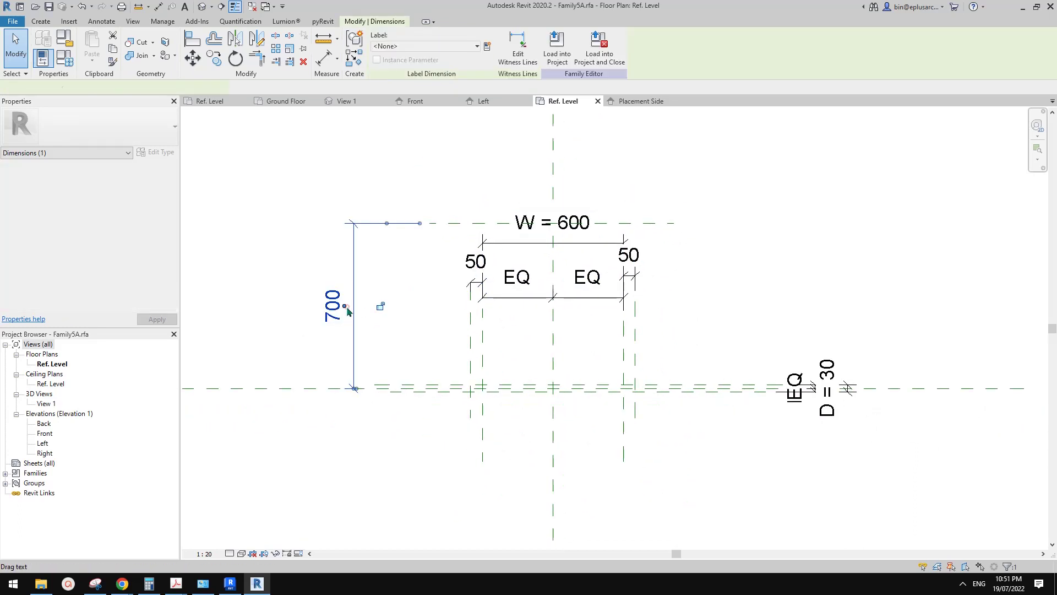
left_click(487, 46)
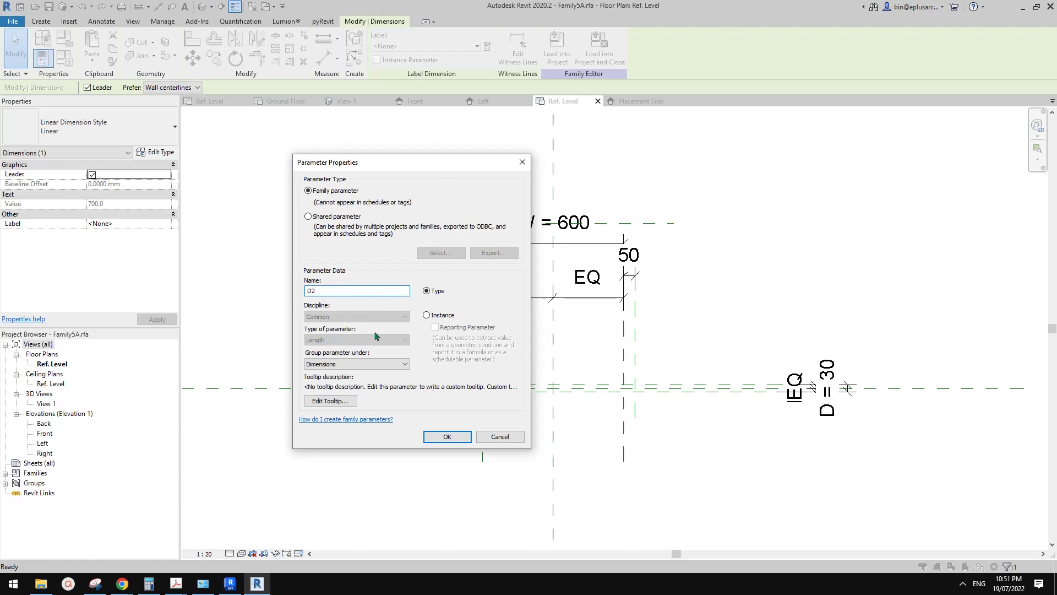
left_click(447, 436)
left_click(534, 370)
scroll(574, 345, "up", 3)
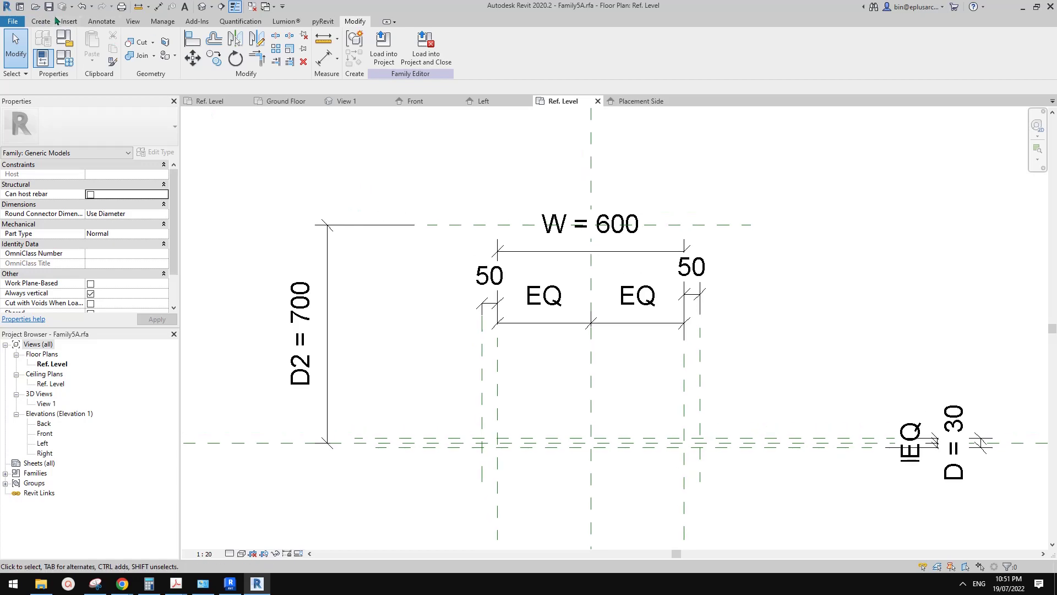
- Start an extrusion sketch and pick lines on both outer 50 mm offset planes and the lower 30 mm depth plane
left_click(41, 21)
left_click(90, 47)
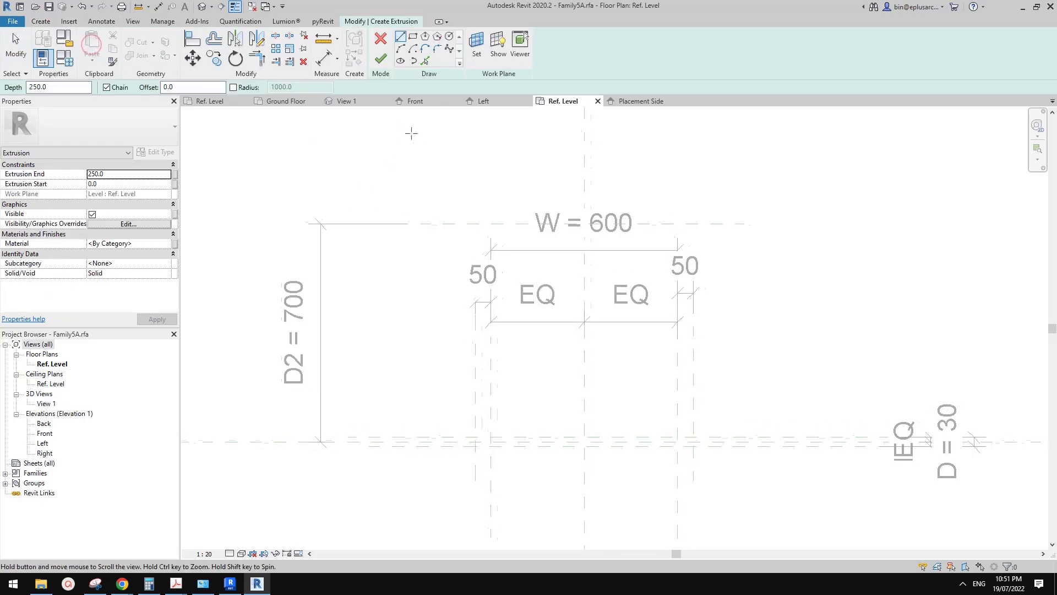
left_click(425, 61)
scroll(455, 264, "down", 1)
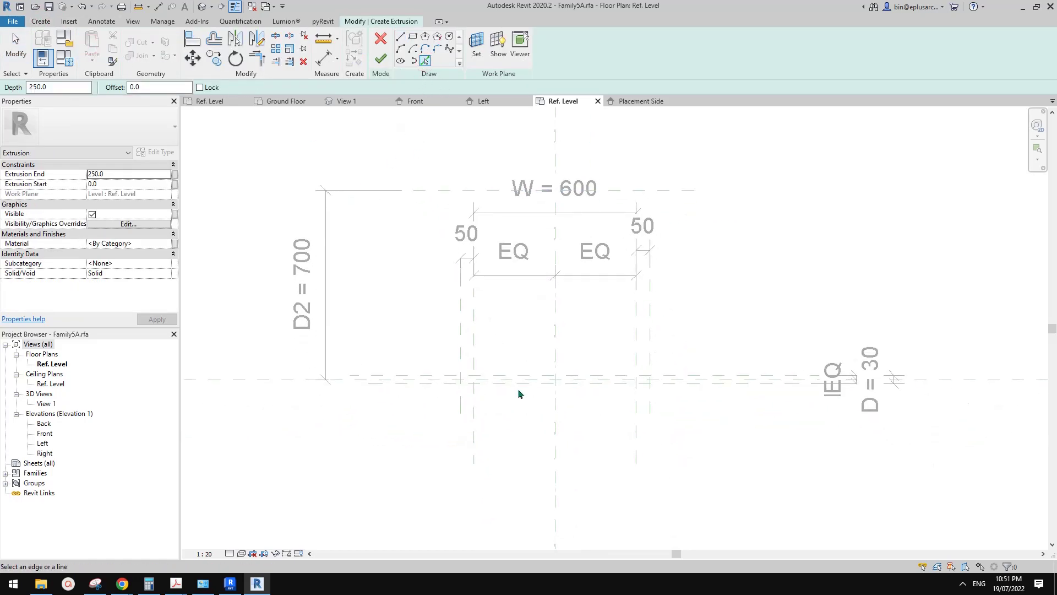
left_click(461, 353)
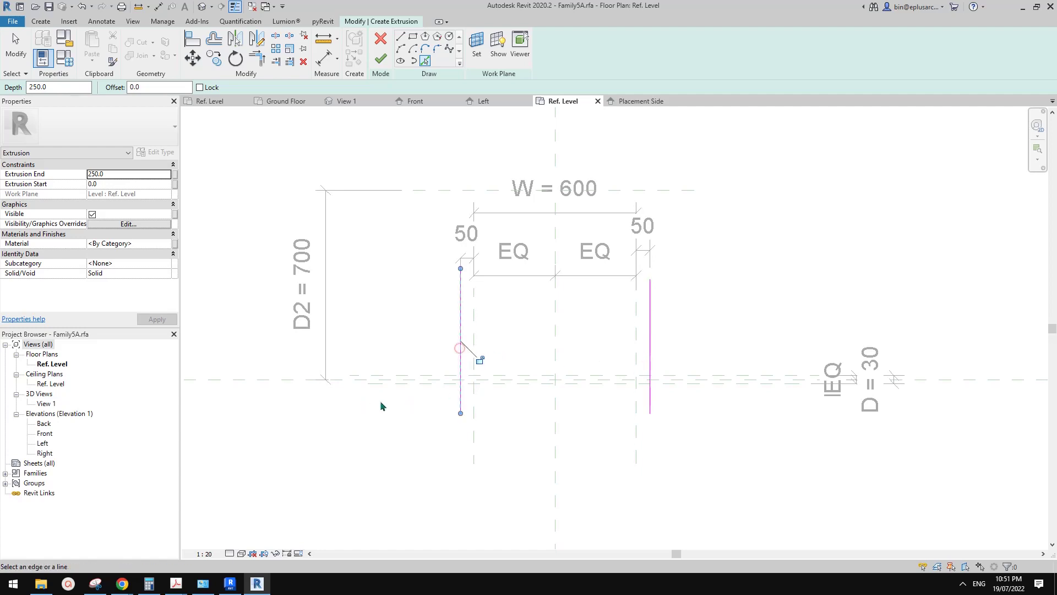
middle_click_drag(588, 325, 592, 341)
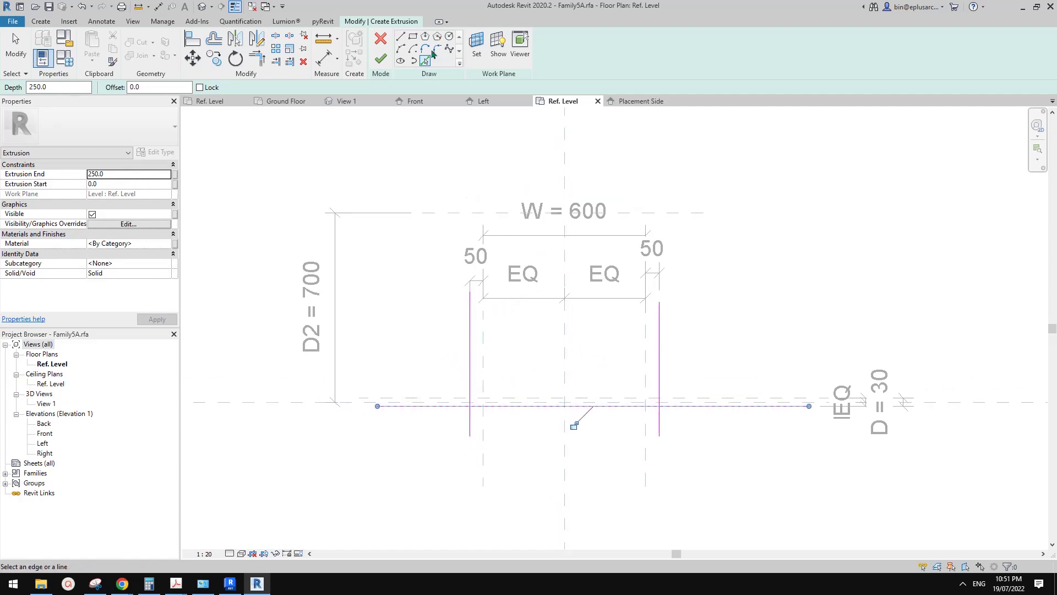
- Join the upper ends of the two side lines with a fillet arc of about 350 mm radius
left_click(438, 50)
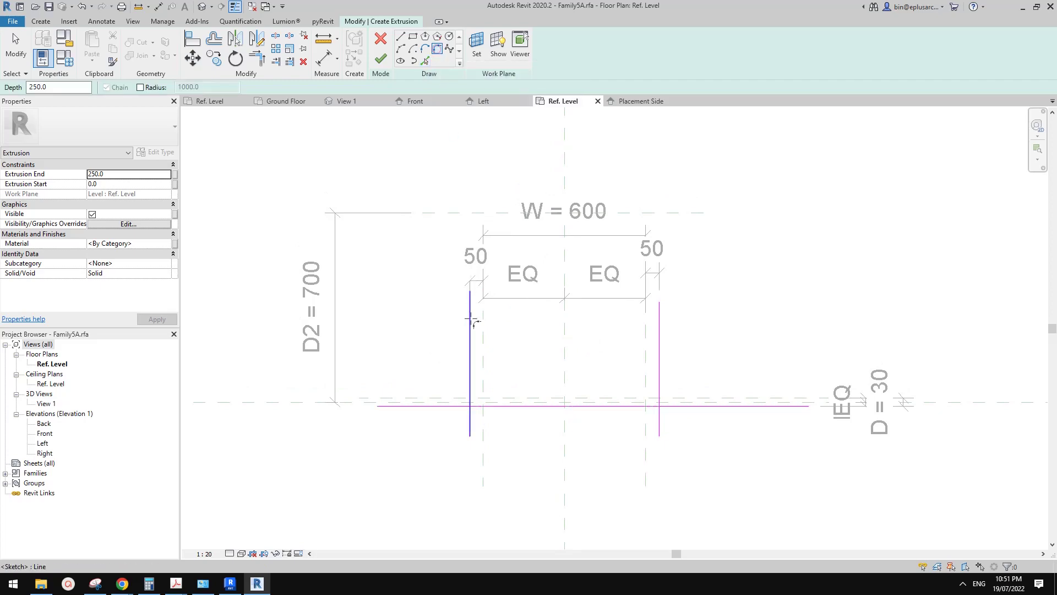
left_click(471, 327)
left_click(659, 332)
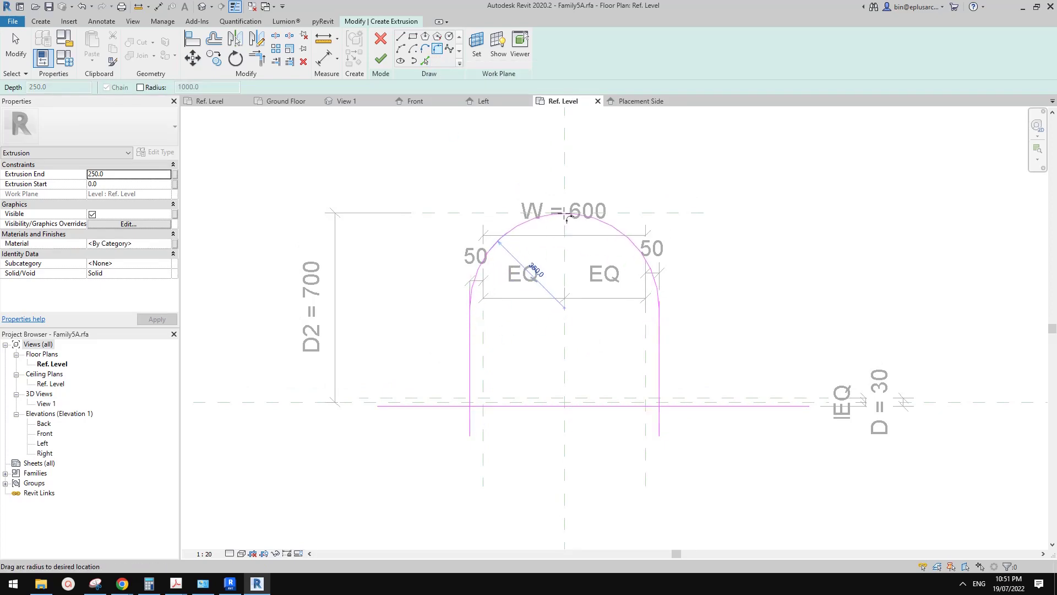
scroll(567, 215, "up", 2)
scroll(567, 215, "down", 2)
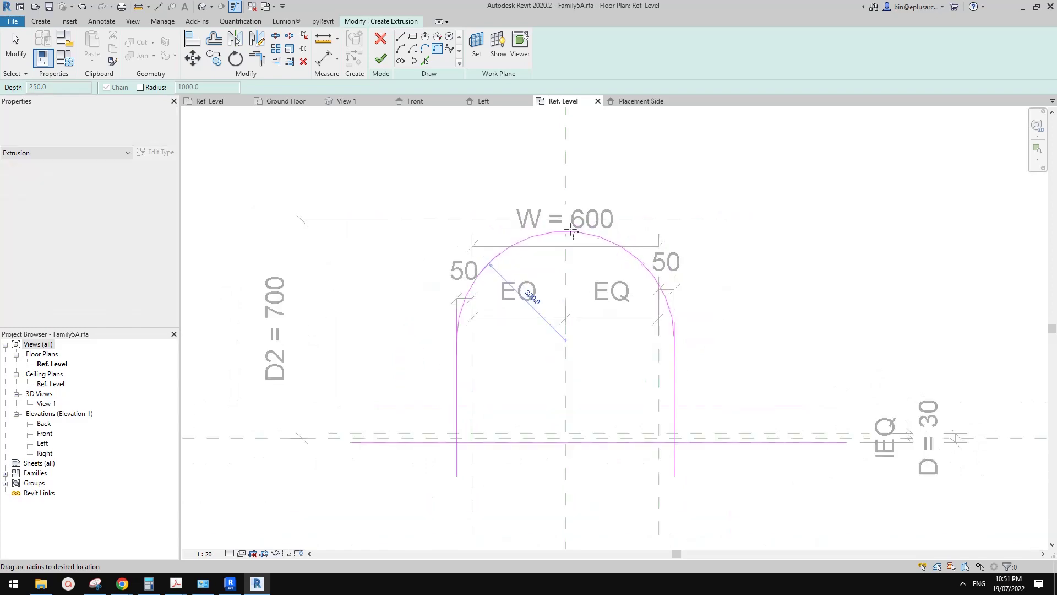
scroll(600, 205, "up", 2)
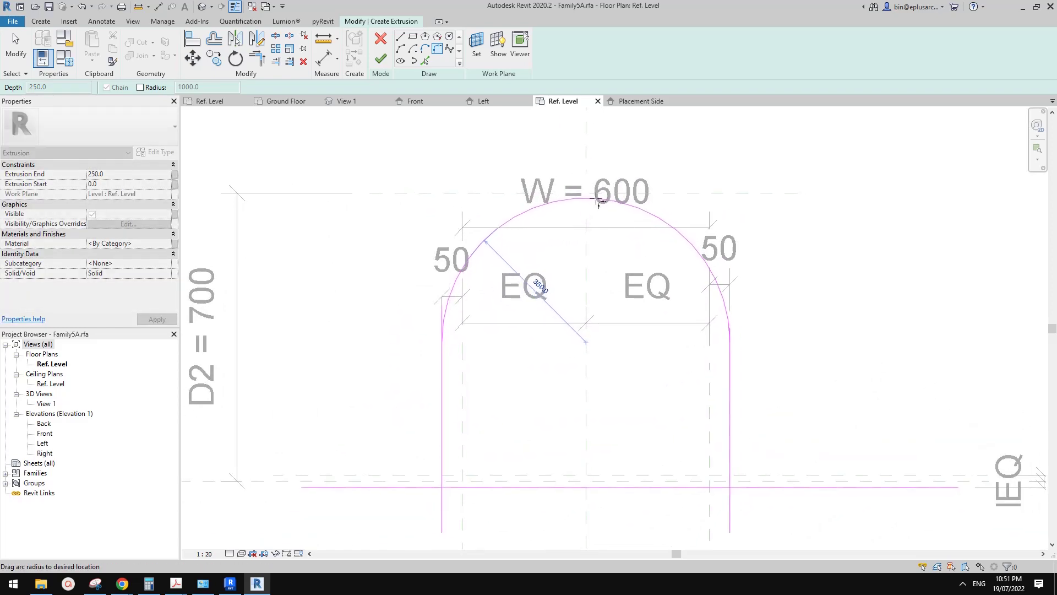
left_click(594, 202)
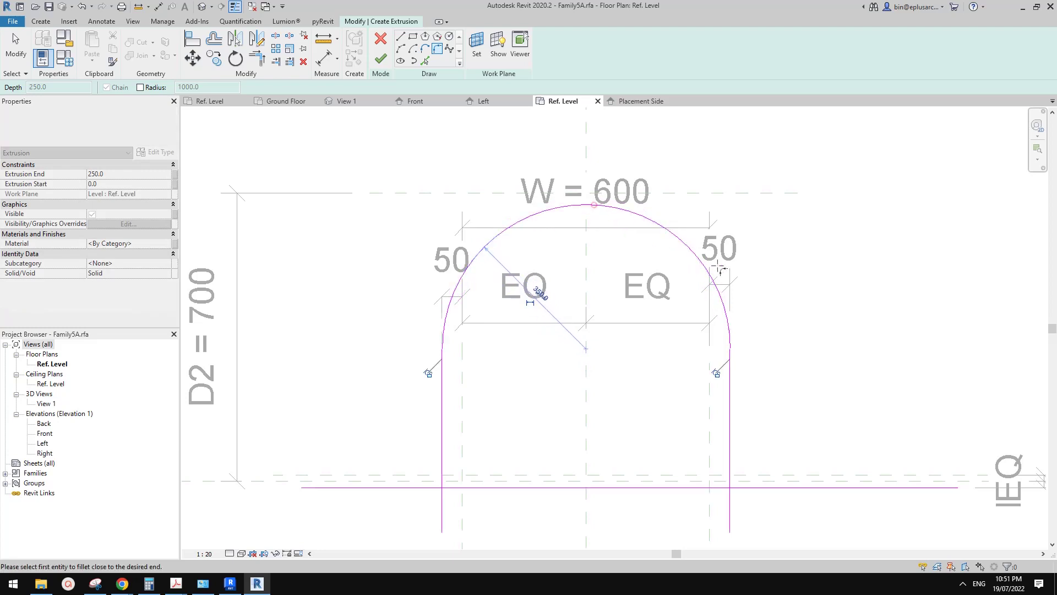
- Move the fillet arc up so its crown touches the upper D2 reference plane
key("Escape")
left_click(588, 205)
key("m")
key("v")
middle_click_drag(589, 211, 615, 215)
left_click(587, 206)
left_click(587, 195)
key("Escape")
- Lock the tangency between the arc and the left side line, and reselect the arc to check it
left_click(672, 211)
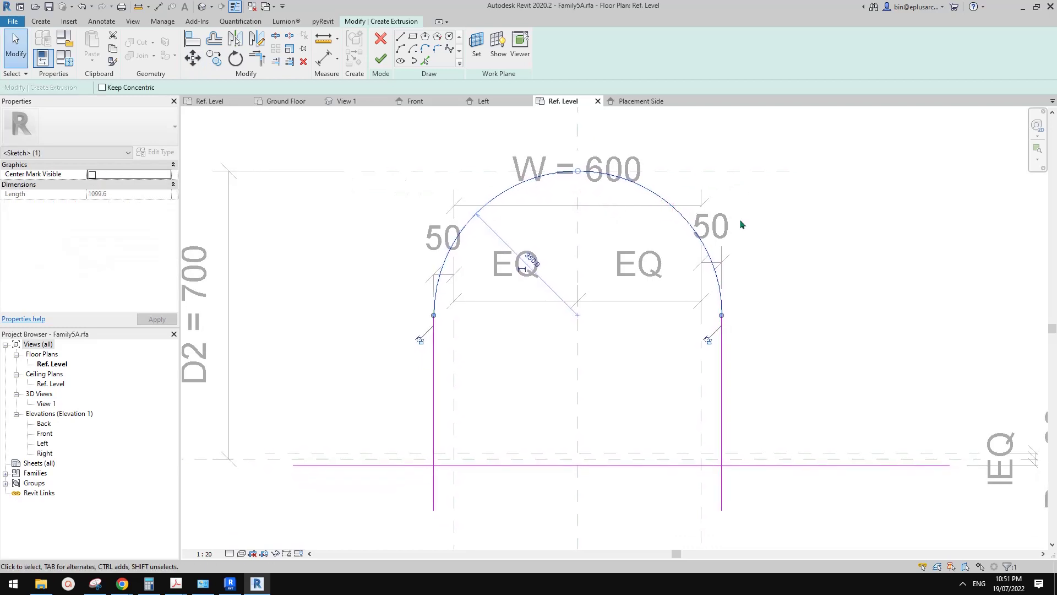
left_click(418, 338)
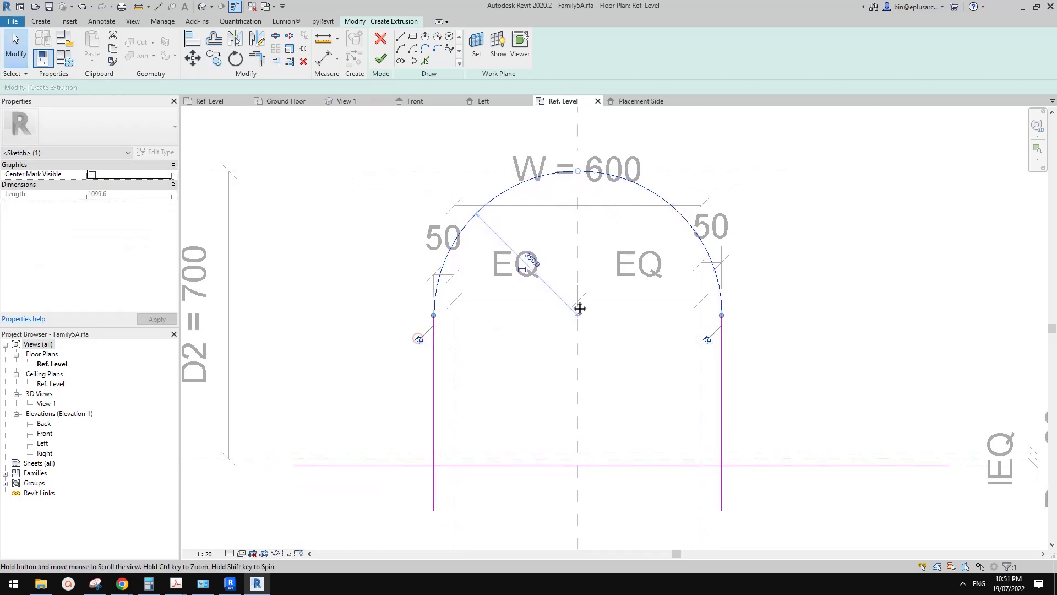
middle_click_drag(578, 309, 654, 312)
scroll(655, 313, "down", 1)
key("Escape")
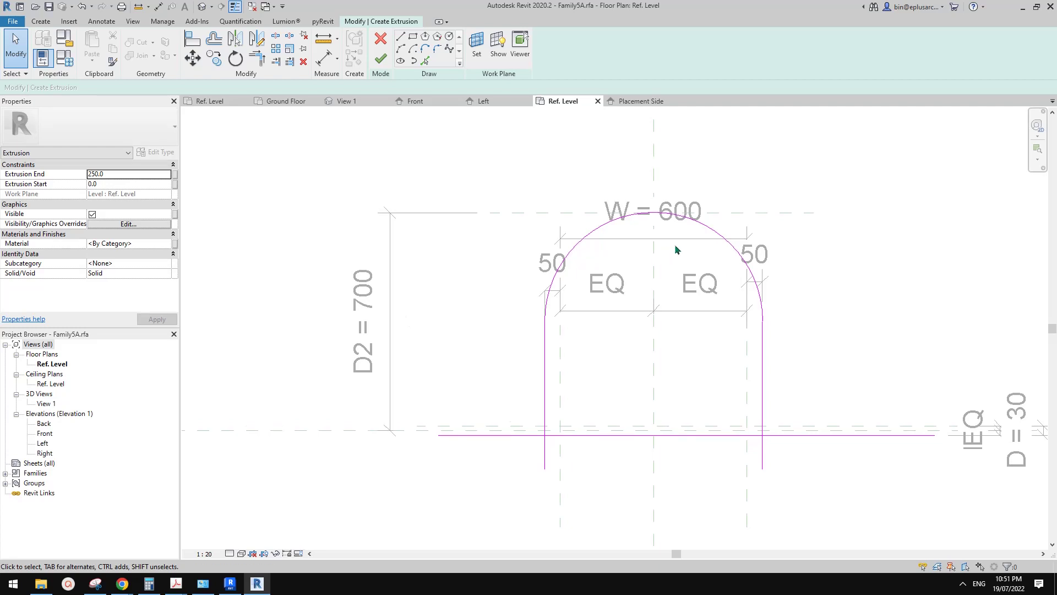
middle_click_drag(768, 221, 804, 240)
left_click(718, 241)
key("Escape")
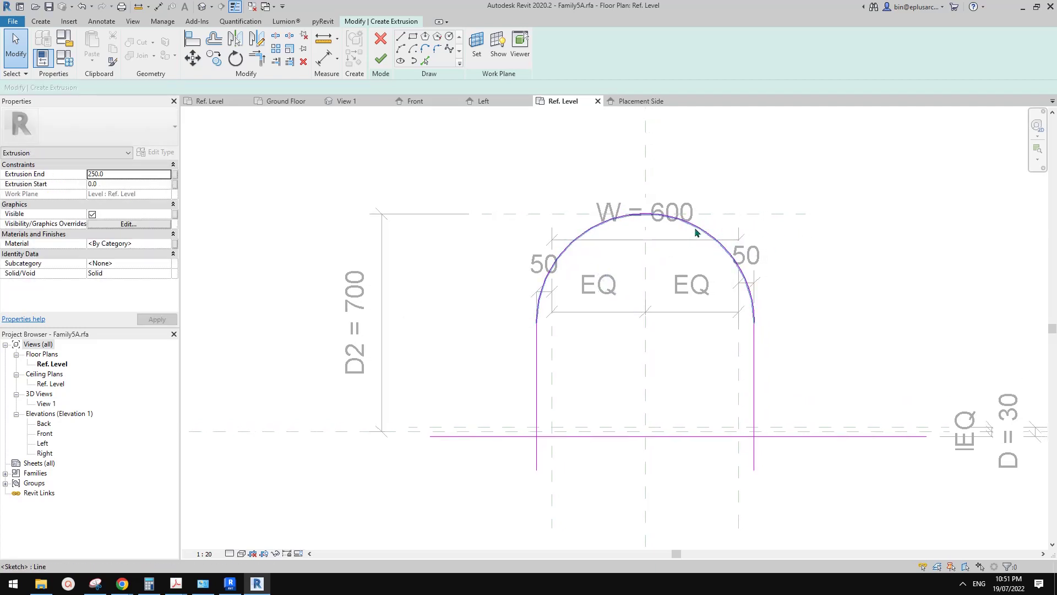
left_click(692, 235)
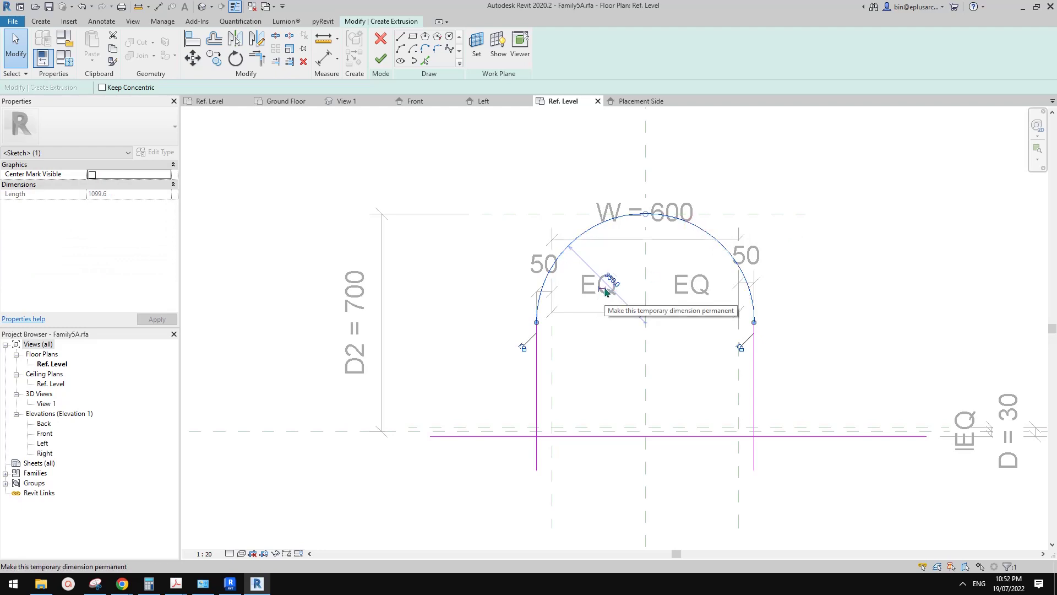
key("Escape")
- Trim the two side lines and the bottom line to each other into a closed arched profile
middle_click_drag(619, 358, 616, 331)
key("t")
key("r")
left_click(532, 397)
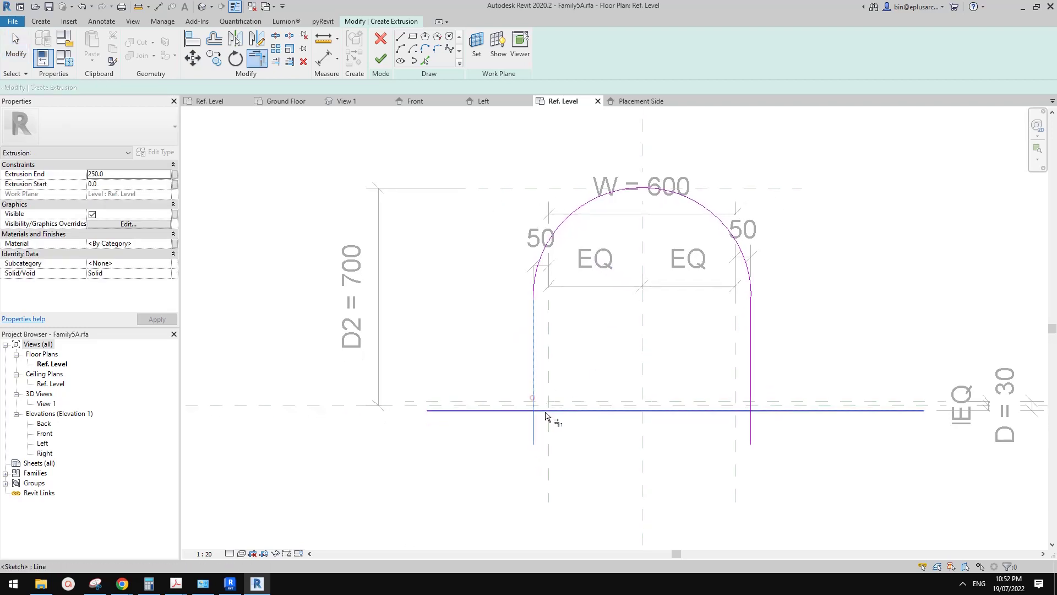
left_click(544, 409)
left_click(750, 396)
left_click(745, 411)
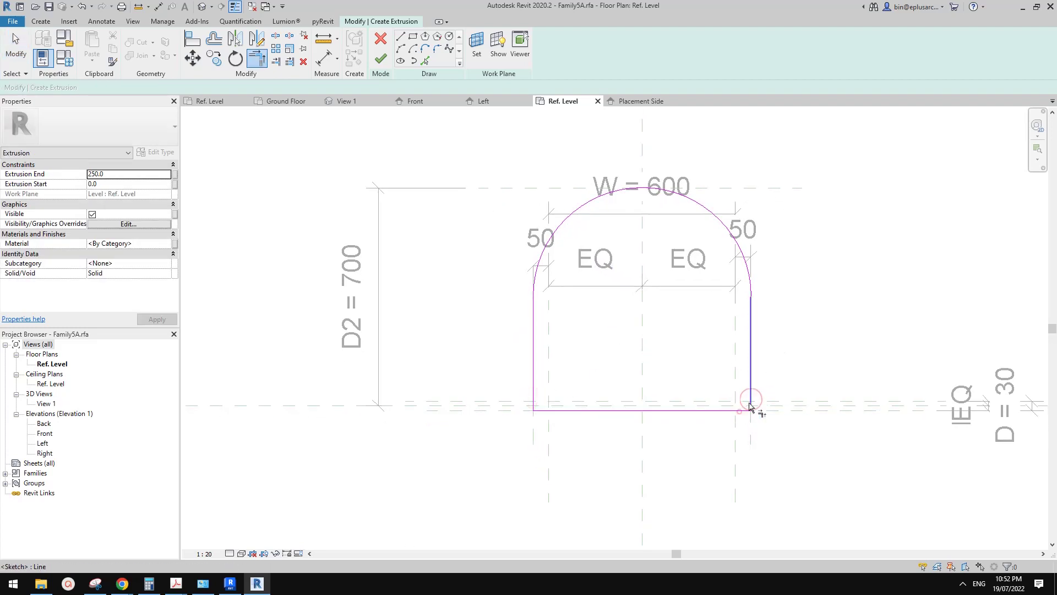
key("Escape")
scroll(766, 344, "up", 2)
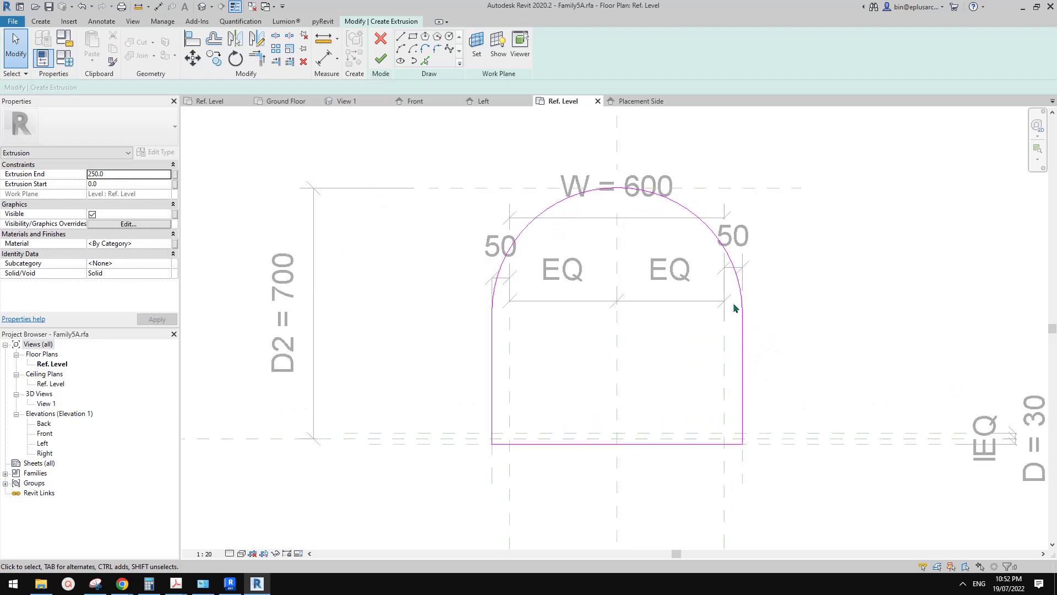
middle_click_drag(708, 286, 711, 294)
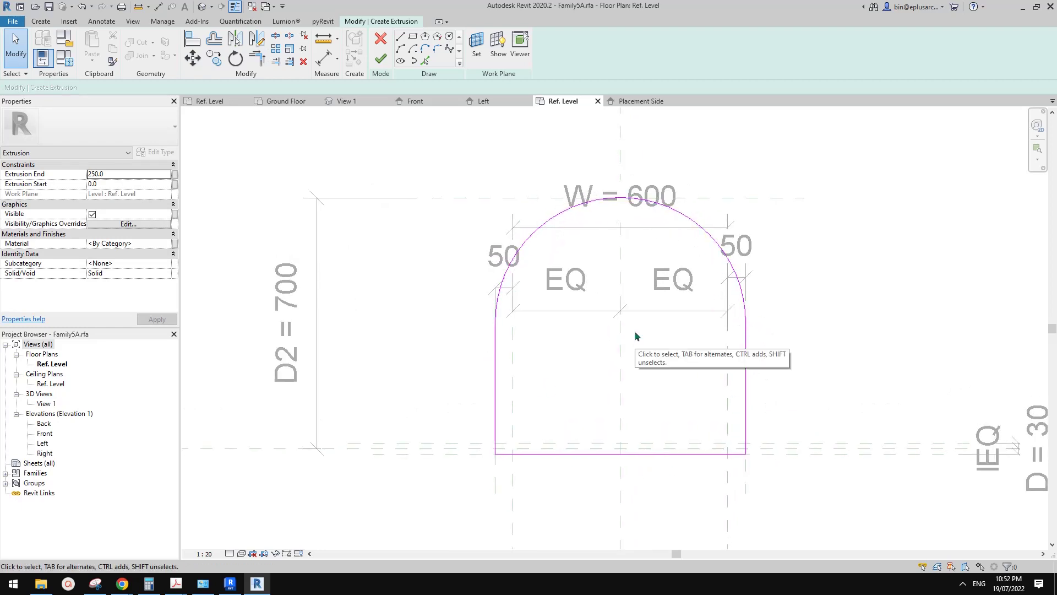
- Check the cage ladder reference photo in Chrome and, back in Revit, offset a copy of the entire closed profile 10 mm outward
scroll(672, 311, "down", 2)
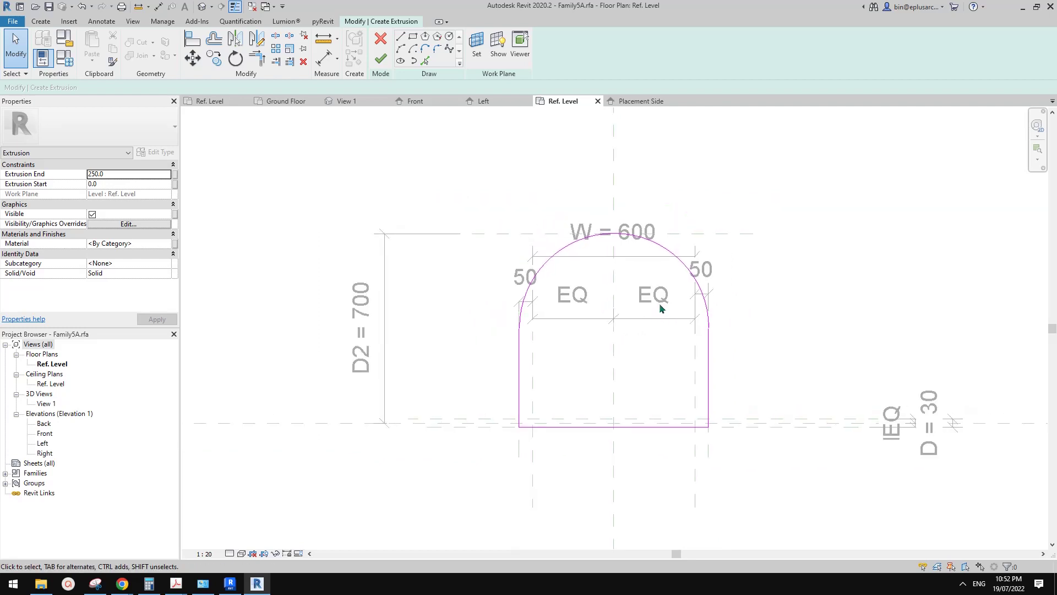
scroll(683, 302, "up", 1)
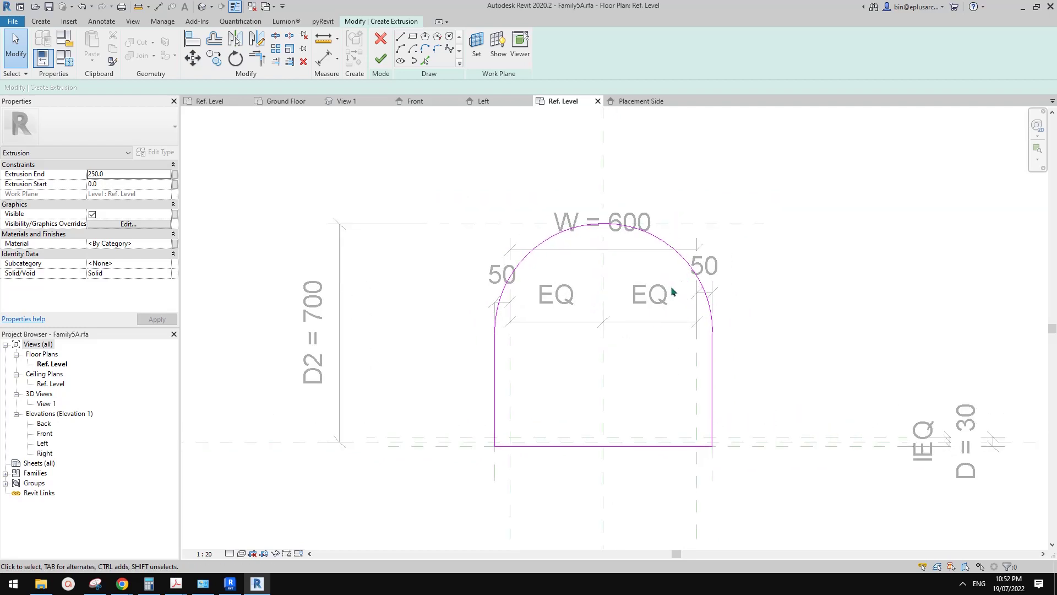
middle_click_drag(672, 292, 675, 288)
scroll(619, 231, "up", 1)
key("o")
key("f")
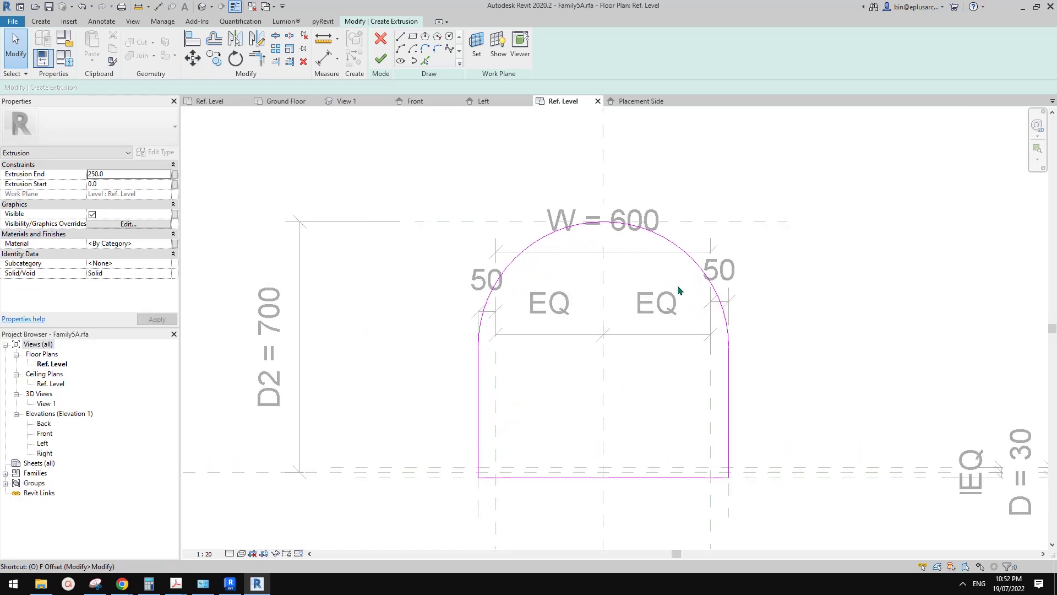
left_click(131, 585)
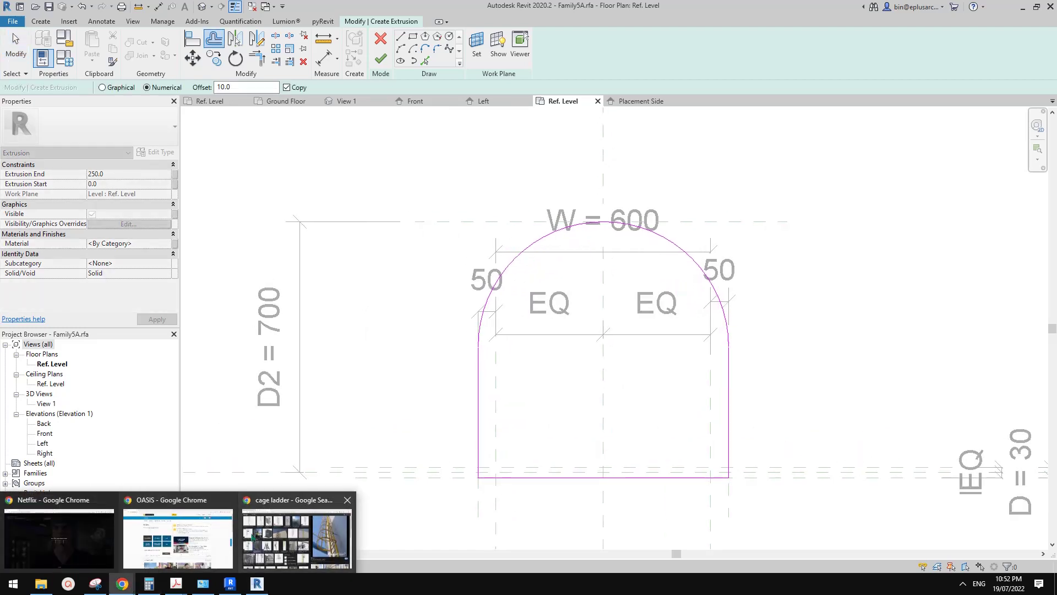
left_click(297, 529)
scroll(635, 441, "down", 1)
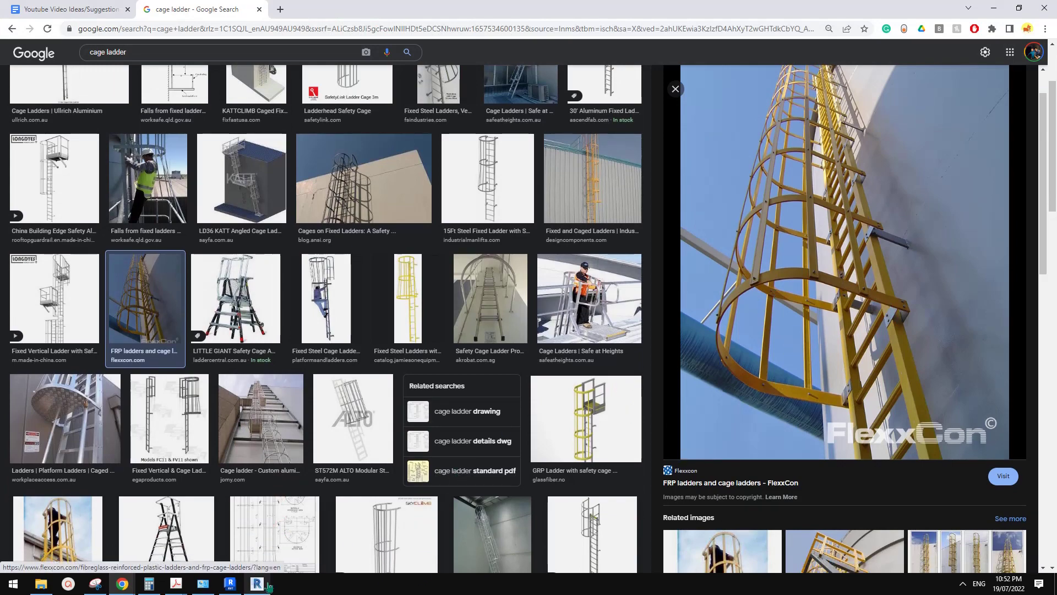
key("alt+Tab")
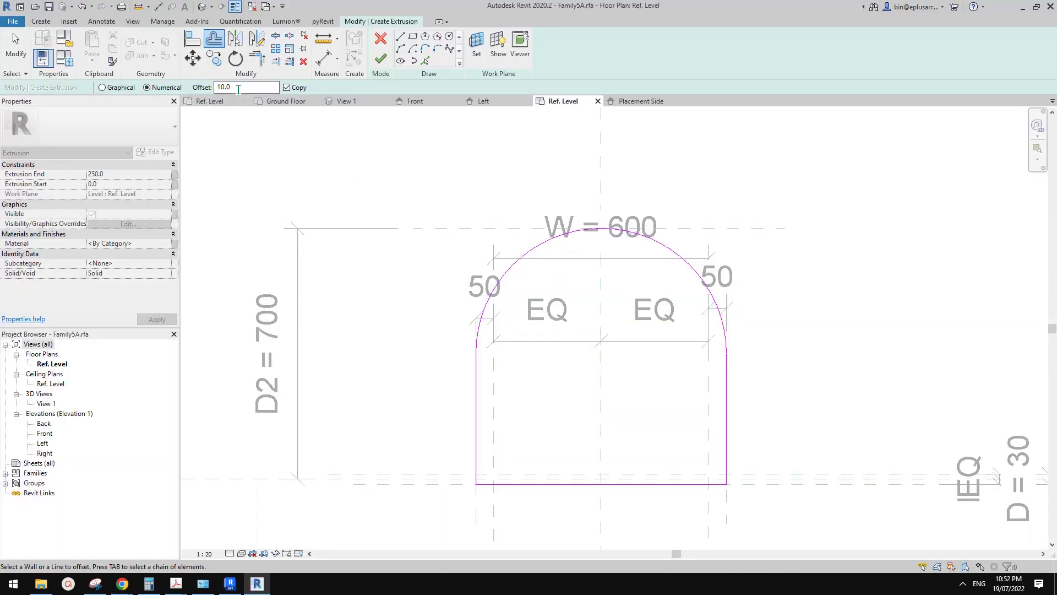
key("Tab")
left_click(525, 252)
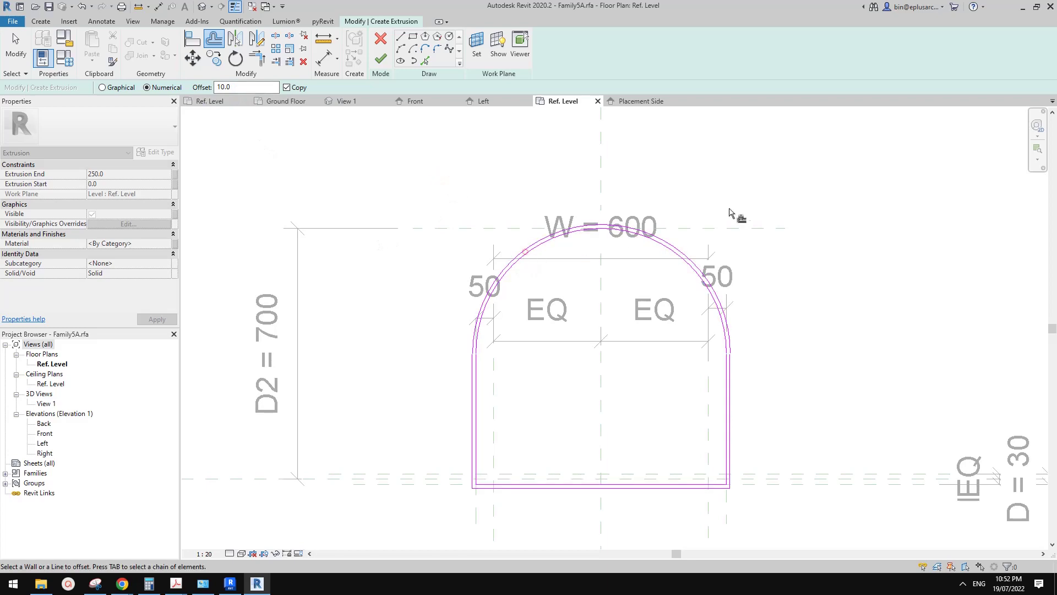
key("Escape")
- Trim the inner and outer left side lines to the inner bottom line, closing the end of the left leg
scroll(484, 444, "up", 5)
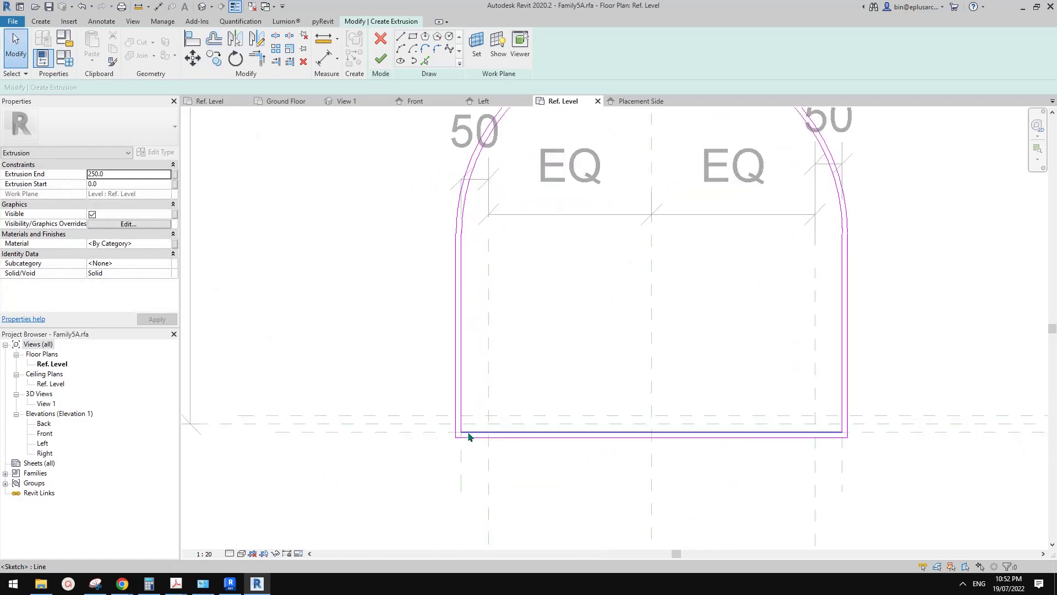
middle_click_drag(487, 438, 488, 438)
scroll(721, 430, "down", 3)
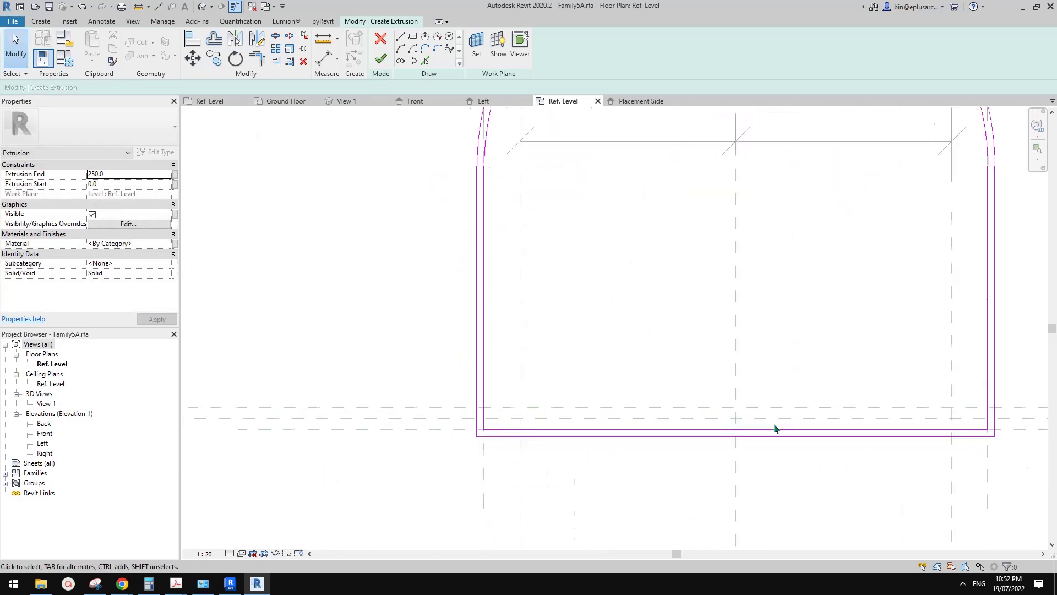
middle_click_drag(732, 426, 627, 428)
scroll(454, 448, "up", 4)
middle_click_drag(511, 435, 529, 454)
scroll(529, 453, "up", 1)
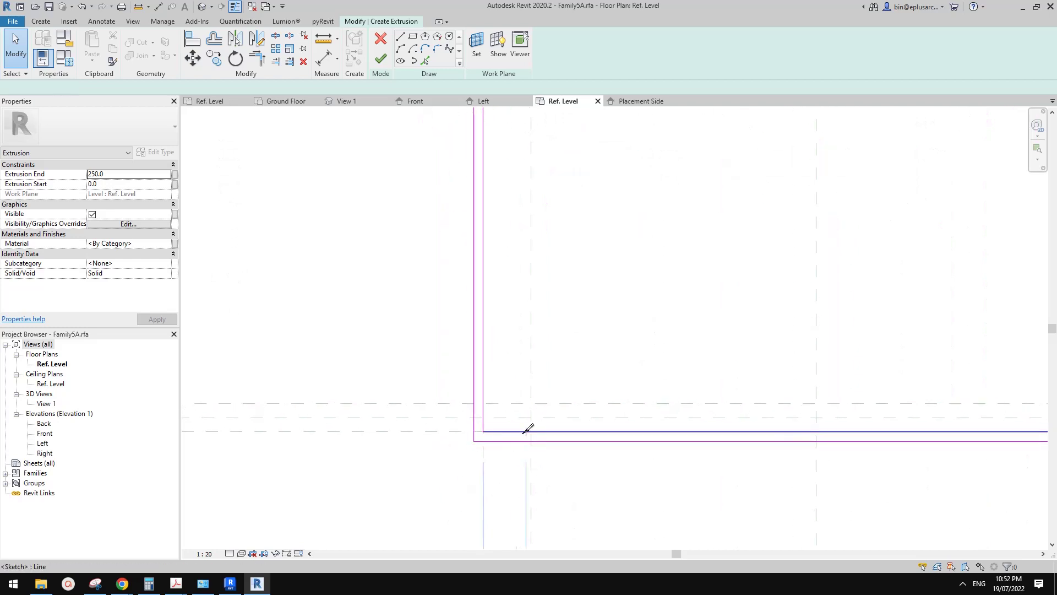
key("t")
key("r")
left_click(490, 433)
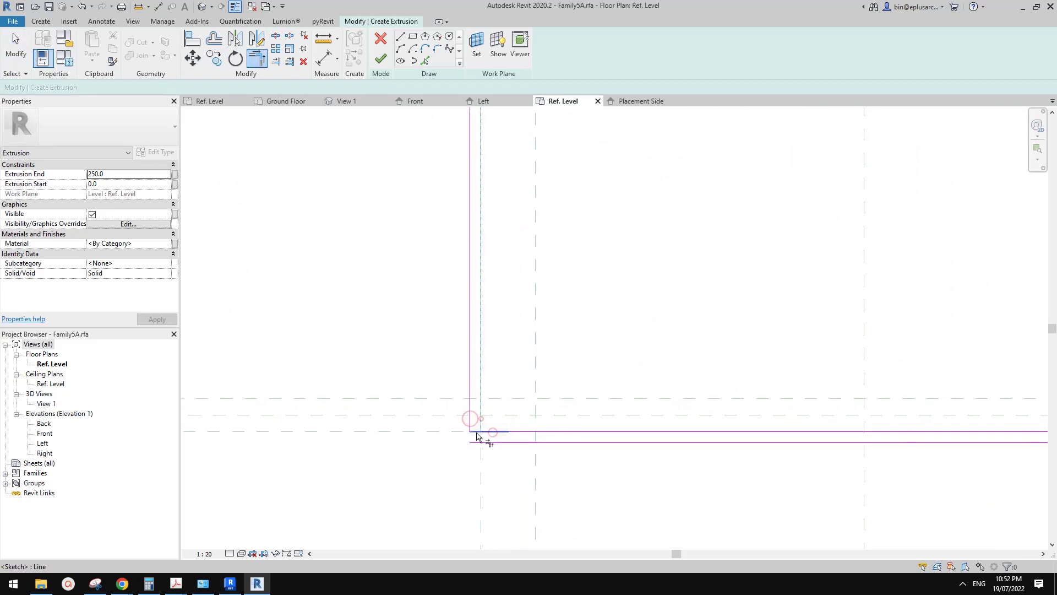
left_click(481, 419)
left_click(477, 432)
- Trim the inner and outer right side lines to the inner bottom line, closing the end of the right leg
middle_click_drag(839, 423, 348, 422)
scroll(792, 413, "up", 2)
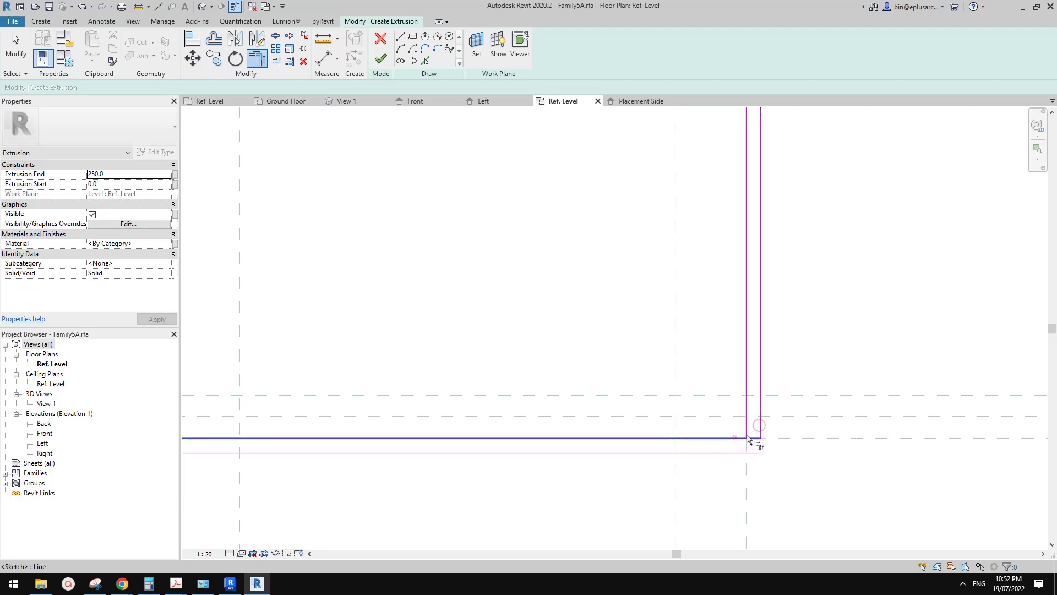
key("t")
key("r")
scroll(785, 416, "down", 1)
key("Escape")
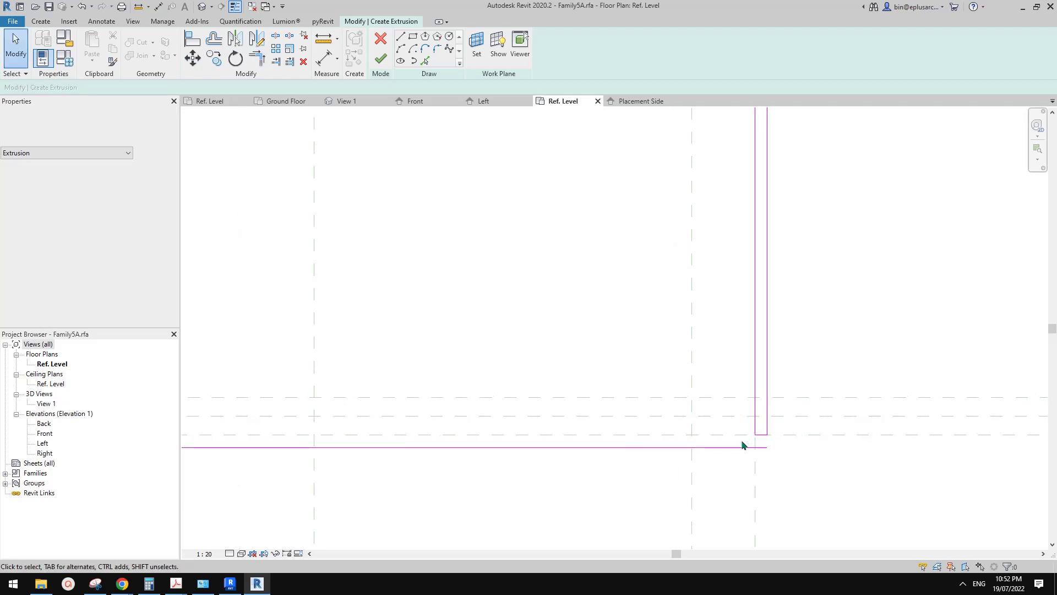
- Delete the leftover outer bottom line so the hoop stays open between its two legs
left_click(716, 447)
scroll(673, 440, "down", 1)
middle_click_drag(520, 484, 734, 444)
middle_click_drag(631, 412, 666, 412)
middle_click_drag(629, 376, 716, 382)
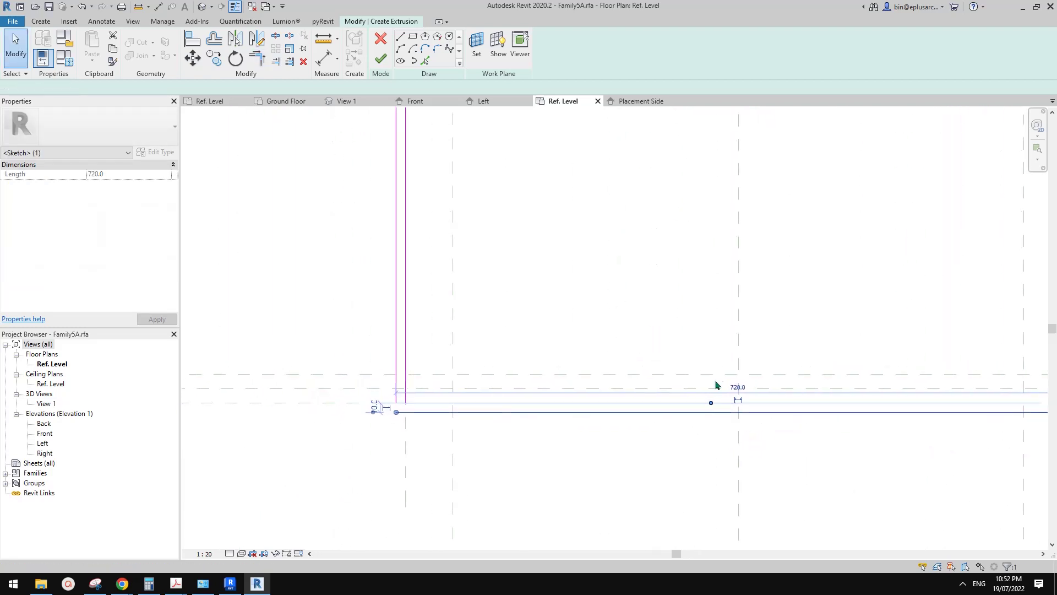
key("Delete")
middle_click_drag(442, 420, 488, 423)
scroll(462, 408, "down", 1)
scroll(512, 407, "down", 1)
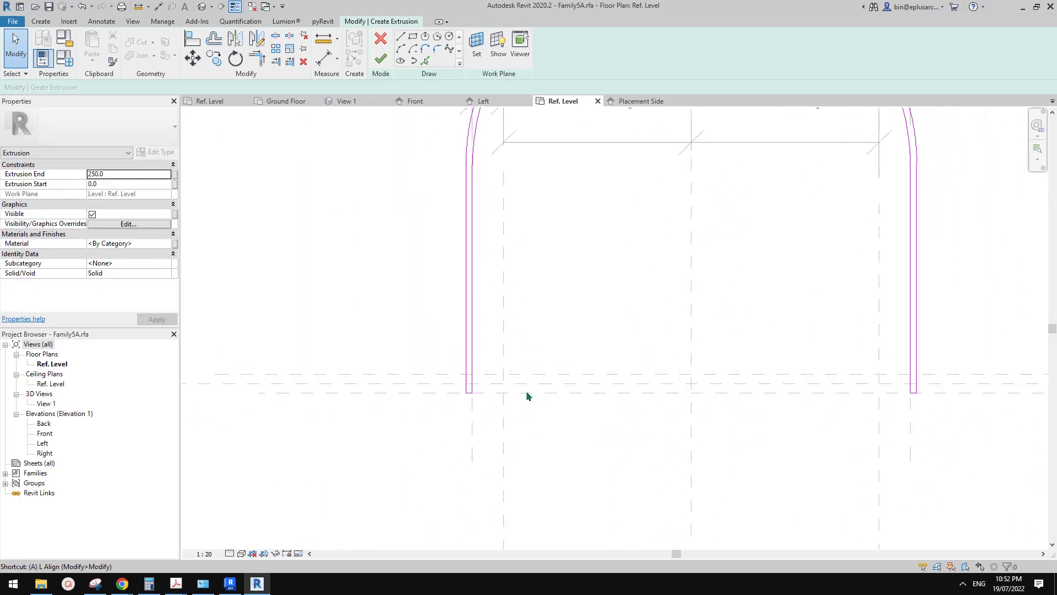
- Turn on automatic sketch dimensions in the Ref. Level plan's visibility overrides and bring the whole hoop sketch into view
scroll(533, 379, "down", 1)
key("v")
key("v")
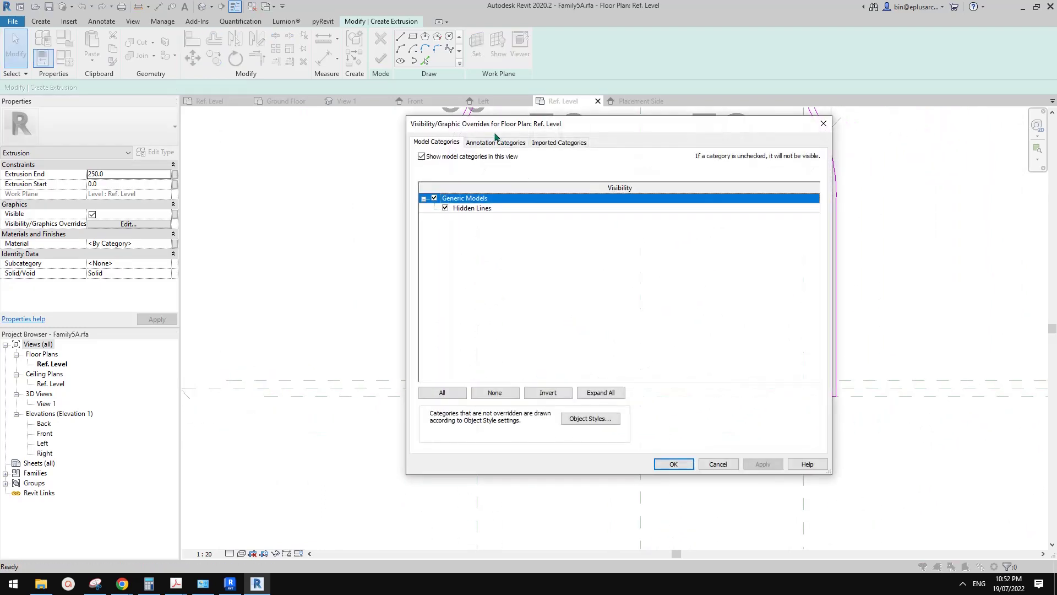
left_click(488, 140)
left_click(445, 209)
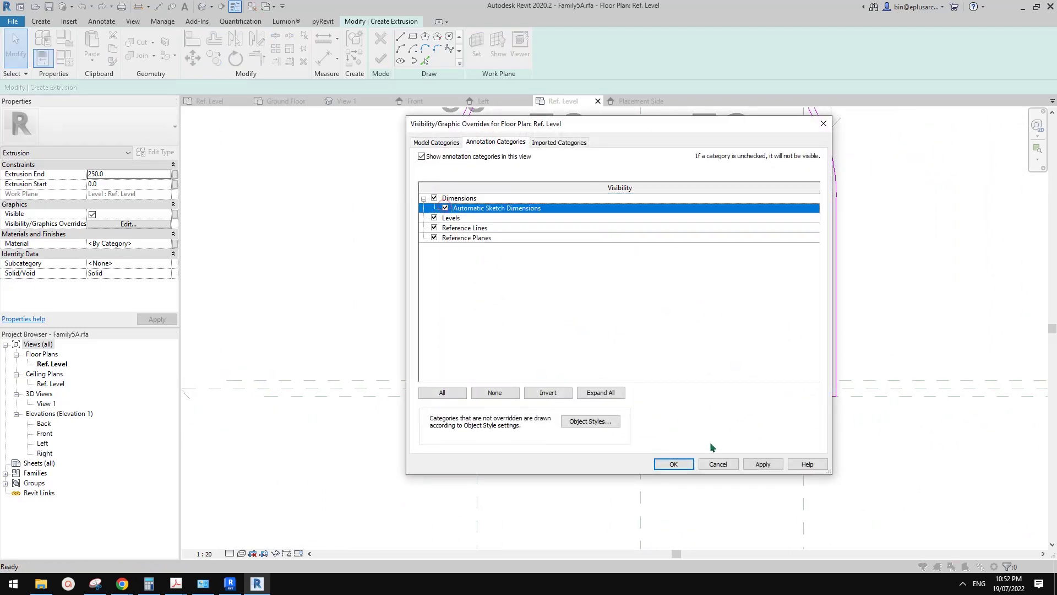
left_click(688, 462)
scroll(711, 459, "down", 1)
mouse_move(713, 460)
middle_mouse_down()
mouse_move(694, 470)
mouse_move(705, 453)
middle_mouse_up()
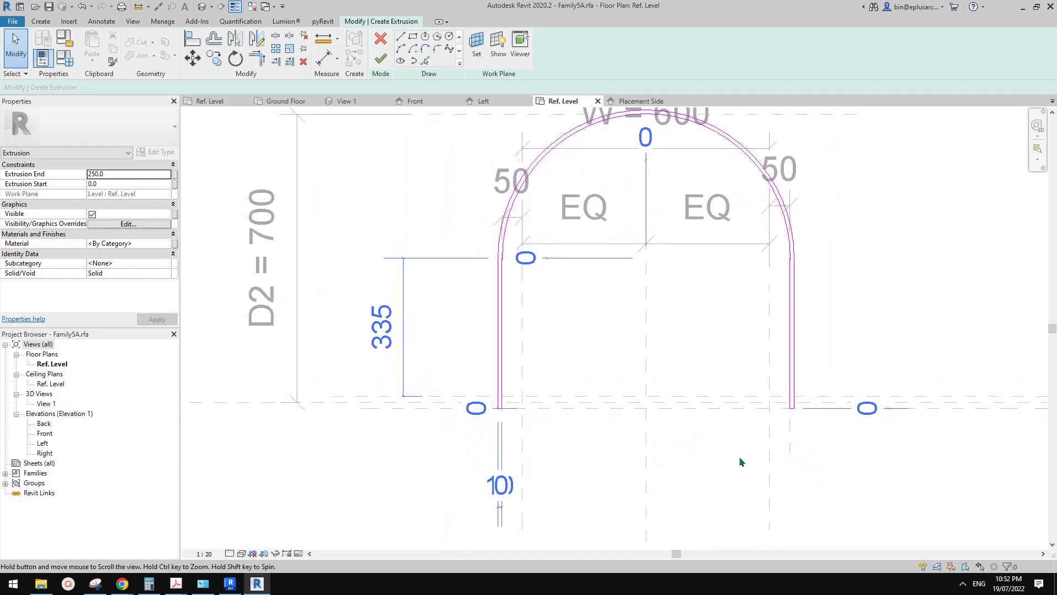
scroll(710, 410, "down", 1)
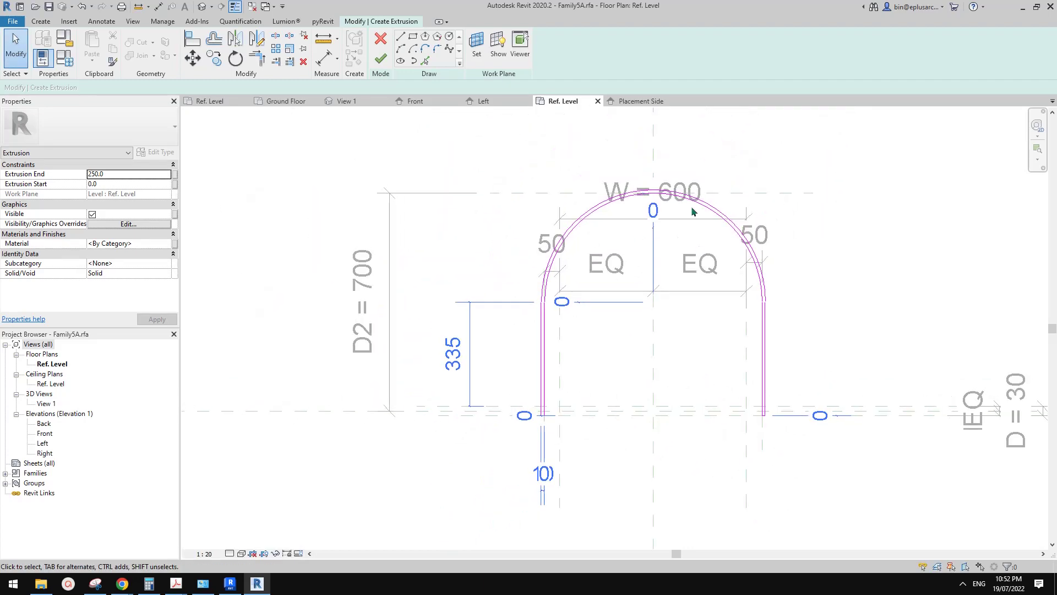
middle_click_drag(657, 259, 660, 259)
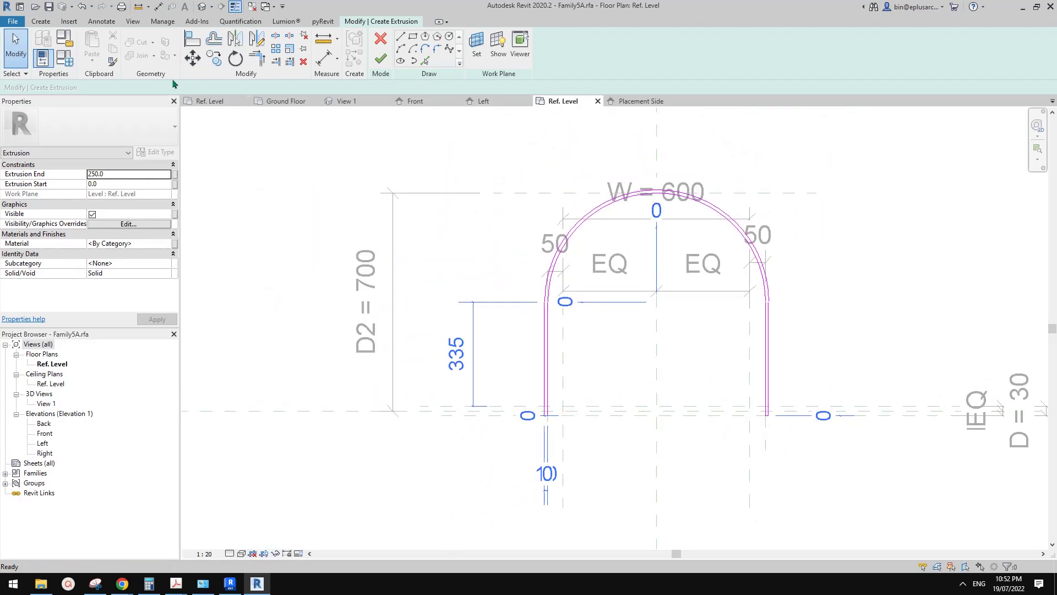
- Finish the hoop extrusion sketch and open the Front elevation with the extrusion selected
left_click(381, 59)
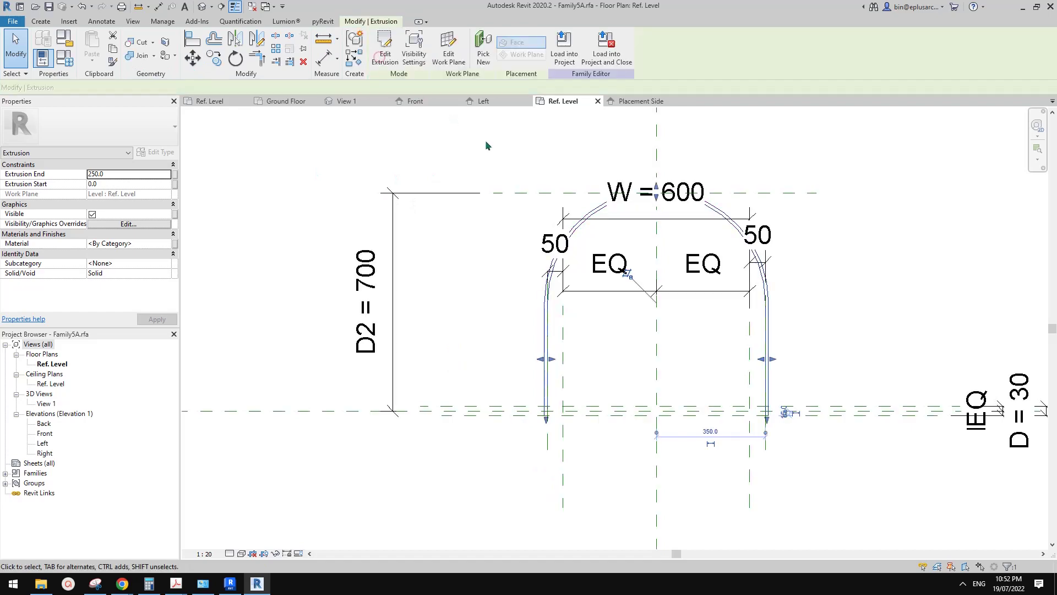
double_click(44, 433)
middle_click_drag(448, 385, 663, 404)
scroll(611, 385, "down", 4)
middle_click_drag(590, 348, 590, 377)
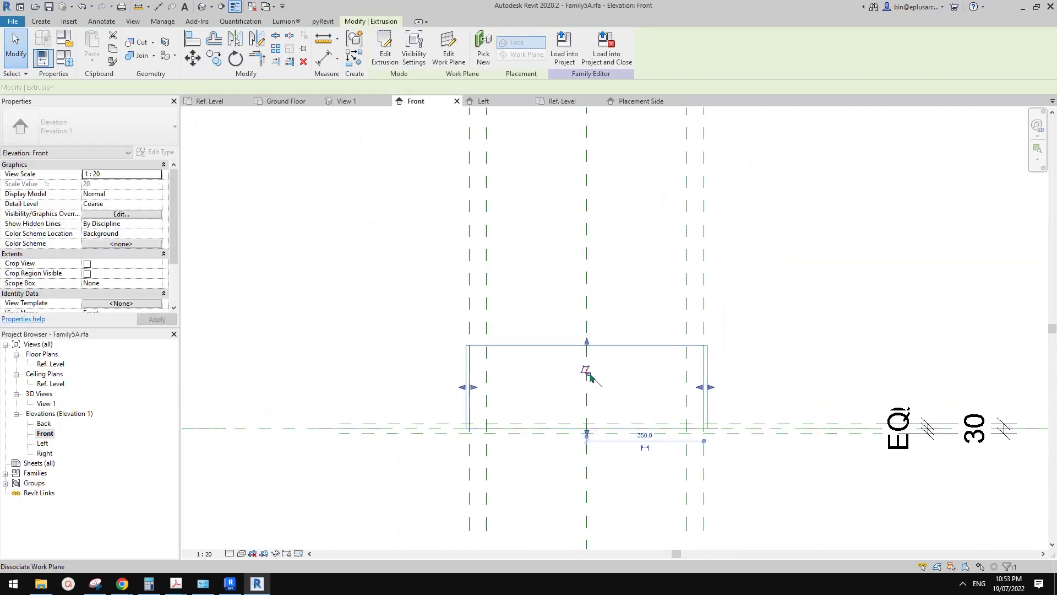
left_click(590, 378)
scroll(590, 343, "up", 1)
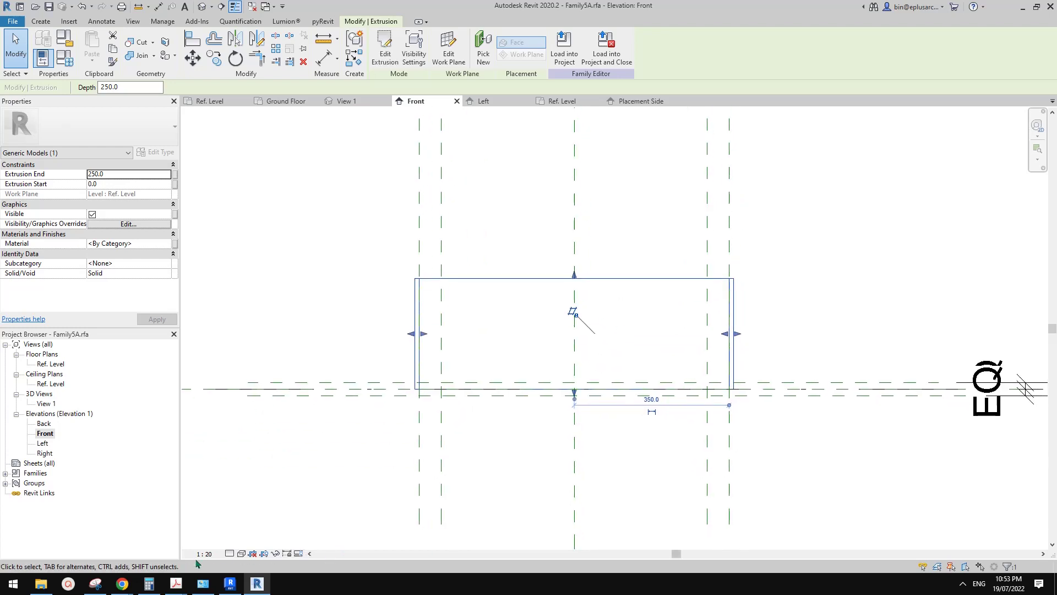
- Check the cage ladder reference photo in Chrome and return to Revit
mouse_move(122, 583)
left_click(290, 553)
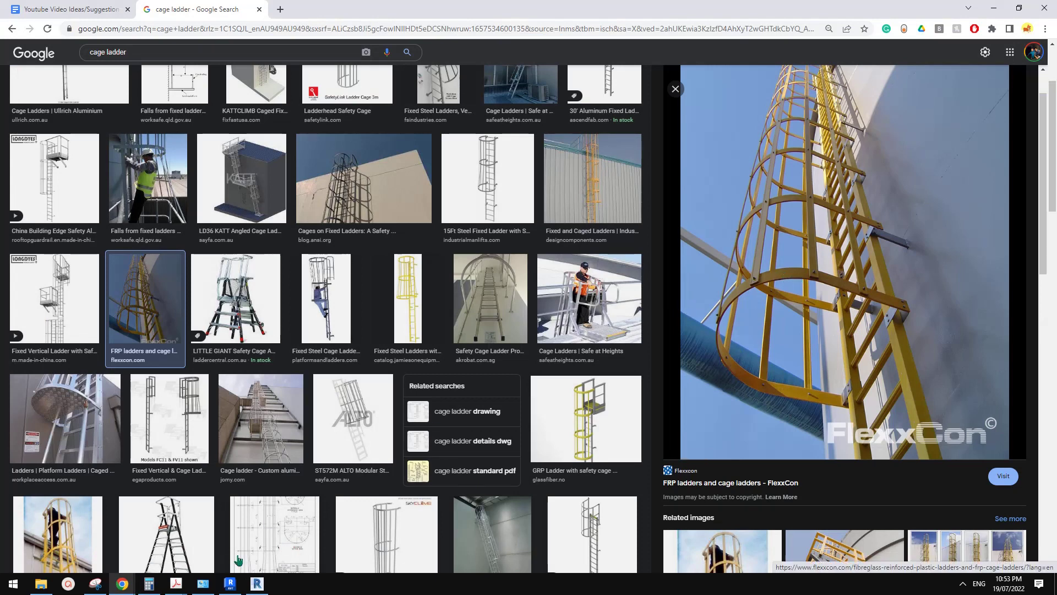
left_click(256, 584)
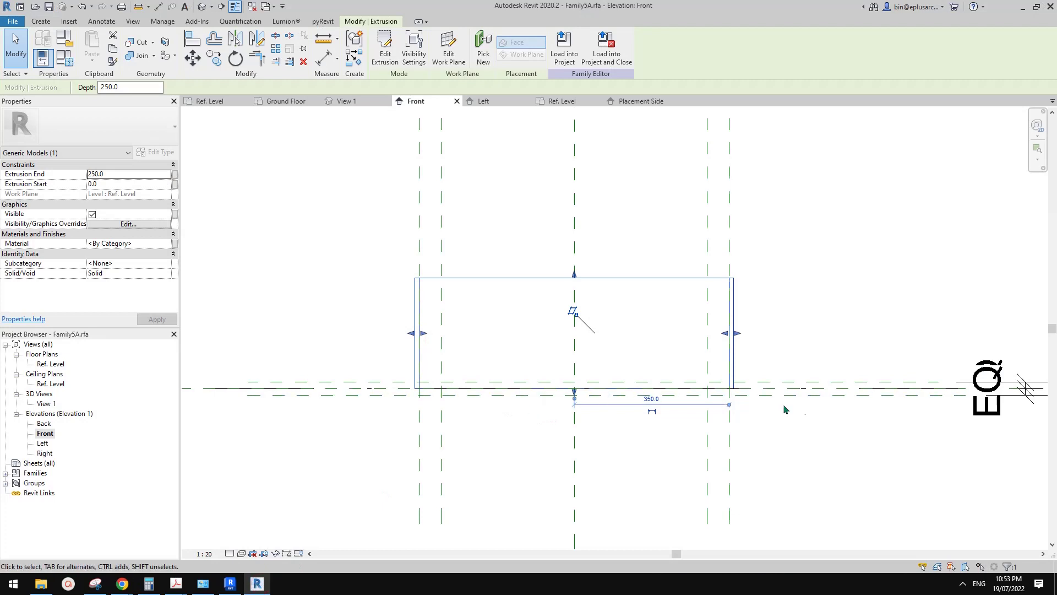
- Stretch the hoop extrusion's lower and upper faces to the two horizontal reference planes around Ref. Level
scroll(777, 402, "down", 1)
middle_click_drag(776, 402, 549, 388)
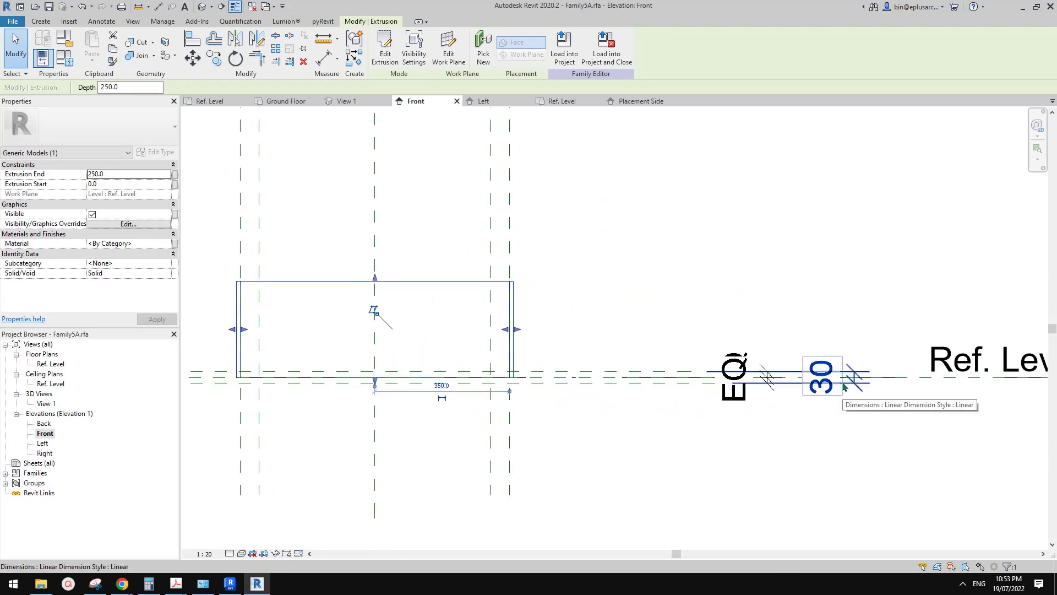
middle_click_drag(496, 390, 609, 387)
scroll(587, 378, "up", 1)
key("Escape")
left_click(586, 374)
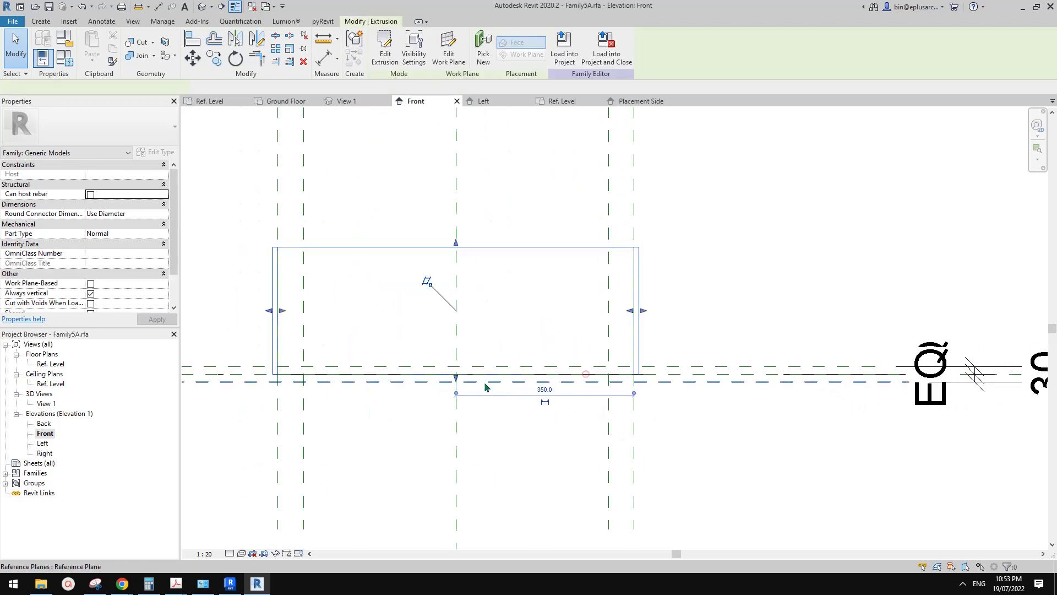
left_click(456, 380)
left_click_drag(458, 243, 516, 368)
left_click(532, 361)
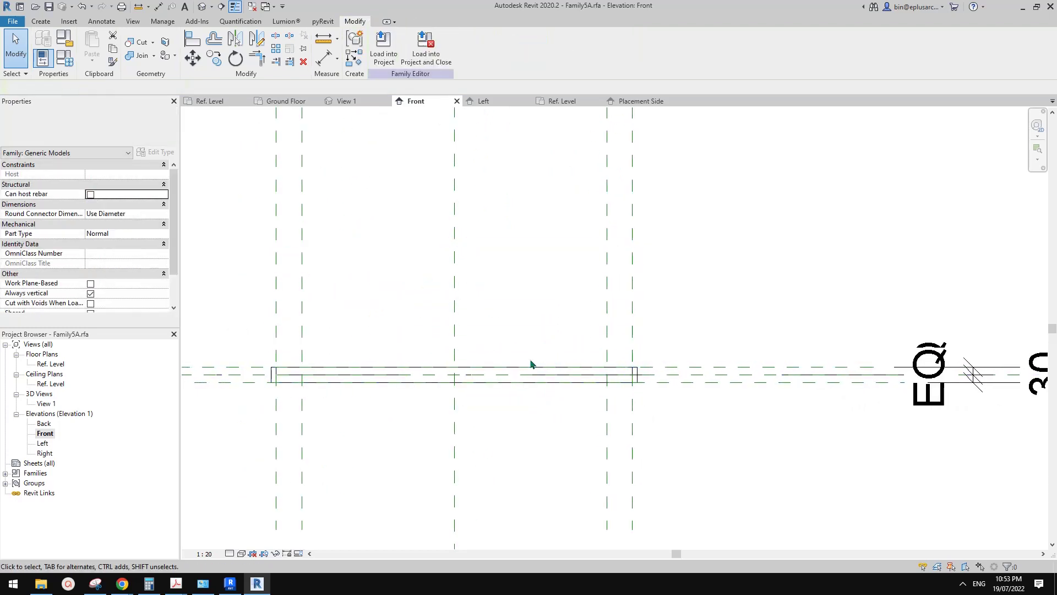
- Set the upper horizontal reference plane's distance from the Ref. Level centre plane to 20 mm
left_click(528, 371)
left_click(713, 367)
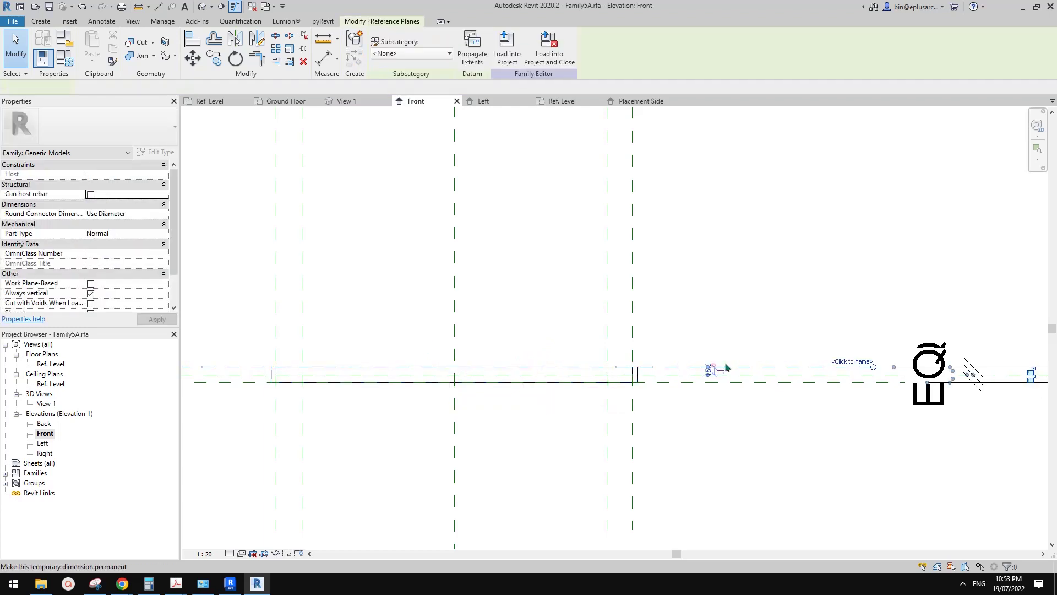
scroll(714, 363, "up", 3)
left_click(719, 381)
type("2")
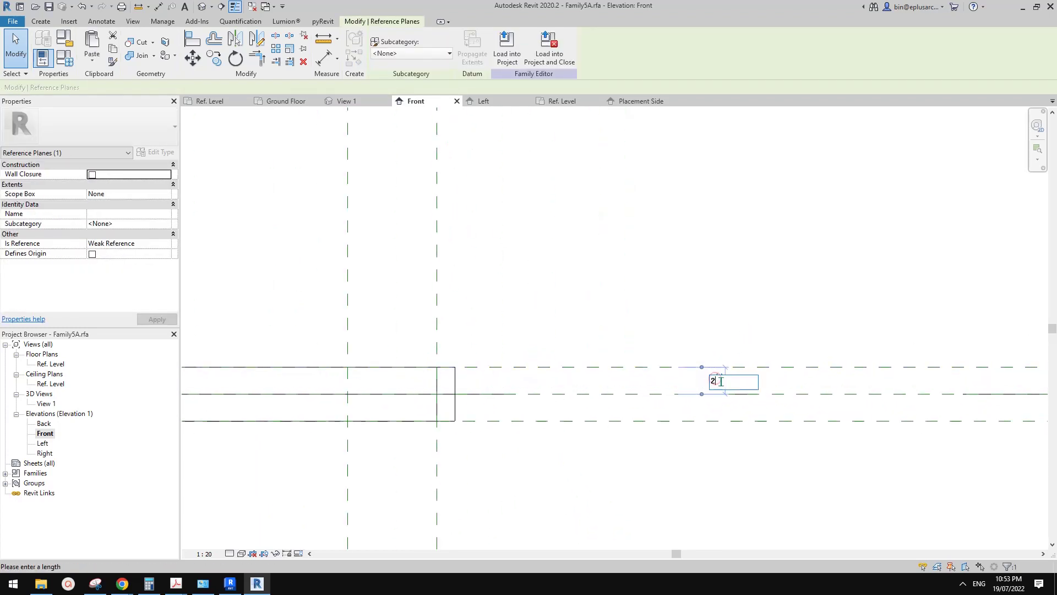
type("0")
left_click(713, 323)
- Stretch the hoop extrusion's upper face to the upper horizontal reference plane and lock it there
middle_click_drag(544, 358, 892, 334)
key("Escape")
left_click(544, 345)
scroll(544, 345, "down", 2)
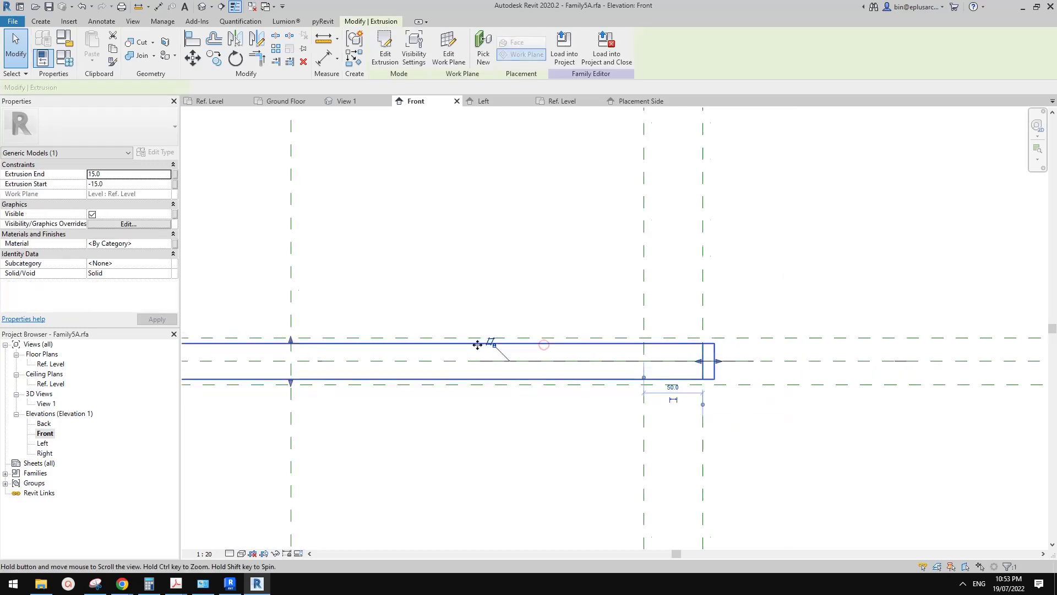
middle_click_drag(477, 345, 584, 343)
left_click_drag(397, 338, 399, 335)
middle_click_drag(451, 328, 533, 320)
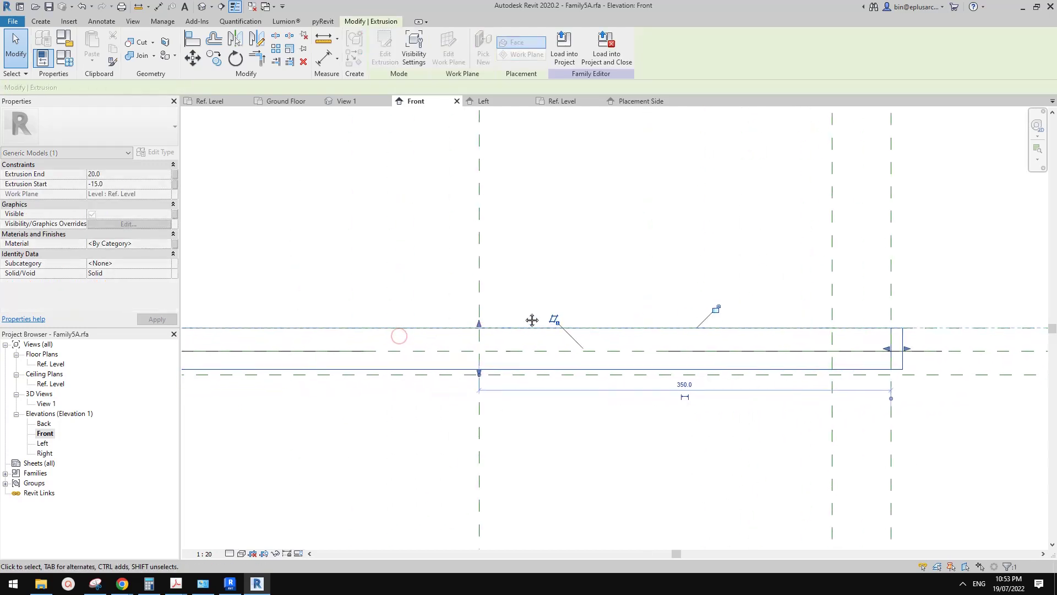
left_click(717, 308)
key("Escape")
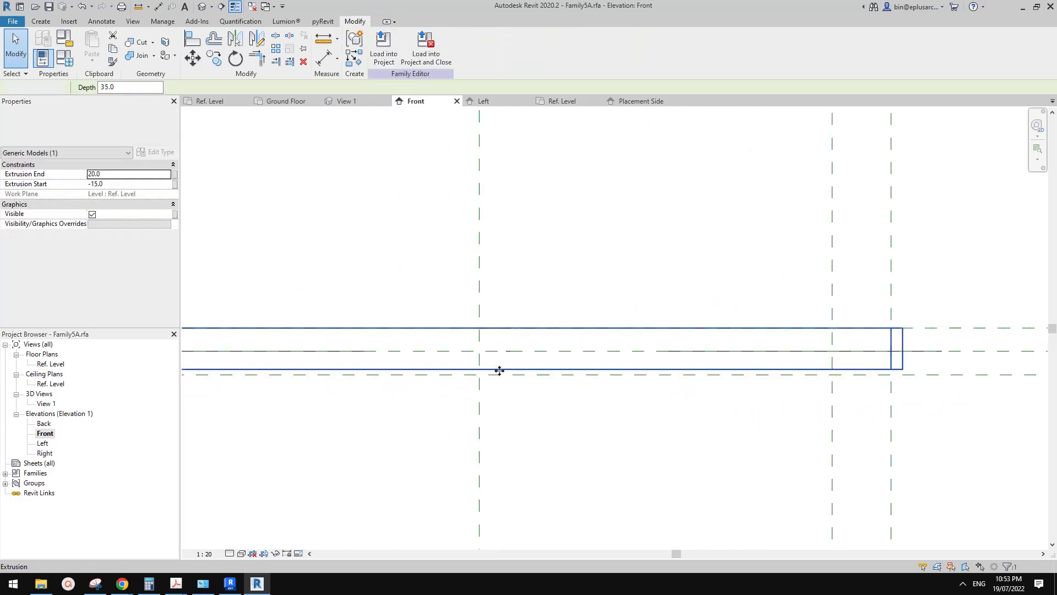
- Stretch the hoop extrusion's lower face to the lower horizontal reference plane
left_click(504, 369)
scroll(479, 371, "up", 2)
left_click_drag(479, 371, 502, 378)
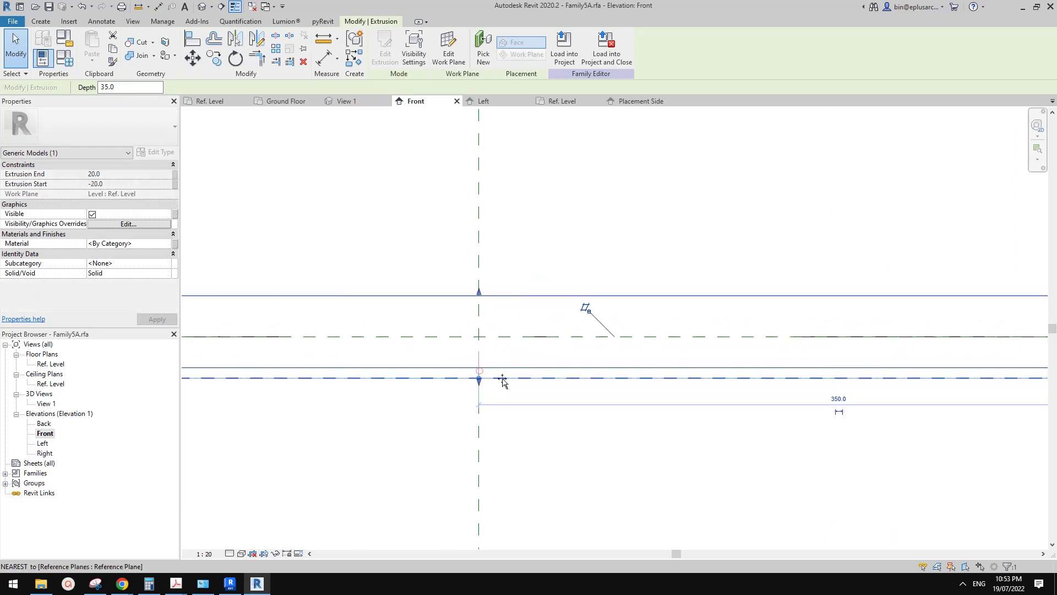
scroll(607, 362, "down", 3)
left_click(685, 268)
scroll(683, 267, "down", 2)
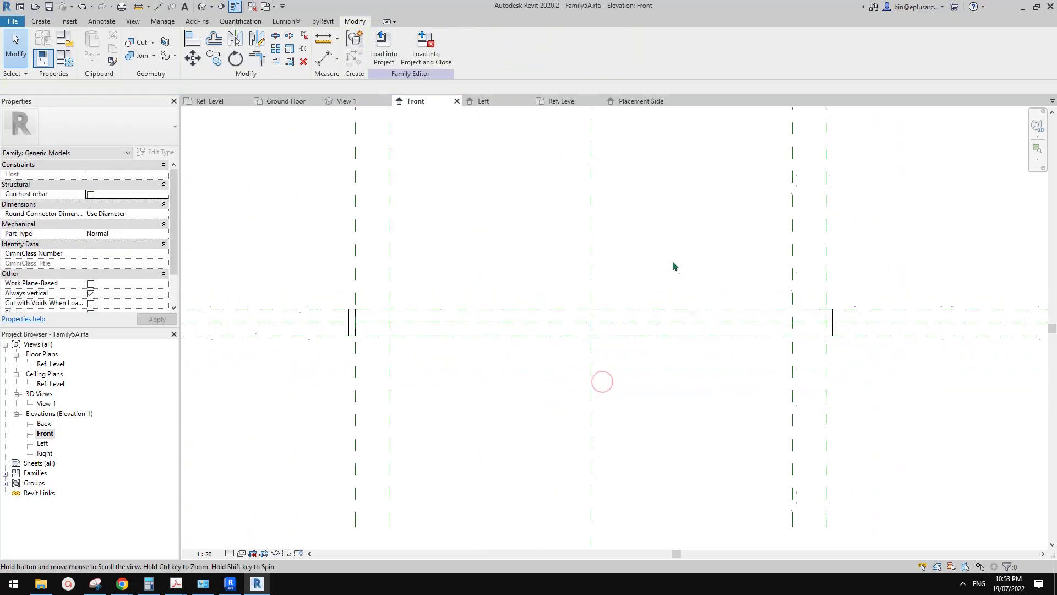
- Open the default 3D view and test the hoop by applying a W parameter value of 500 mm
left_click(202, 7)
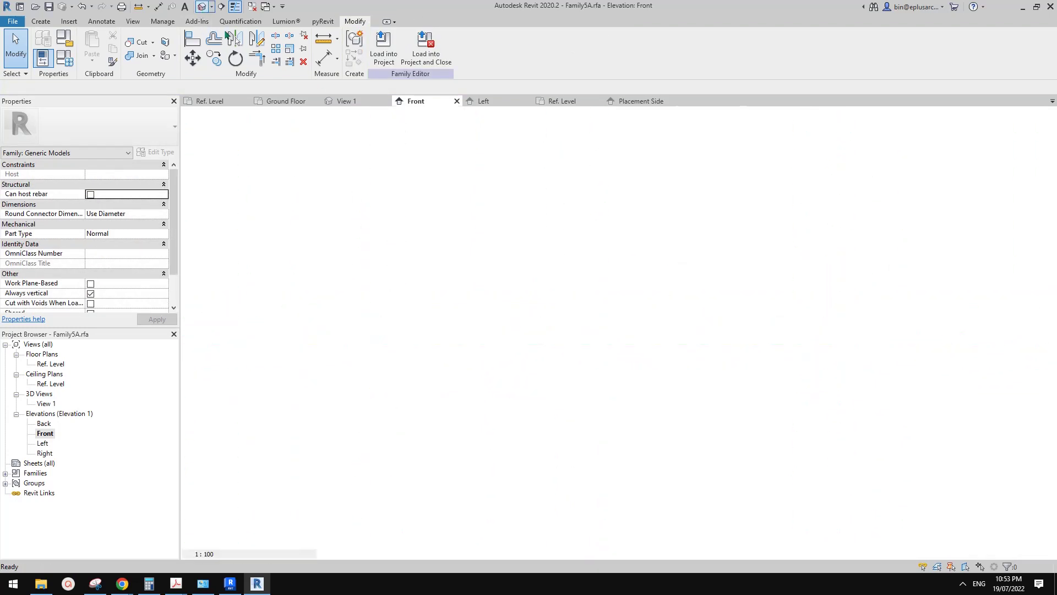
scroll(609, 270, "down", 2)
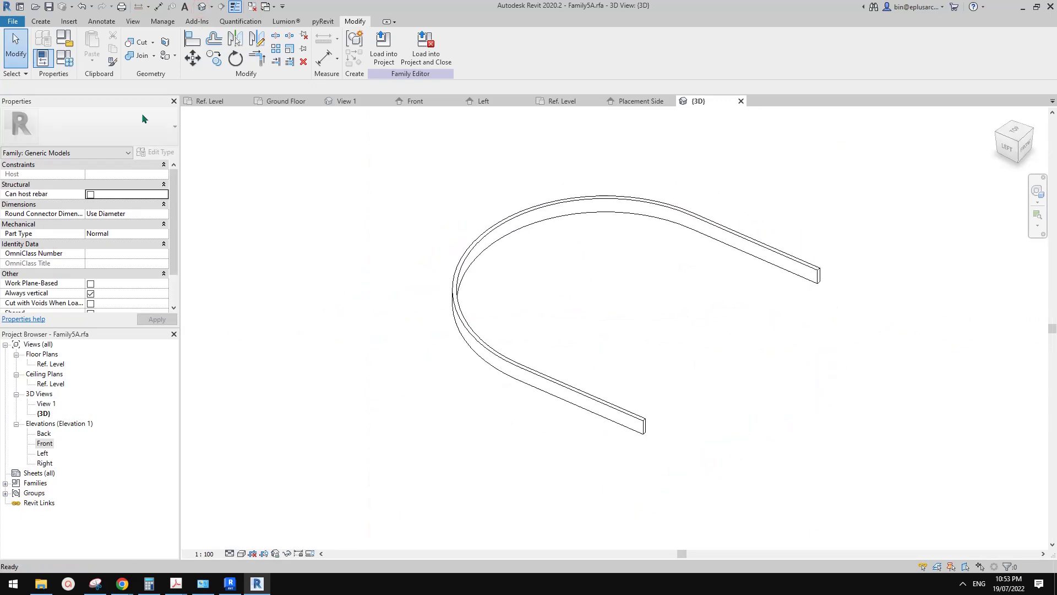
left_click(64, 64)
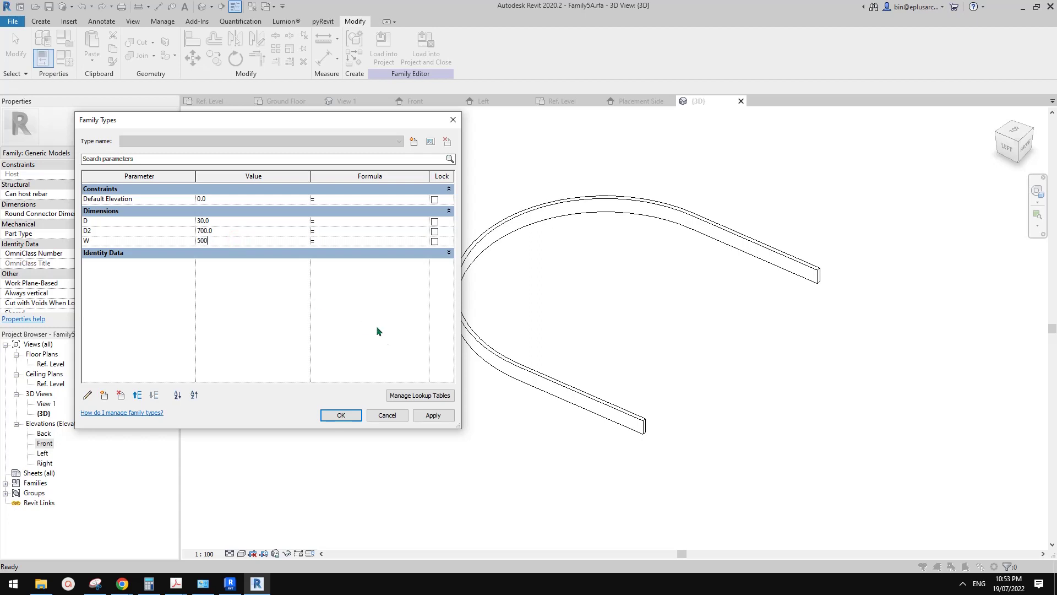
left_click(434, 415)
- Set the W parameter back to 600 mm with D2 at 700 mm and accept the family types
left_click(246, 242)
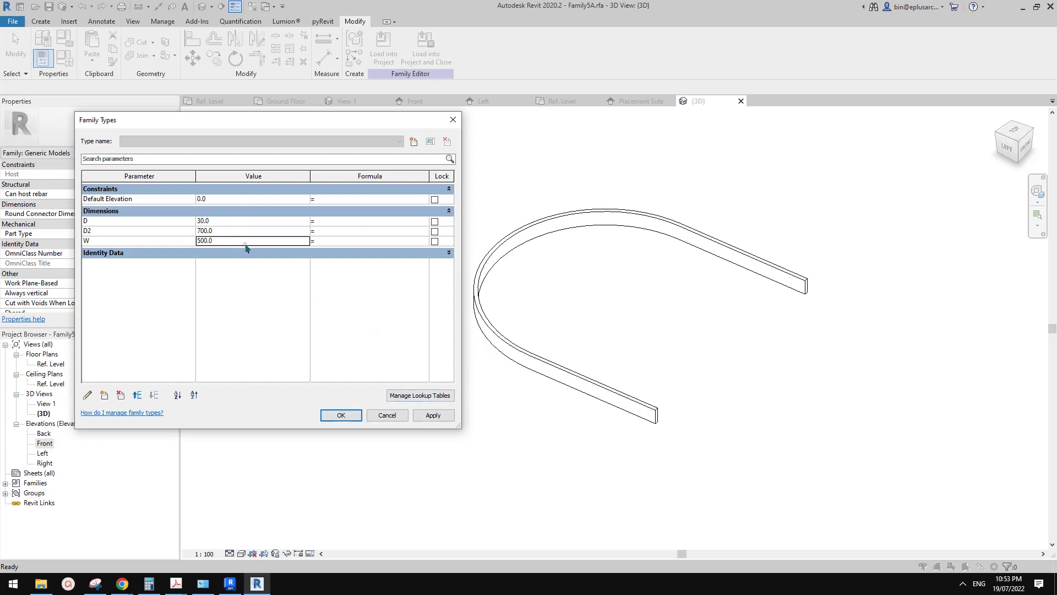
type("600")
left_click(433, 417)
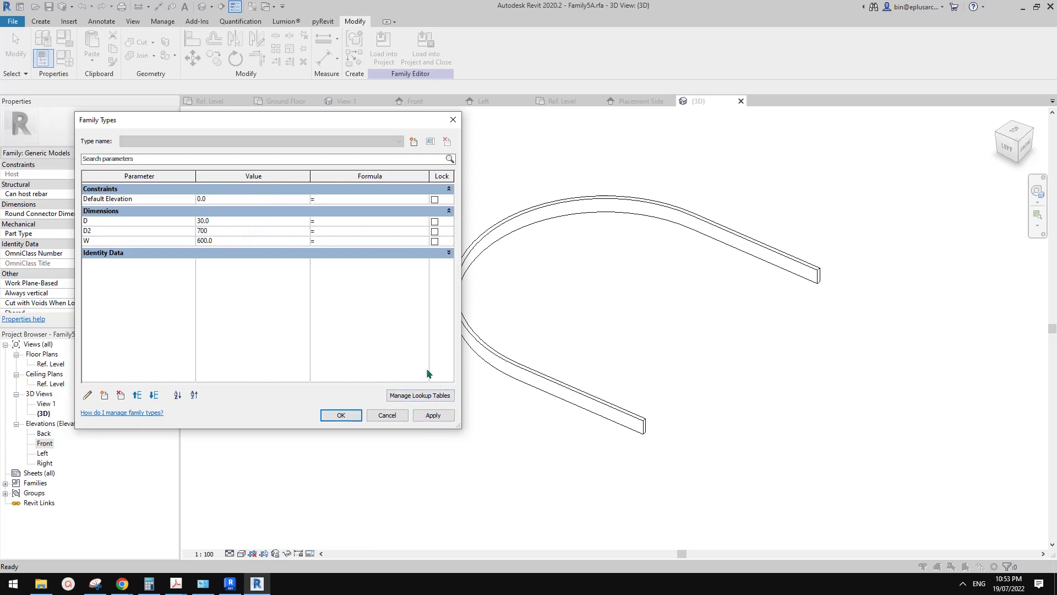
left_click(341, 415)
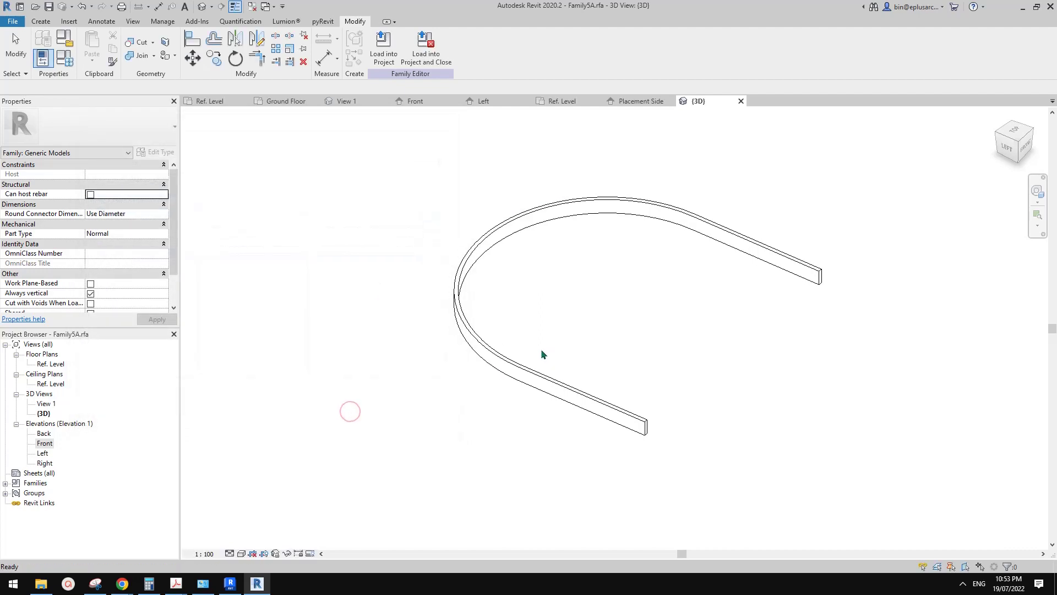
- Load the hoop family into Family4 and place one instance beside the ladder in the Ref. Level plan
scroll(540, 350, "up", 1)
middle_click_drag(539, 349, 519, 260)
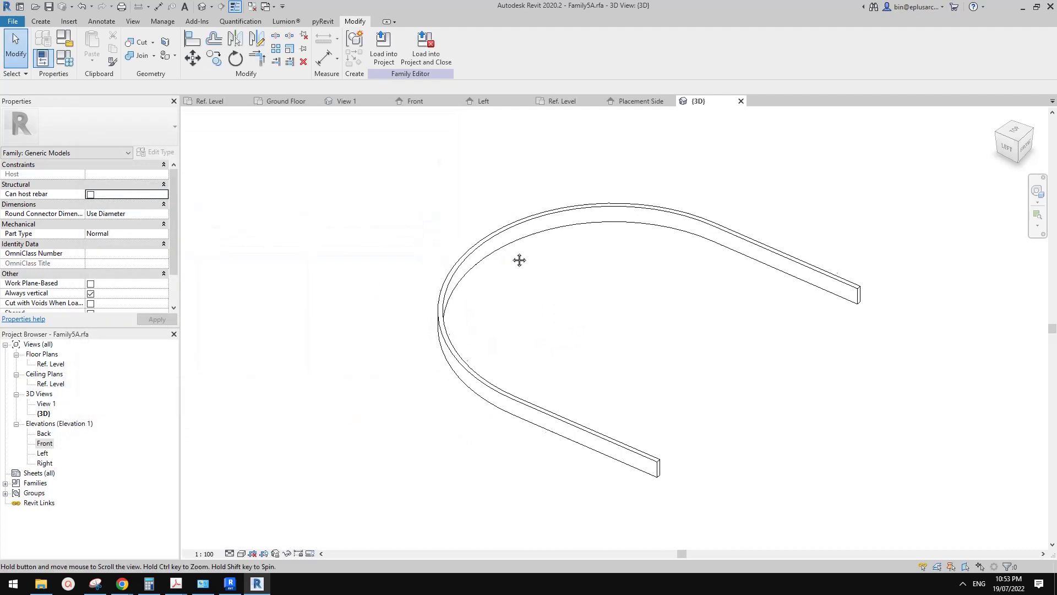
left_click(383, 47)
left_click(407, 338)
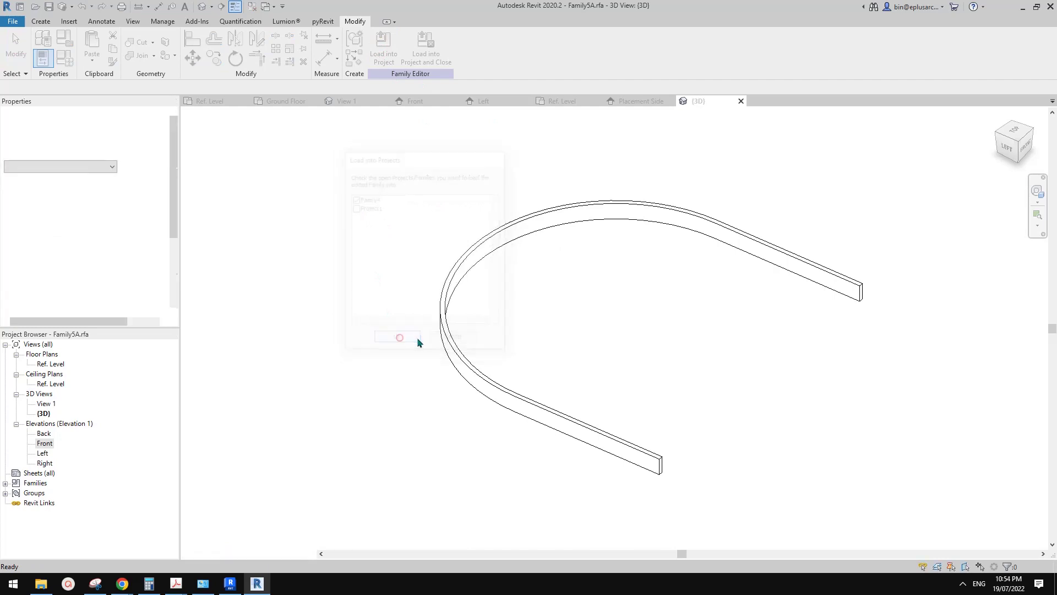
scroll(430, 420, "down", 3)
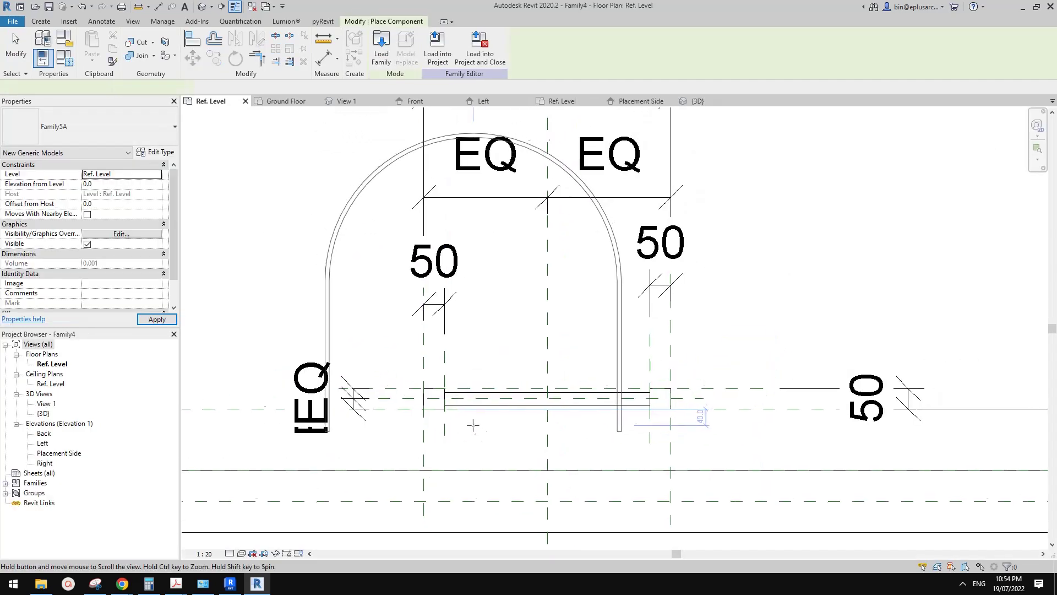
scroll(465, 367, "up", 1)
middle_click_drag(598, 380, 556, 352)
left_click(654, 274)
key("Escape")
key("Escape")
- Align the hoop's centre with the ladder's Center (Left/Right) reference plane and lock the alignment
middle_click_drag(626, 294, 646, 327)
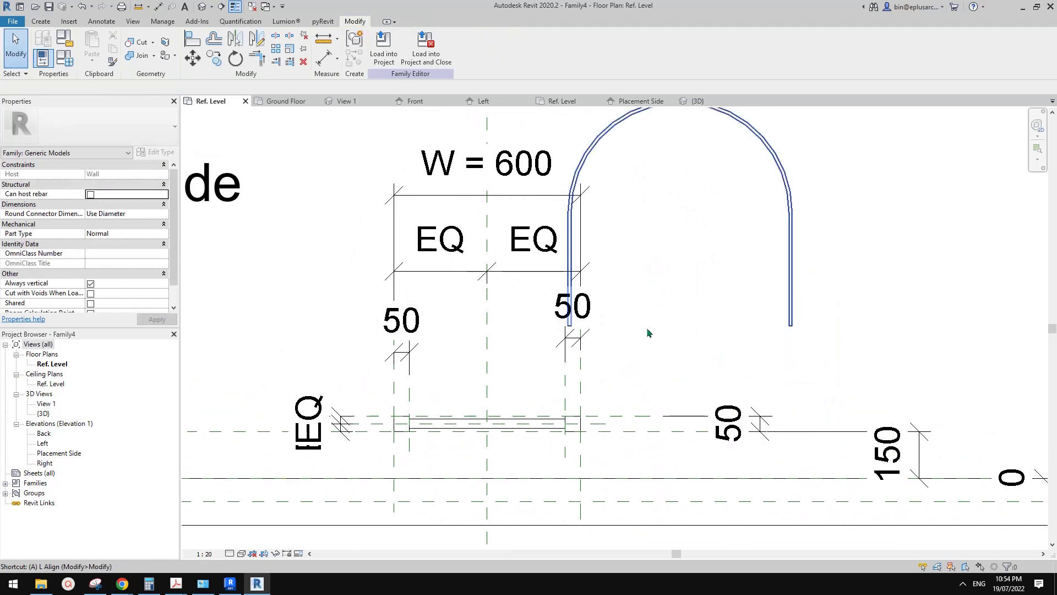
key("a")
key("l")
left_click(487, 365)
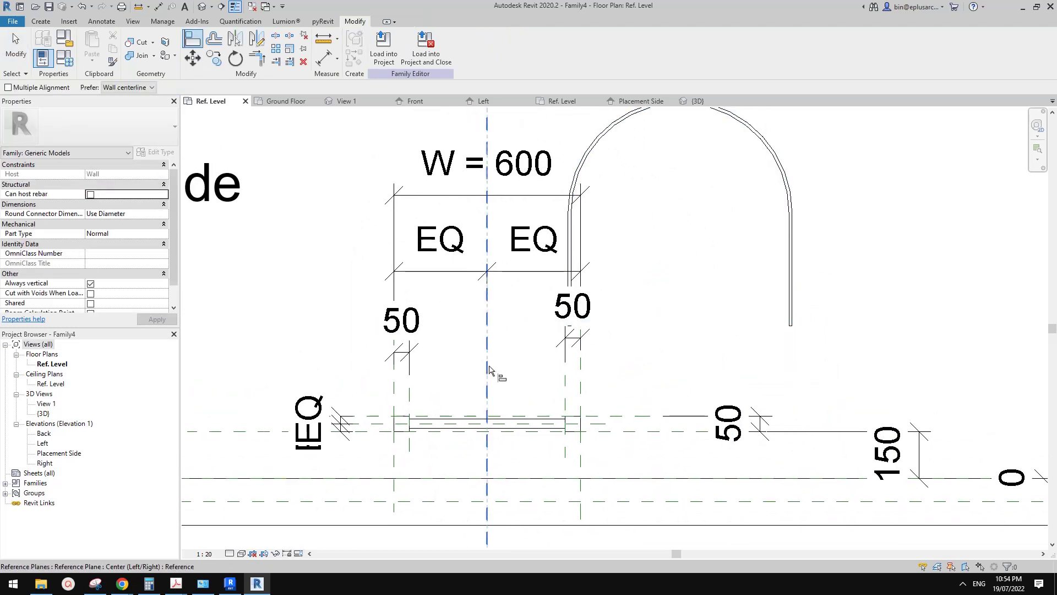
left_click(679, 273)
left_click(506, 345)
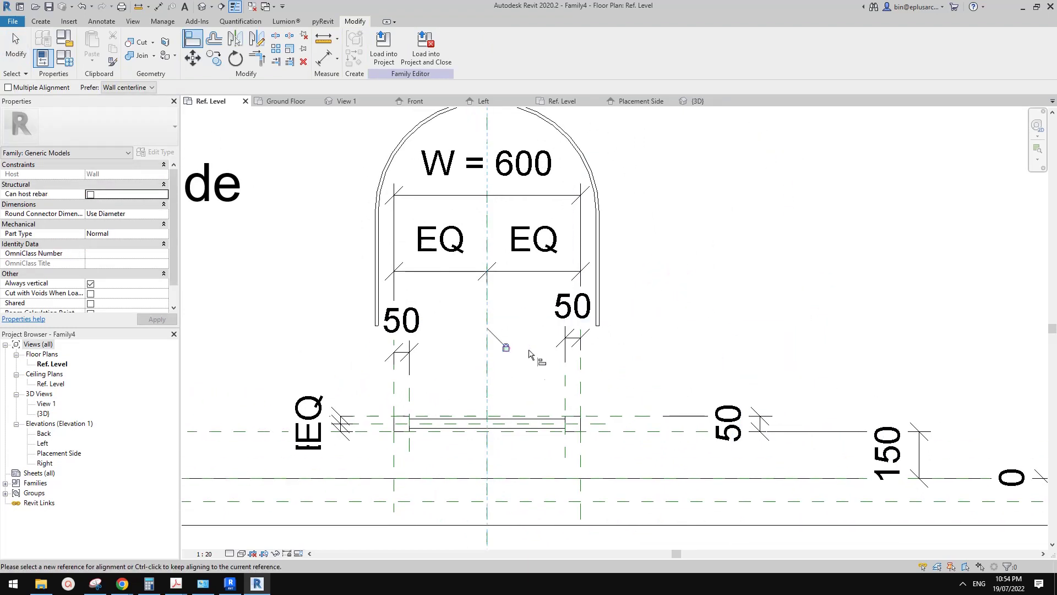
- Align the open ends of the hoop's legs with the ladder's reference plane 150 mm from the wall face
middle_click_drag(440, 411, 656, 349)
scroll(656, 349, "down", 1)
scroll(656, 349, "up", 3)
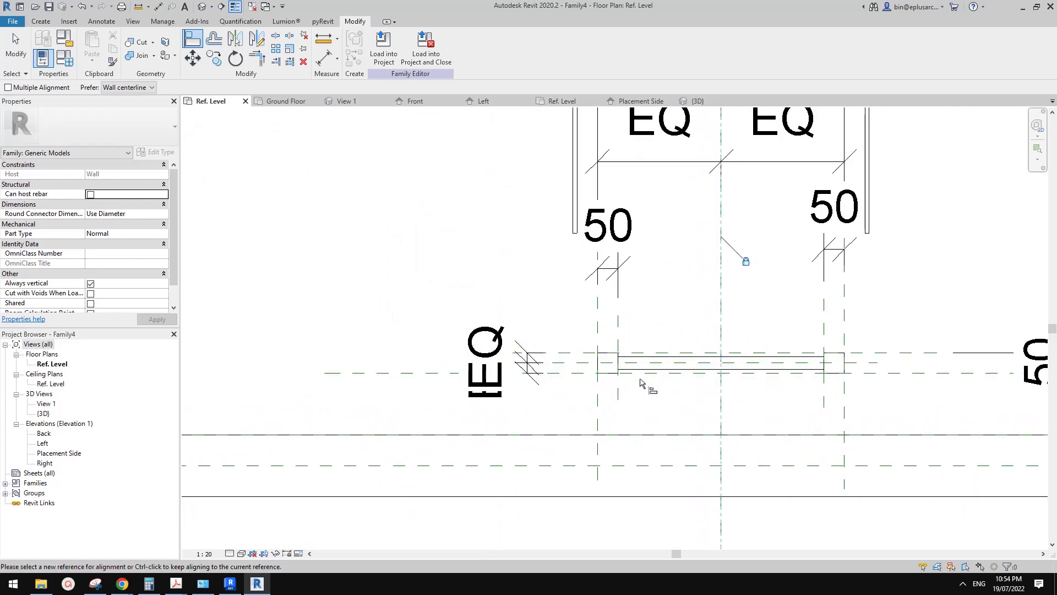
left_click(416, 374)
scroll(504, 316, "down", 2)
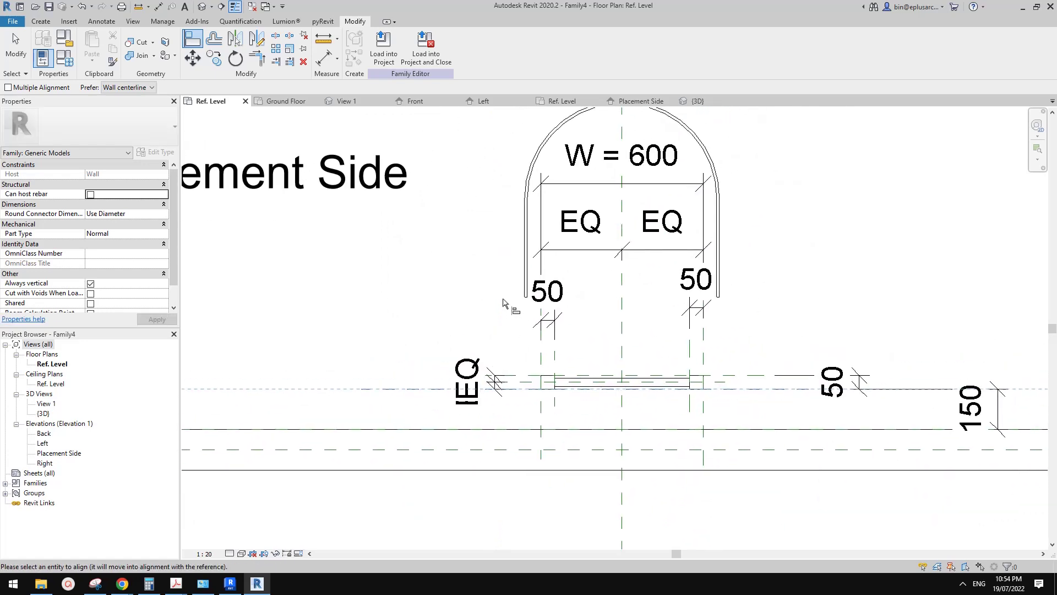
left_click(590, 300)
scroll(689, 338, "down", 1)
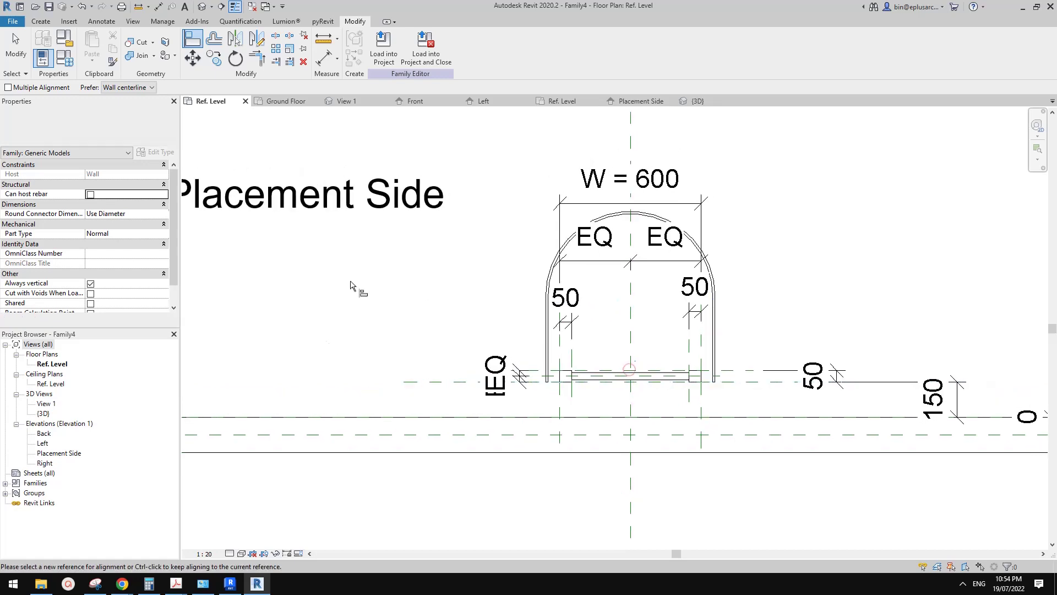
- Draw a horizontal reference plane across the ladder in the Placement Side elevation, about 1930 mm above Ref. Level
key("Escape")
key("Escape")
double_click(58, 453)
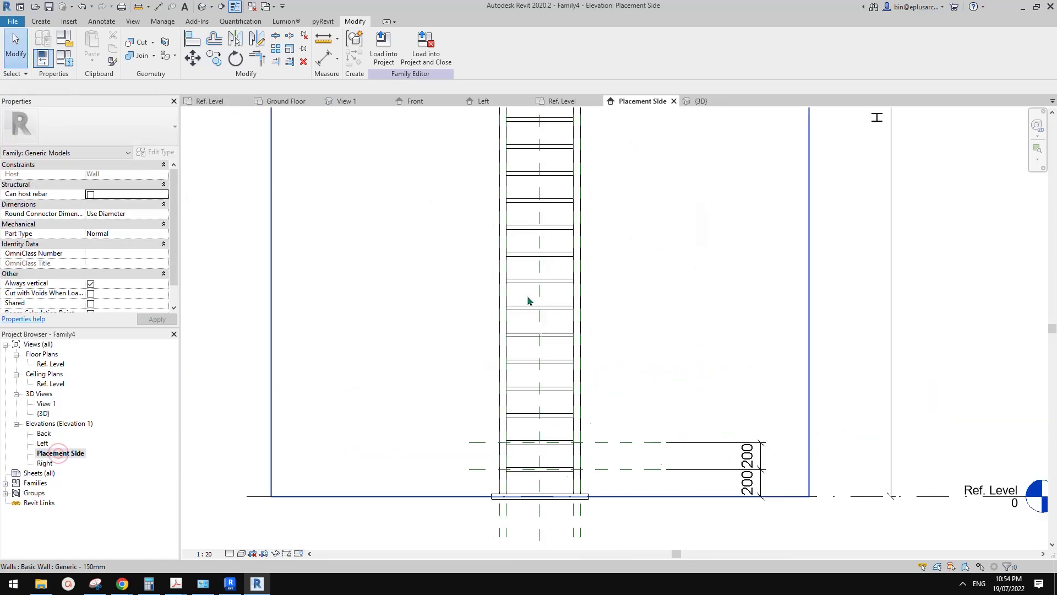
left_click(578, 432)
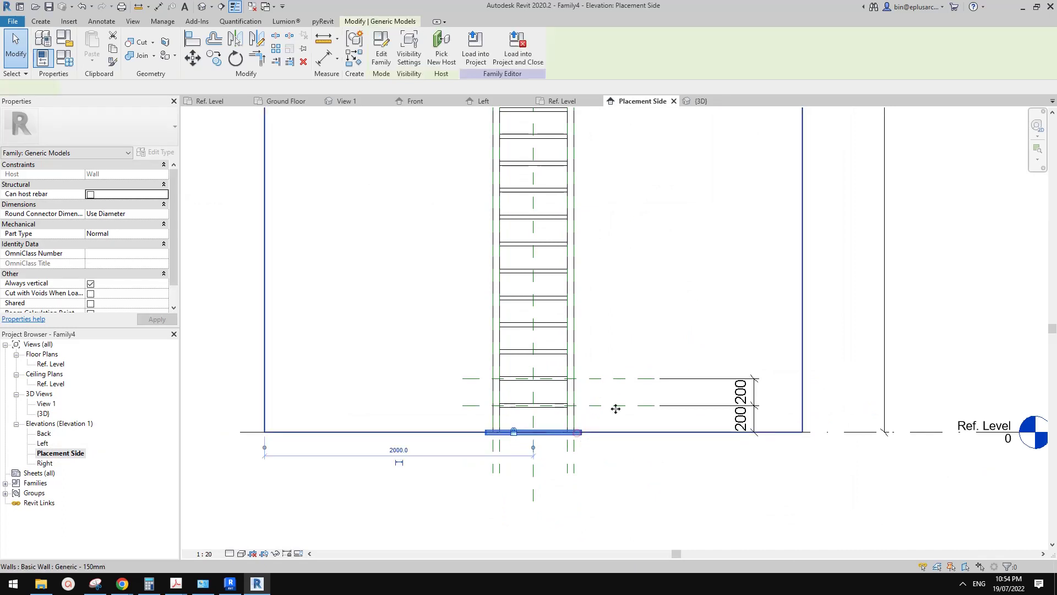
middle_click_drag(569, 432, 556, 435)
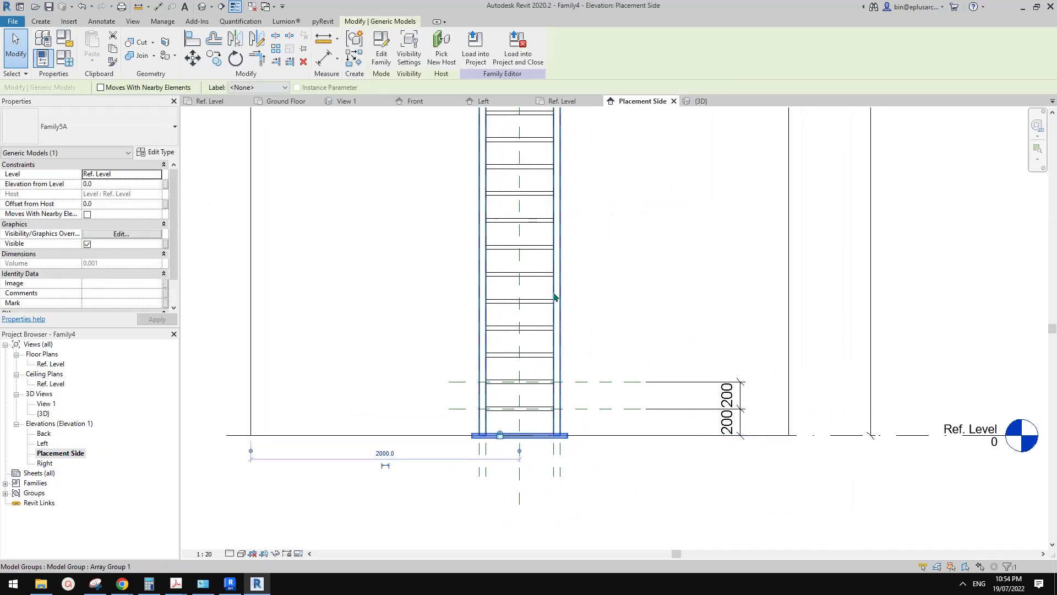
middle_click_drag(578, 249, 584, 277)
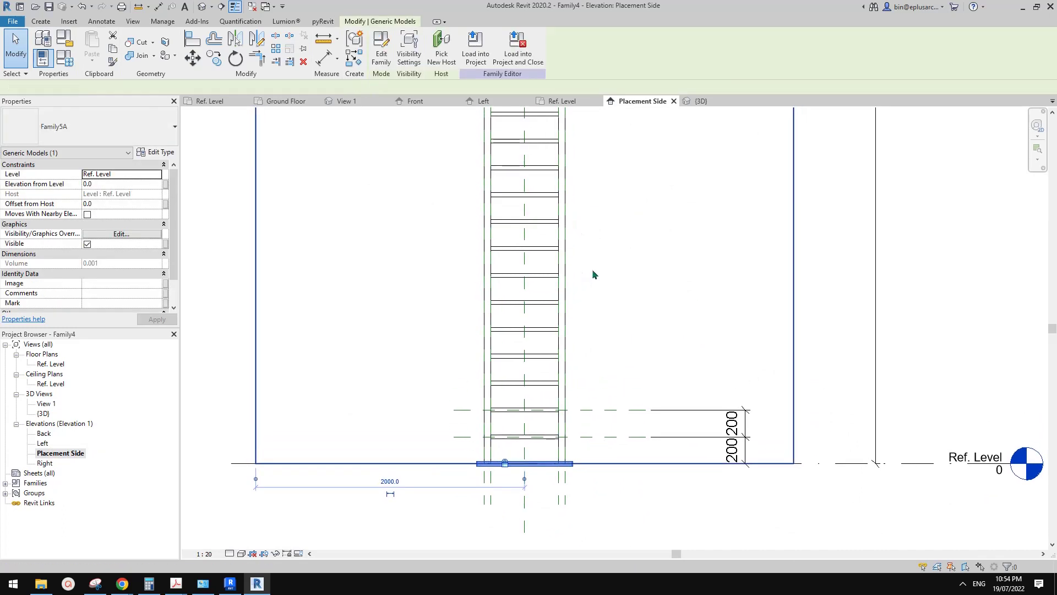
key("r")
key("p")
scroll(589, 270, "down", 2)
left_click(460, 233)
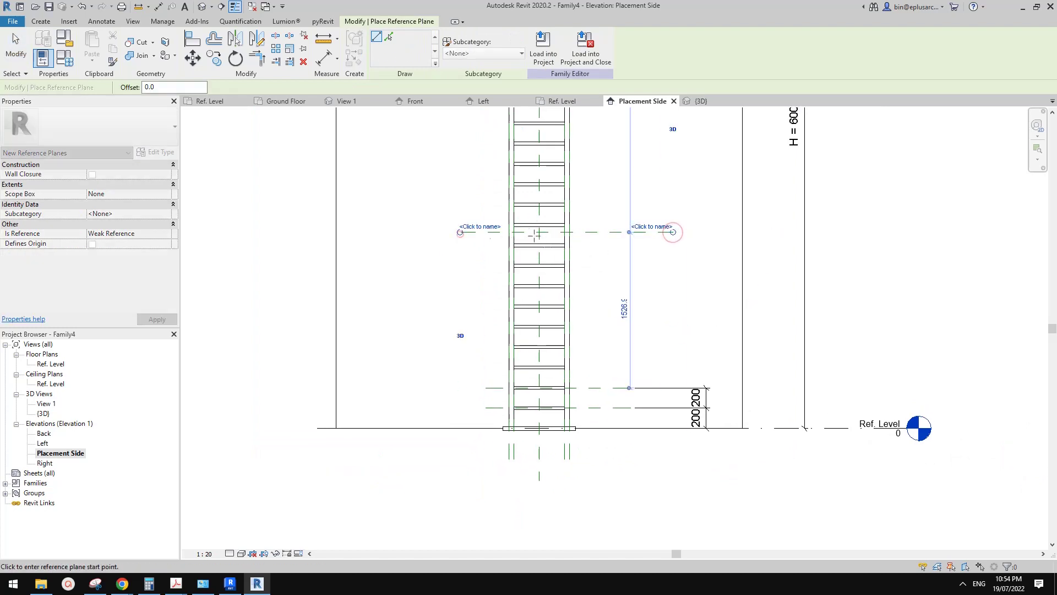
left_click(665, 232)
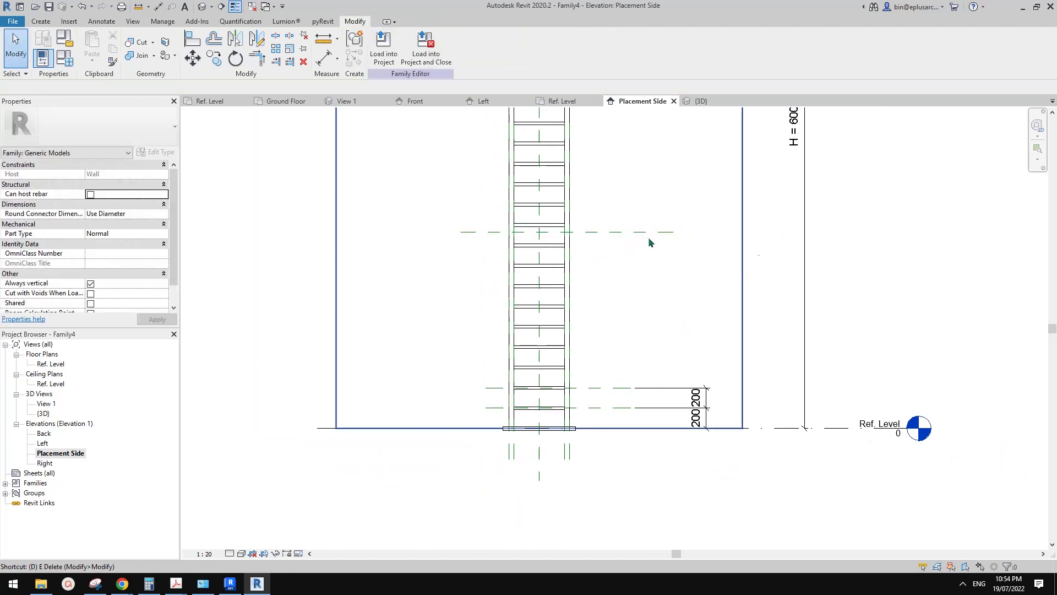
- Dimension the new horizontal reference plane's height above Ref. Level
key("d")
key("i")
left_click(655, 233)
left_click(770, 325)
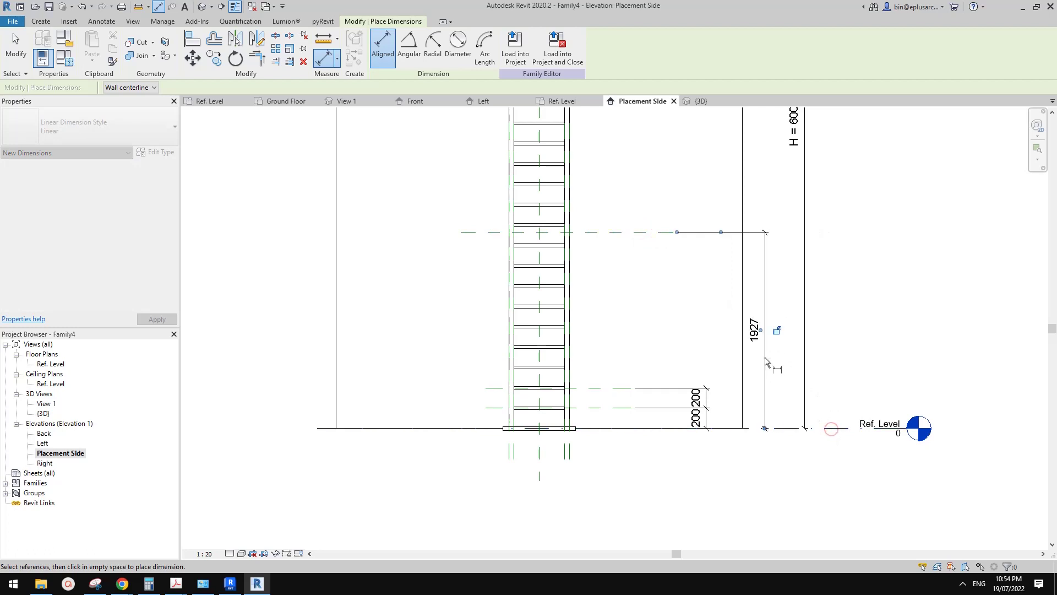
key("Escape")
key("Escape")
- Set the new reference plane's height above Ref. Level to 2000 mm
left_click(641, 237)
left_click(638, 232)
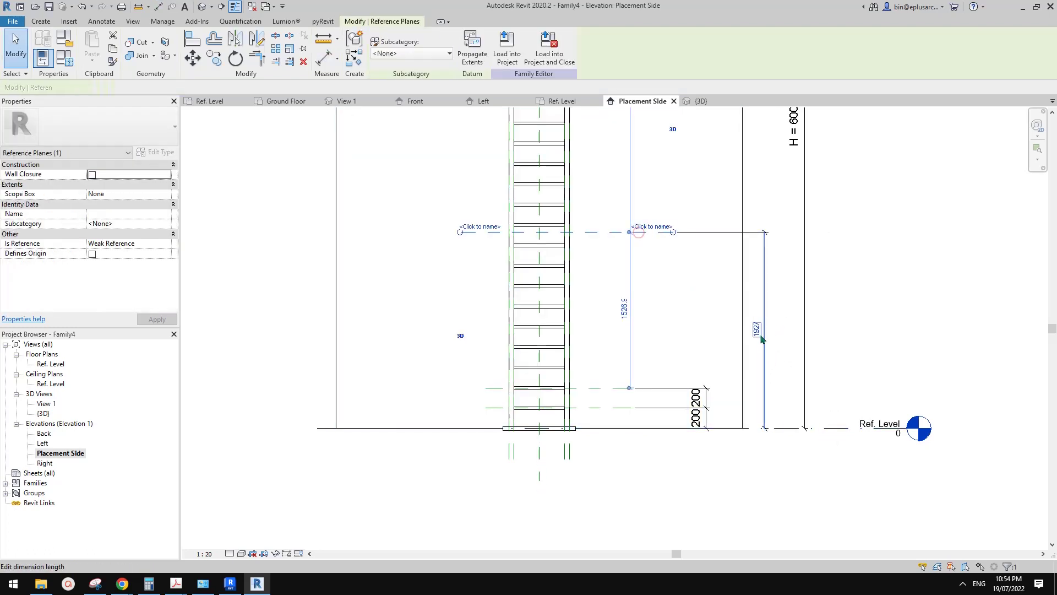
type("2000")
scroll(844, 331, "up", 1)
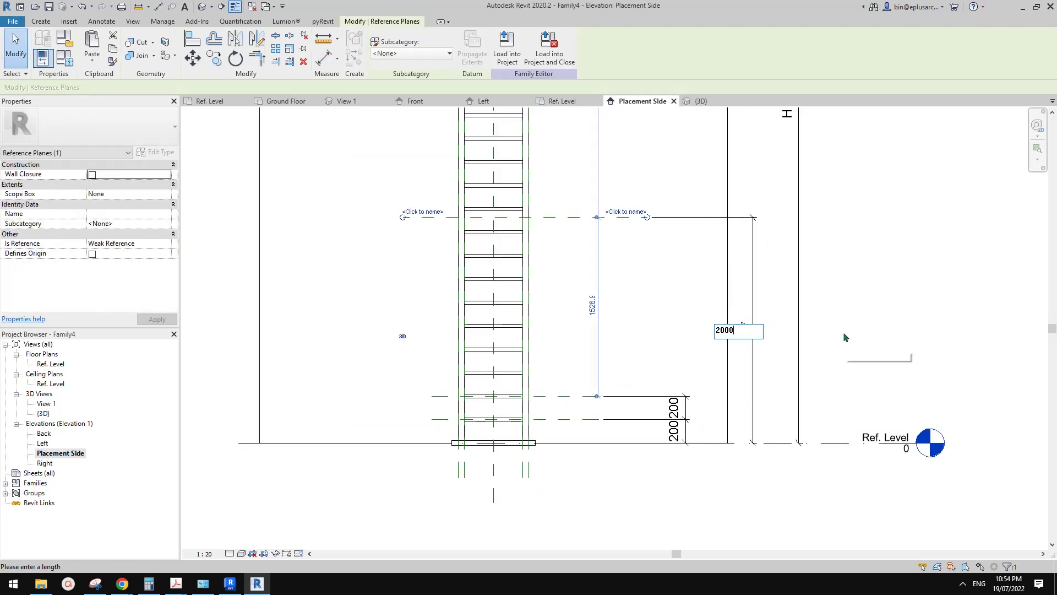
key("Return")
key("Escape")
- Align the hoop's mid-height with the reference plane 2000 mm above Ref. Level and lock the alignment
key("a")
key("l")
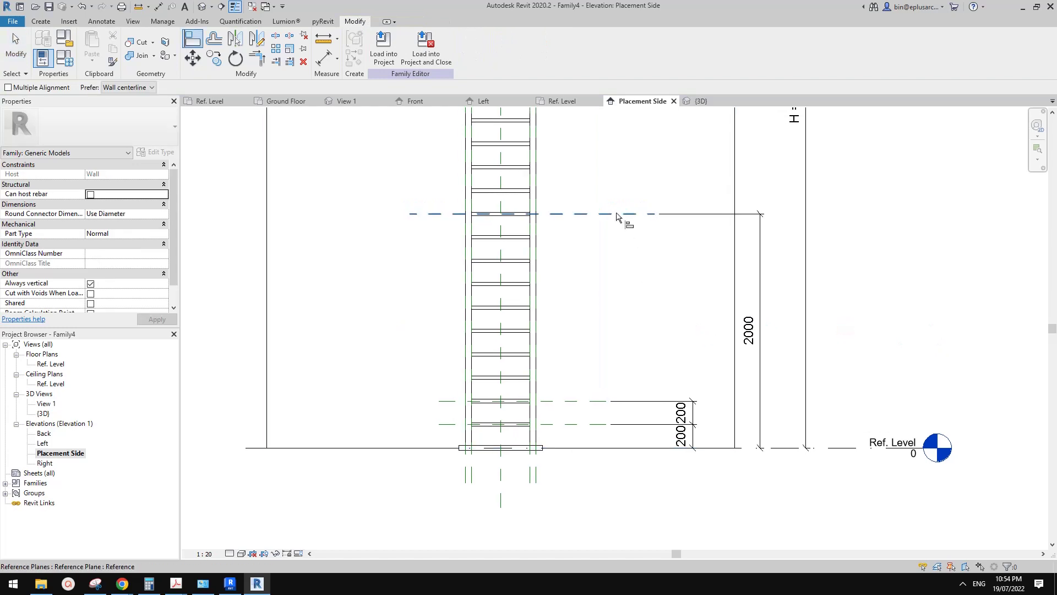
scroll(548, 440, "up", 4)
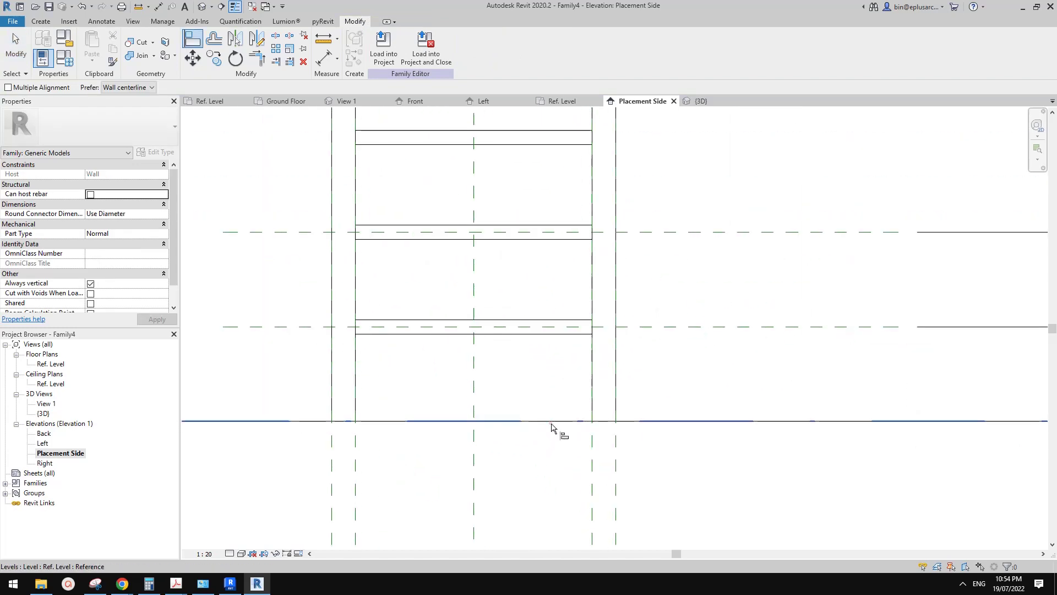
scroll(559, 427, "down", 2)
scroll(563, 426, "down", 3)
scroll(577, 295, "up", 2)
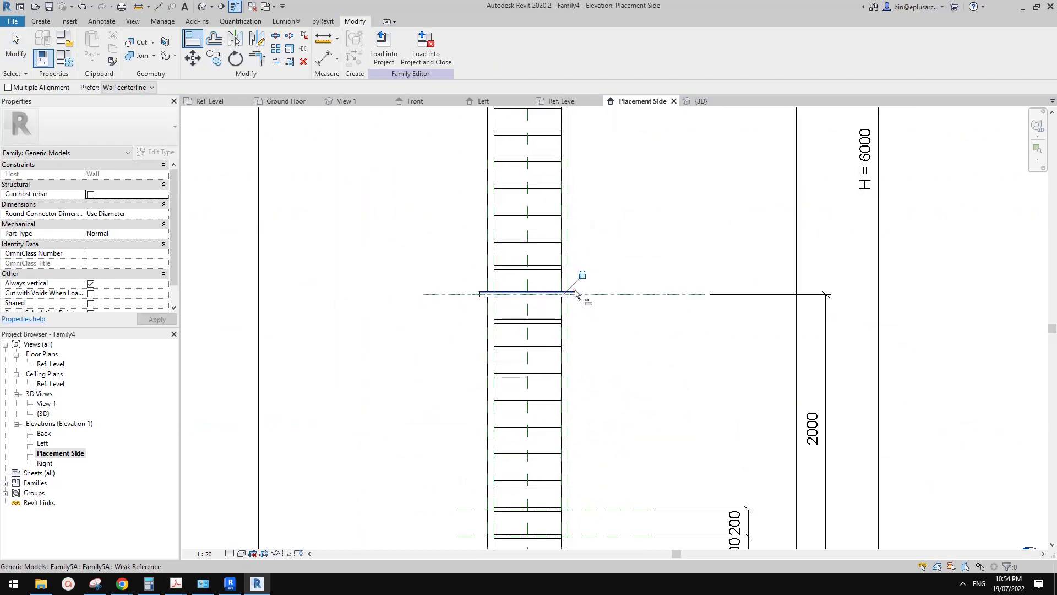
key("Escape")
key("Escape")
- Switch to Chrome to examine how the cage hoops are arranged up the ladder in the reference photo, then return to Revit
scroll(656, 294, "down", 2)
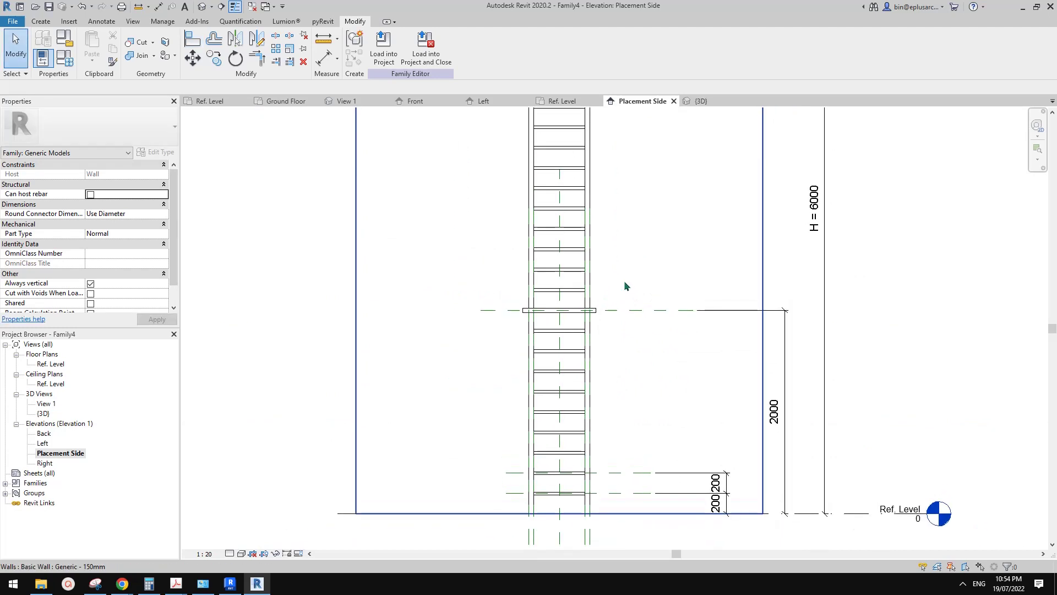
middle_click_drag(625, 285, 630, 347)
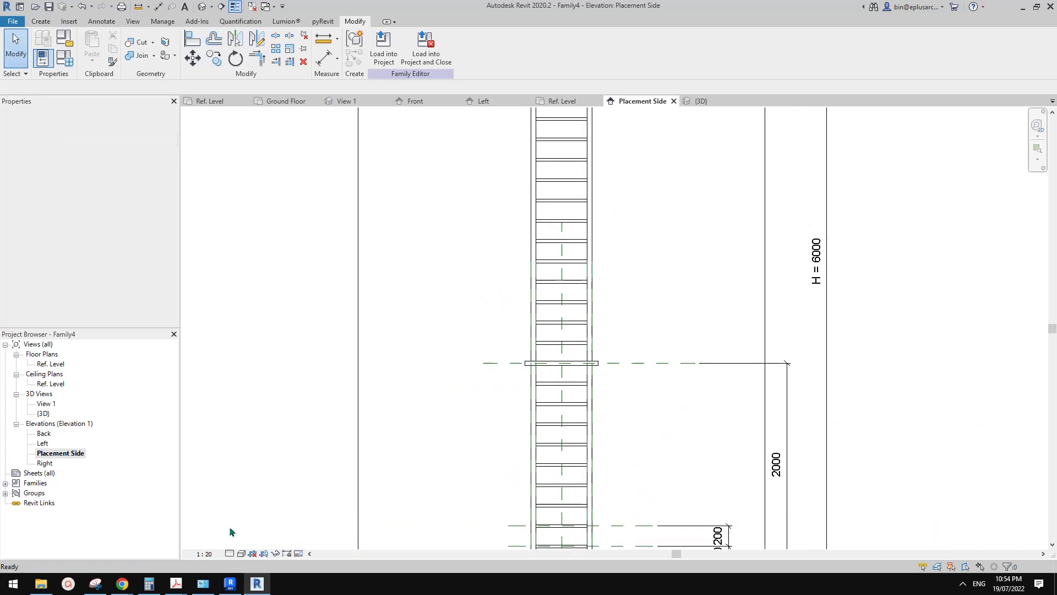
mouse_move(122, 583)
left_click(296, 537)
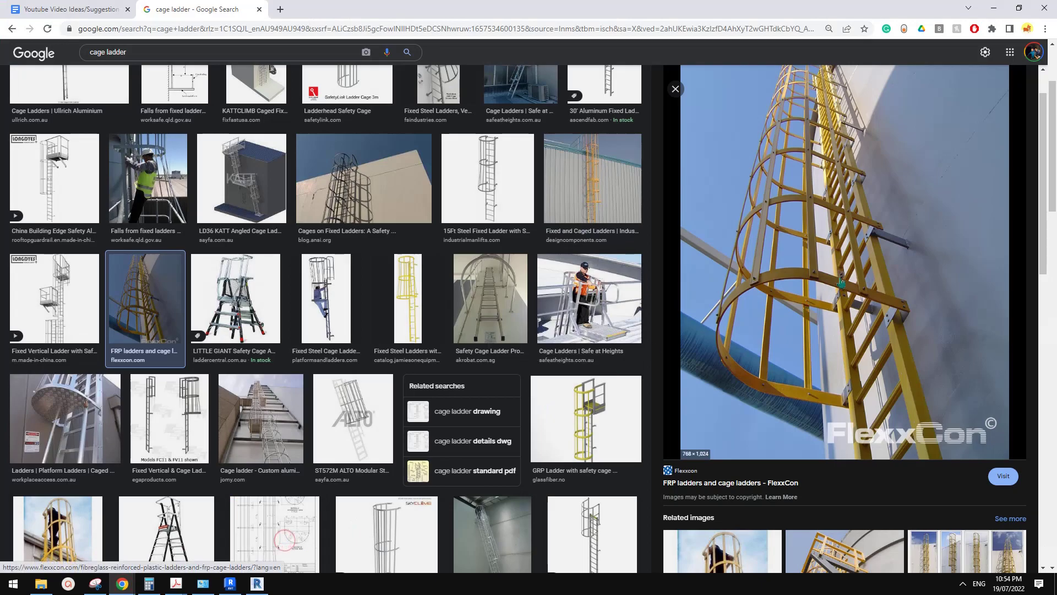
left_click(256, 583)
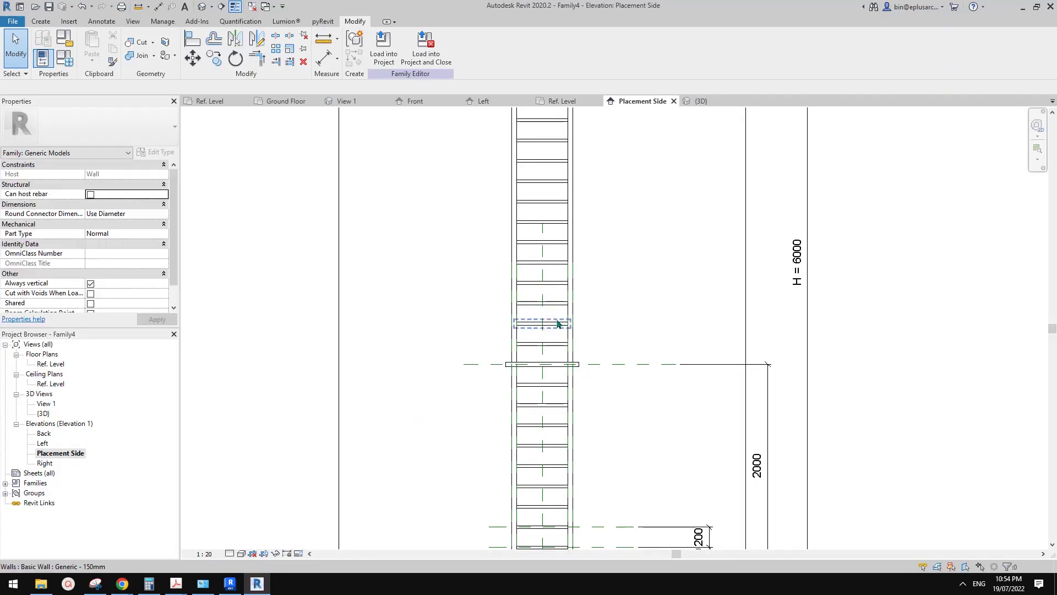
scroll(531, 370, "up", 1)
left_click(533, 364)
scroll(534, 362, "down", 1)
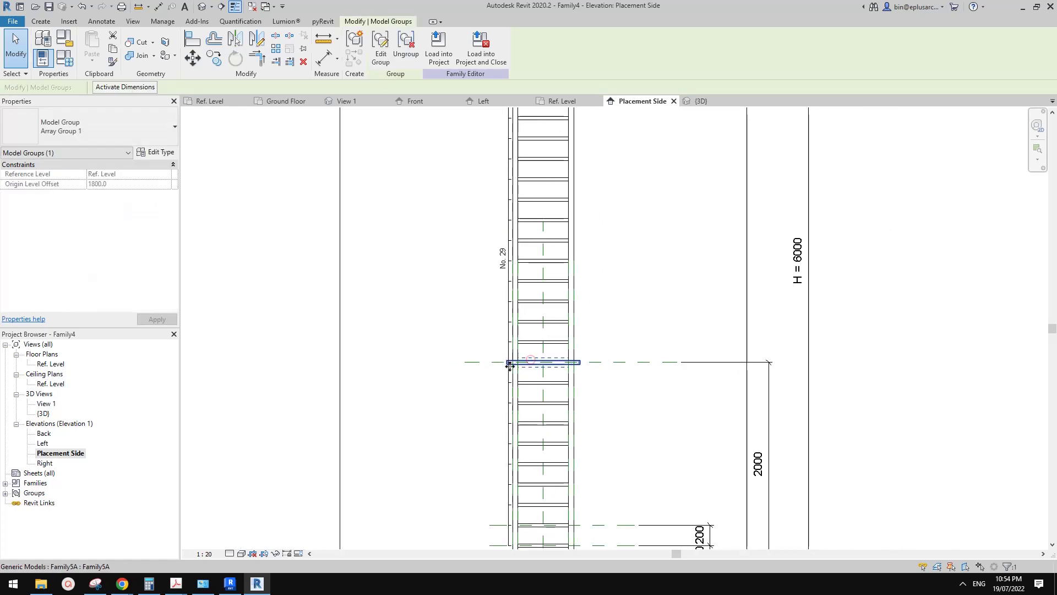
left_click(266, 533)
mouse_move(176, 583)
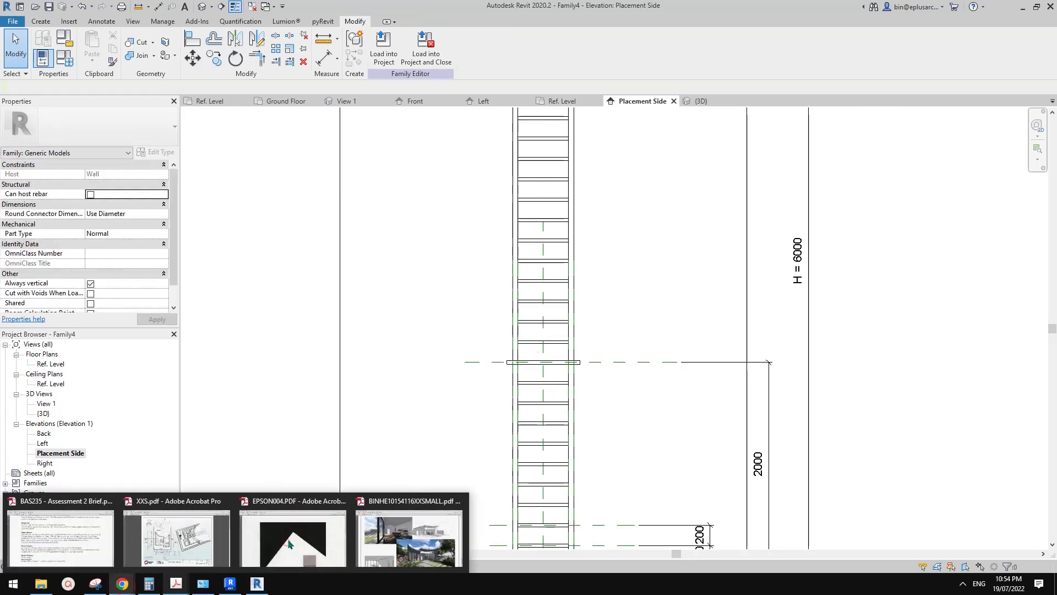
left_click(402, 533)
left_click(1034, 7)
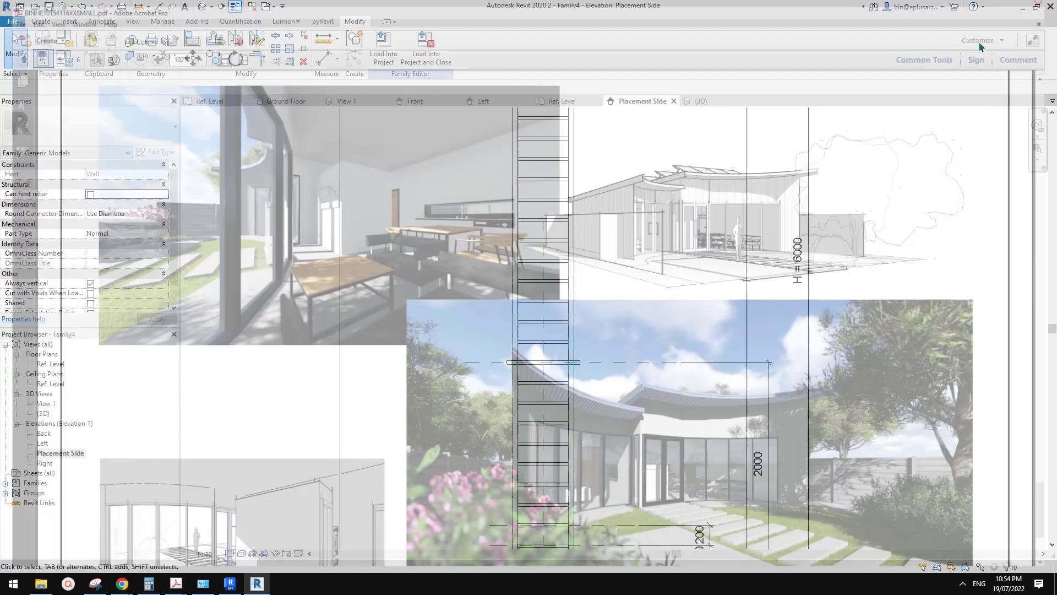
scroll(478, 349, "down", 1)
middle_click_drag(481, 348, 451, 372)
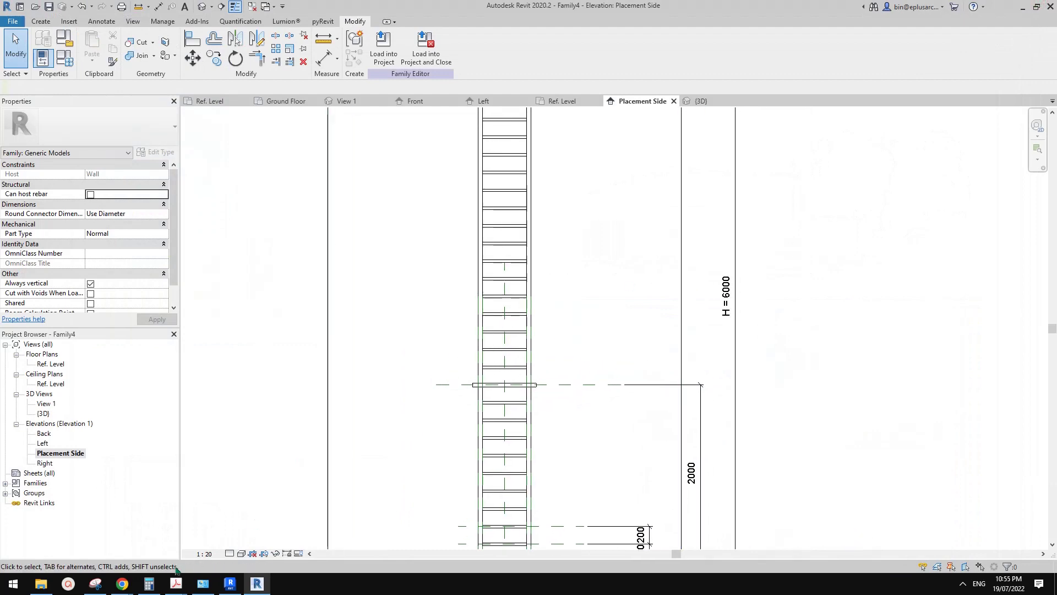
mouse_move(123, 583)
left_click(265, 552)
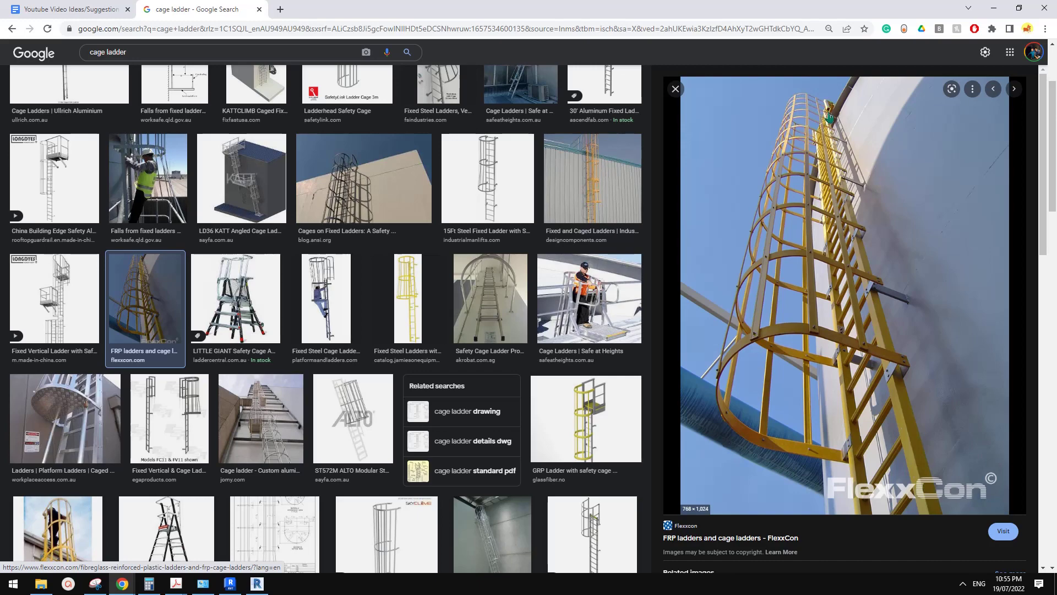
left_click(257, 584)
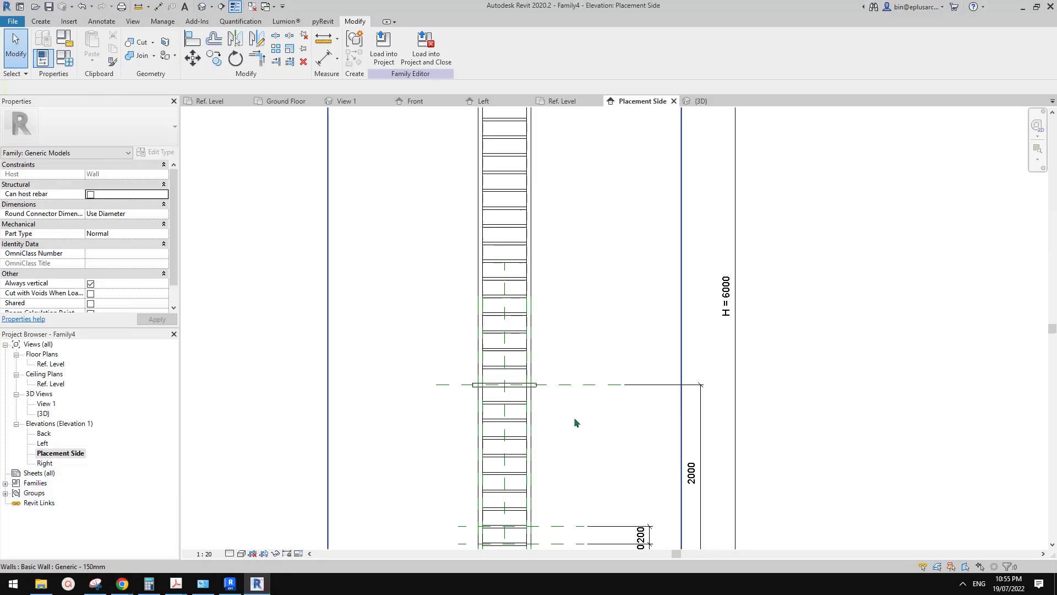
- Array the hoop upward as a grouped array of 2 using the Last option, placing the end member just below the ladder's top
scroll(577, 357, "down", 2)
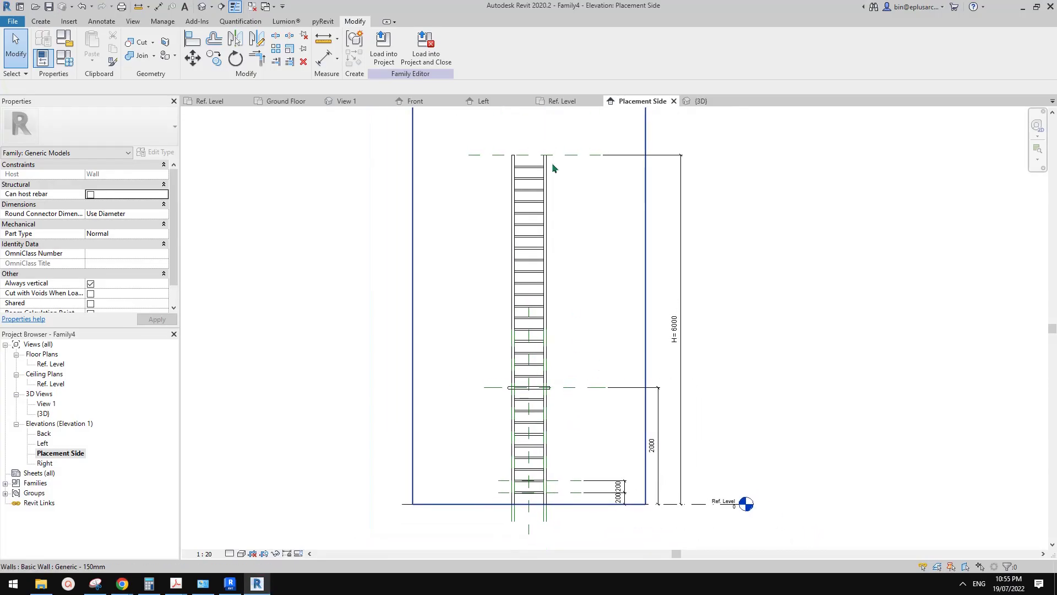
scroll(518, 380, "up", 1)
left_click(536, 389)
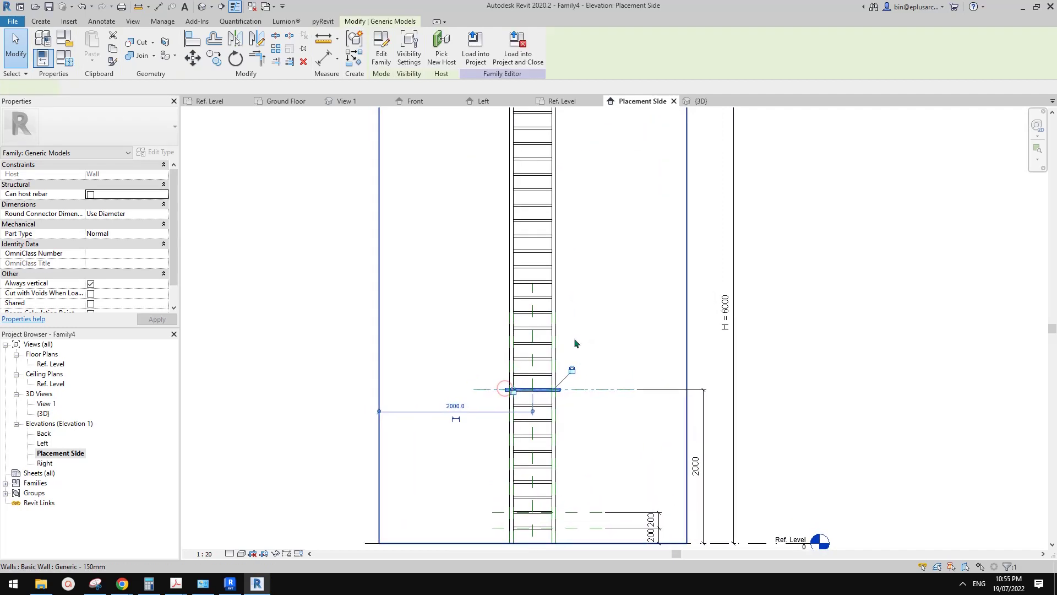
key("a")
key("r")
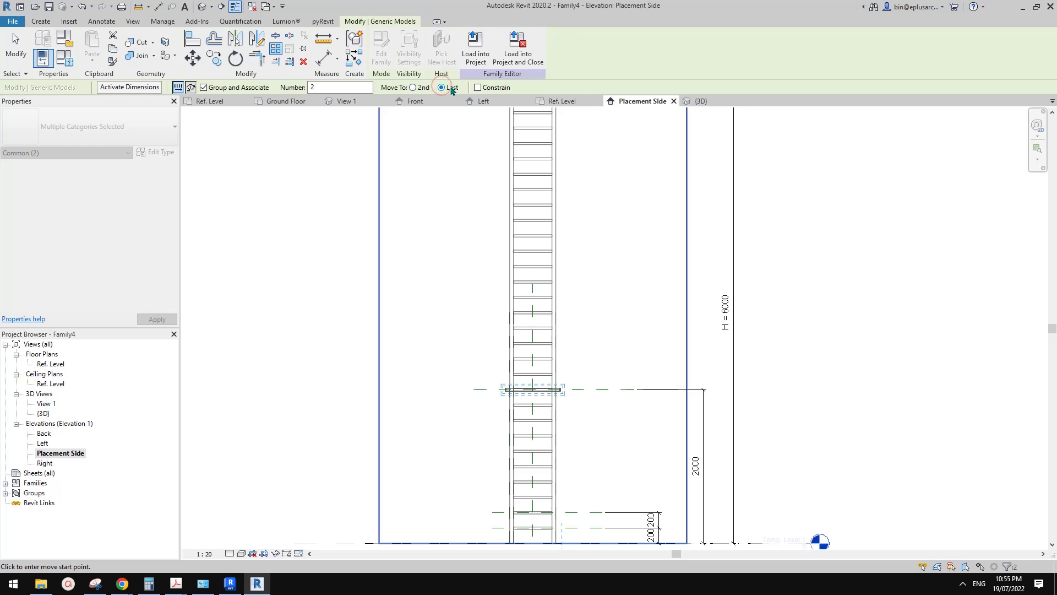
middle_click_drag(535, 405, 569, 471)
left_click(537, 456)
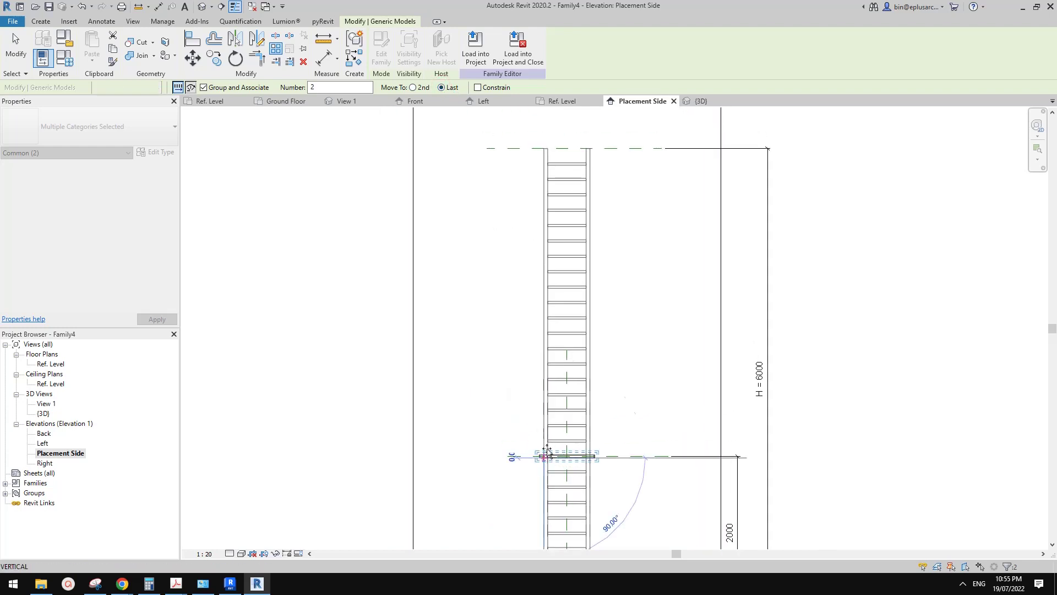
scroll(572, 181, "up", 1)
scroll(480, 172, "up", 2)
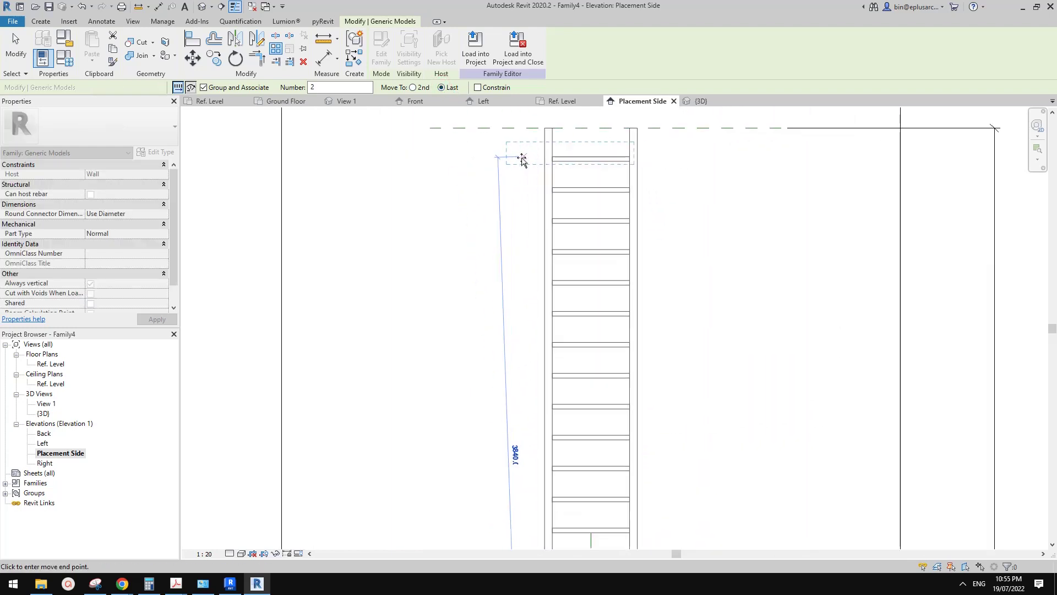
left_click(524, 158)
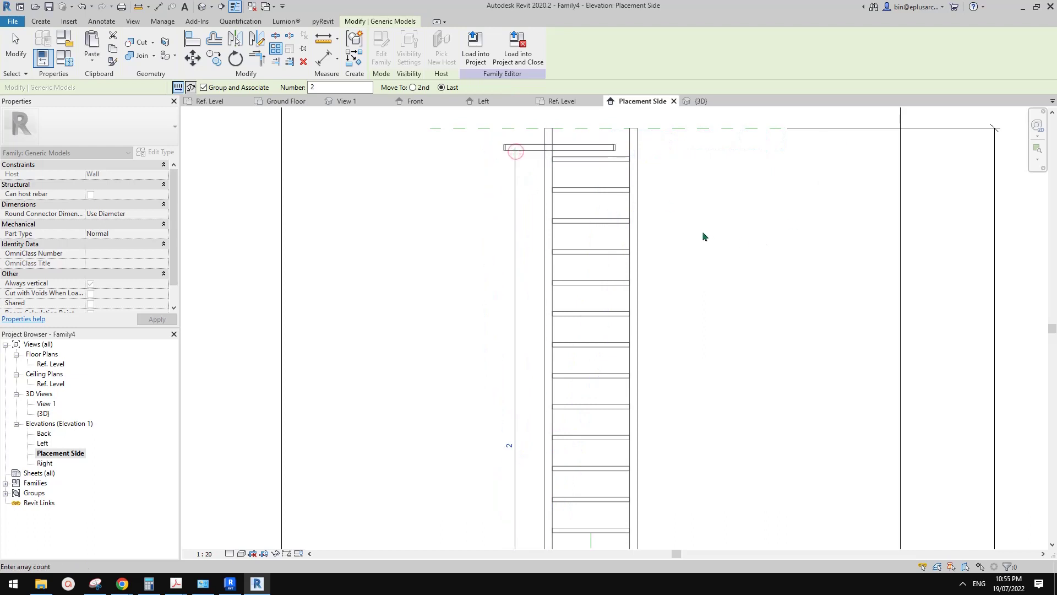
key("Return")
middle_click_drag(705, 198, 718, 257)
scroll(545, 310, "down", 1)
key("Escape")
- Align the upper edge of the array's top hoop with the reference plane at the ladder's top and lock it
key("a")
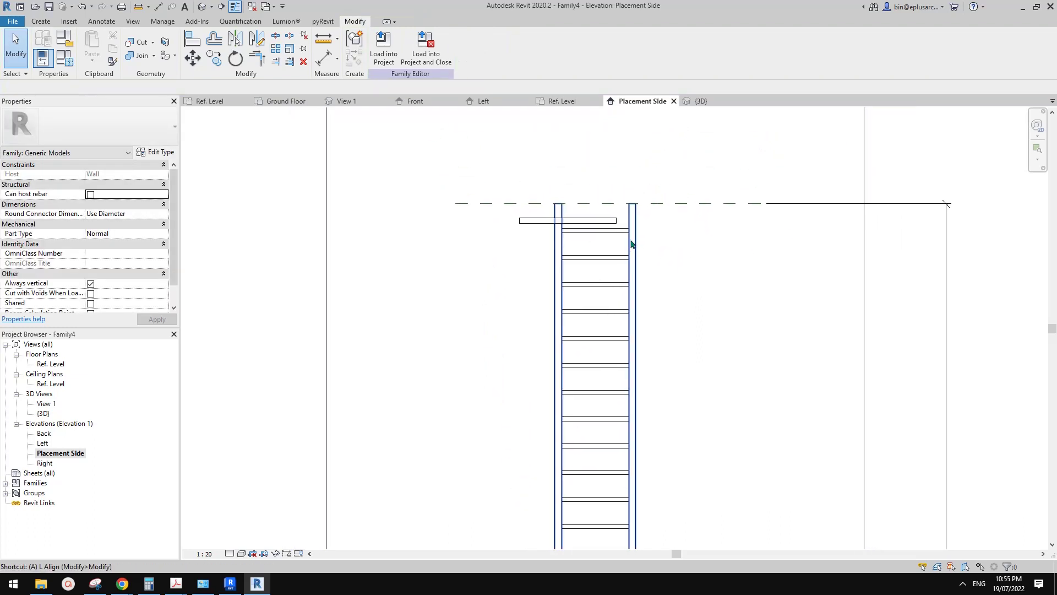
key("a")
key("l")
scroll(605, 220, "up", 1)
left_click(471, 199)
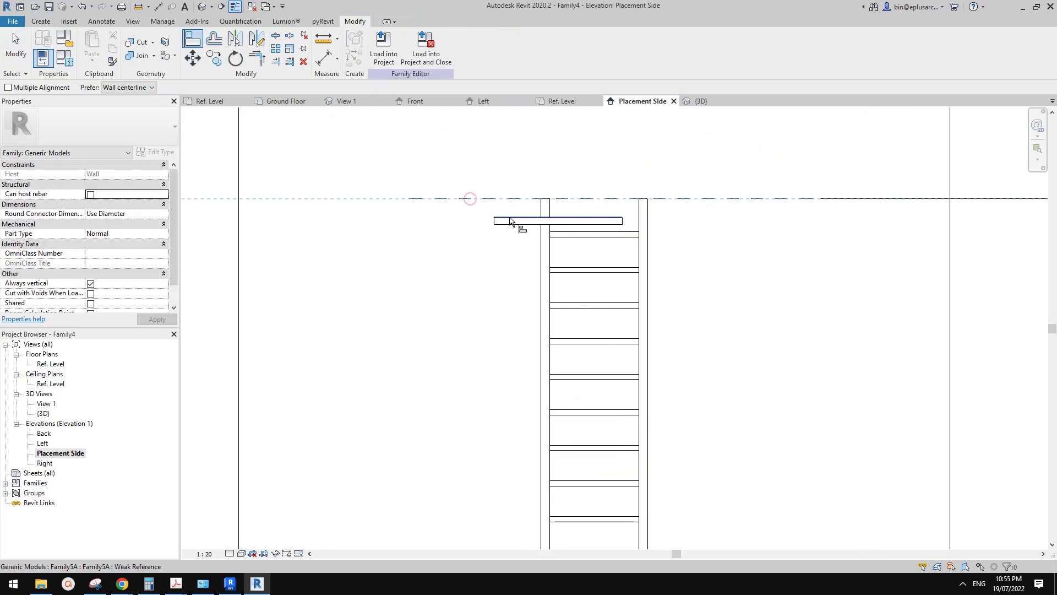
scroll(512, 219, "up", 1)
left_click(504, 220)
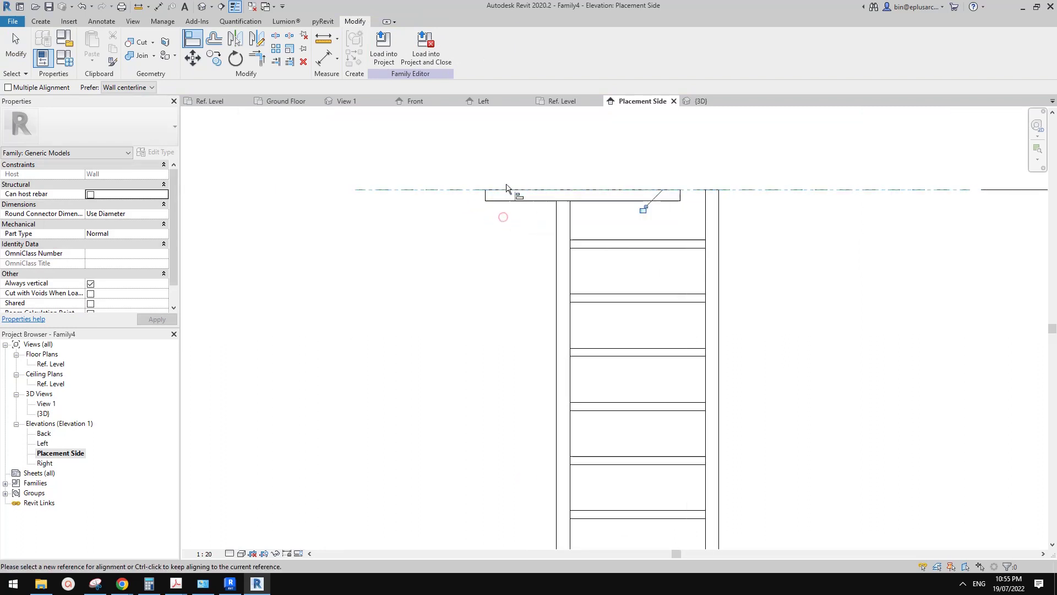
scroll(672, 242, "down", 1)
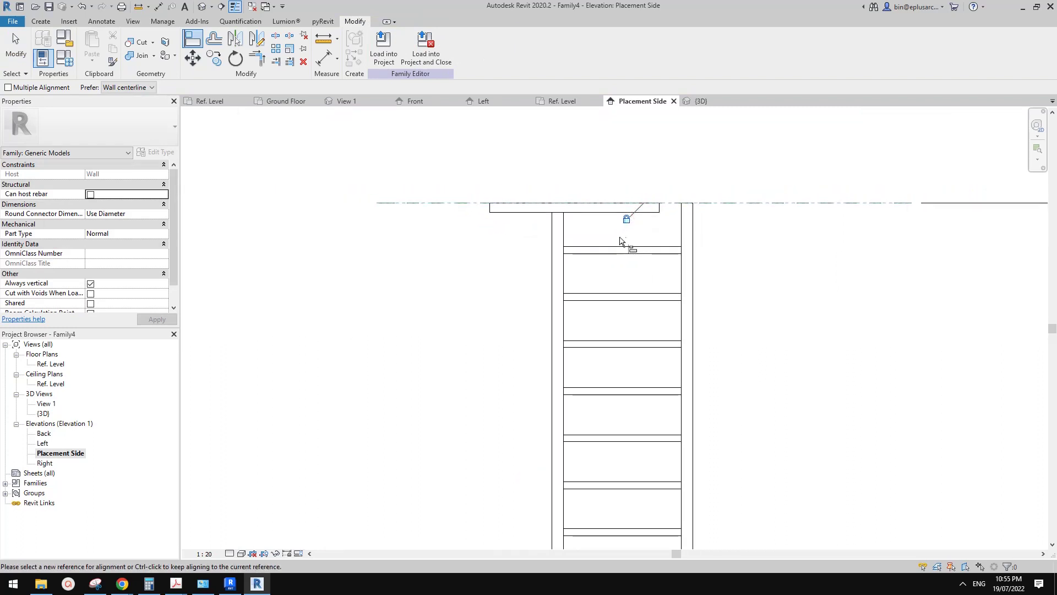
scroll(624, 251, "down", 3)
middle_click_drag(638, 302, 633, 225)
middle_click_drag(643, 388, 635, 303)
scroll(628, 325, "up", 1)
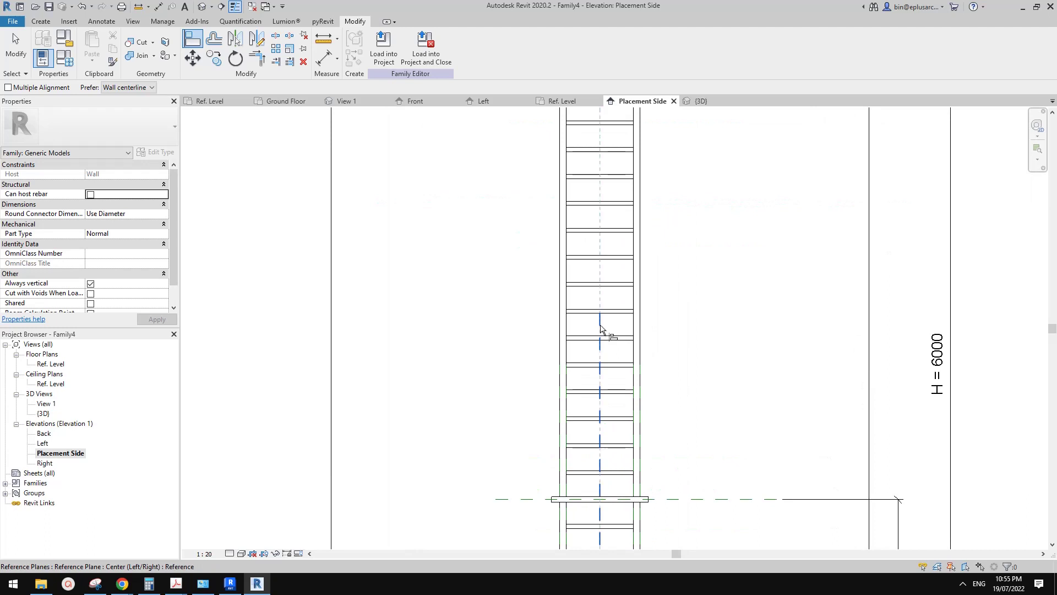
scroll(632, 188, "down", 1)
middle_click_drag(633, 188, 666, 393)
scroll(610, 225, "up", 2)
scroll(625, 225, "up", 2)
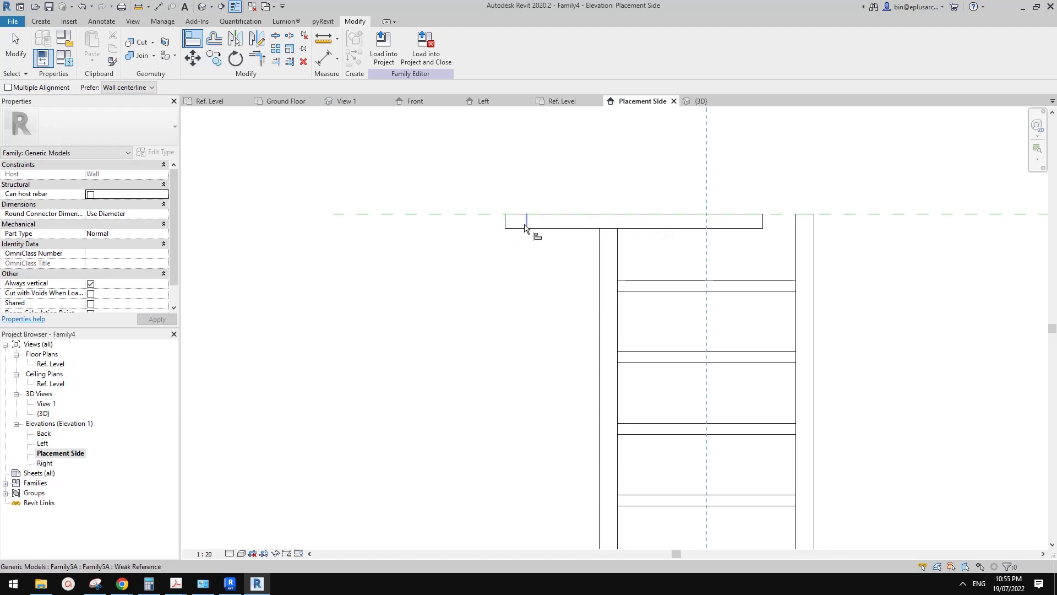
scroll(637, 220, "down", 1)
key("Escape")
key("Escape")
- Select the array's top hoop and examine how it sits relative to the ladder and the lower hoop
left_click(651, 225)
middle_click_drag(651, 228, 617, 224)
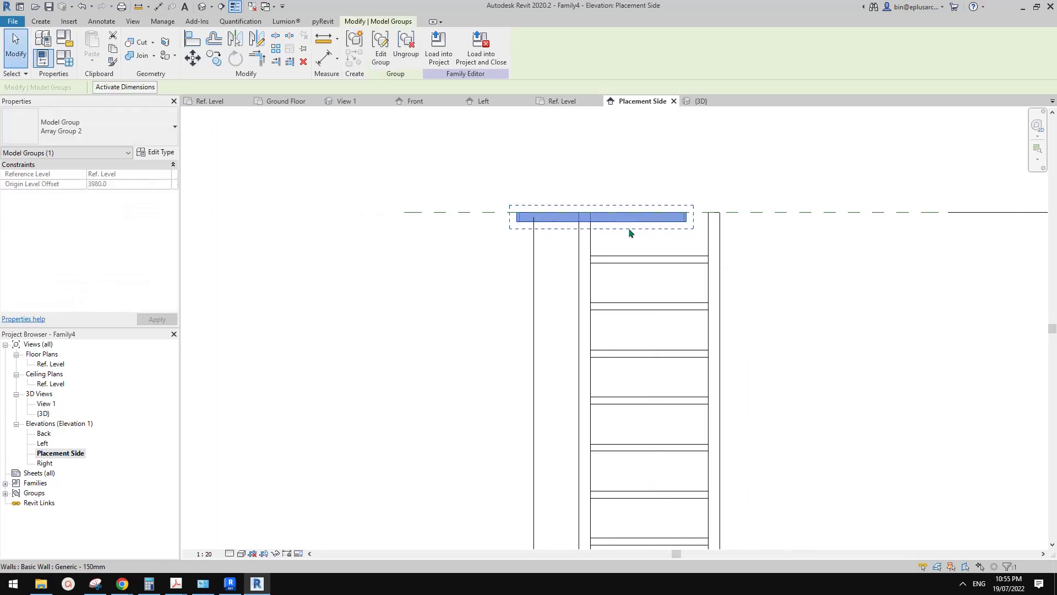
scroll(631, 232, "down", 5)
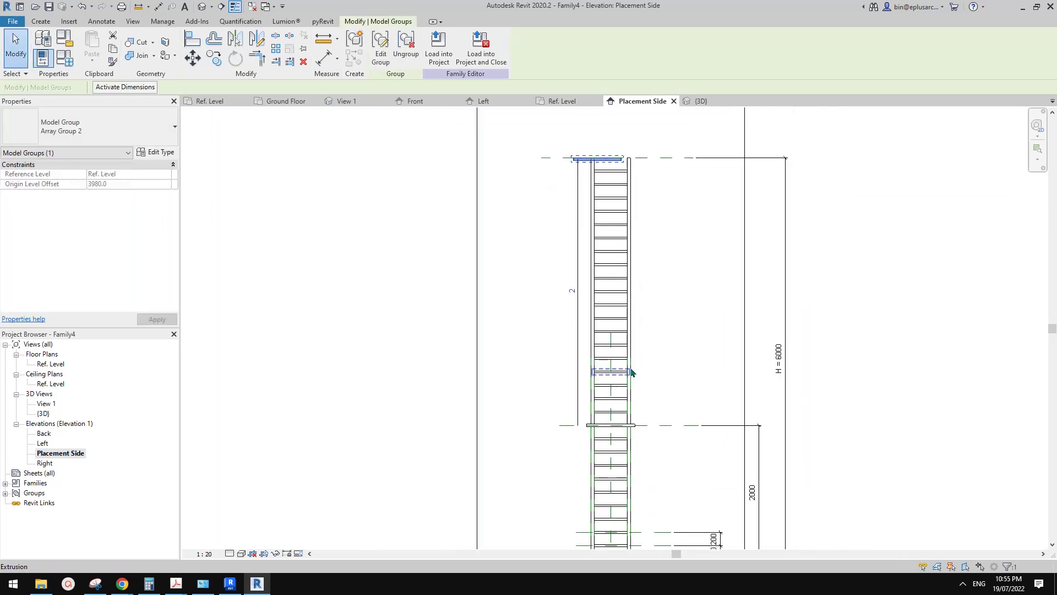
scroll(603, 179, "up", 3)
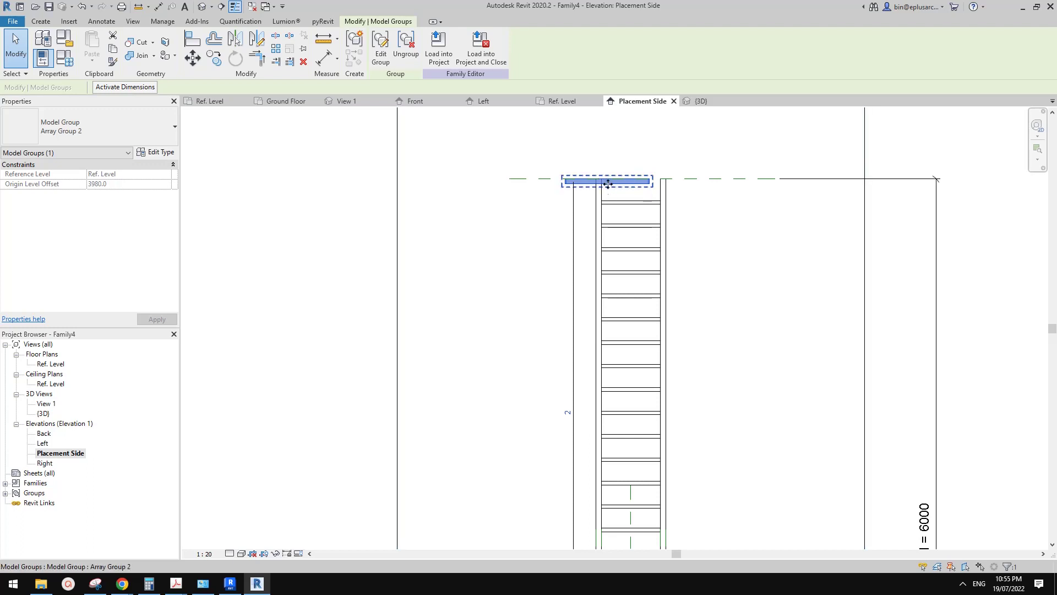
middle_click_drag(607, 183, 619, 191)
key("a")
key("l")
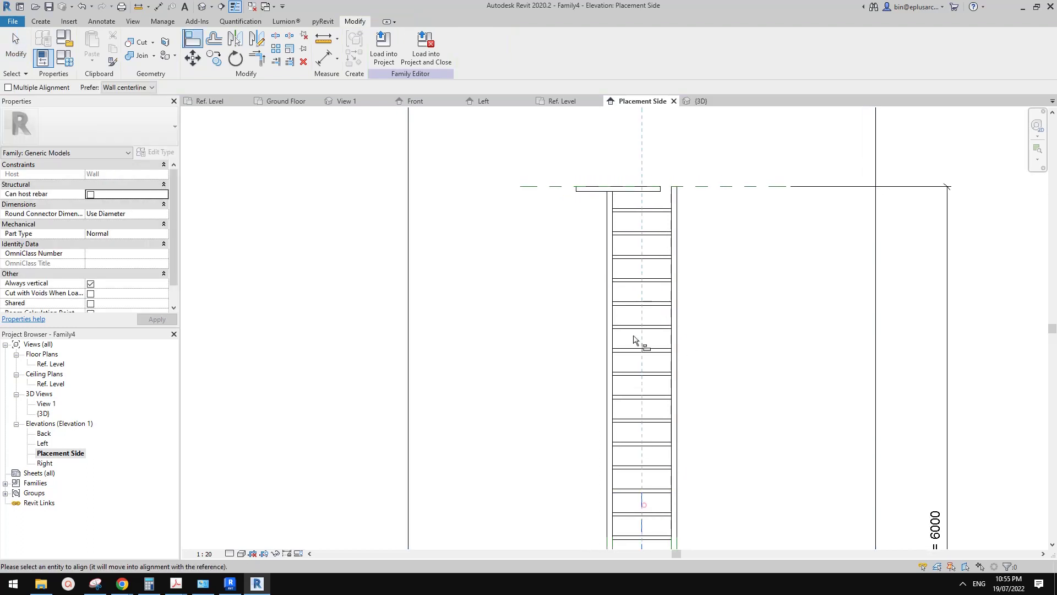
scroll(634, 266, "up", 2)
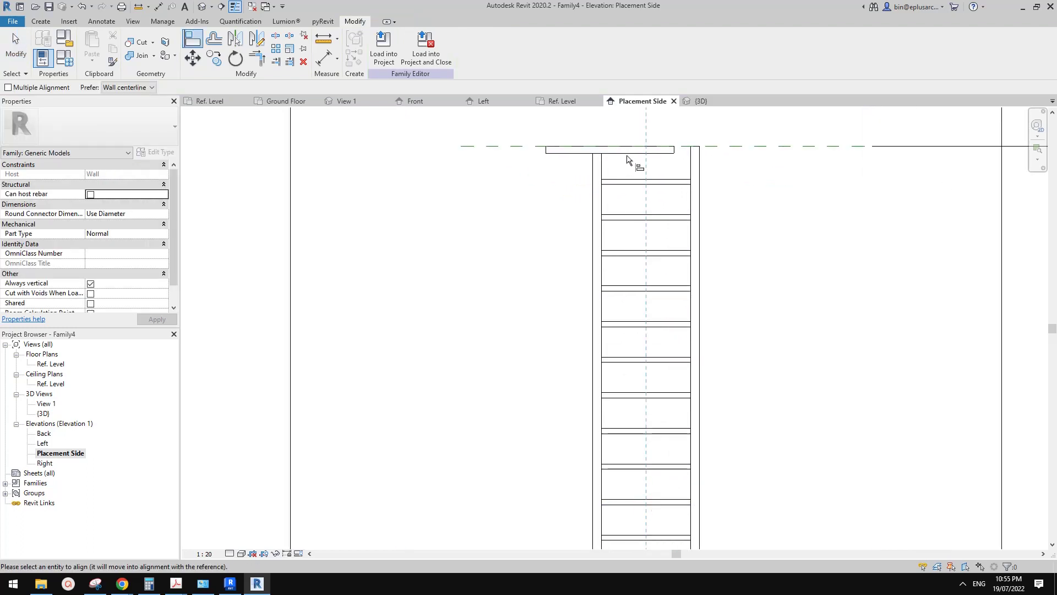
key("Escape")
key("Escape")
scroll(628, 160, "down", 2)
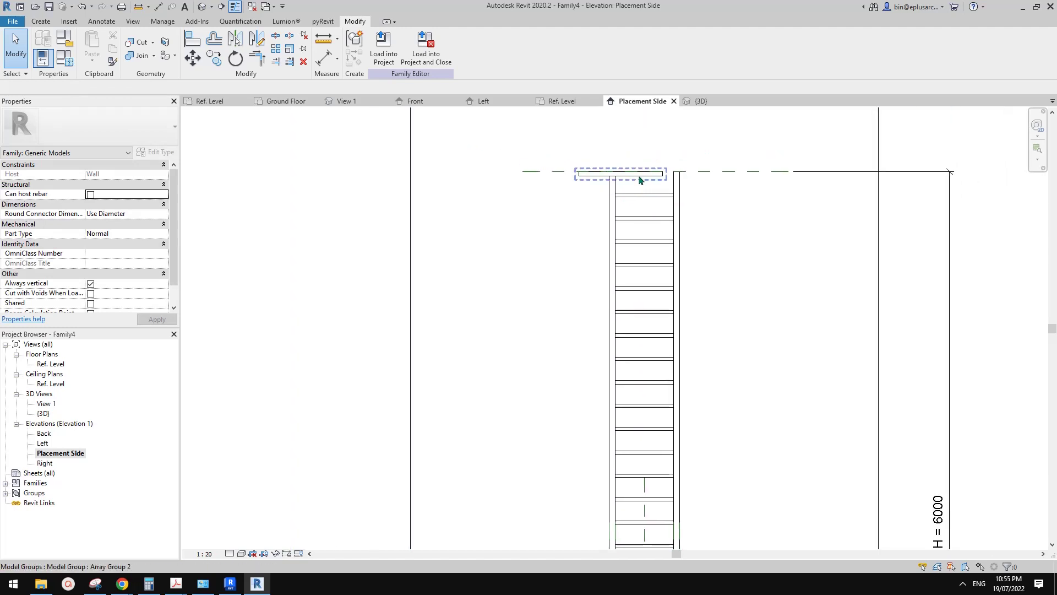
- Select the top hoop group again and check the array's extent down to the hoop at 2000 mm
left_click(639, 175)
scroll(687, 325, "down", 2)
middle_click_drag(687, 325, 657, 206)
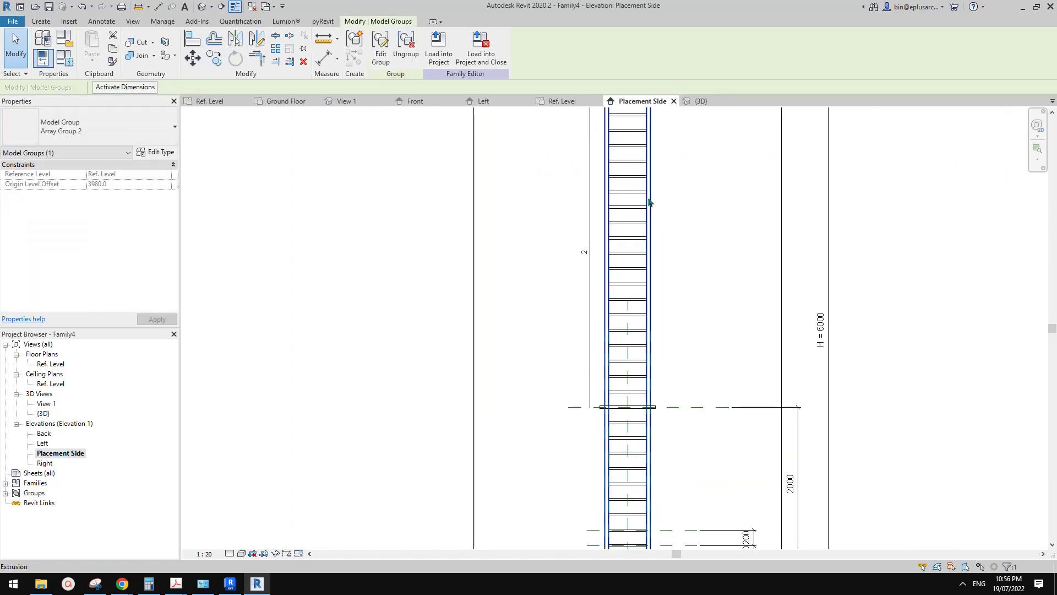
left_click(427, 312)
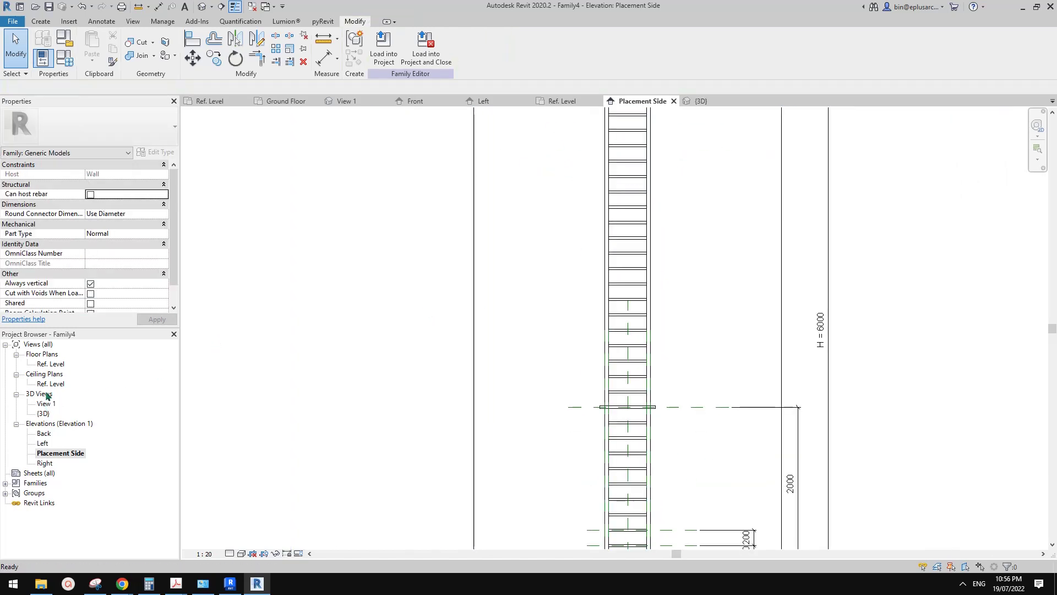
- Open the Ref. Level floor plan and examine the cage hoop in plan
double_click(47, 365)
scroll(452, 275, "down", 2)
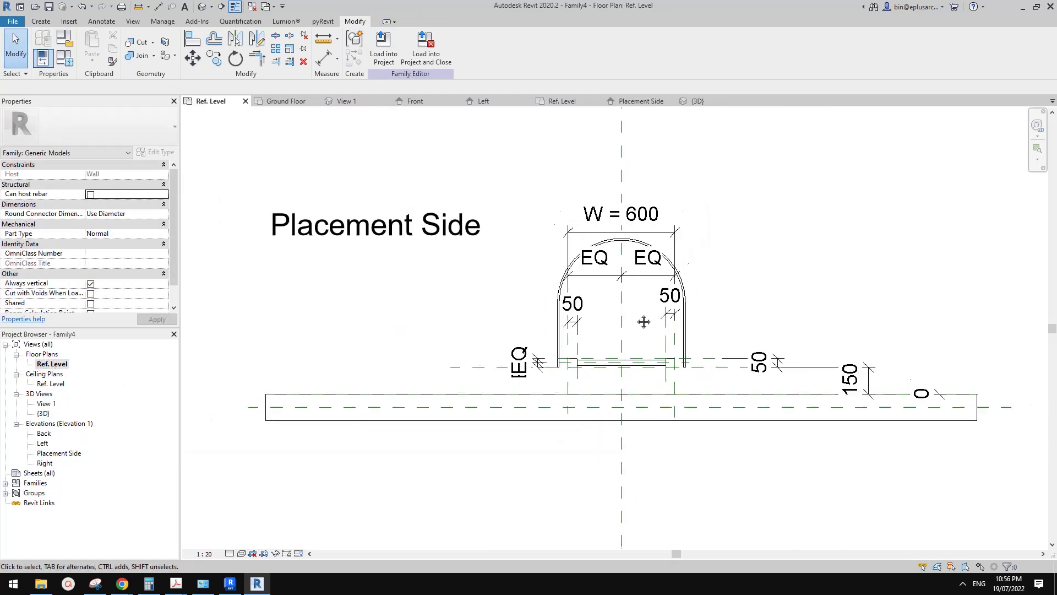
scroll(454, 275, "up", 1)
middle_click_drag(577, 339, 567, 341)
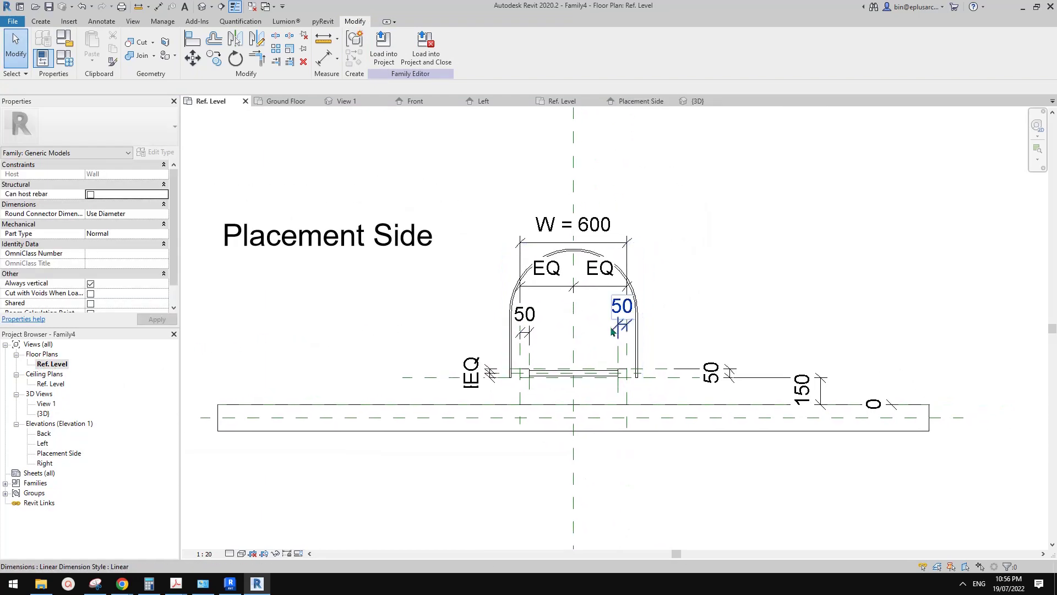
- Set the Top offset in the Ref. Level floor plan's view range to 99999999
left_click(61, 374)
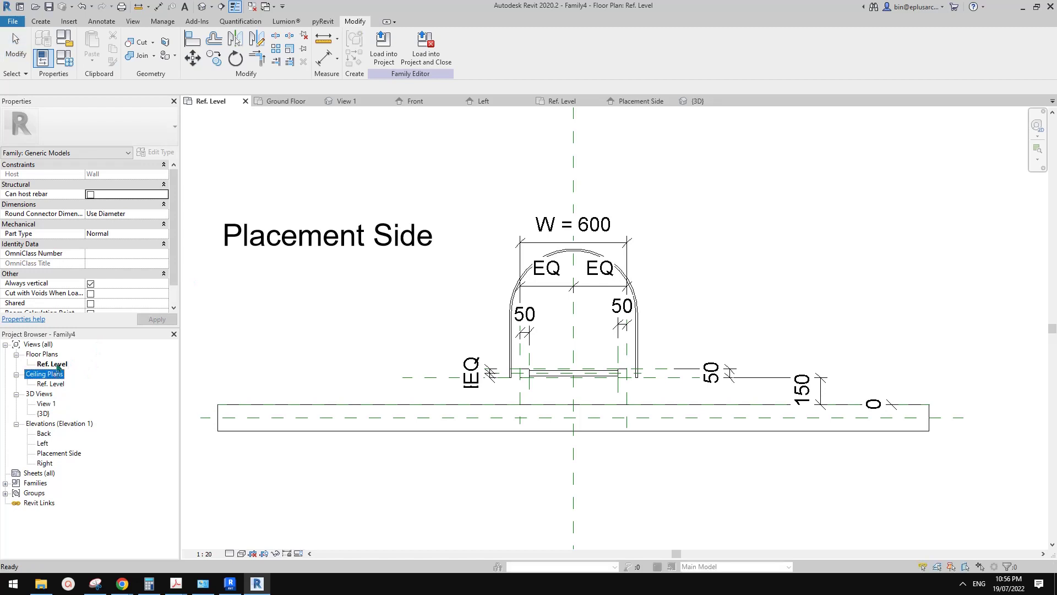
left_click(56, 384)
left_click(57, 364)
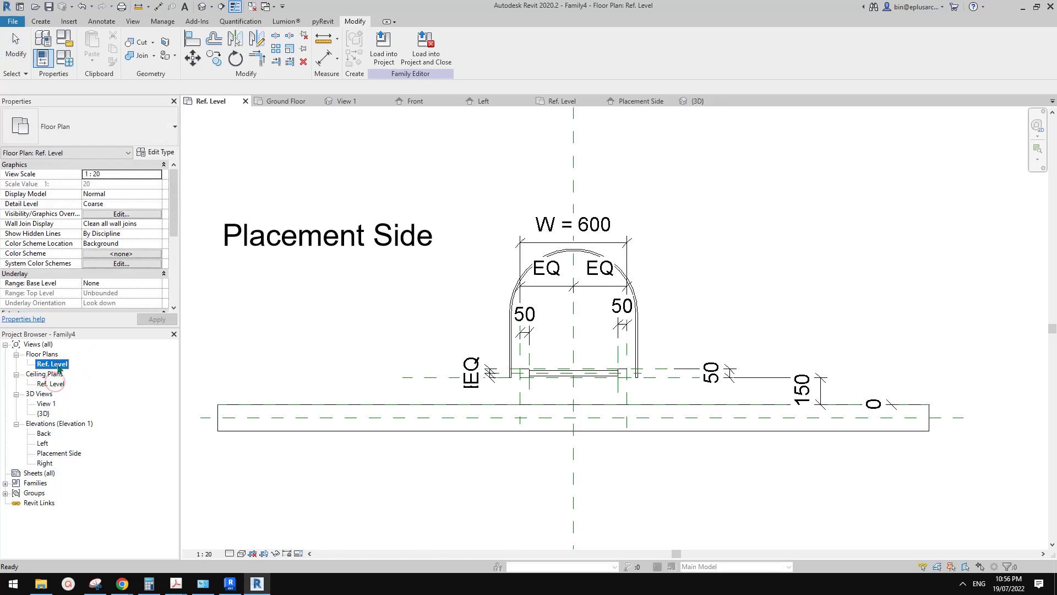
left_click(175, 261)
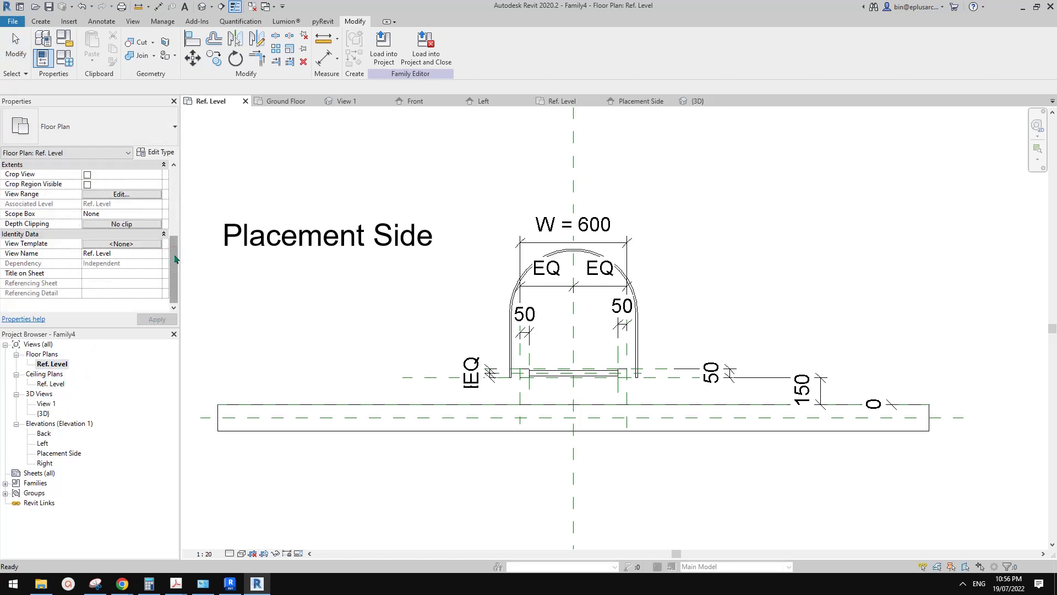
left_click(53, 364)
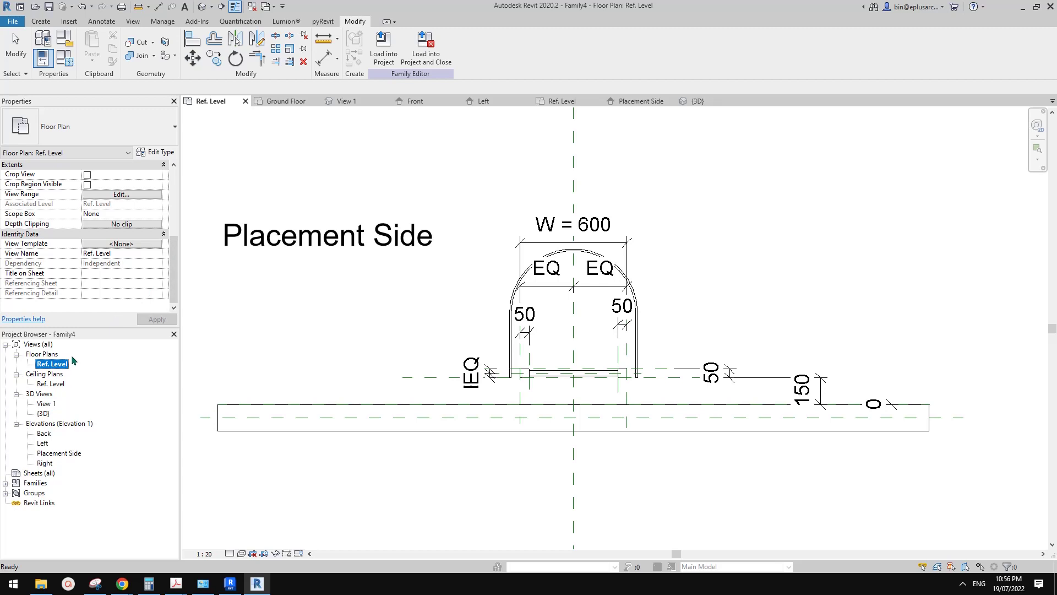
left_click(57, 383)
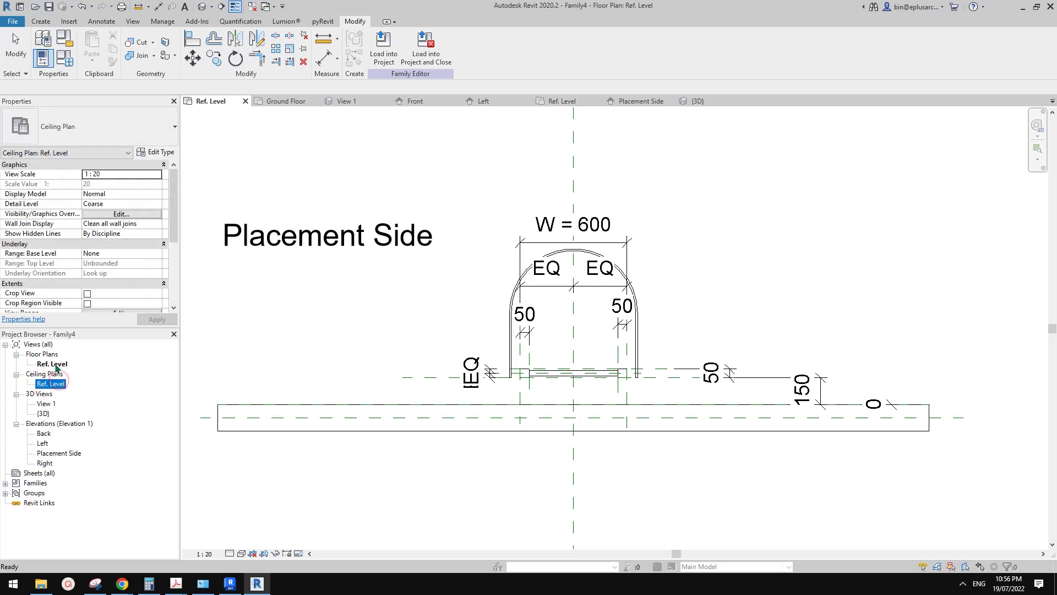
left_click(57, 364)
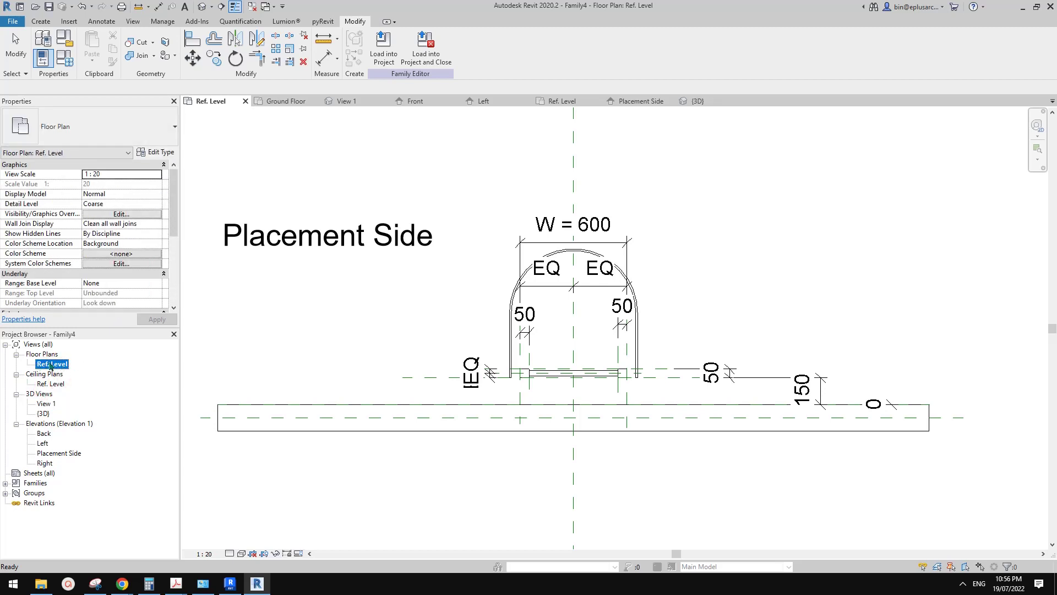
scroll(176, 240, "down", 3)
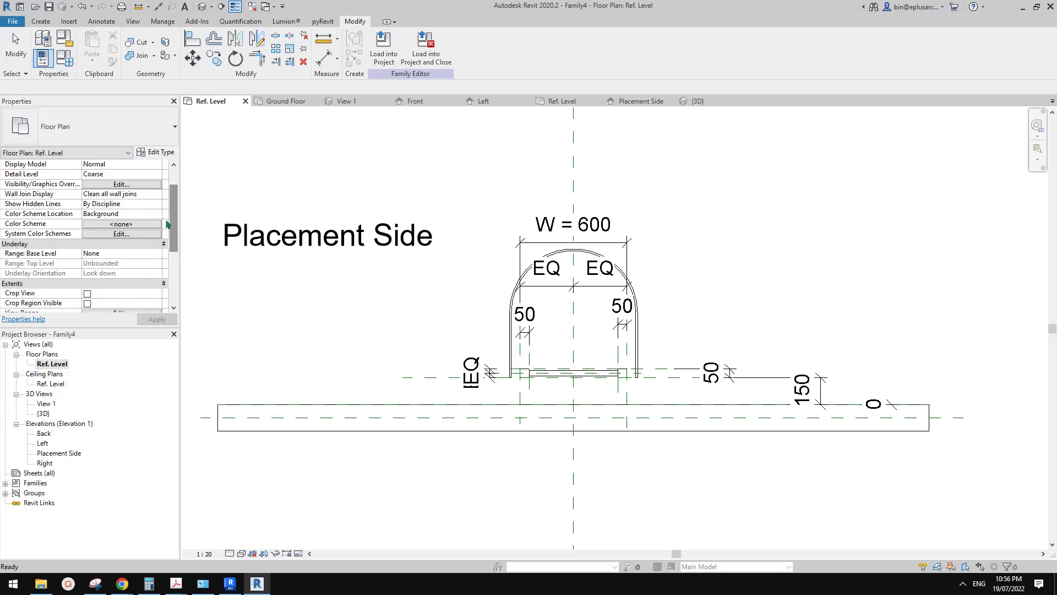
scroll(176, 237, "down", 2)
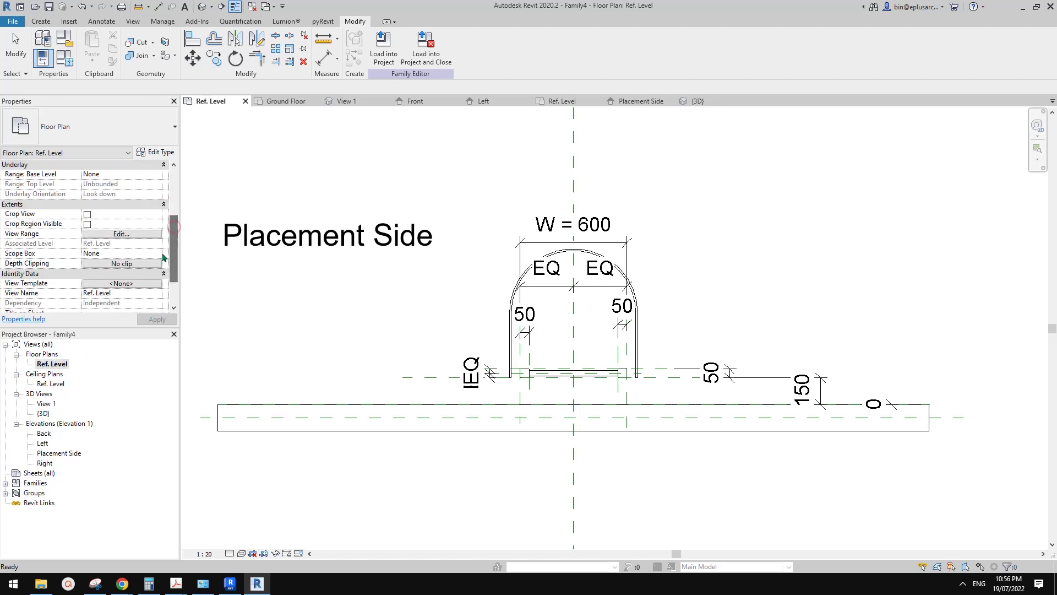
left_click(121, 234)
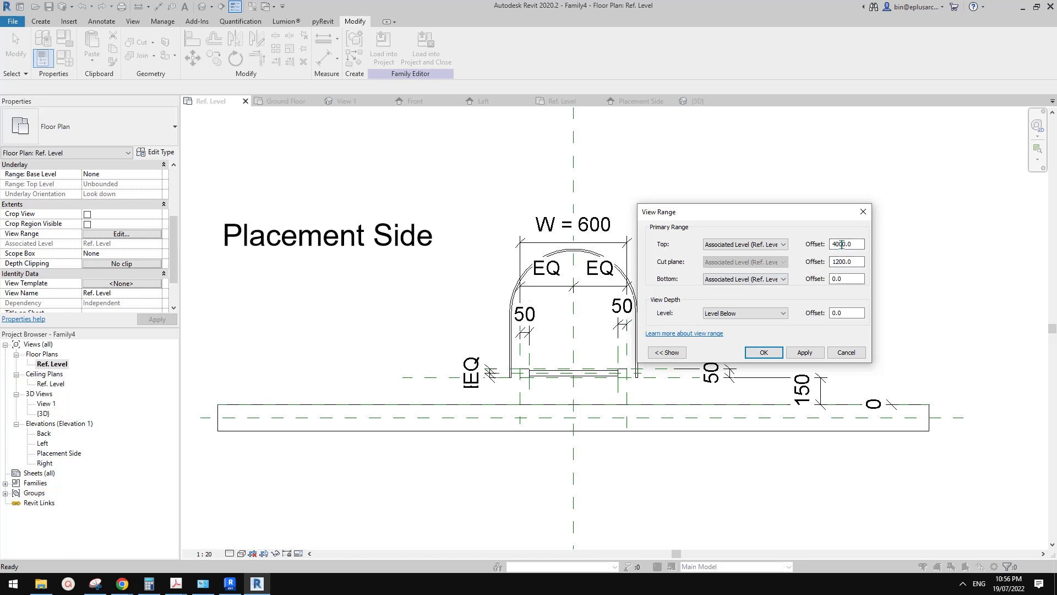
left_click_drag(855, 244, 811, 261)
type("99999999")
left_click(763, 352)
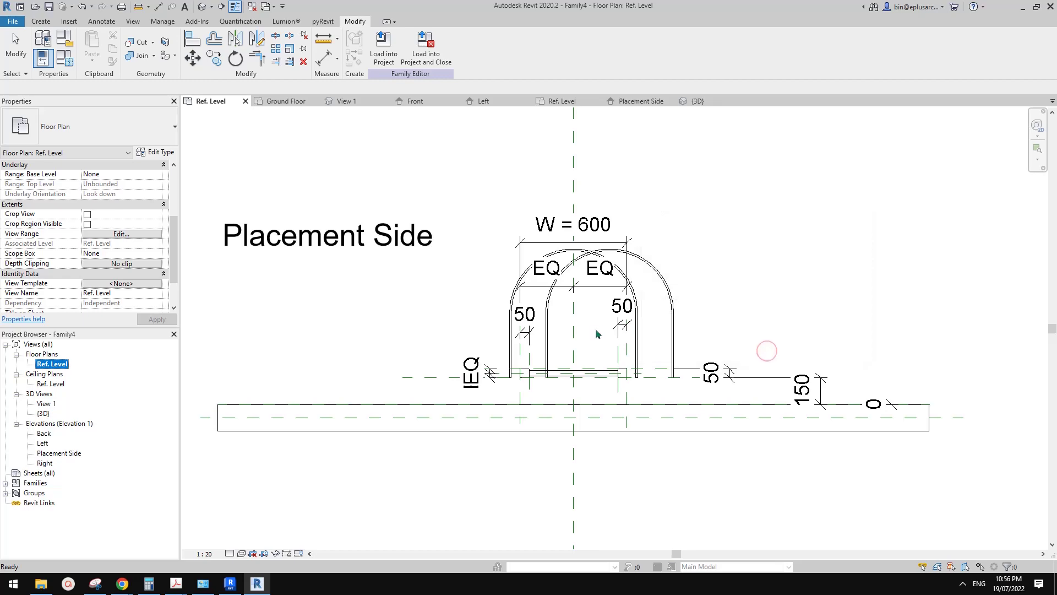
- Align the centre of the sideways-offset array hoop with the ladder's vertical centre reference plane in plan
left_click(652, 276)
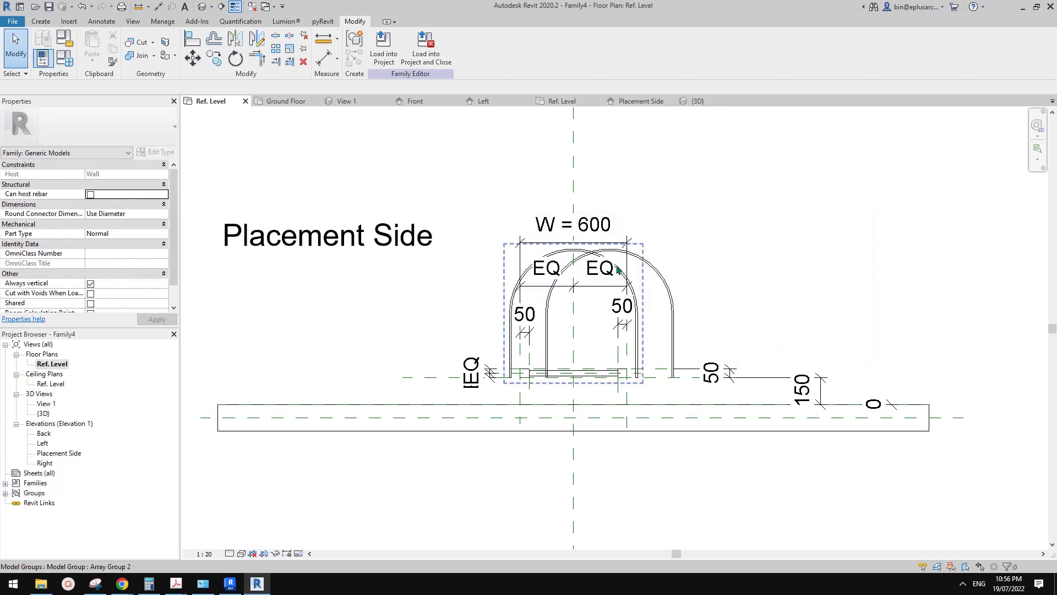
middle_click_drag(619, 301, 652, 312)
key("a")
key("l")
scroll(651, 310, "up", 2)
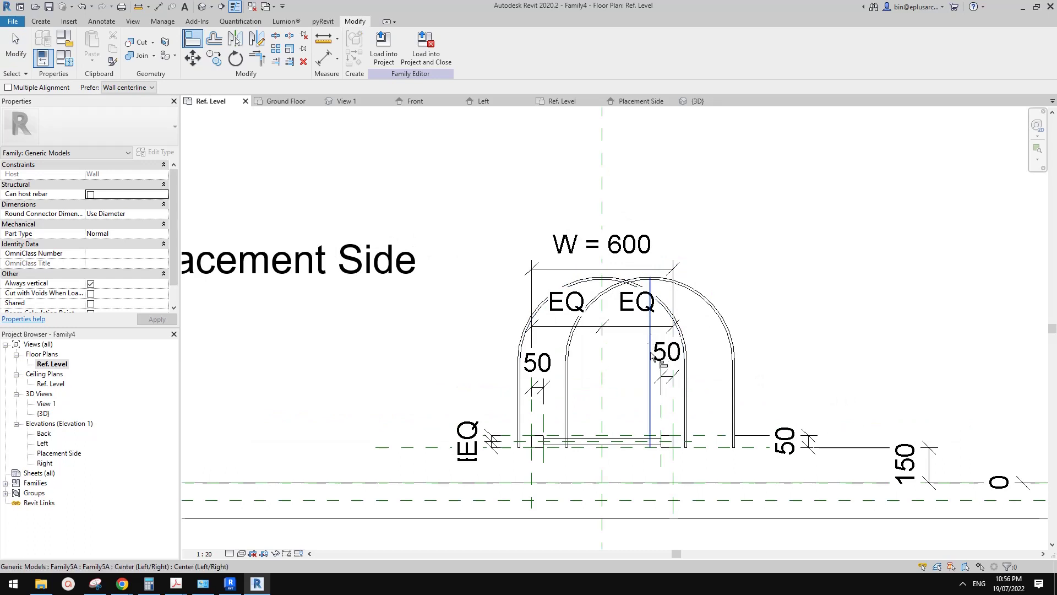
middle_click_drag(647, 356, 647, 367)
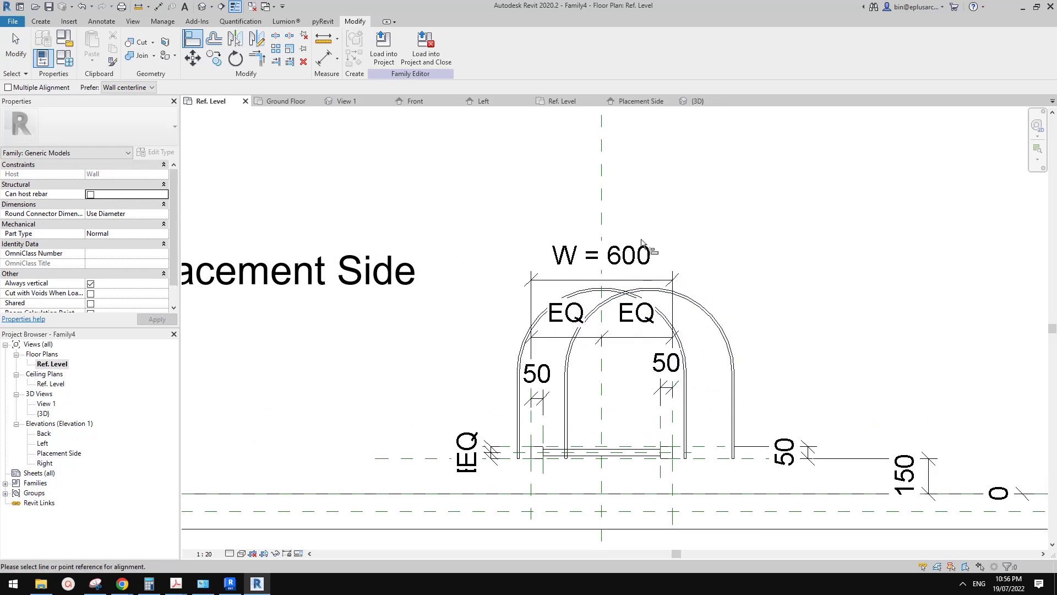
left_click(602, 193)
left_click(650, 353)
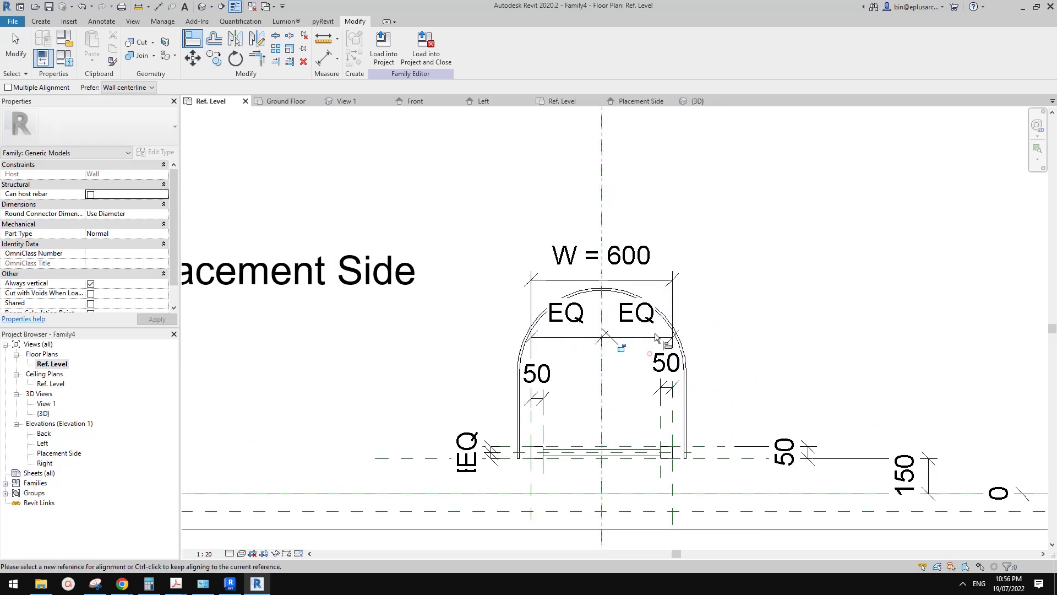
key("Escape")
key("Escape")
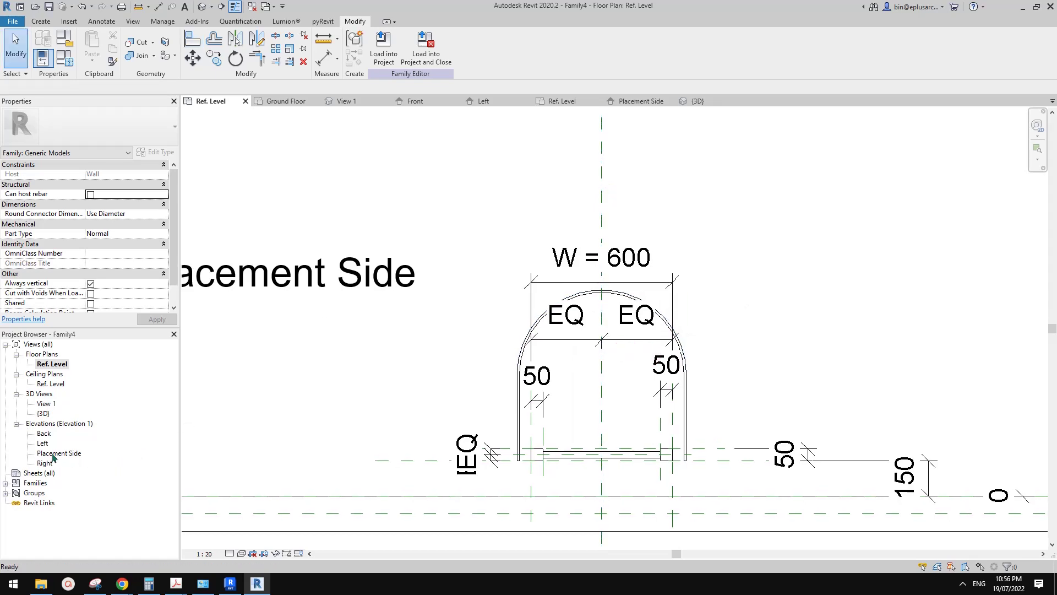
- In the Placement Side elevation, label the hoop array's count with a new type-based family parameter named No.2
left_click(51, 453)
double_click(52, 453)
scroll(575, 313, "down", 4)
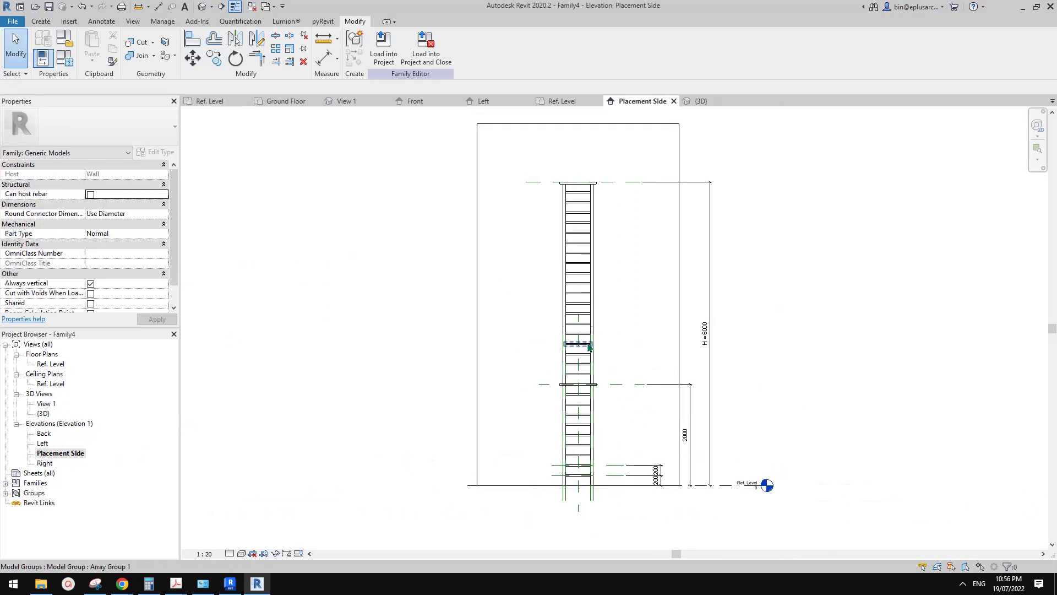
left_click(595, 389)
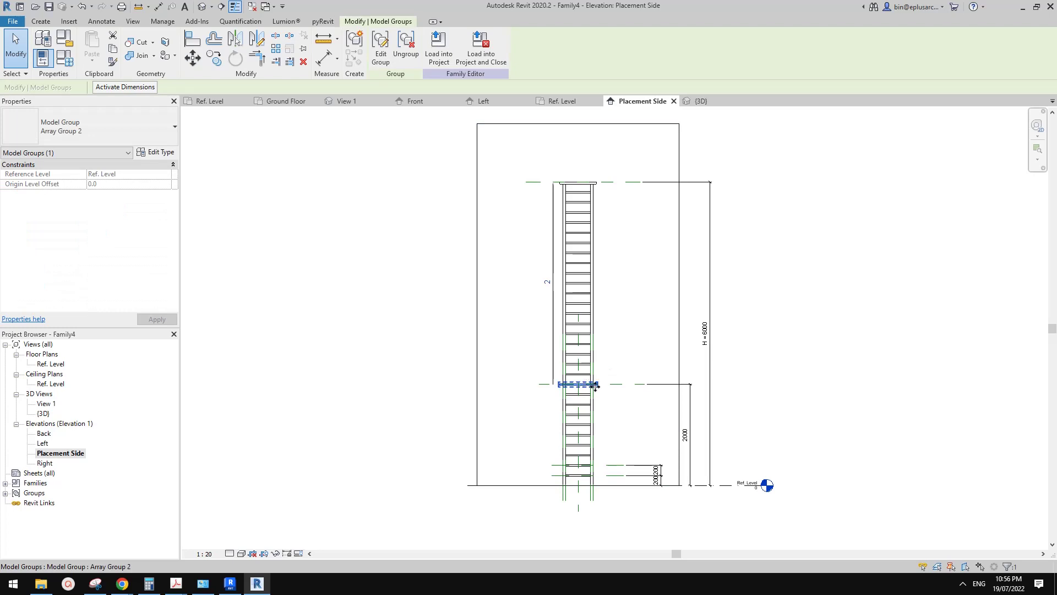
scroll(582, 386, "up", 2)
middle_click_drag(555, 320, 571, 389)
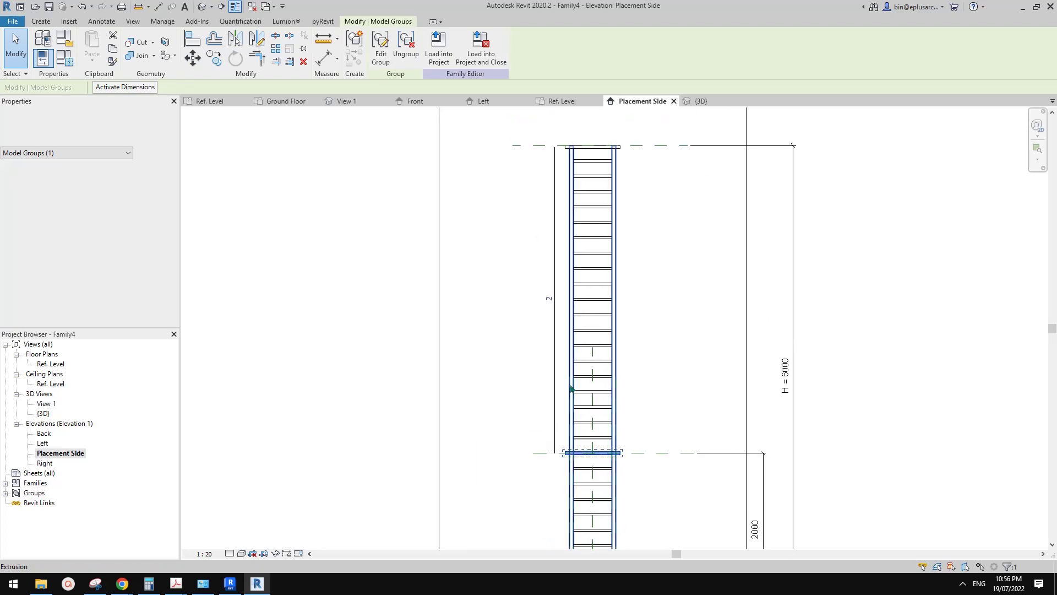
left_click(554, 351)
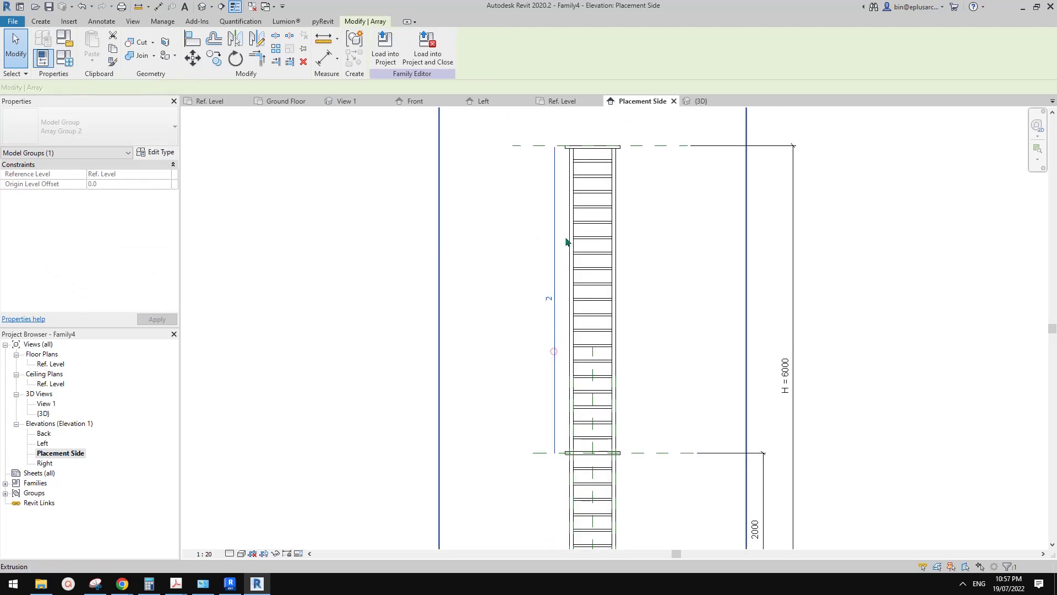
left_click(184, 86)
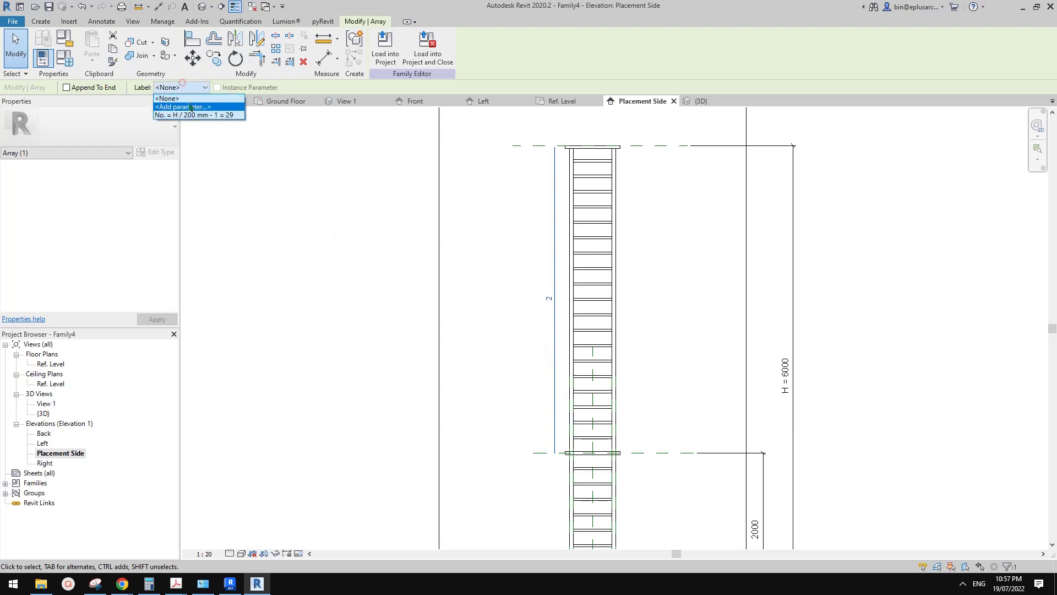
left_click(182, 106)
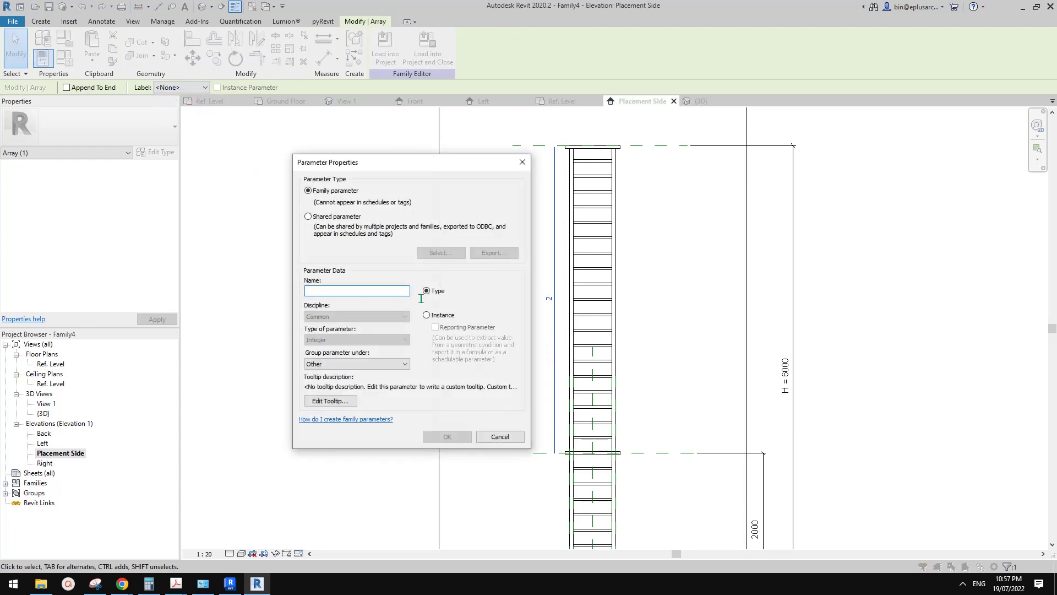
type("No.2")
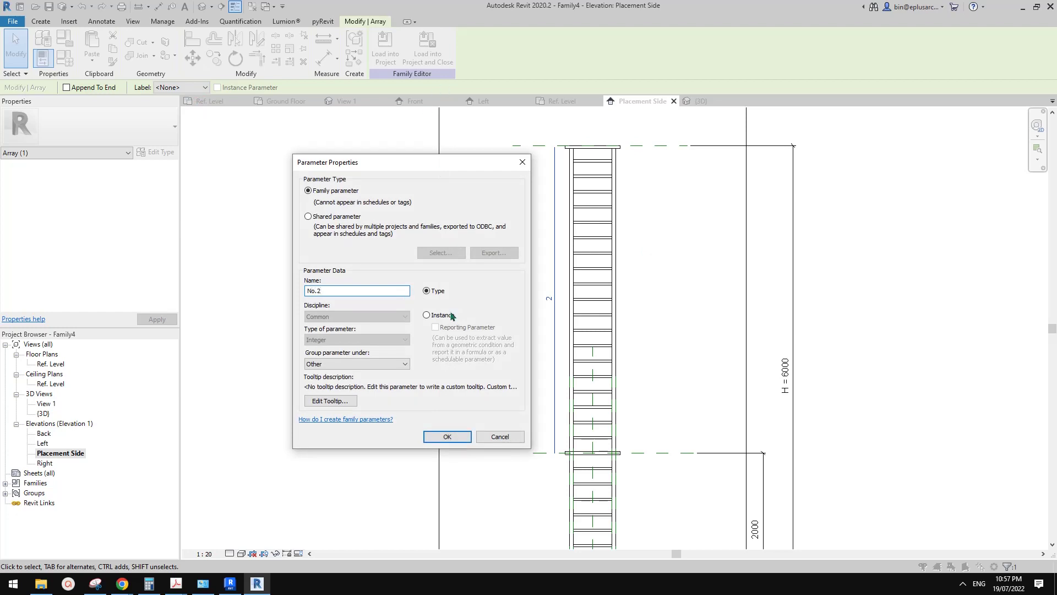
left_click(440, 436)
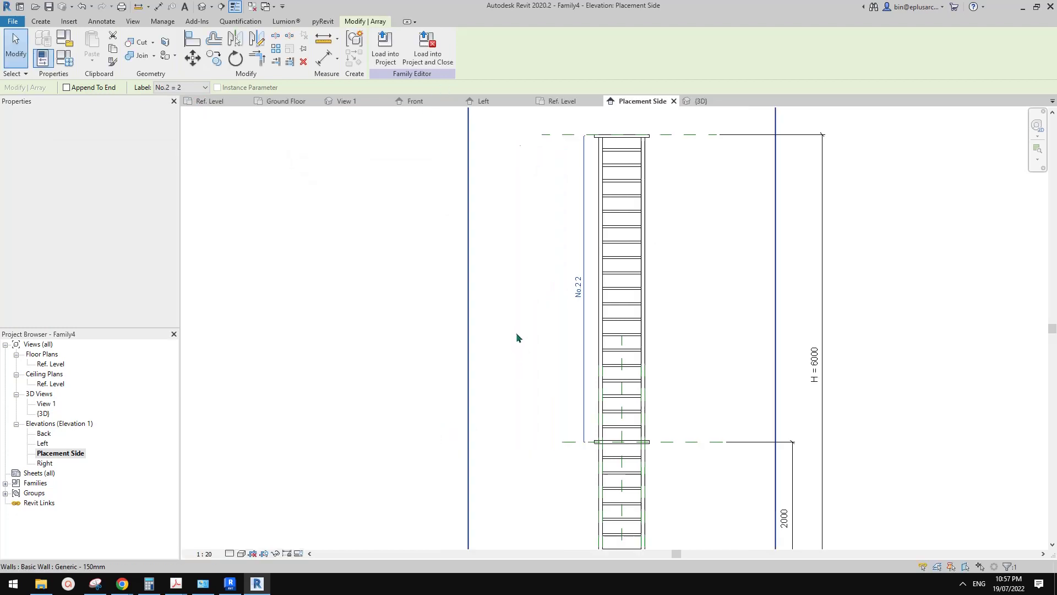
left_click(366, 261)
- Review the family's parameters and formulas in Family Types, including the hoop array's count parameter
left_click(64, 57)
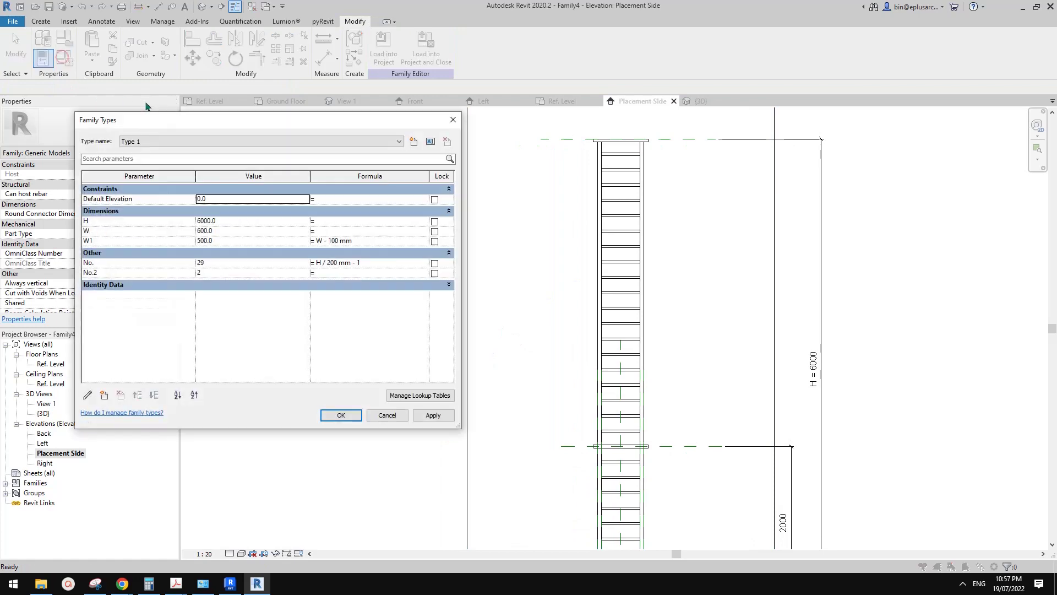
key("Escape")
scroll(452, 229, "down", 1)
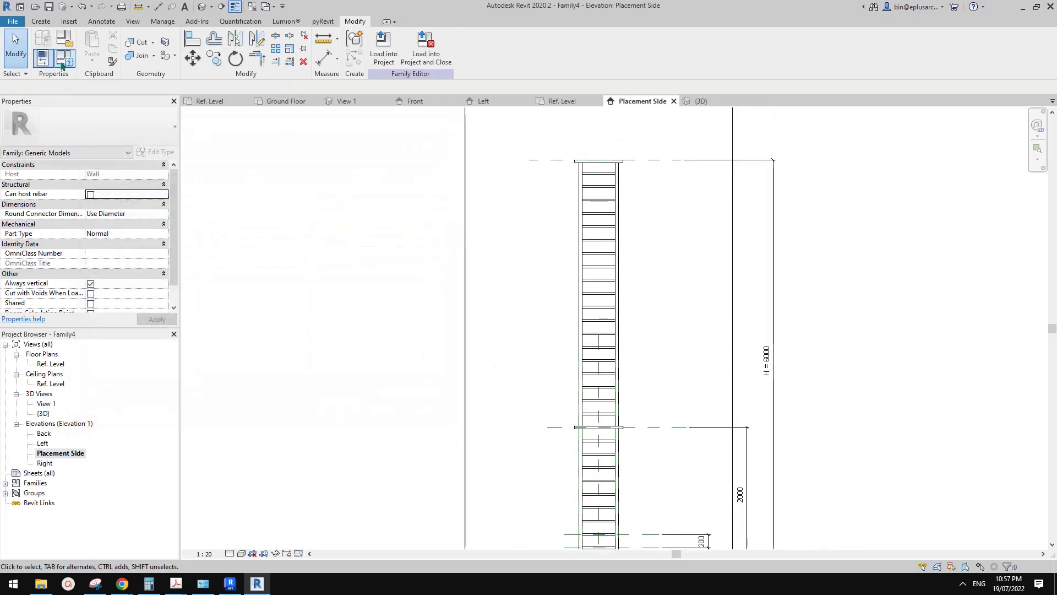
- Switch to Chrome to examine the cage hoops in the cage ladder reference photo, and return to the Revit elevation
middle_click_drag(642, 305, 663, 308)
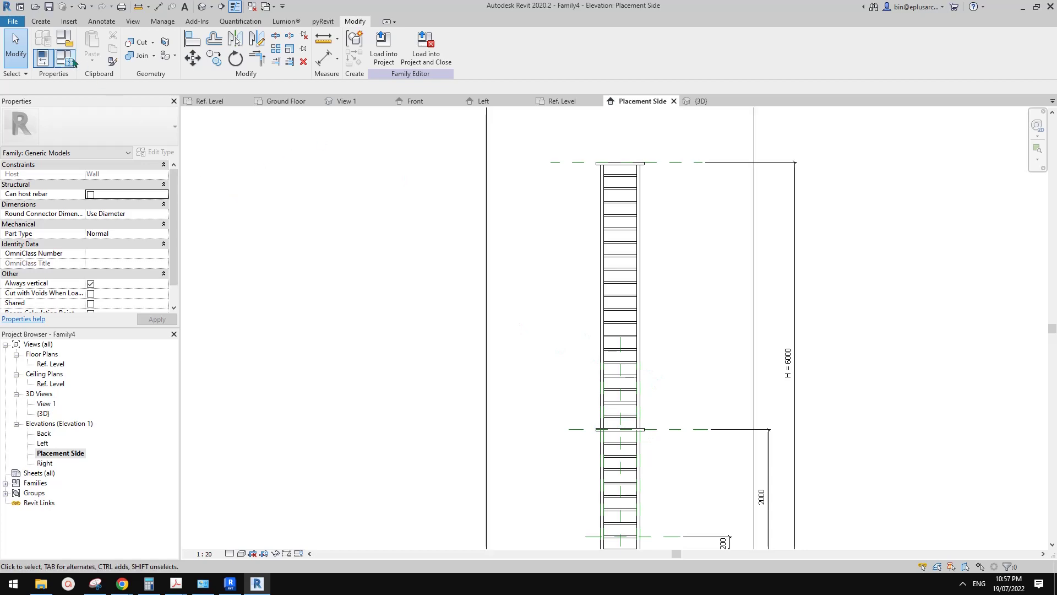
mouse_move(122, 583)
left_click(261, 559)
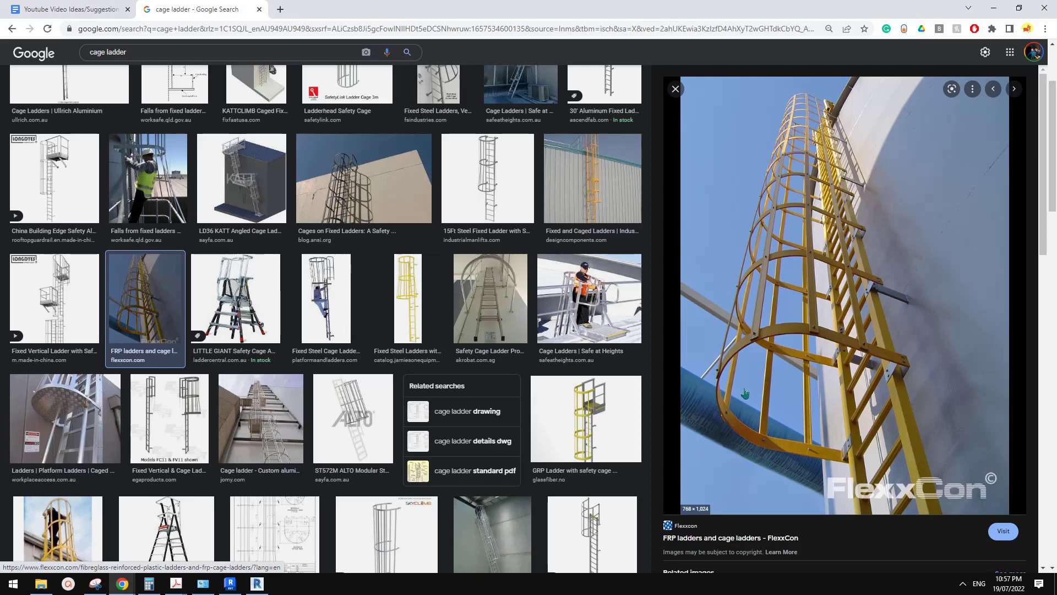
key("alt+Tab")
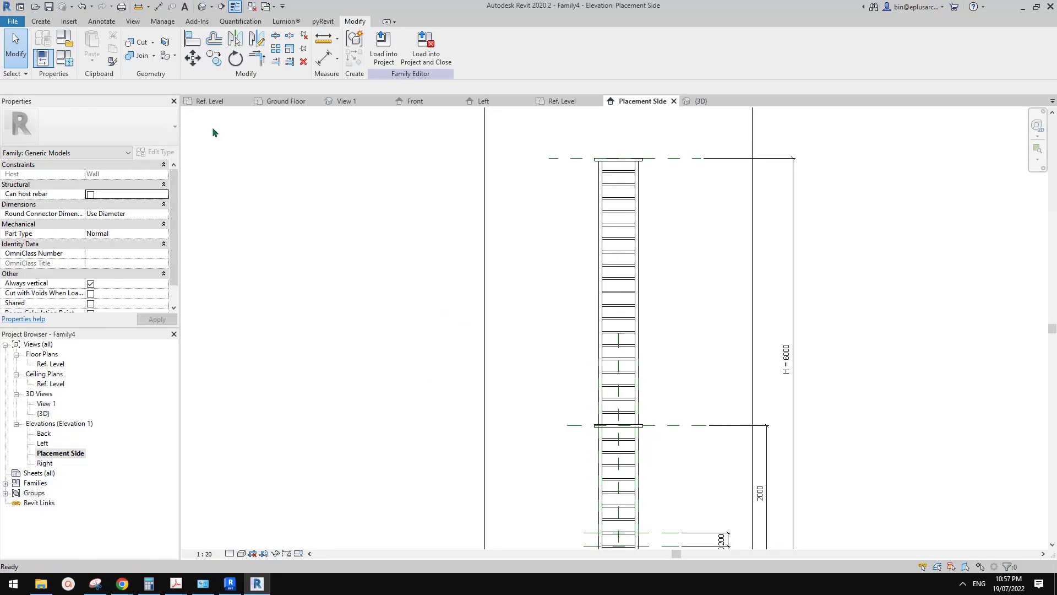
- In Family Types, give the No.2 parameter the formula (H - 2000 mm) / 800 mm and apply it
left_click(65, 57)
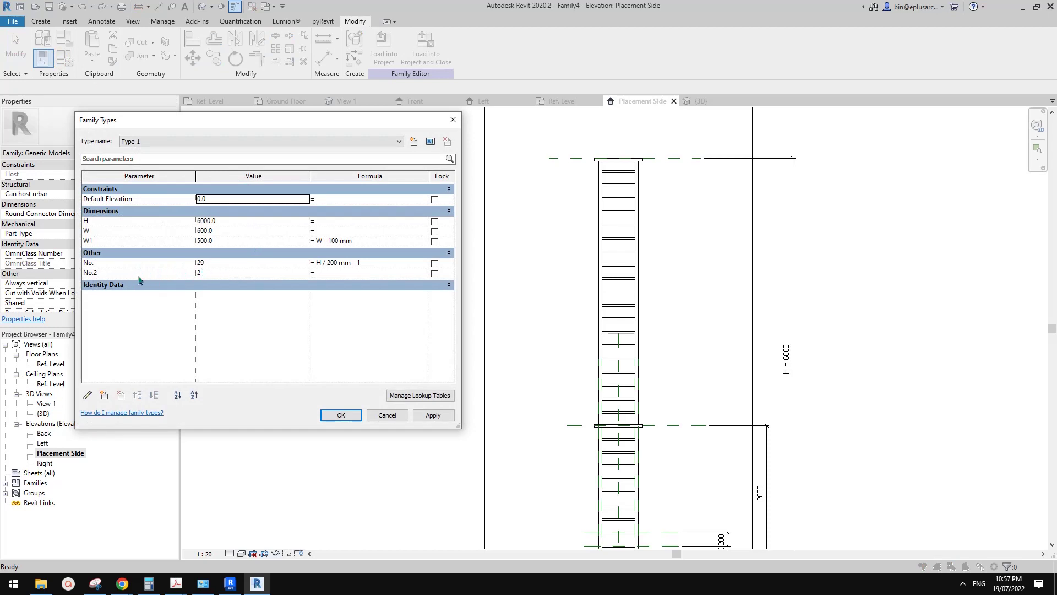
left_click(341, 273)
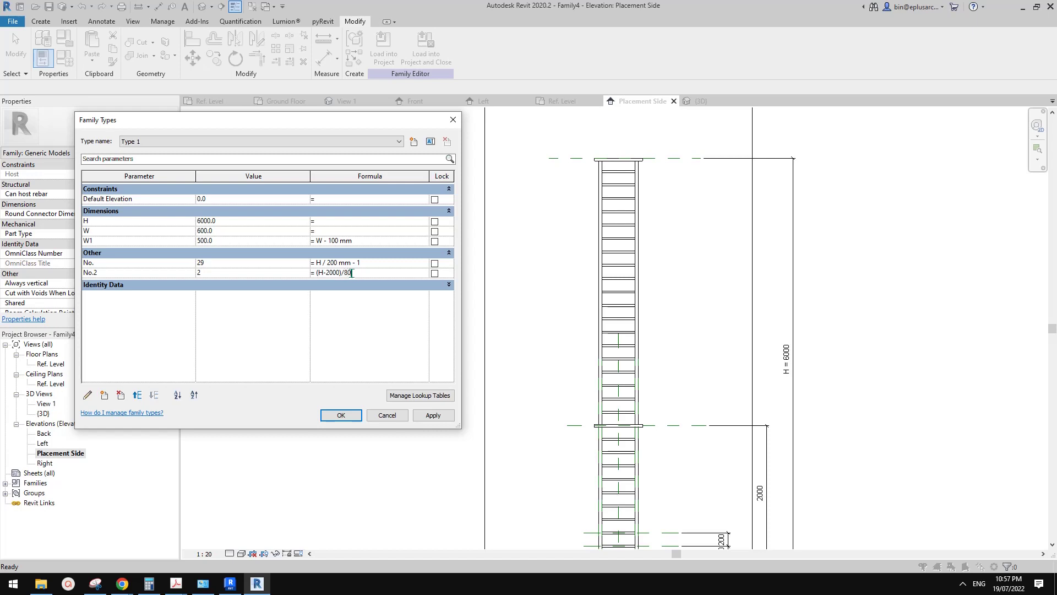
left_click(433, 415)
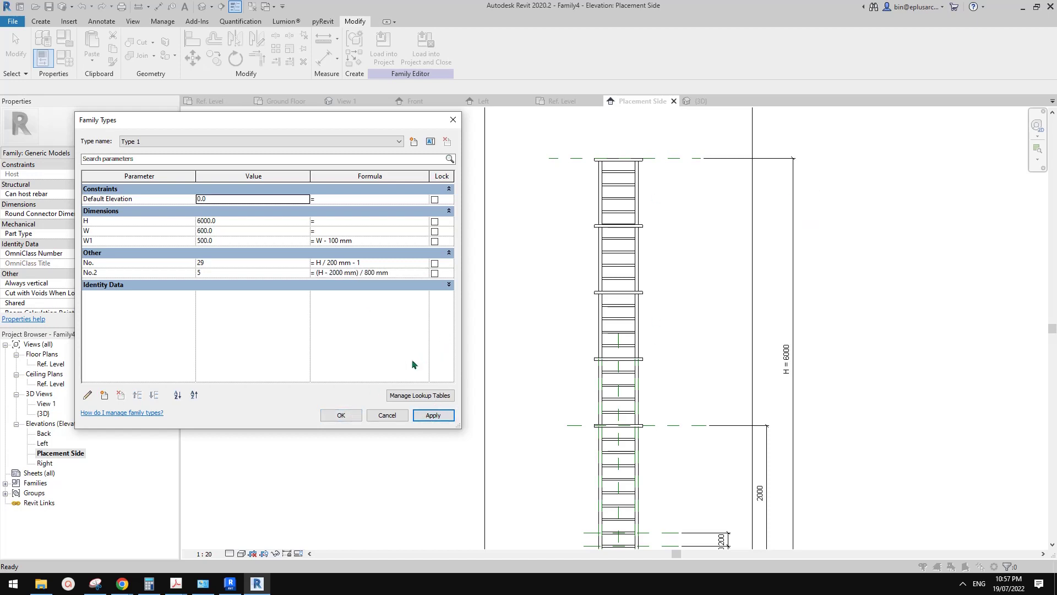
left_click(349, 420)
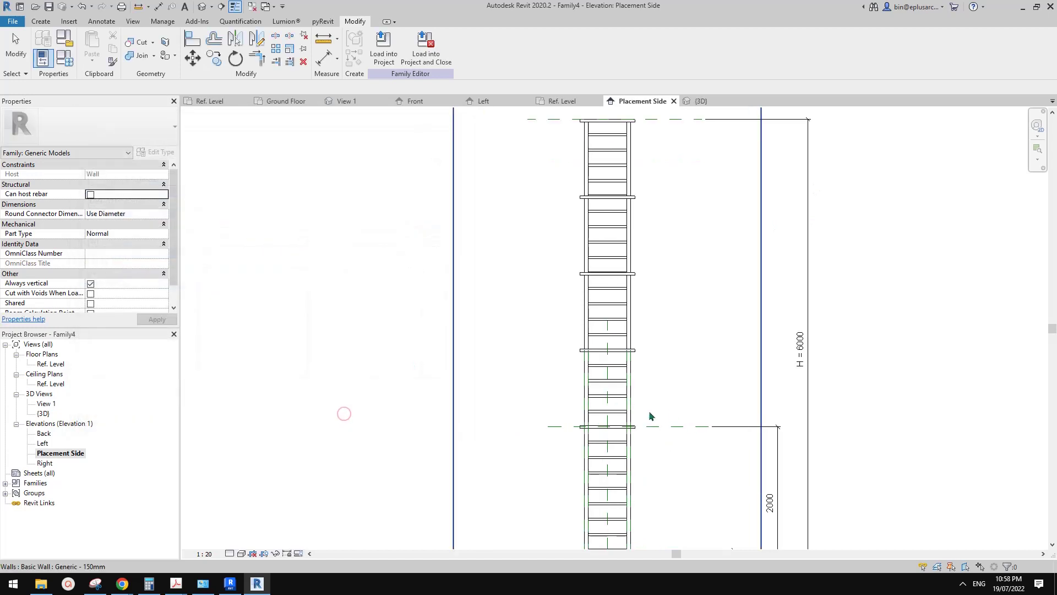
- Add an aligned dimension between the reference plane at the lowest cage hoop and the next hoop above it
key("d")
key("i")
left_click(651, 429)
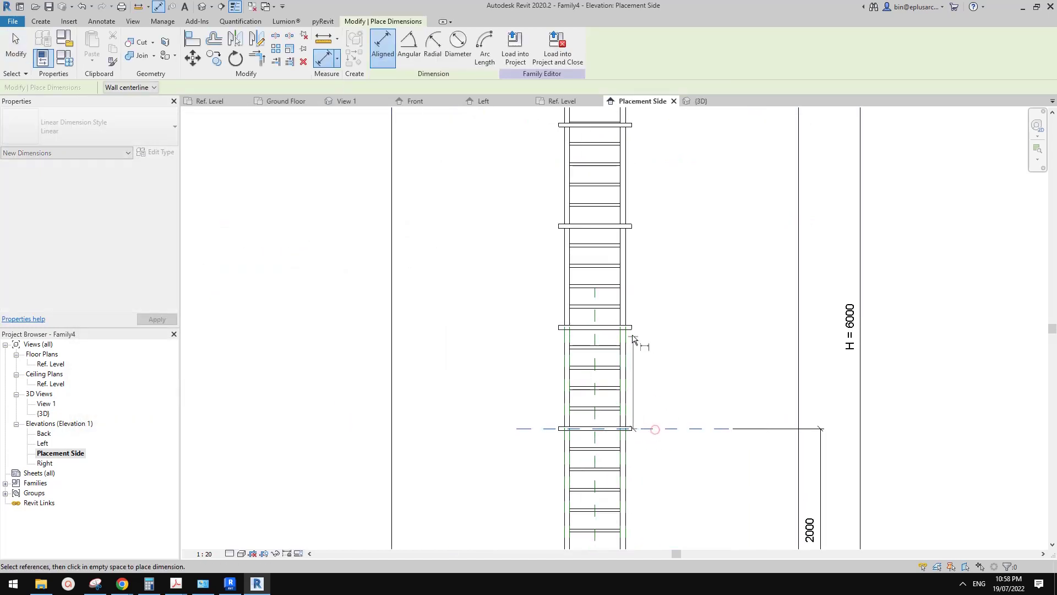
scroll(639, 374, "up", 3)
left_click(701, 334)
scroll(782, 361, "down", 1)
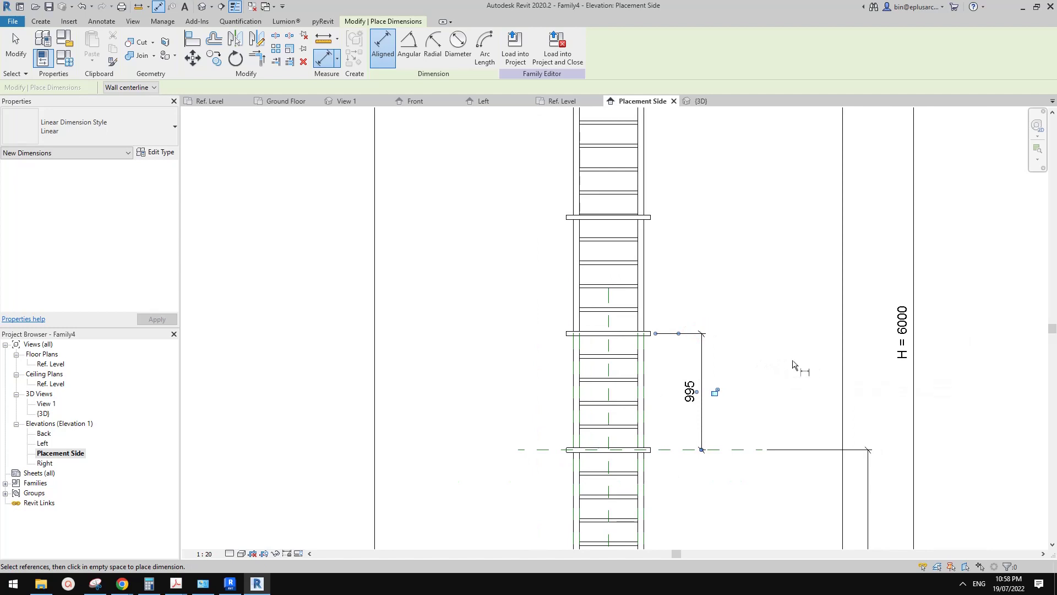
scroll(782, 369, "down", 1)
key("Escape")
key("Escape")
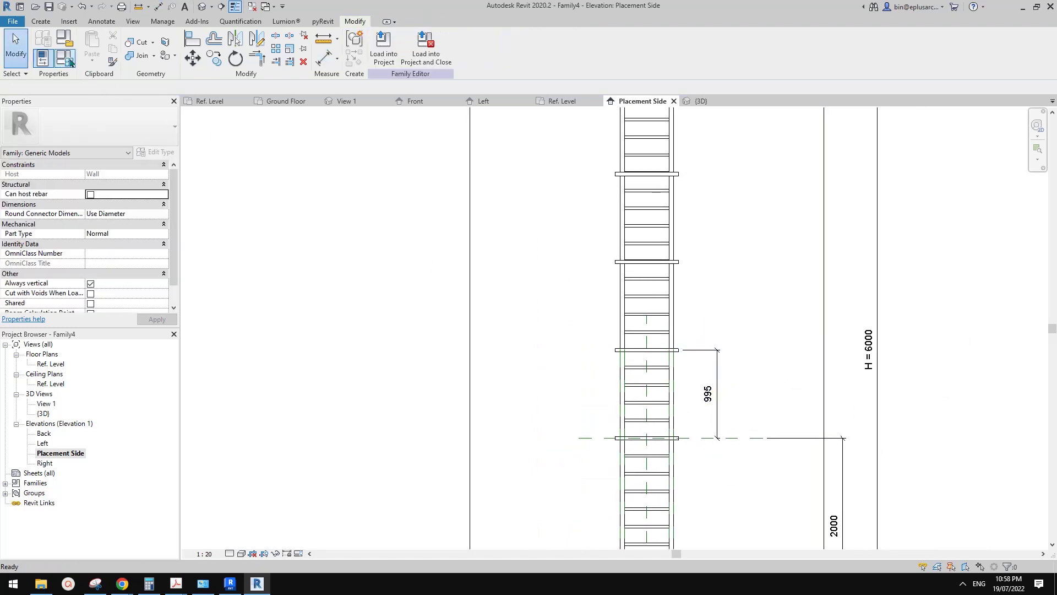
- Try to wrap the No.2 formula in a round-up function, entering ROUNDUPUP((H - 2000 mm) / 800 mm)
left_click(42, 57)
left_click(388, 273)
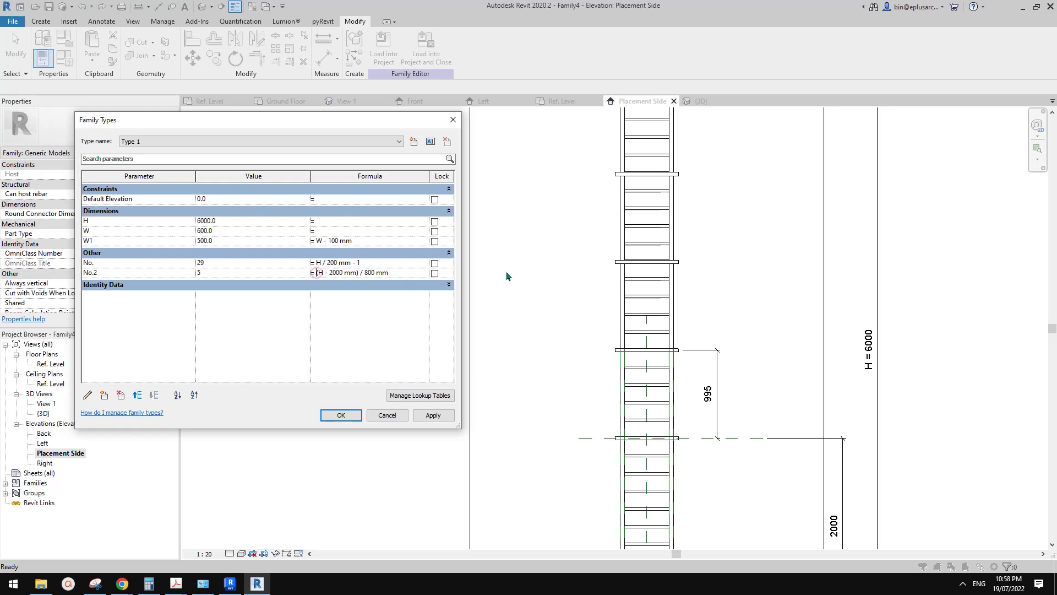
type("ROUNDUPUP")
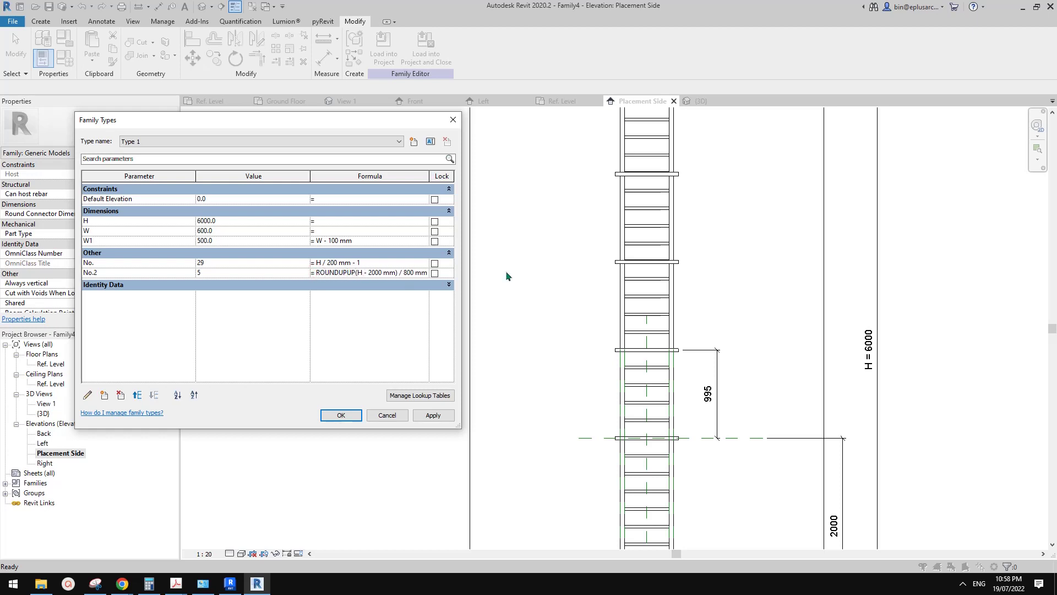
type("(")
key("End")
type(")")
left_click(390, 313)
left_click(598, 308)
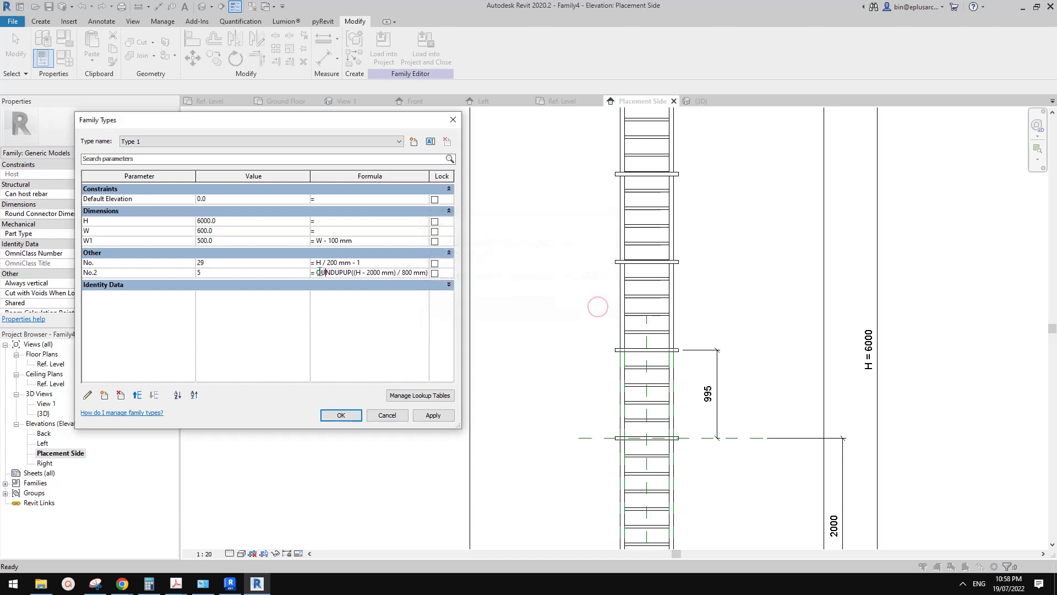
- Correct the function name so the No.2 formula reads roundup((H - 2000 mm) / 800 mm)
left_click(335, 272)
key("Delete")
key("Delete")
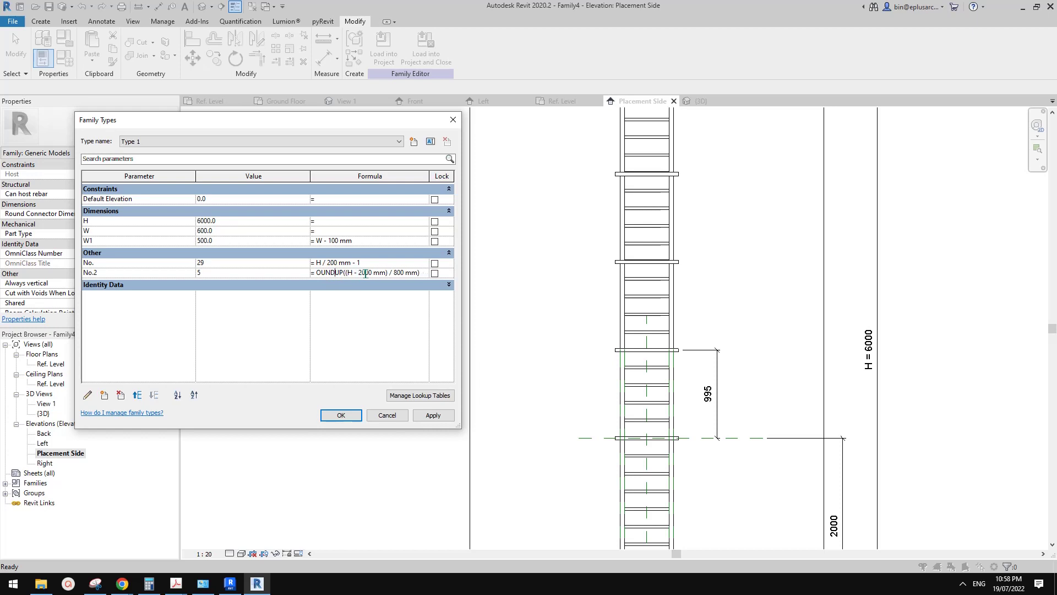
left_click(317, 272)
type("RO")
key("Return")
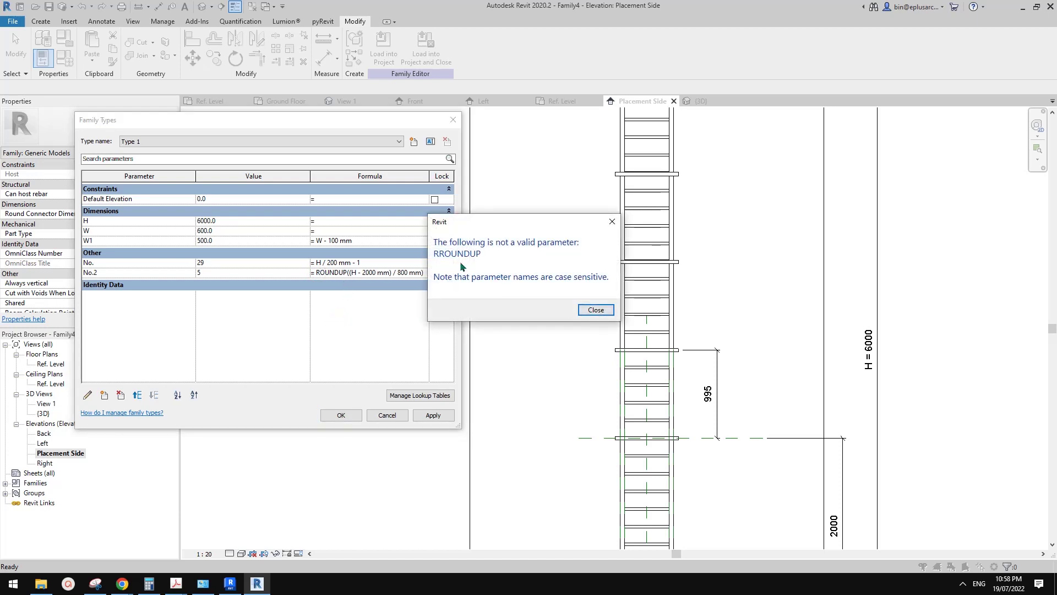
left_click(580, 312)
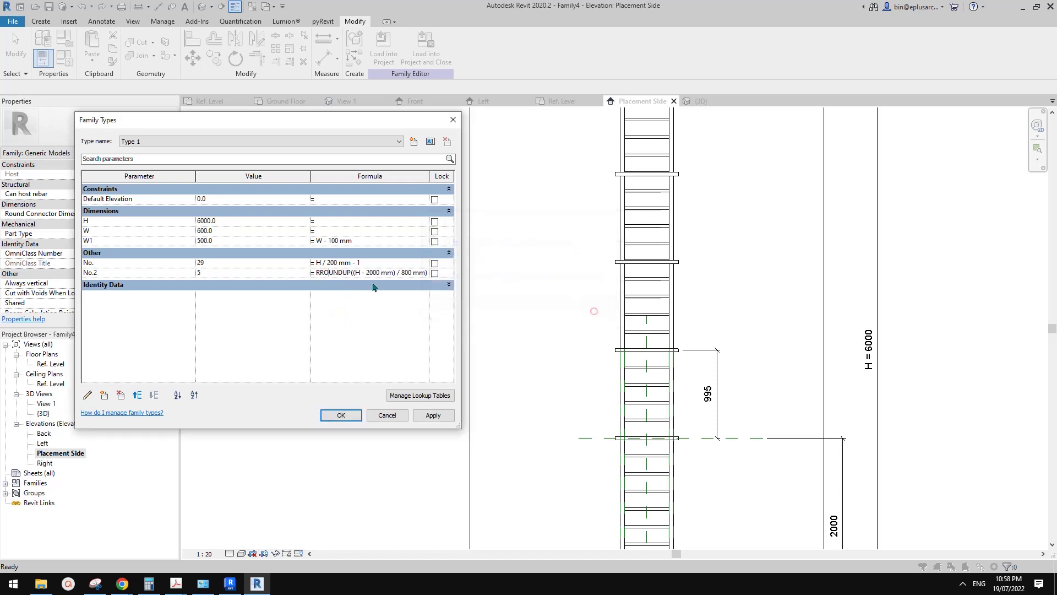
left_click(322, 273)
left_click(335, 303)
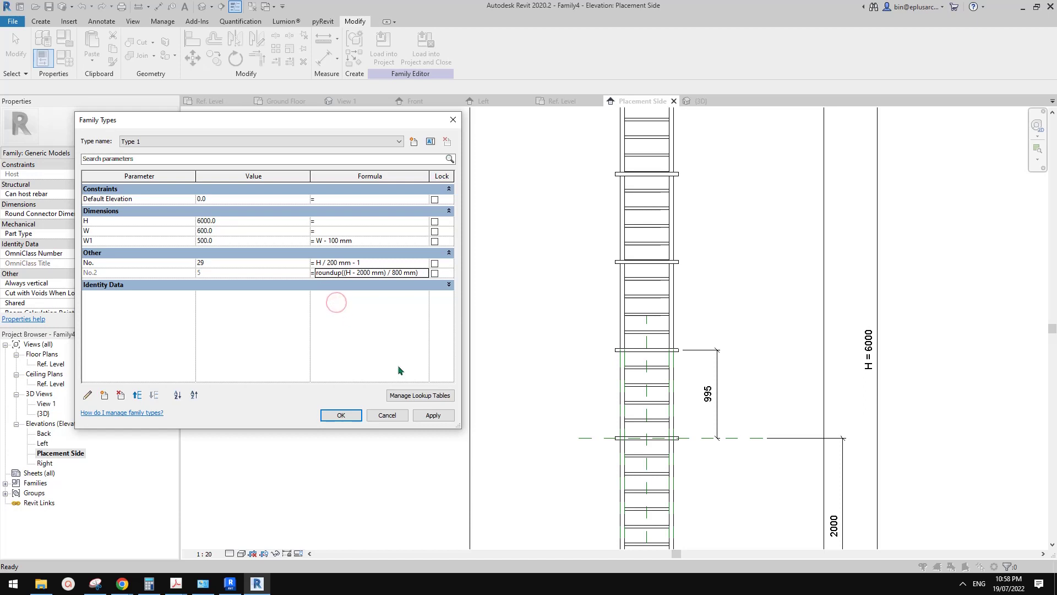
- Add + 1 to the end of the No.2 formula and apply the family type changes
left_click(437, 415)
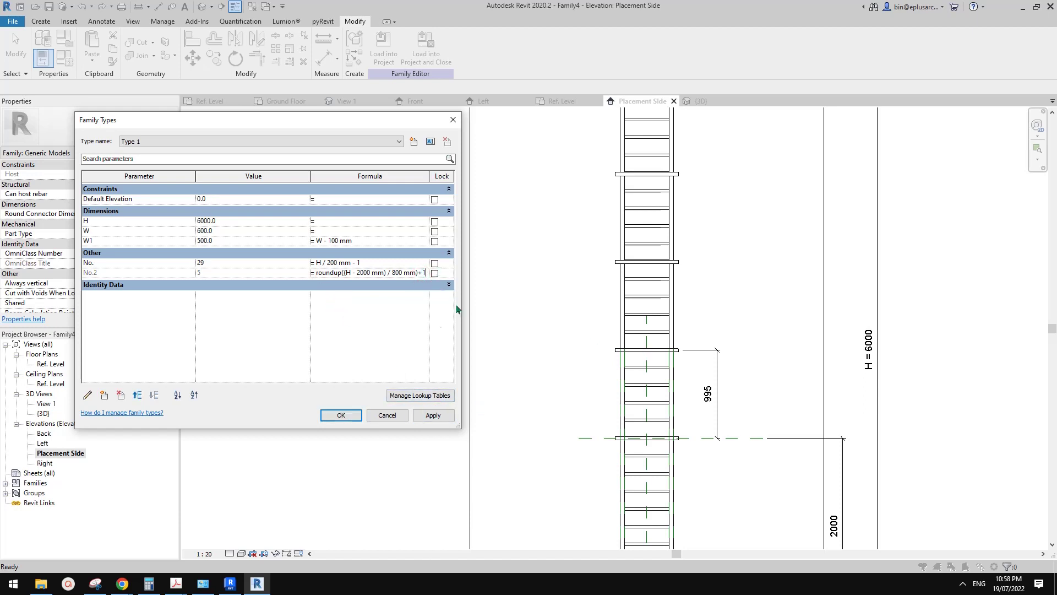
left_click(399, 323)
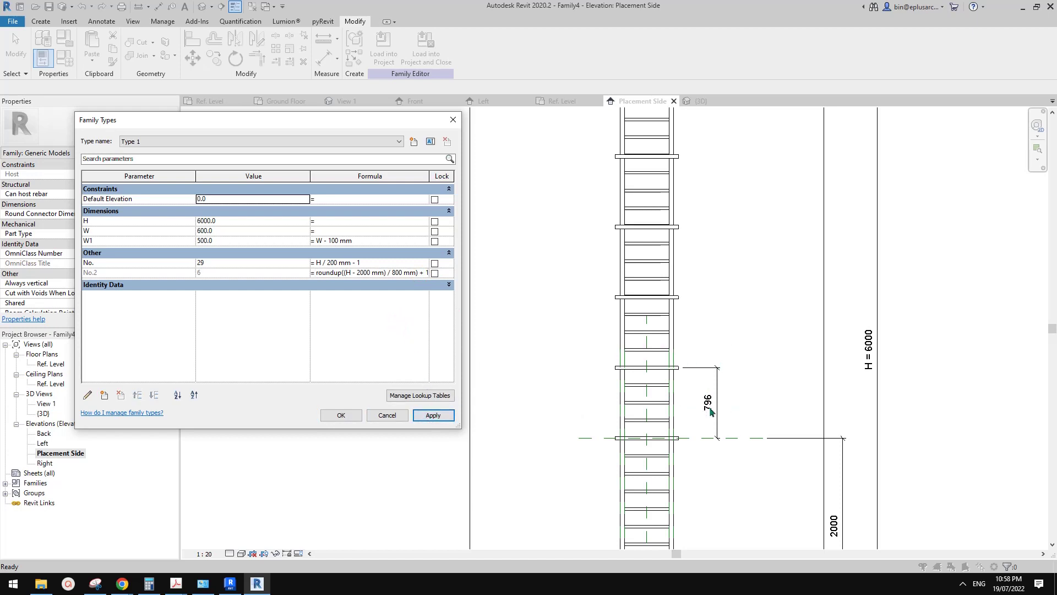
left_click(340, 415)
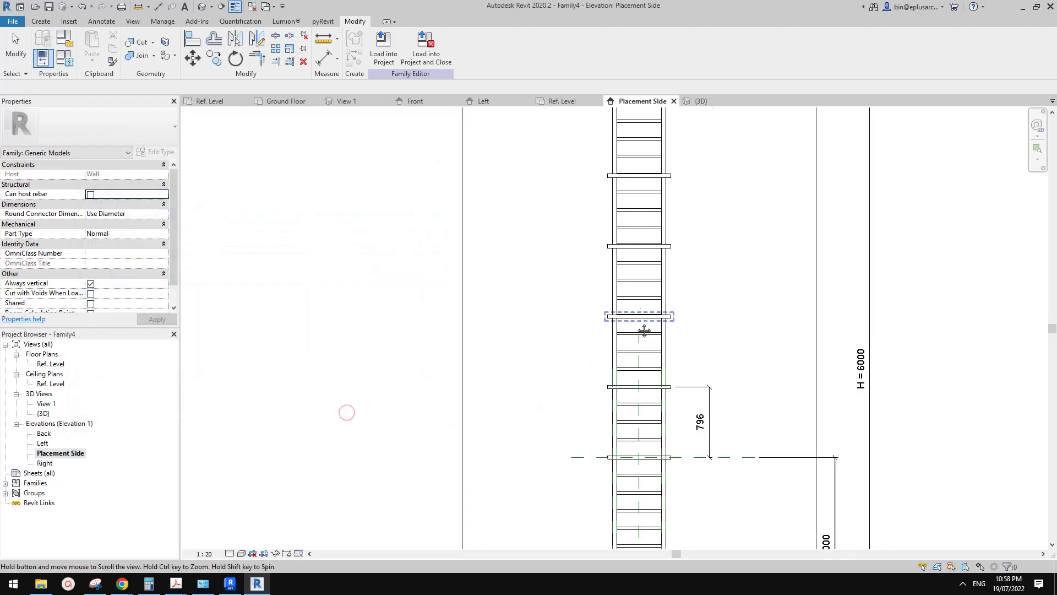
- Nudge the ladder's top reference plane up to H = 6040 to test the hoop array, and undo the move
scroll(642, 330, "down", 2)
left_click(662, 186)
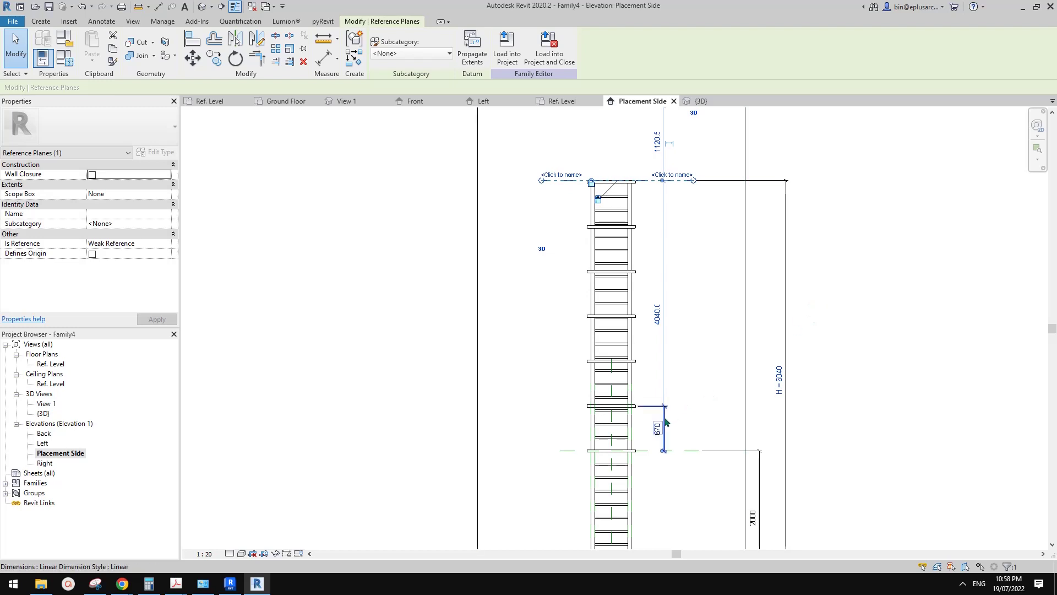
scroll(660, 410, "up", 3)
scroll(674, 245, "down", 1)
middle_click_drag(675, 240, 670, 310)
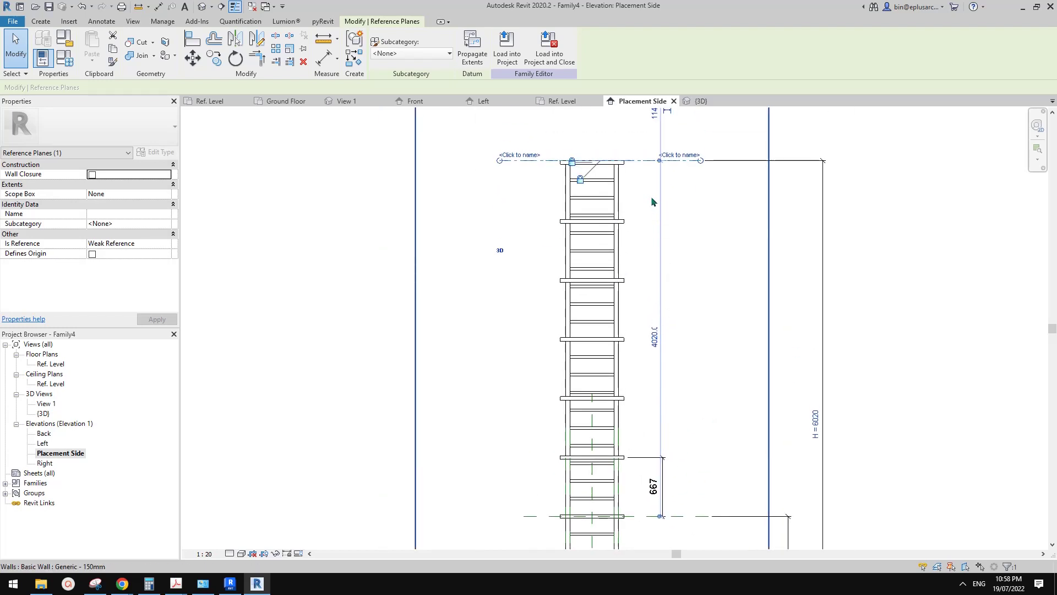
key("ctrl+z")
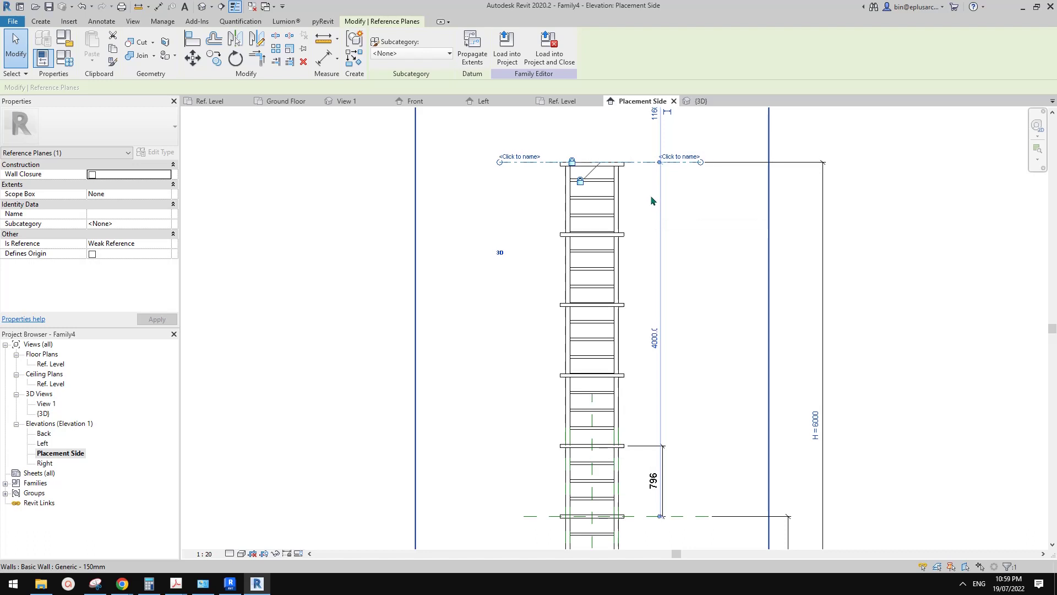
- Examine the hoop spacing along the ladder in the elevation, including the dimension between the two lowest hoops
scroll(651, 199, "up", 2)
middle_click_drag(641, 210, 642, 113)
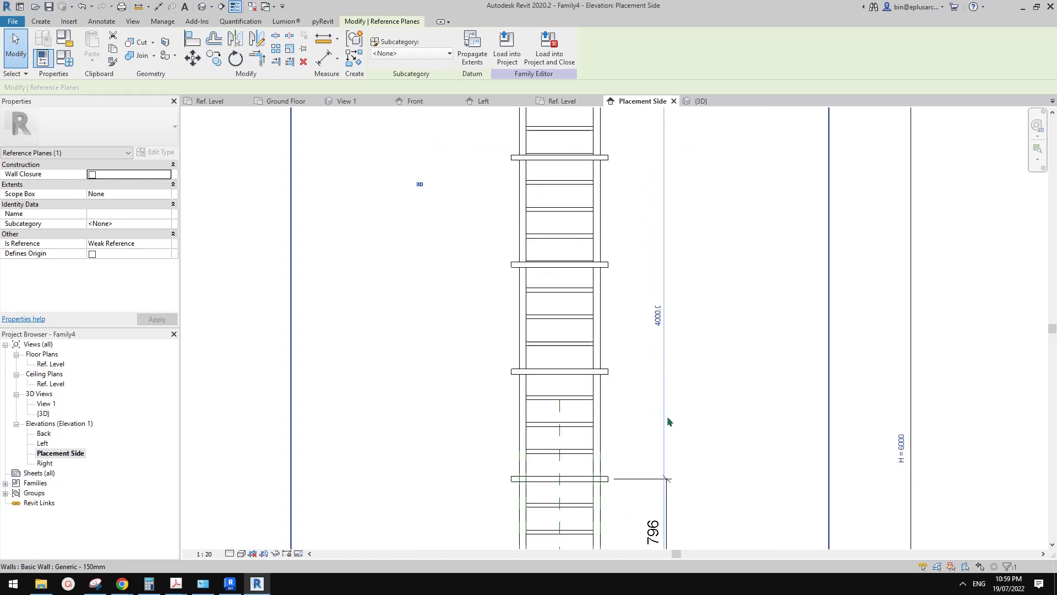
middle_click_drag(666, 416, 658, 317)
middle_click_drag(625, 143, 670, 276)
middle_click_drag(676, 326, 672, 288)
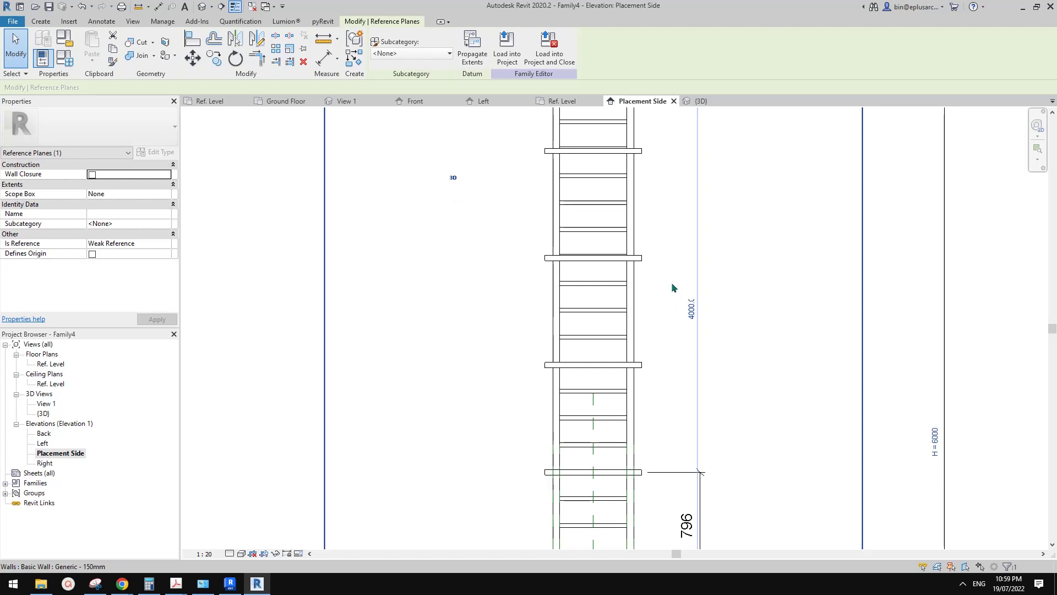
scroll(702, 359, "down", 1)
left_click(710, 452)
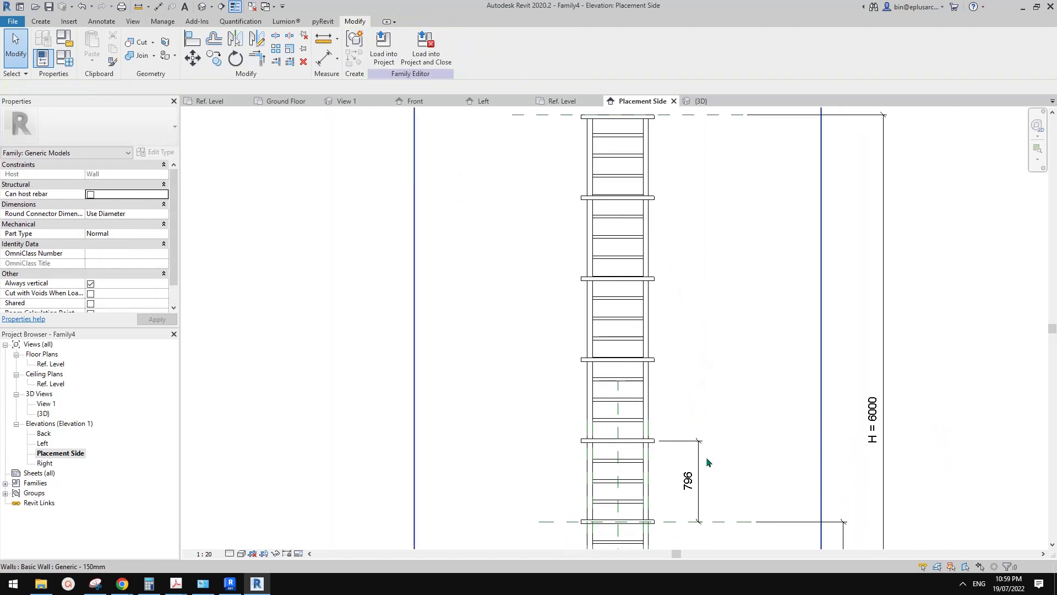
left_click(700, 464)
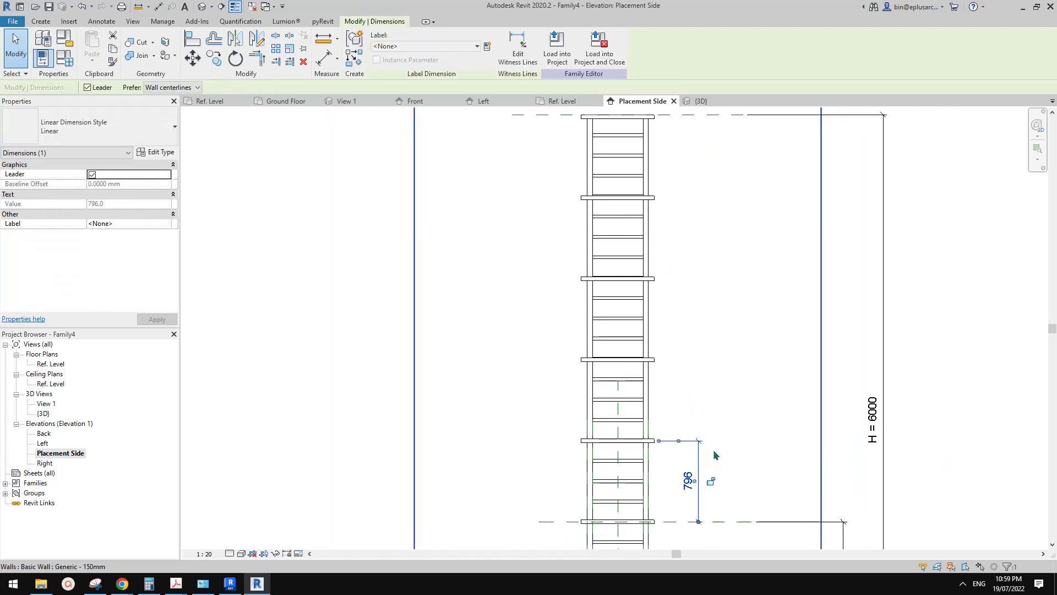
left_click(709, 457)
left_click(699, 463)
left_click(682, 341)
scroll(677, 305, "down", 3)
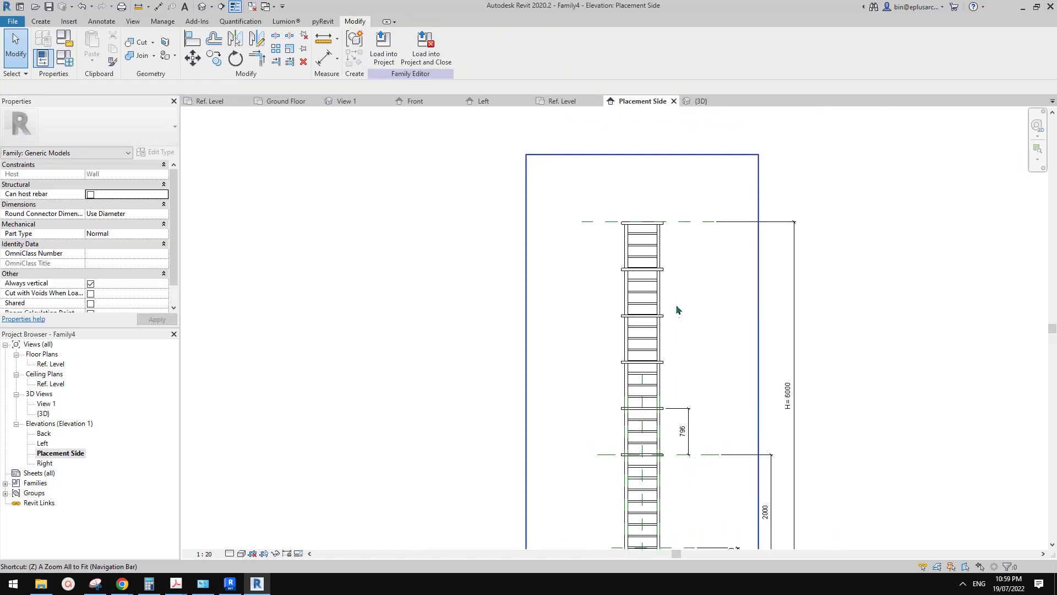
middle_click_drag(688, 309, 696, 308)
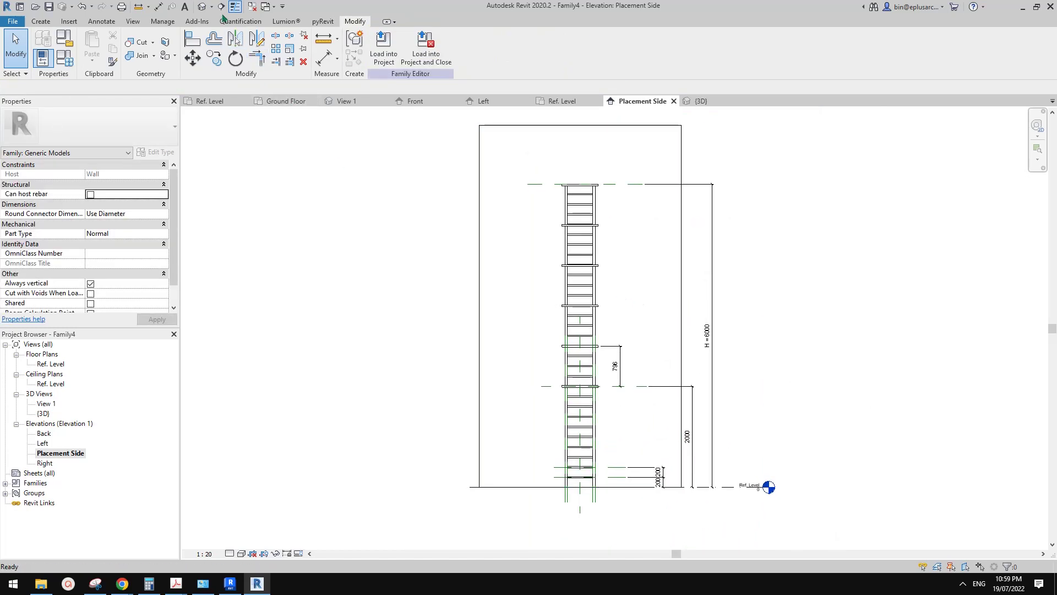
- Open the default 3D view and inspect the arrayed cage hoops on the ladder from several angles
left_click(202, 6)
scroll(633, 352, "up", 5)
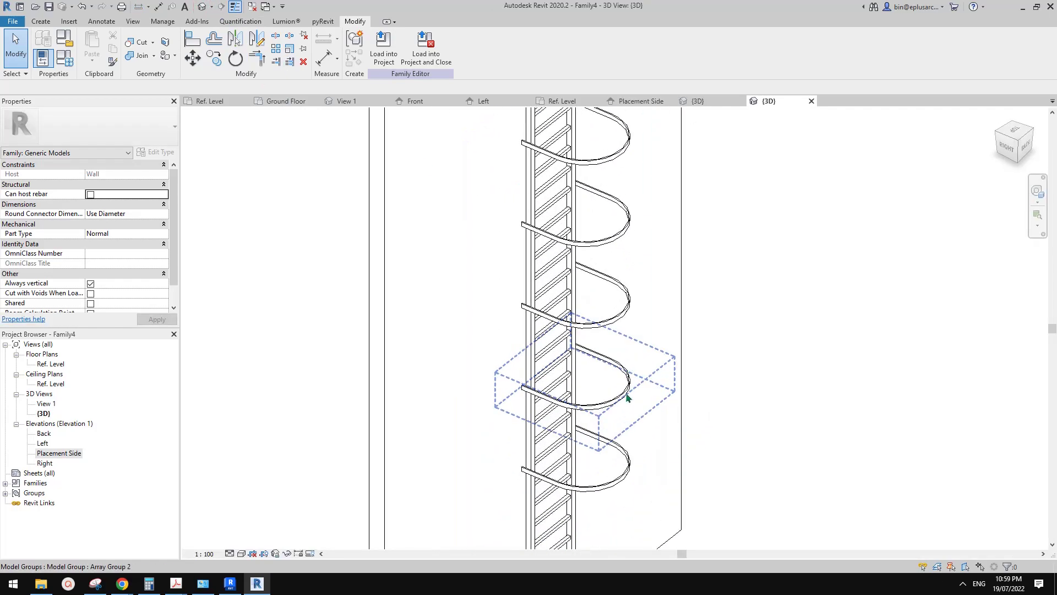
middle_click_drag(627, 397, 397, 465, "shift")
scroll(576, 393, "down", 2)
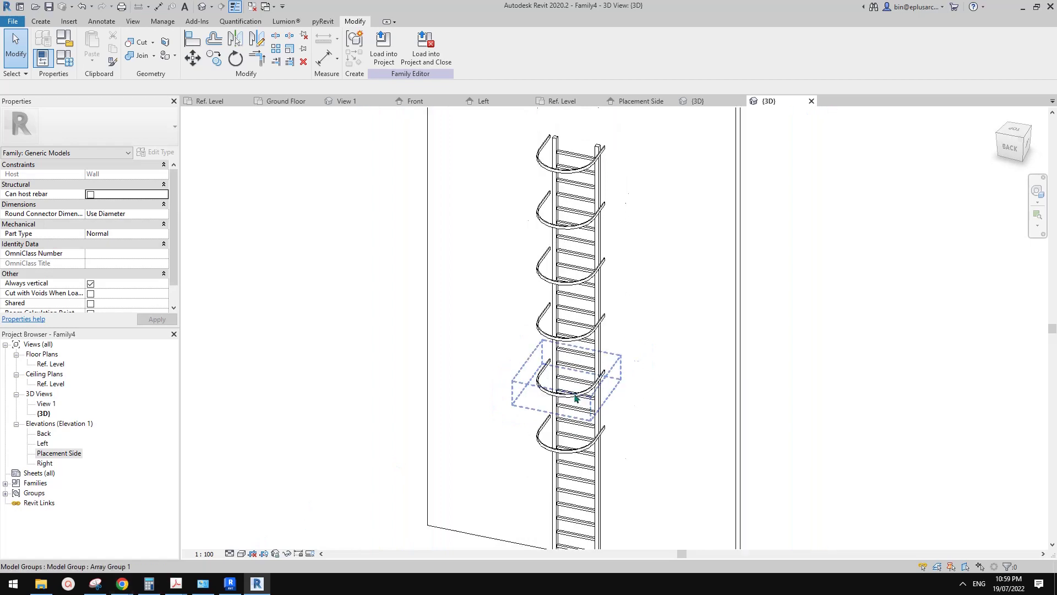
middle_click_drag(576, 393, 605, 364, "shift")
- Compare the cage ladder reference photo in Chrome with the 3D ladder model in Revit
mouse_move(132, 591)
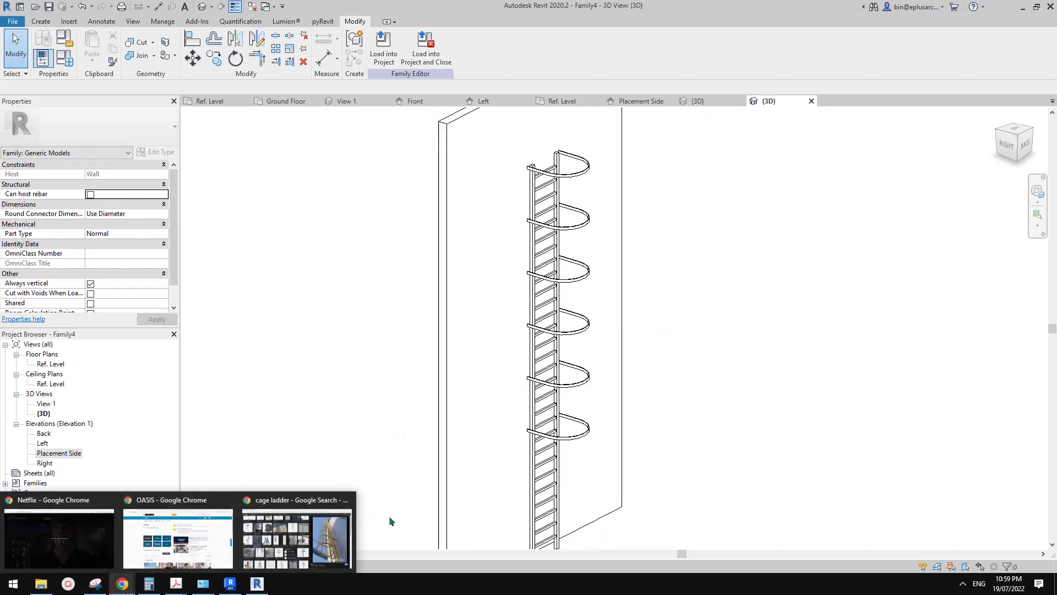
left_click(311, 542)
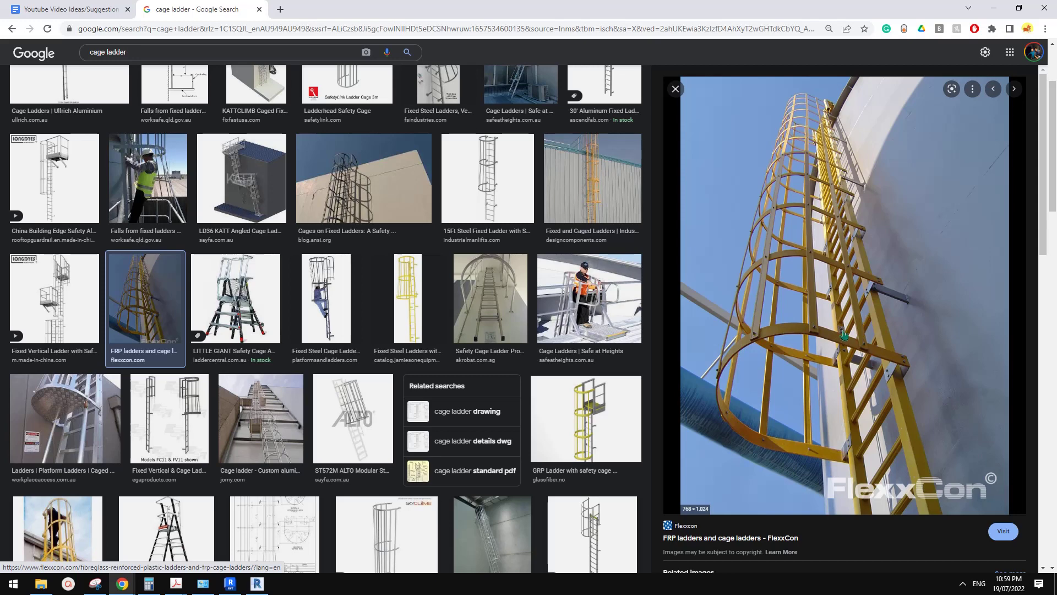
left_click(257, 583)
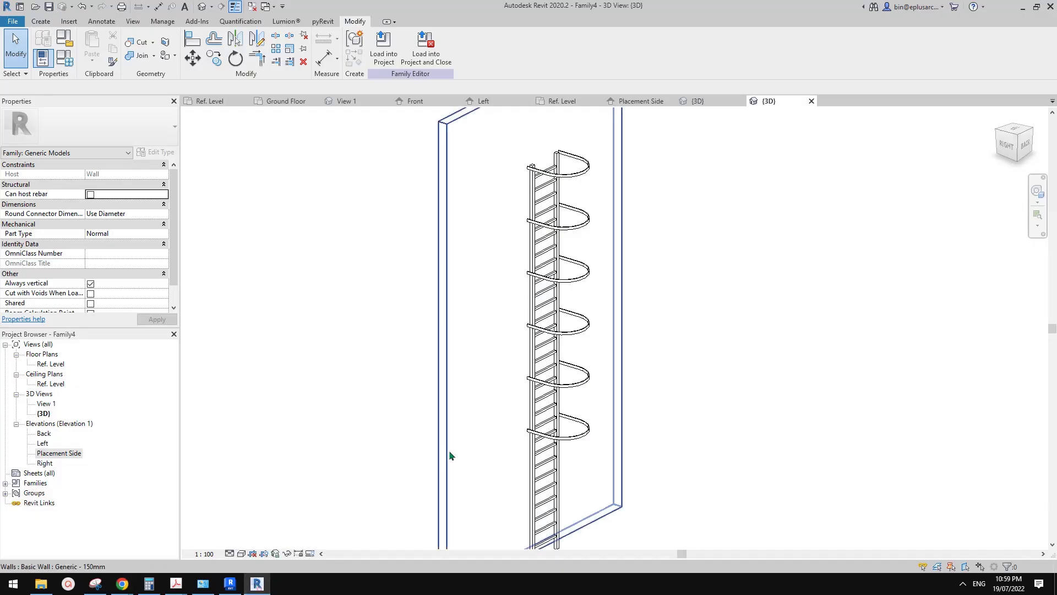
middle_click_drag(586, 392, 655, 466, "shift")
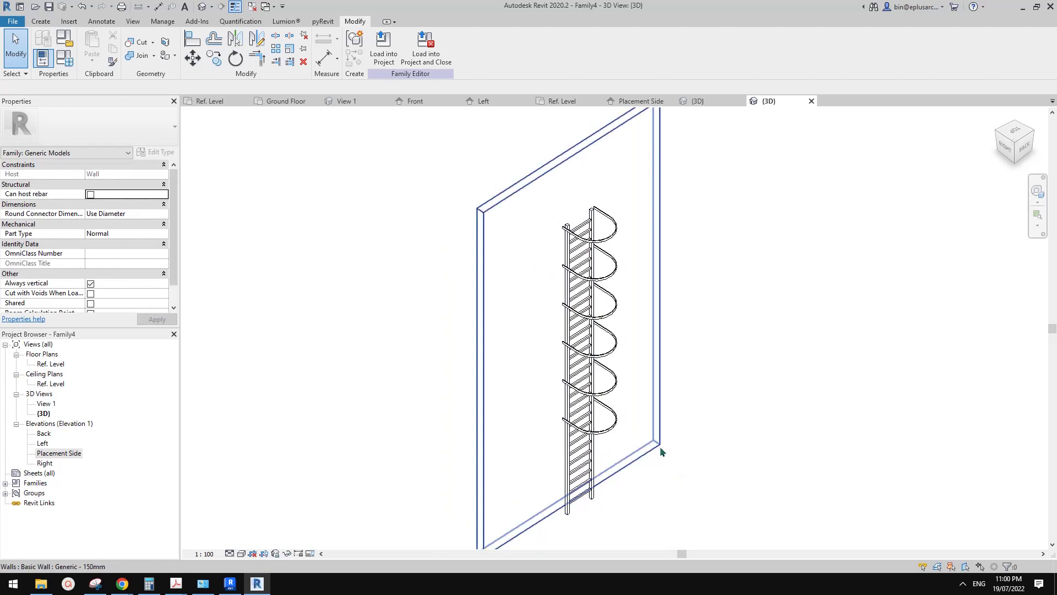
middle_click_drag(722, 434, 735, 406, "shift")
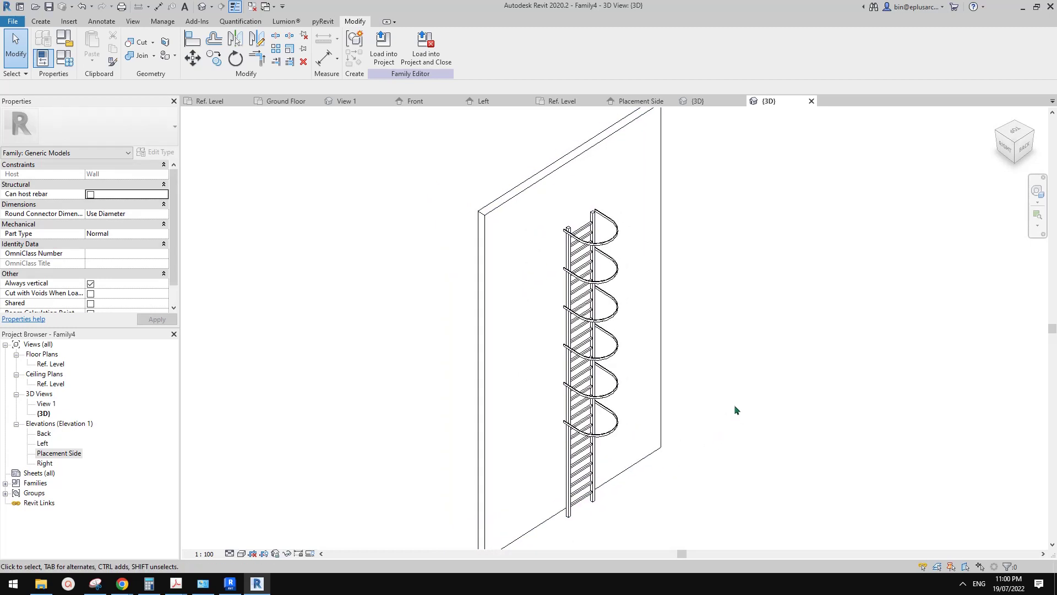
scroll(643, 340, "up", 4)
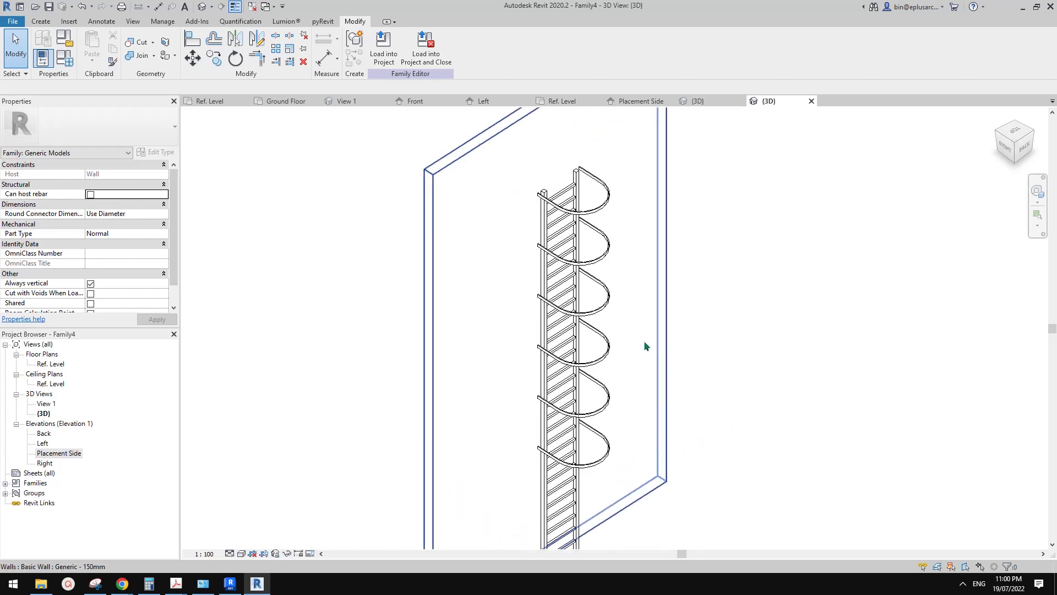